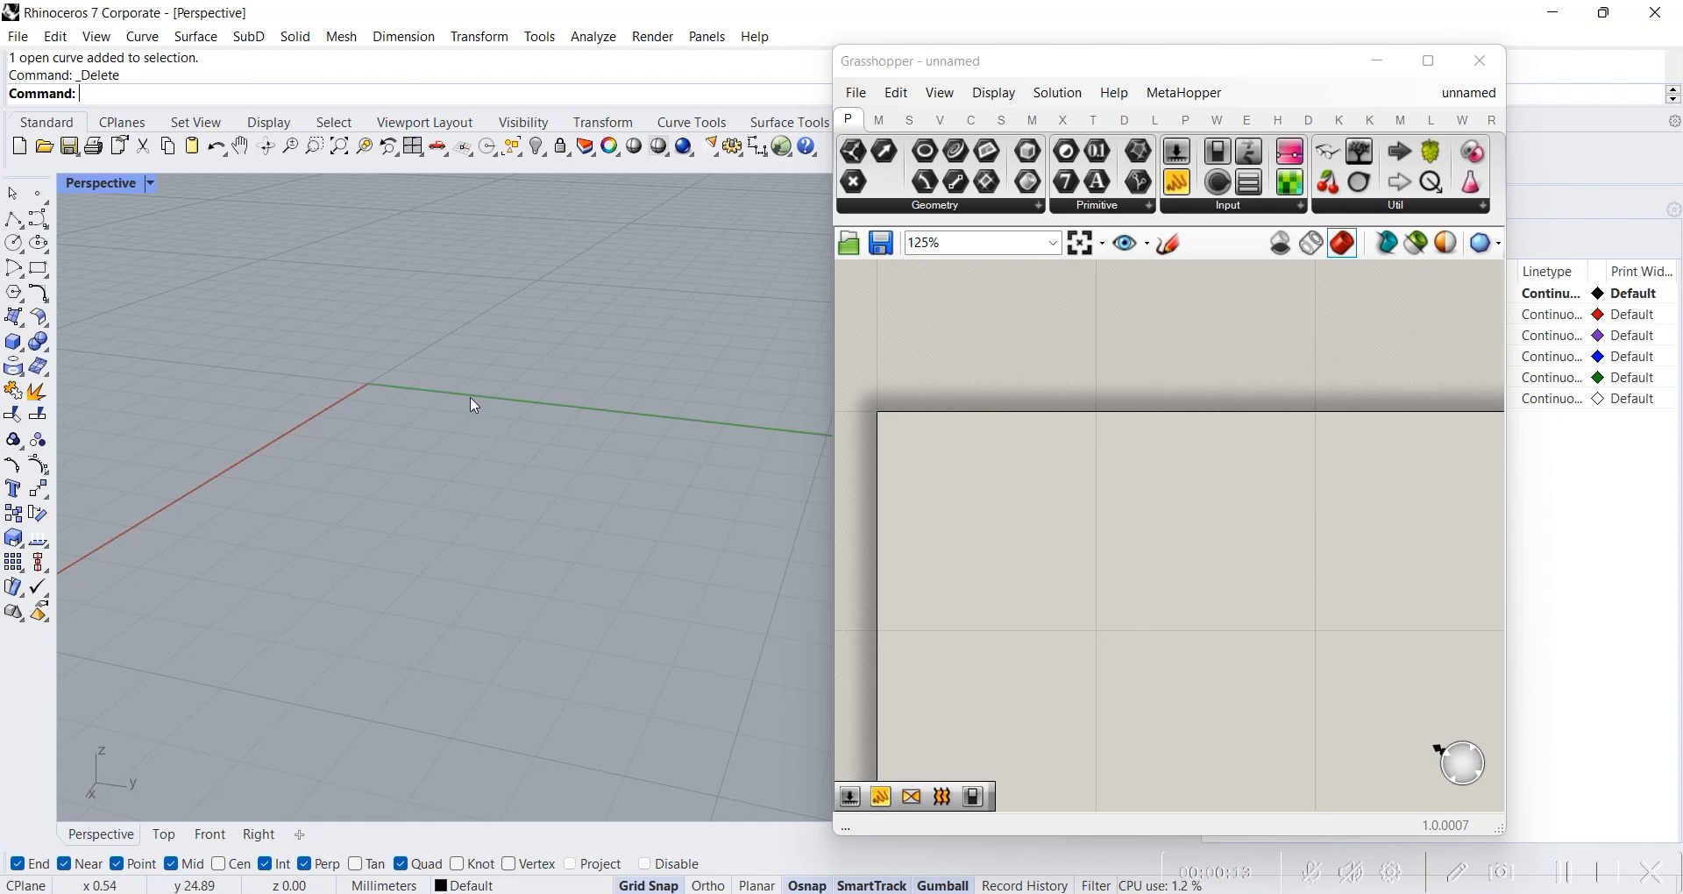
- Draw a wavy open degree-3 control-point curve with eight alternating points across the Perspective view
right_click_drag(419, 367, 528, 472, "shift")
mouse_move(579, 334)
right_mouse_down()
mouse_move(556, 342)
mouse_move(582, 350)
mouse_move(538, 298)
mouse_move(551, 317)
right_mouse_up()
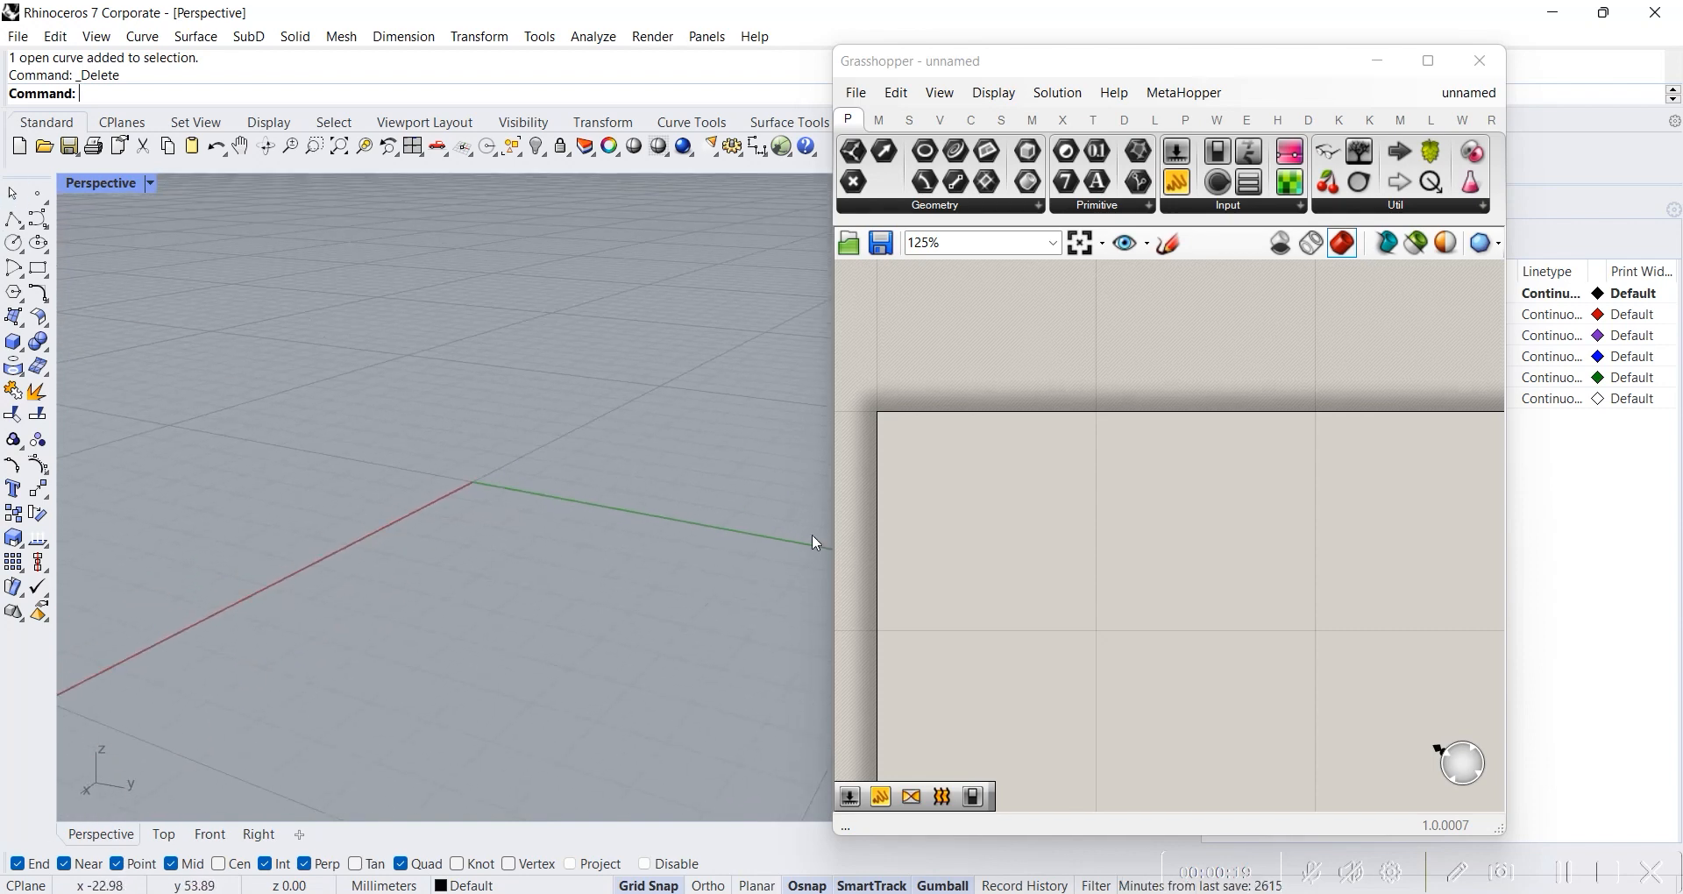
left_click(37, 219)
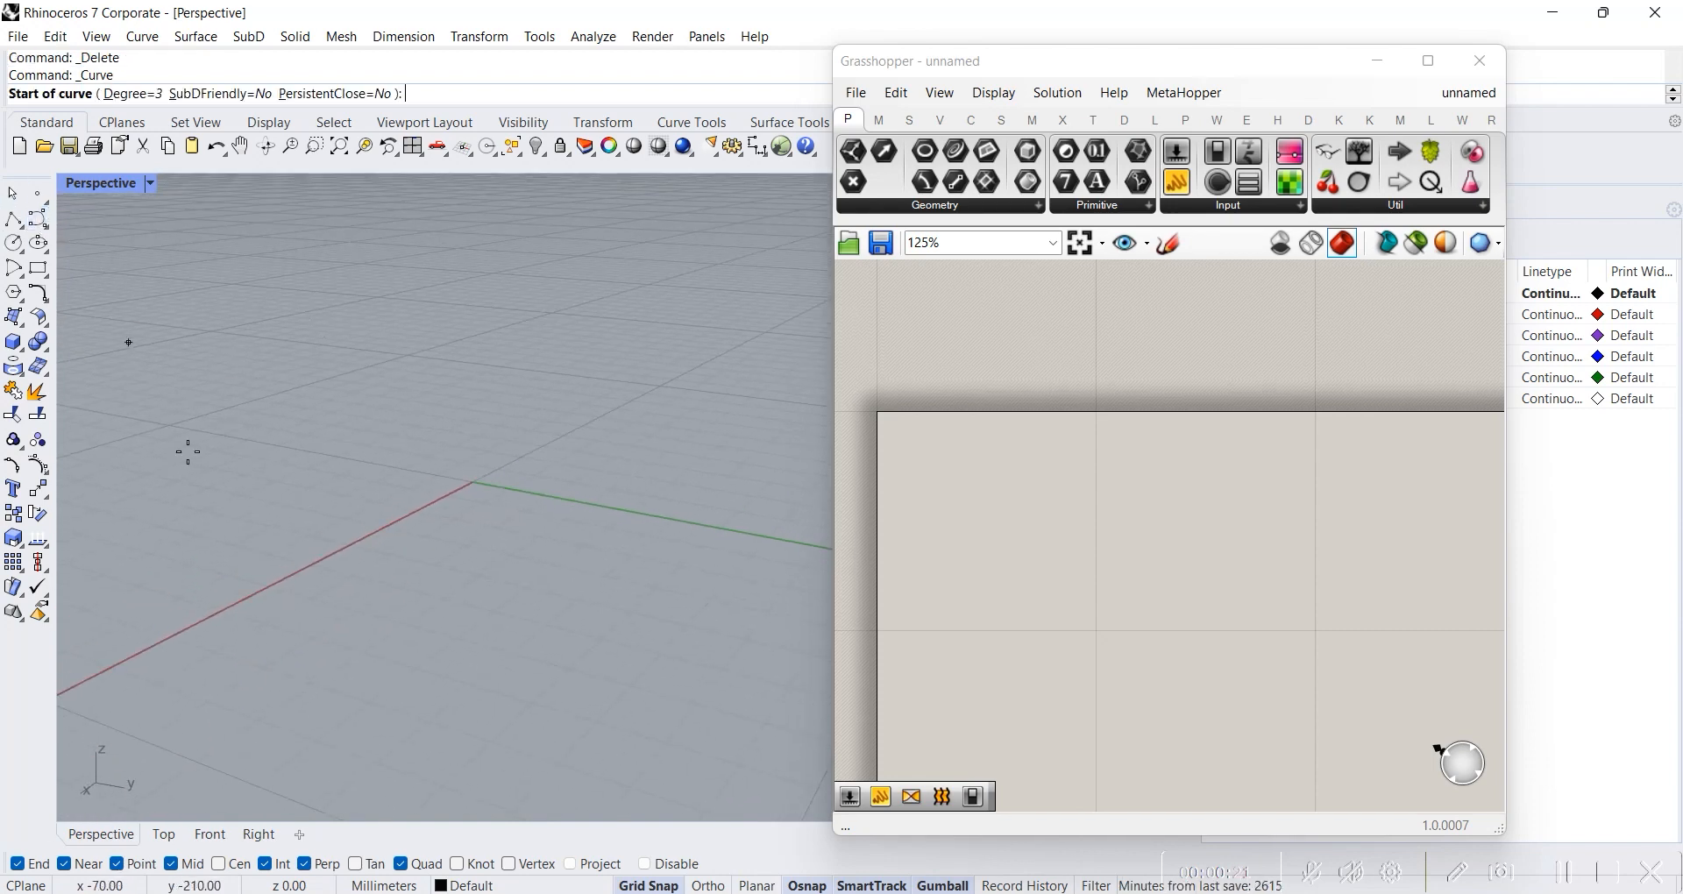
left_click(179, 598)
left_click(235, 384)
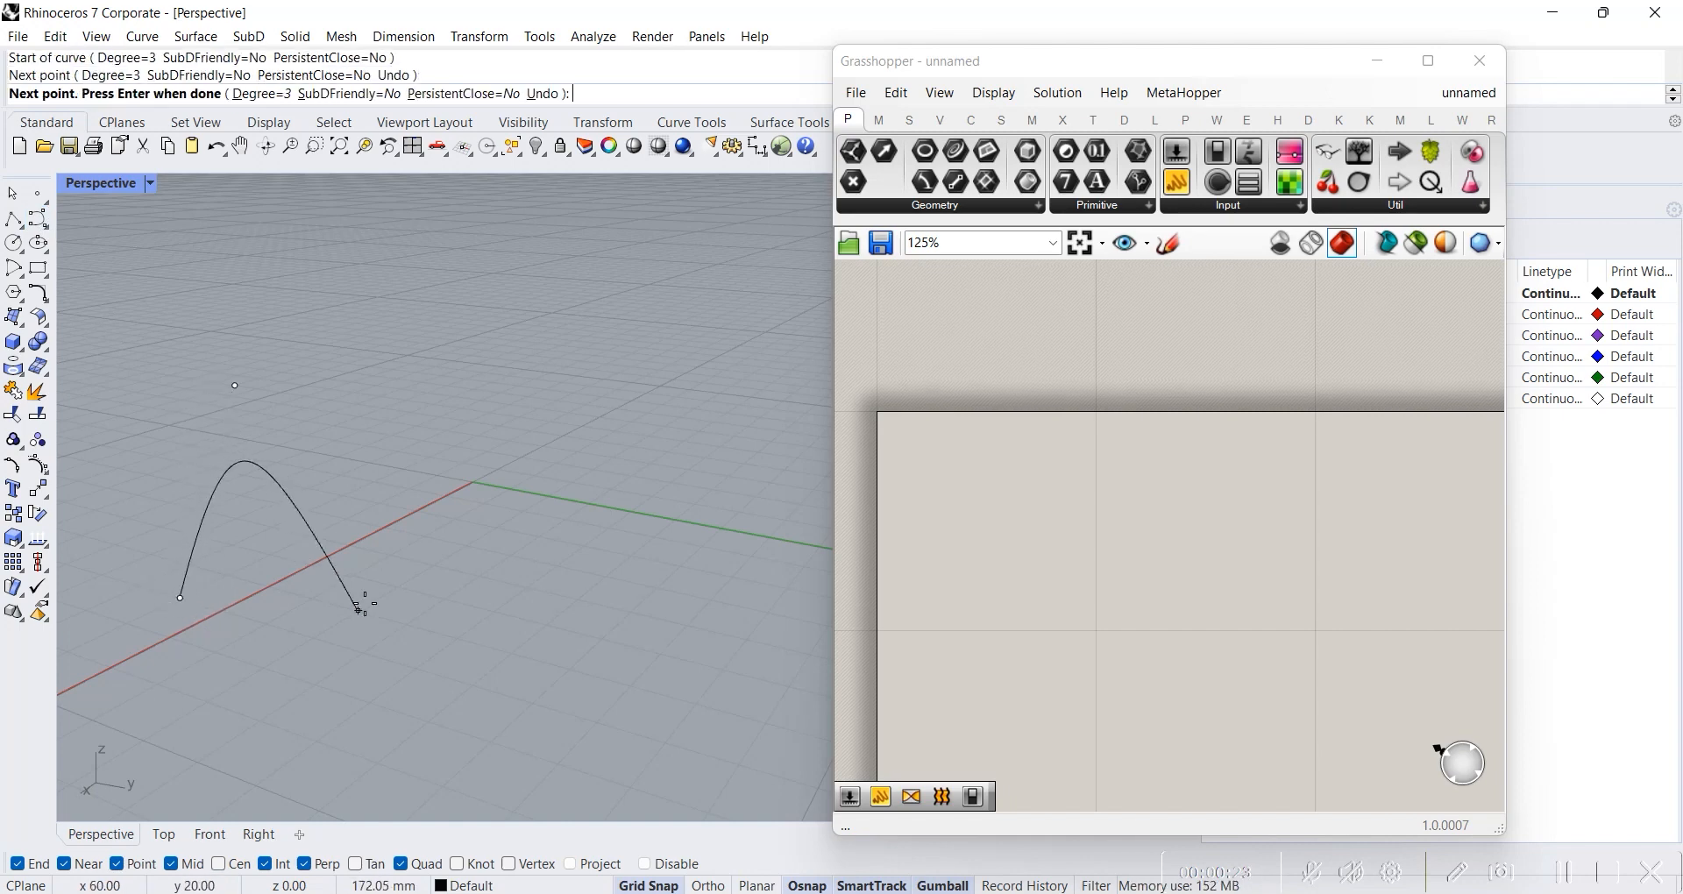
left_click(358, 610)
left_click(435, 310)
left_click(512, 653)
left_click(604, 304)
left_click(761, 307)
key("Return")
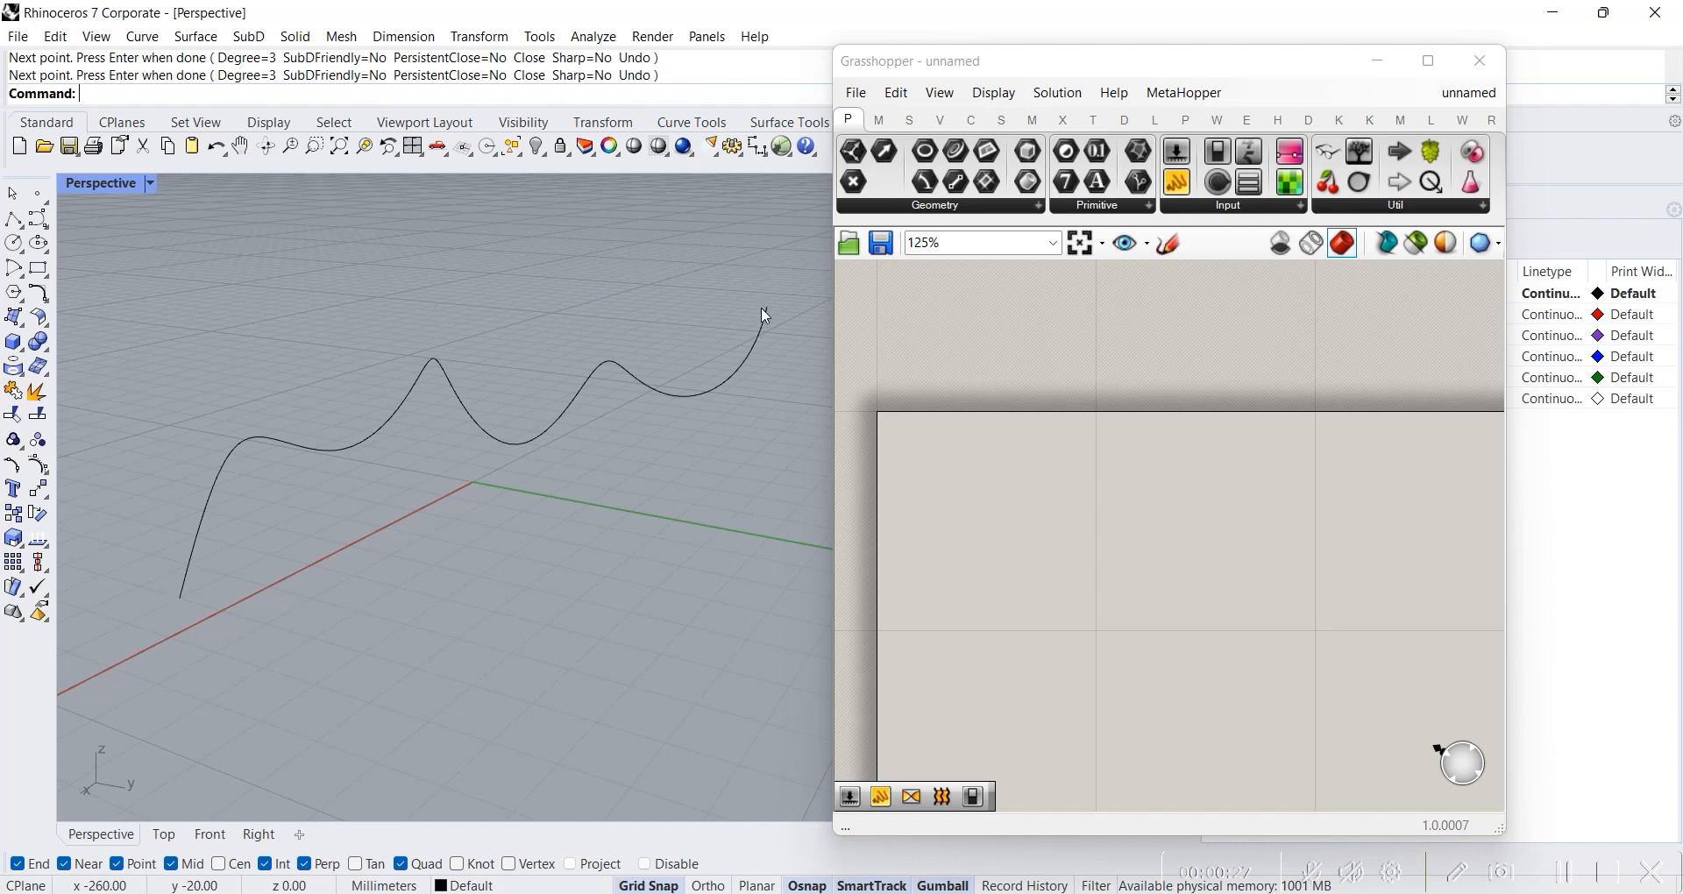
left_click(612, 366)
left_click(661, 503)
left_click(619, 369)
left_click(634, 480)
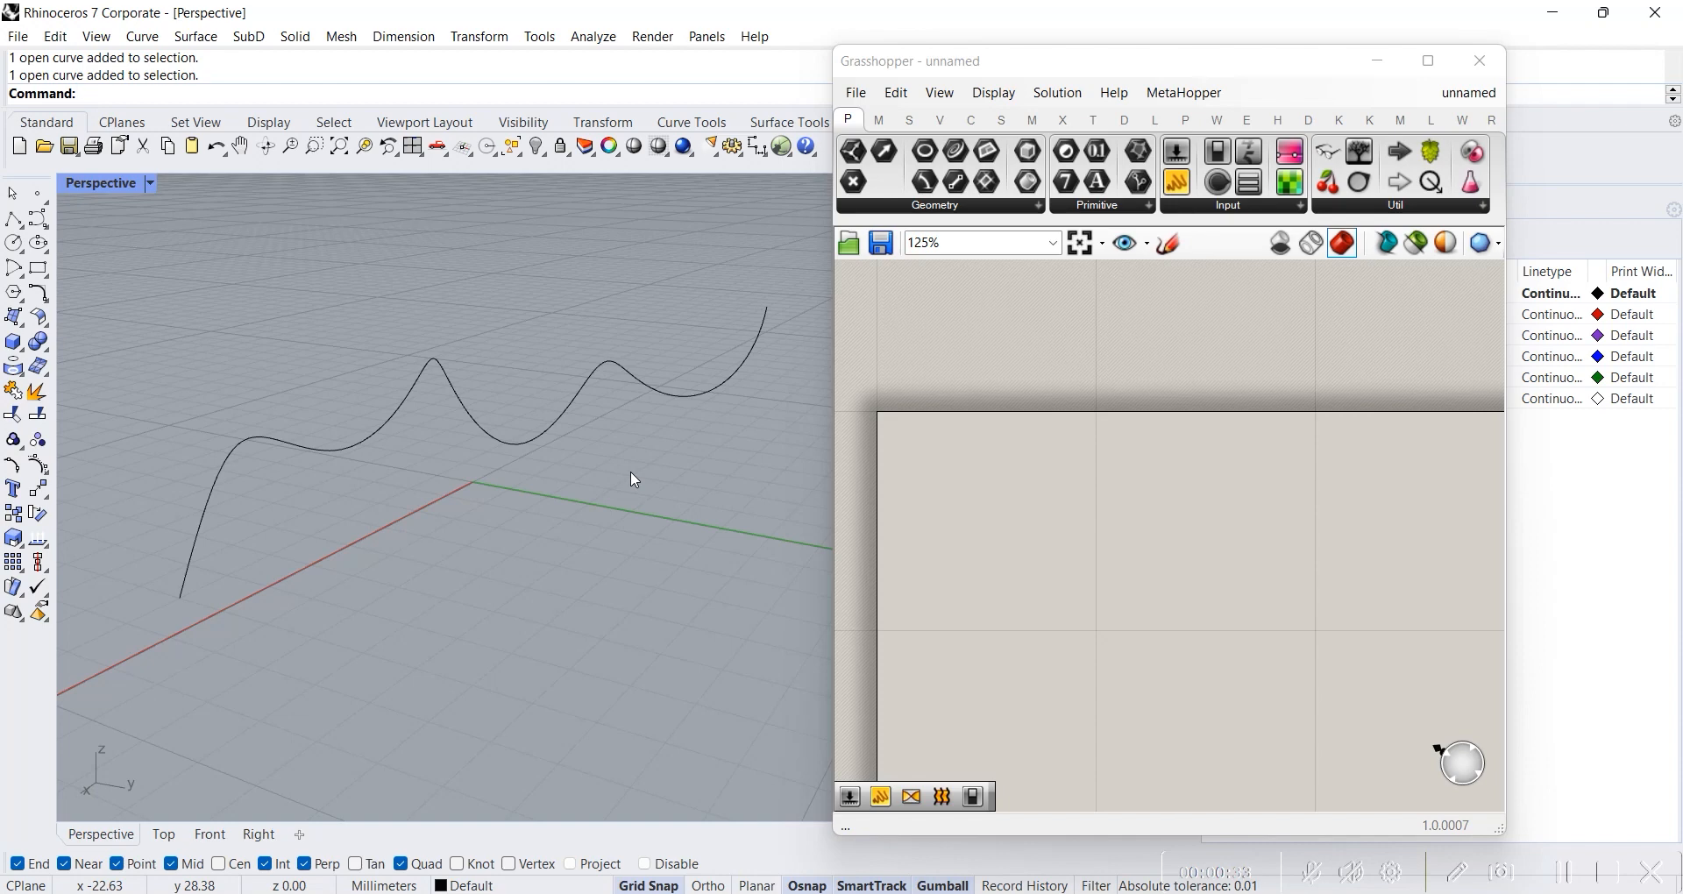
- Draw a straight single-segment polyline about 117 mm long in front of the wavy curve
left_click(13, 219)
left_click(207, 701)
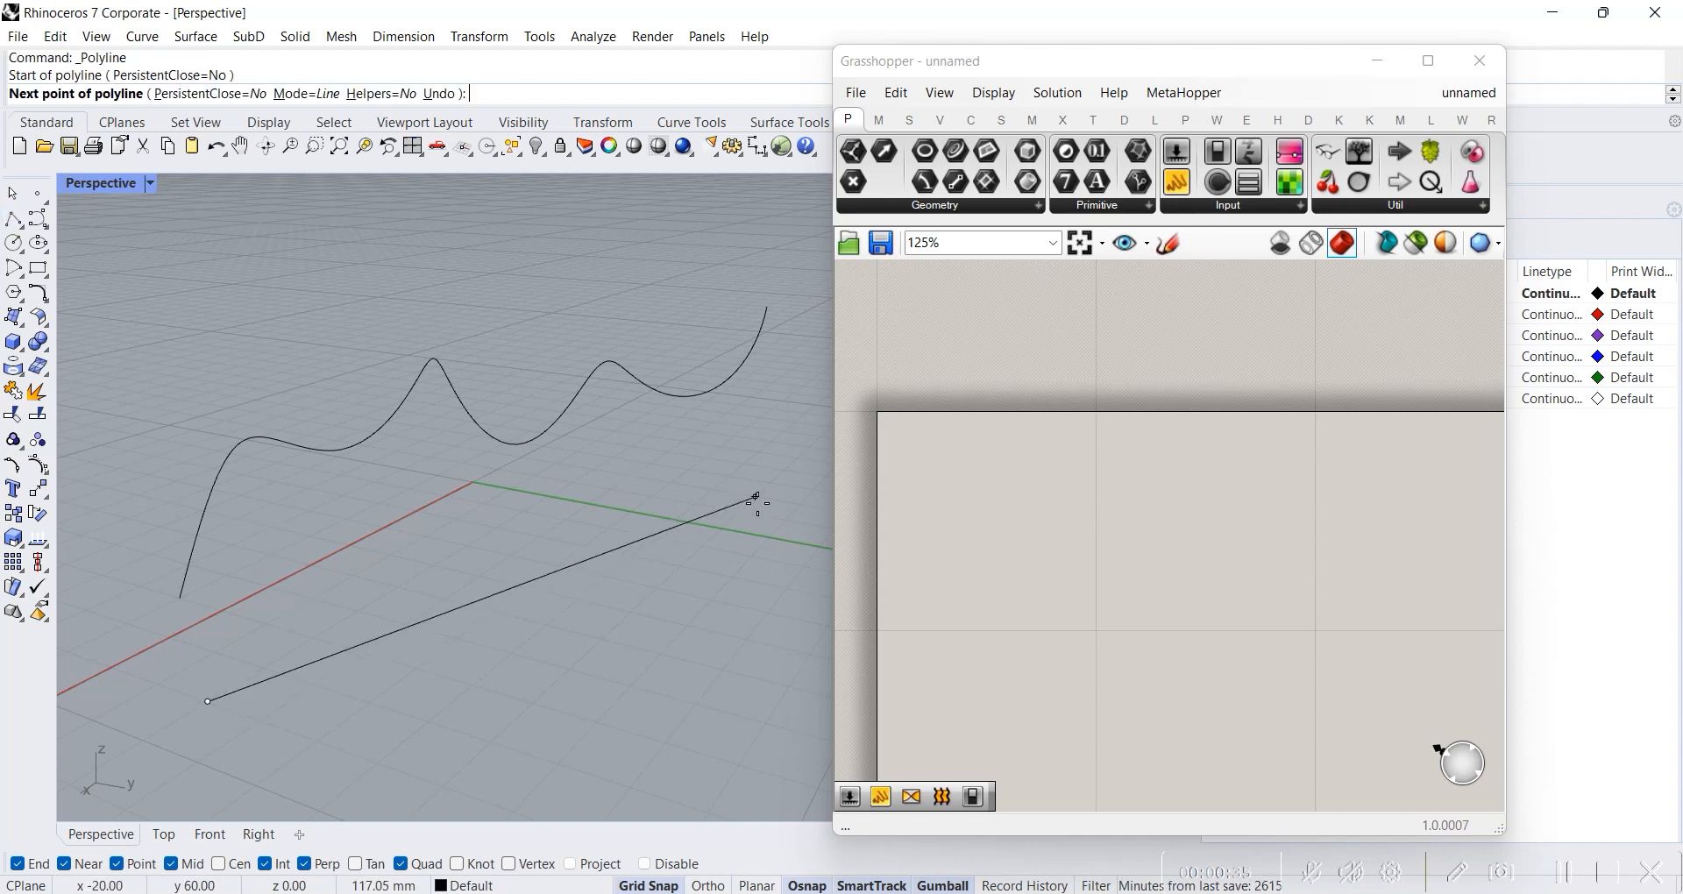
left_click(755, 497)
key("Return")
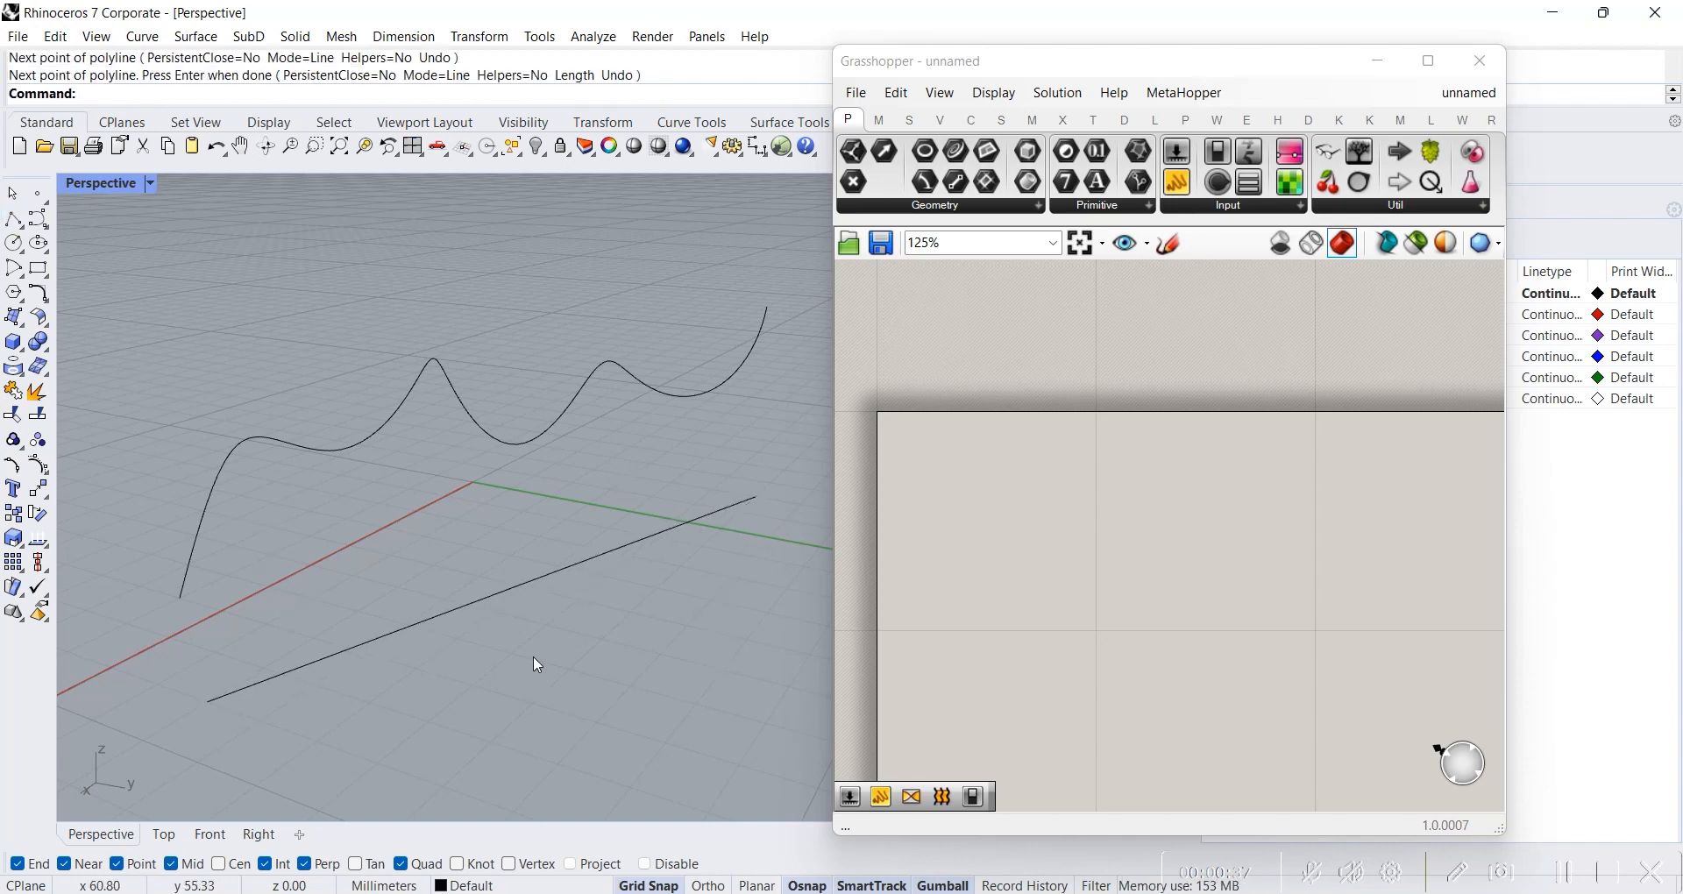
- Compare the straight line and the wavy curve, including the wavy curve's control points
left_click(529, 579)
left_click(333, 537)
left_click(449, 613)
left_click(498, 696)
left_click(460, 606)
left_click(398, 526)
left_click(340, 451)
left_click(422, 538)
left_click(340, 446)
left_click(447, 556)
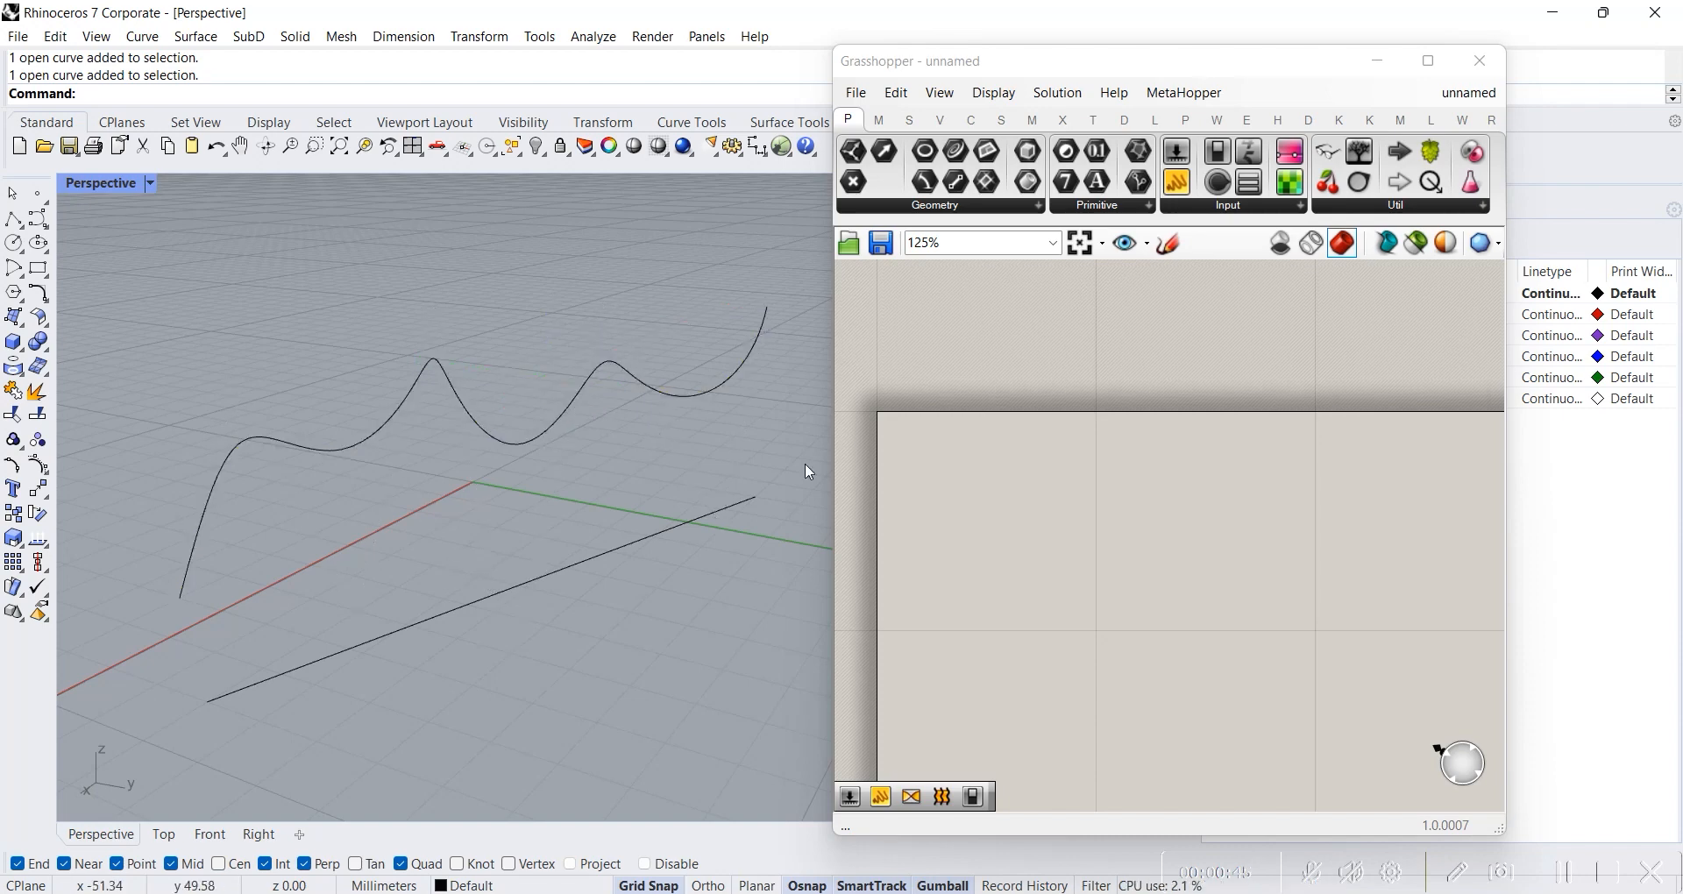
left_click(554, 428)
left_click(656, 579)
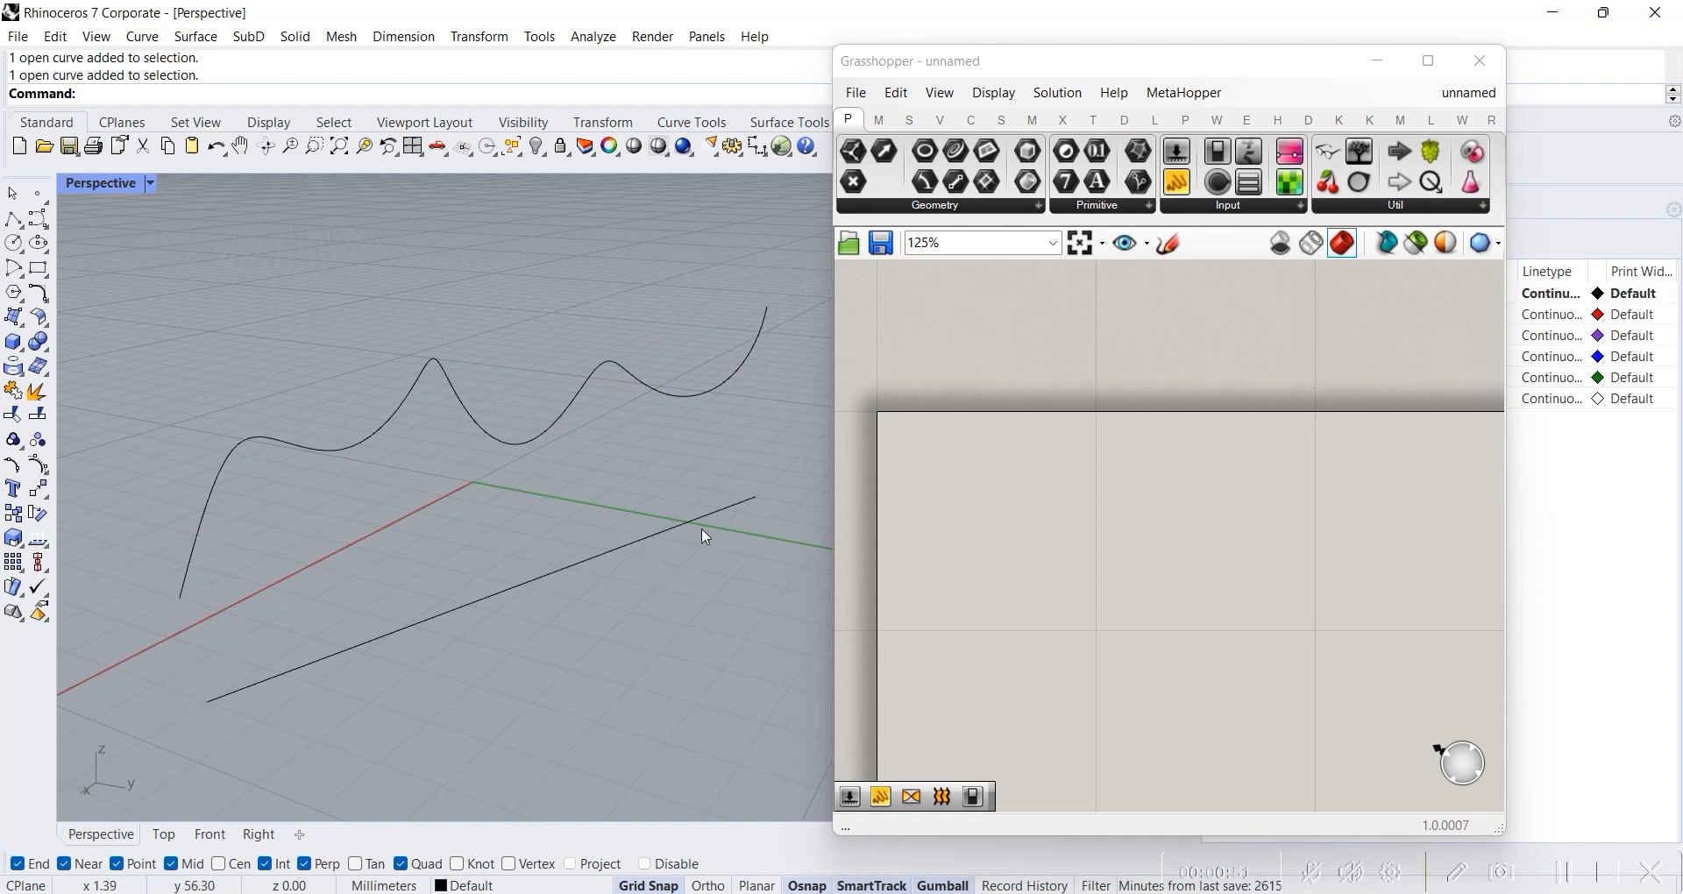
left_click(653, 386)
left_click(654, 536)
left_click(685, 560)
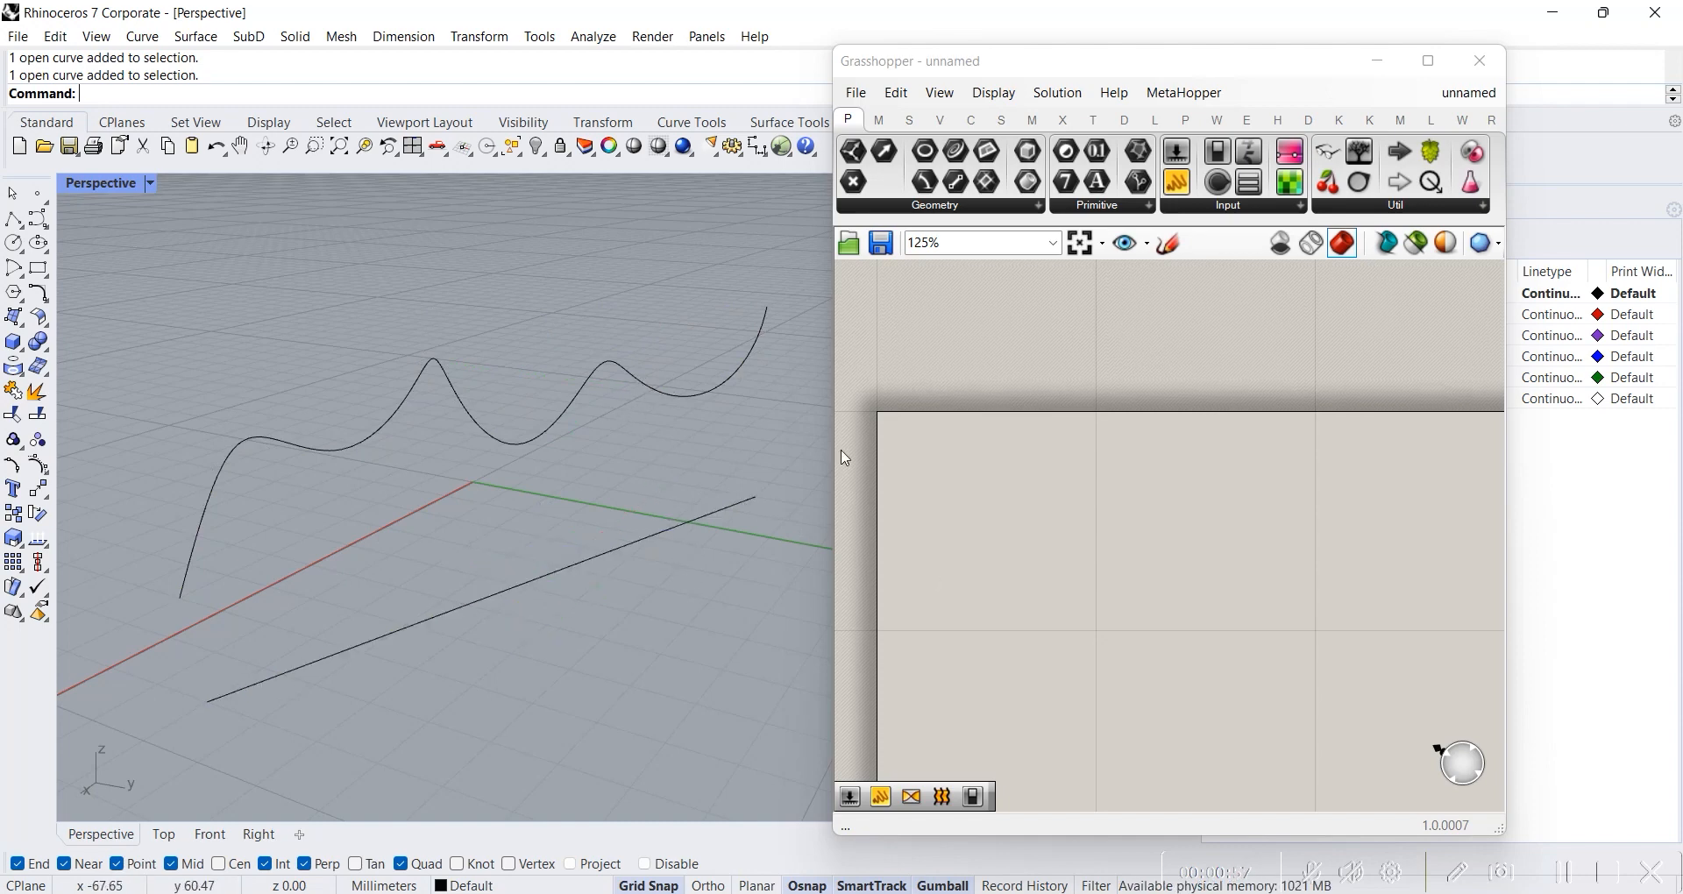
left_click(610, 365)
left_click(601, 409)
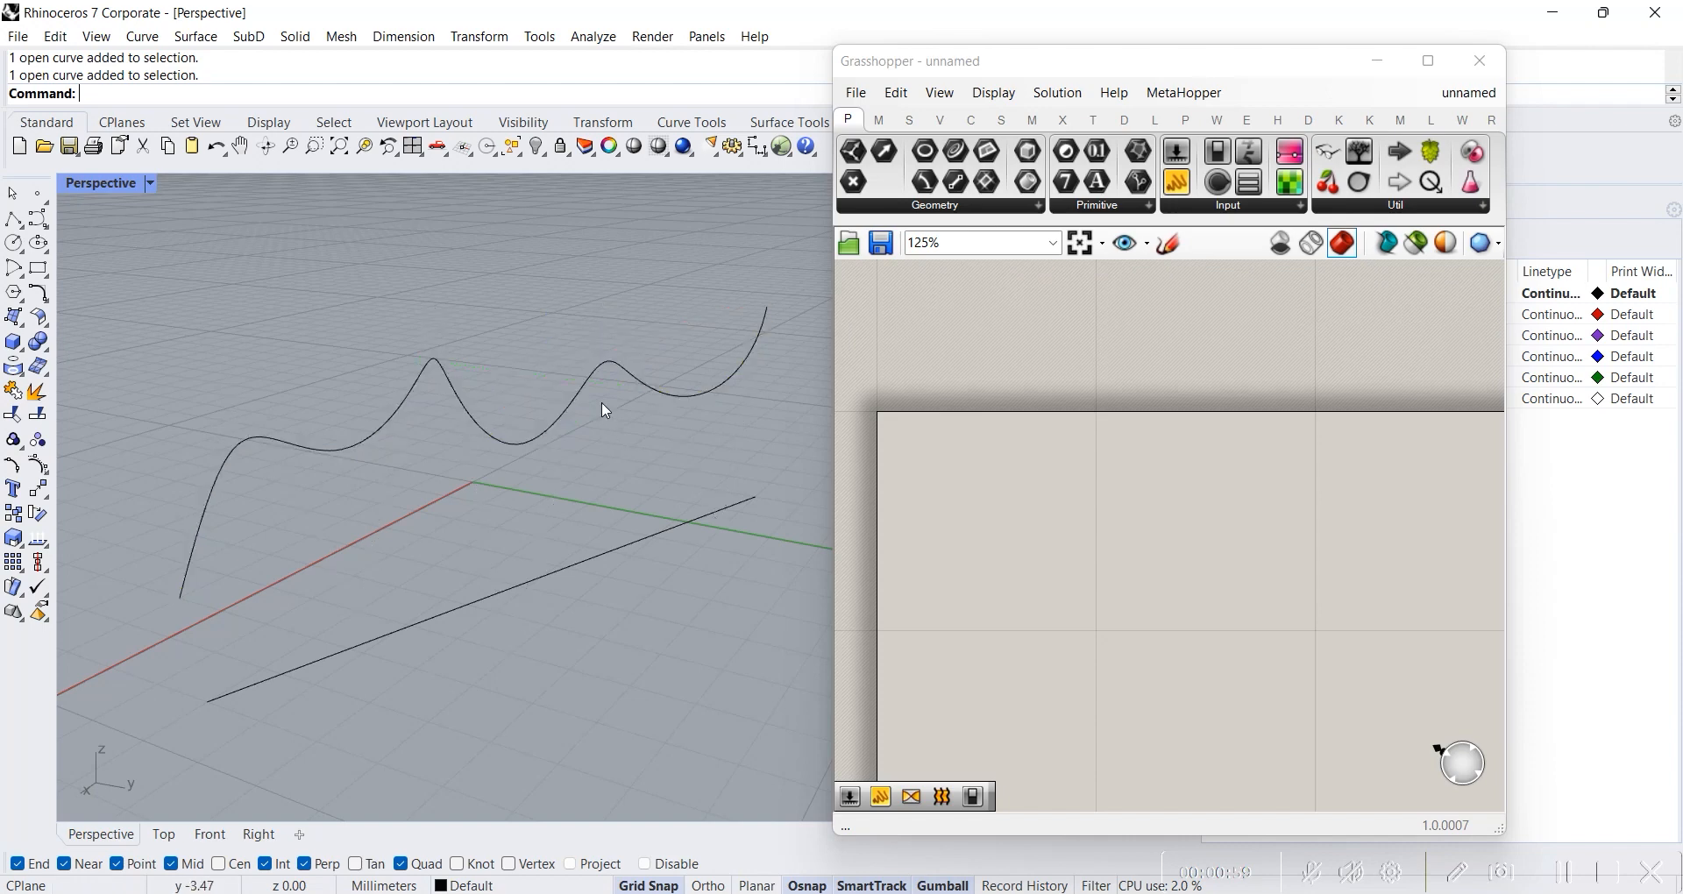
left_click(599, 383)
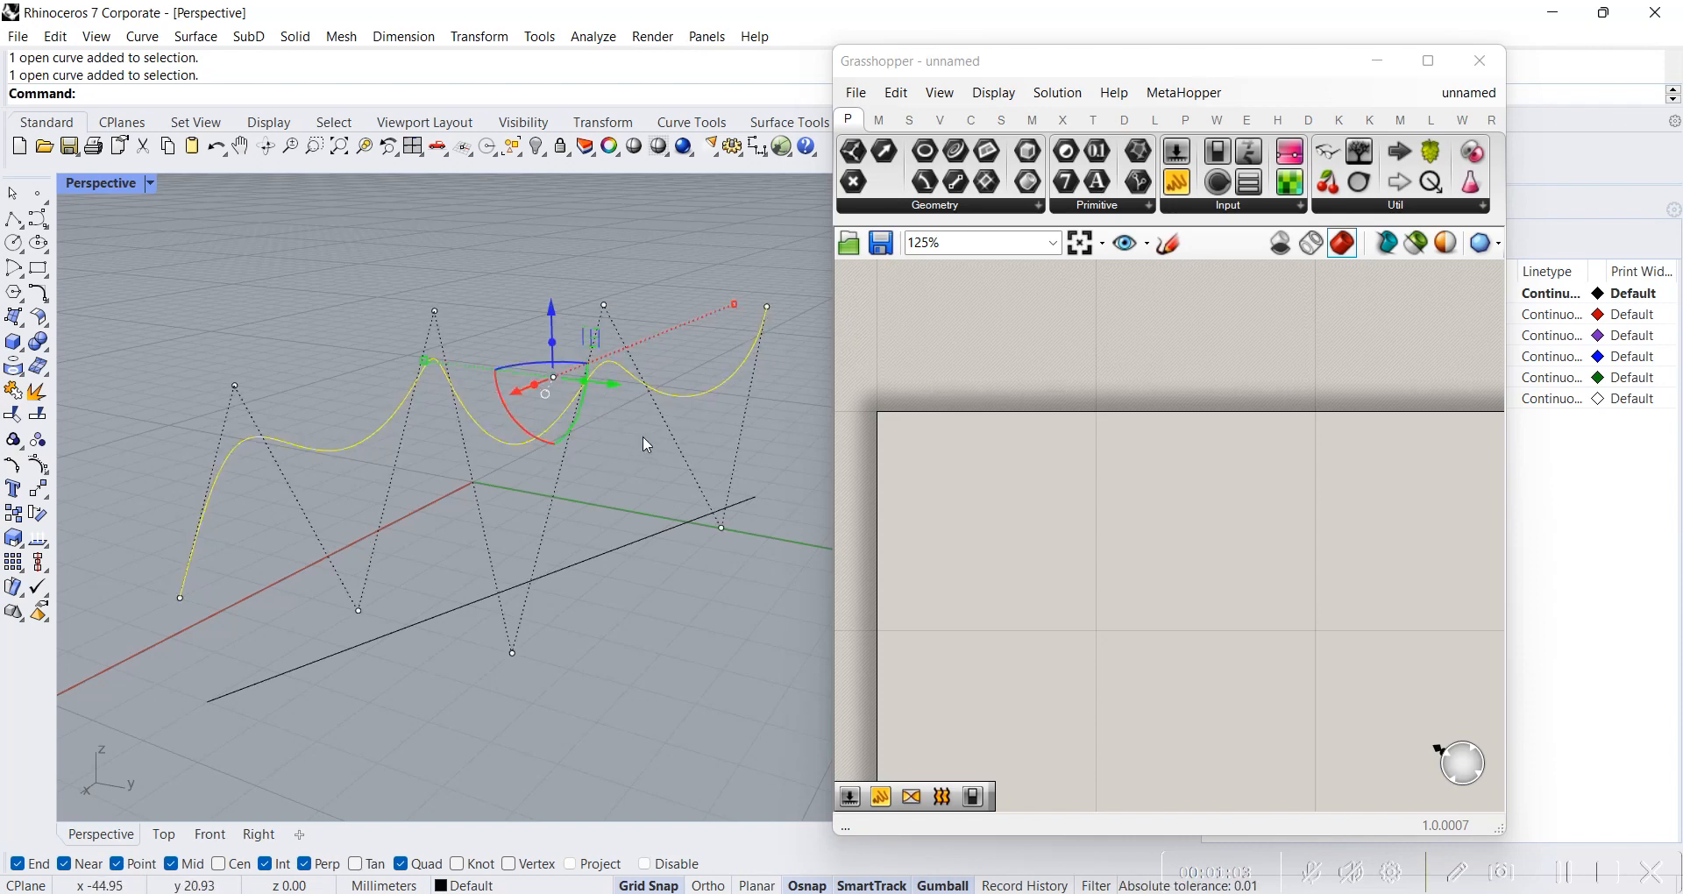
left_click(661, 482)
double_click(1040, 491)
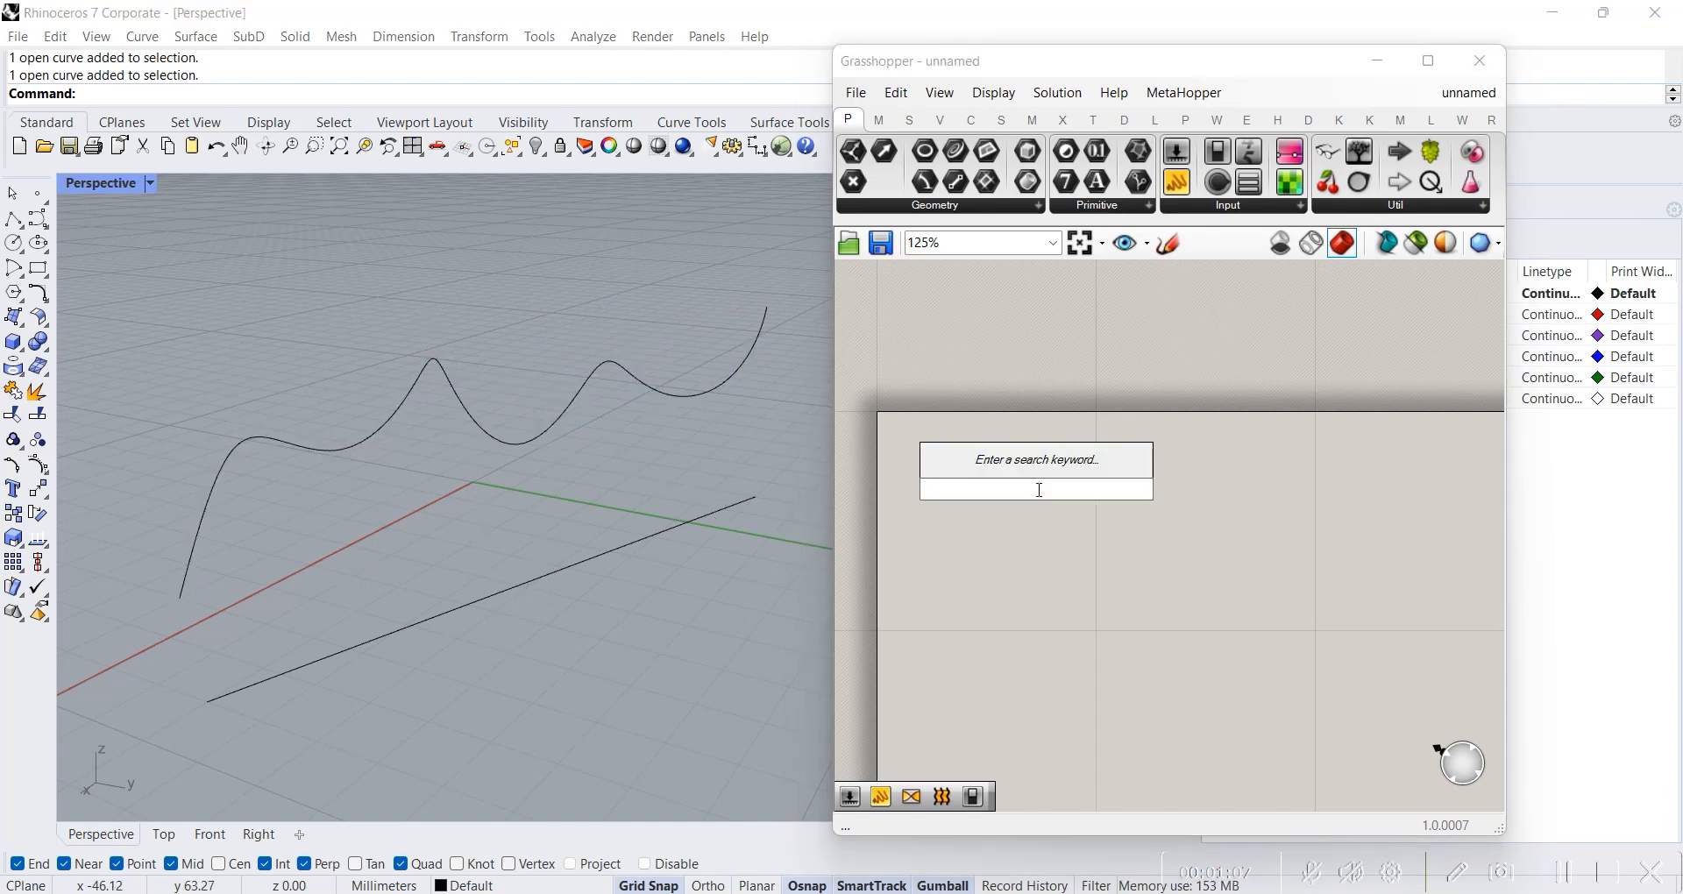
type("curve")
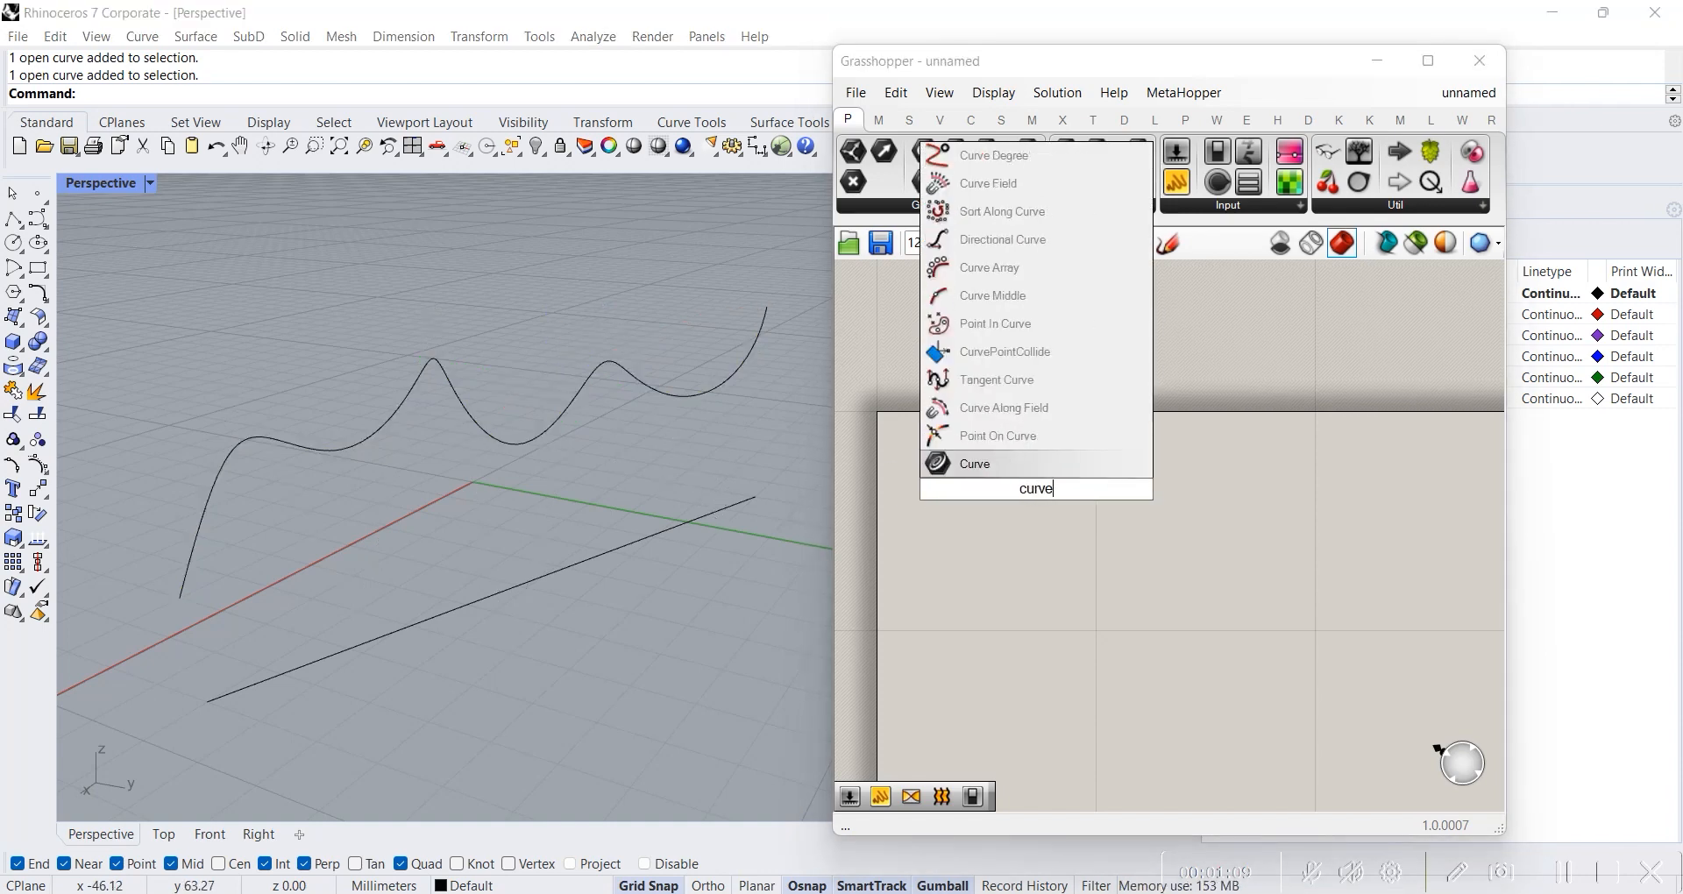
left_click(997, 435)
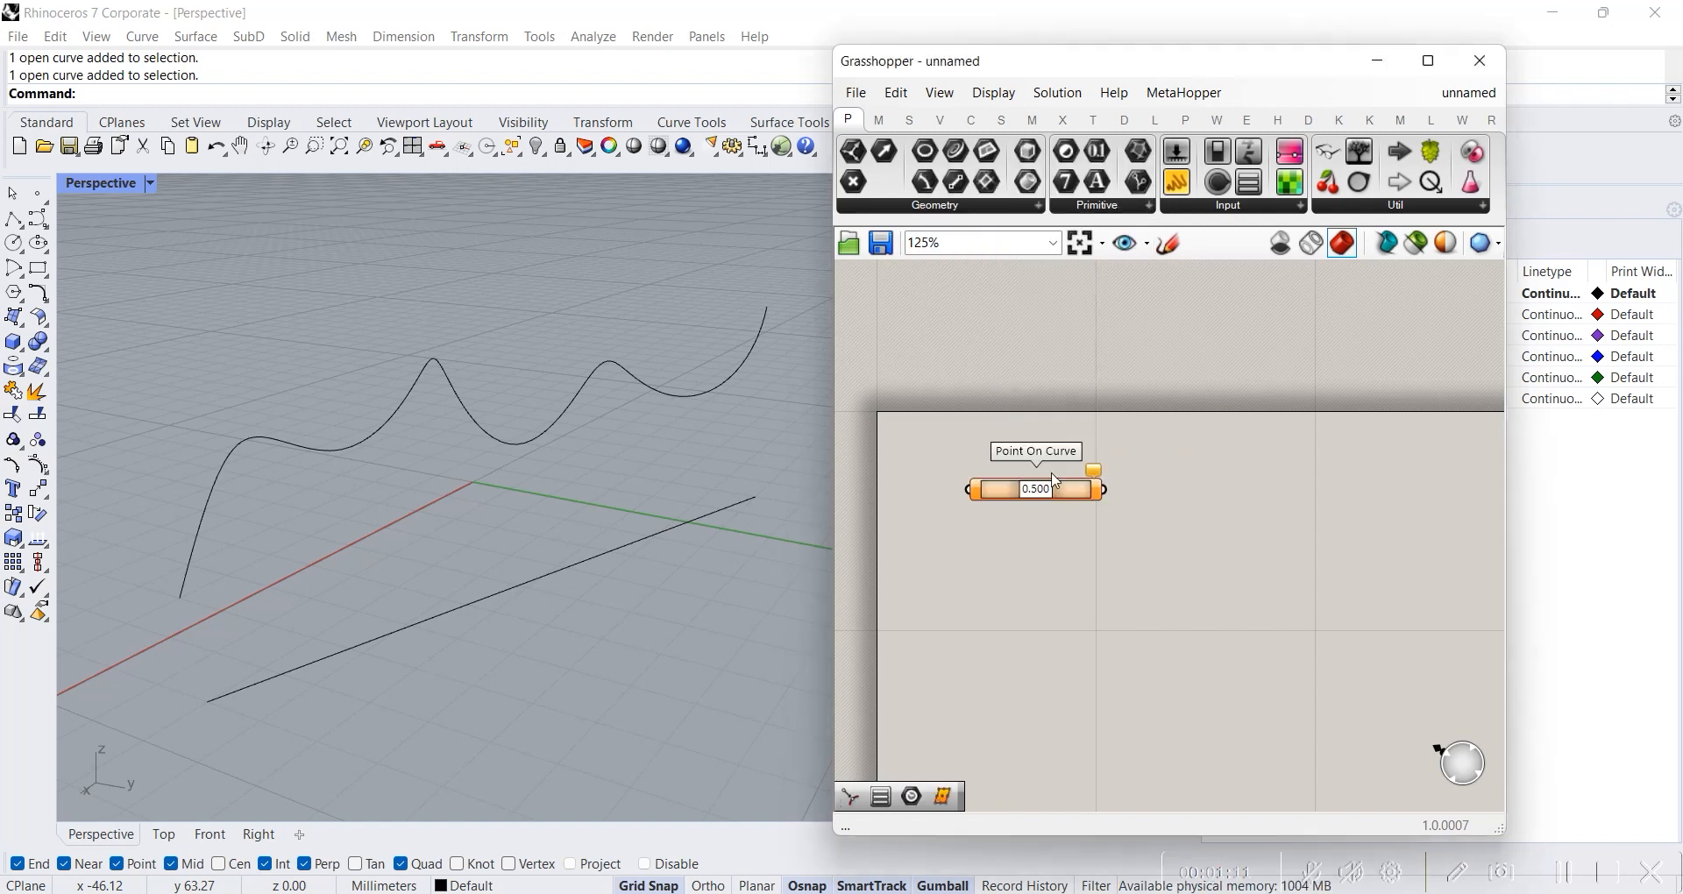
key("Delete")
- Add a Curve parameter to the Grasshopper canvas and reference the wavy Rhino curve in it
double_click(1061, 489)
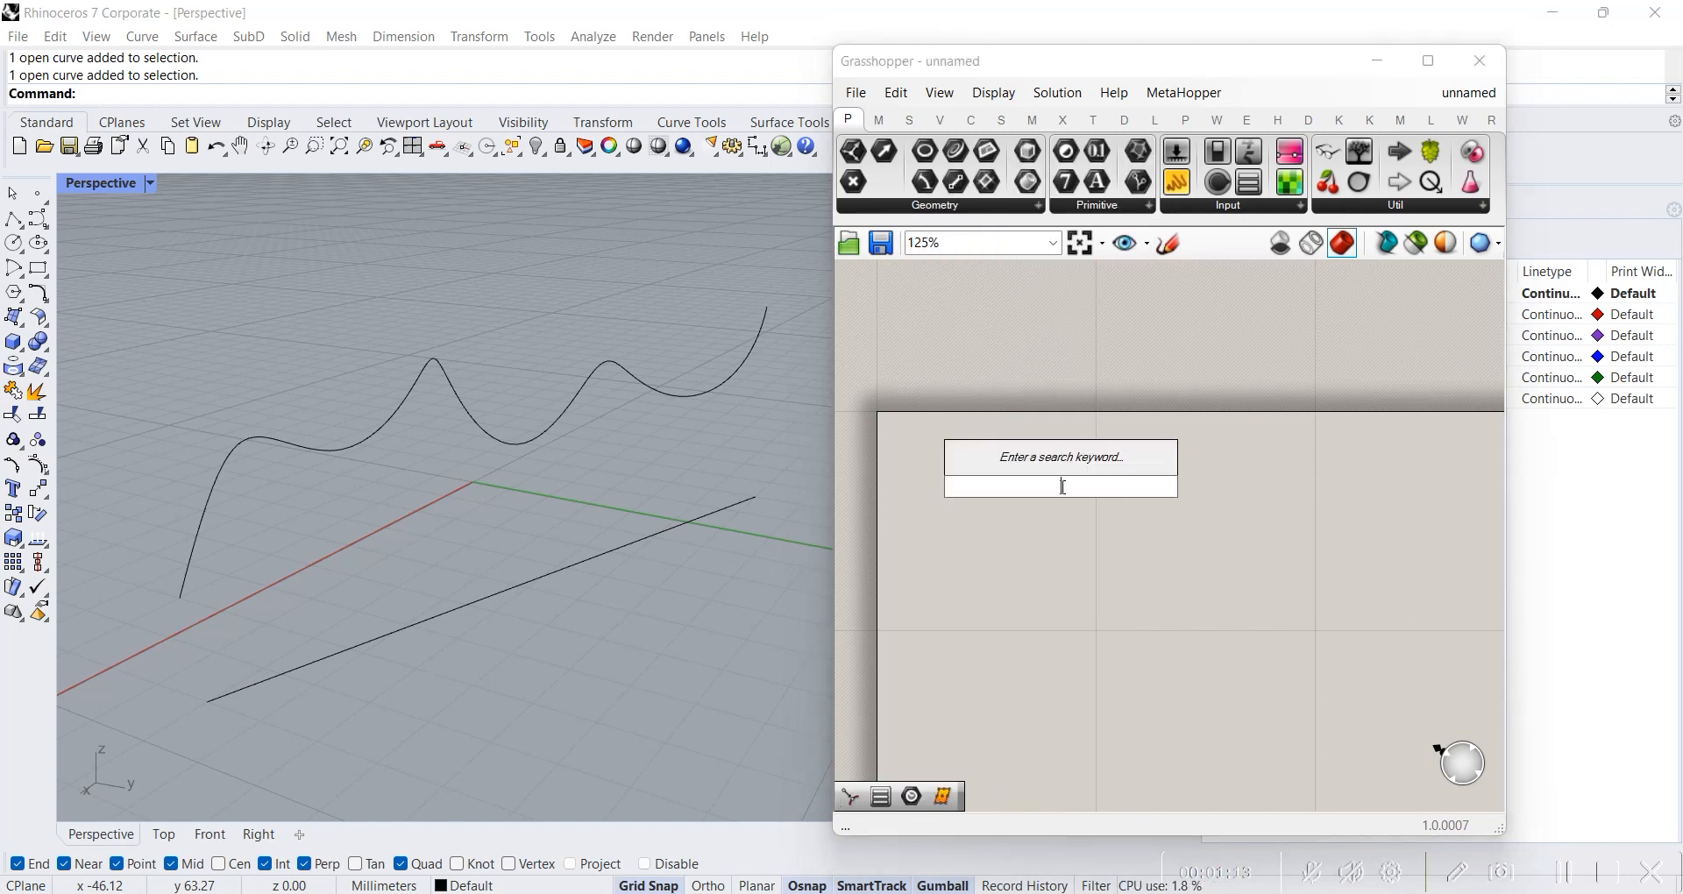
type("curve")
key("Return")
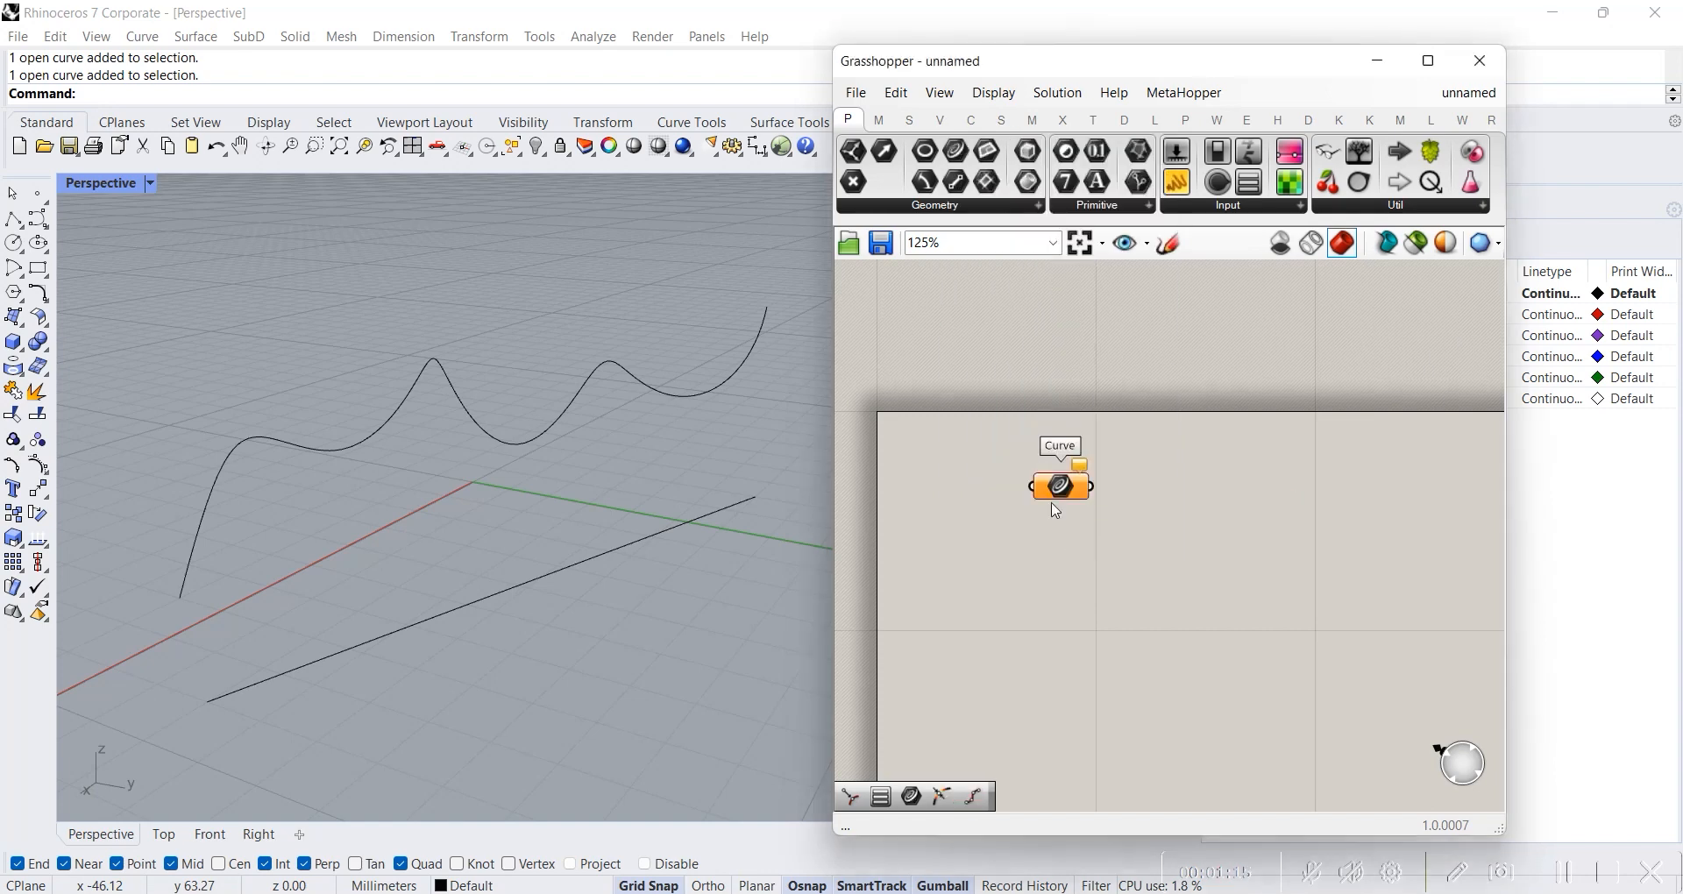
right_click(1058, 494)
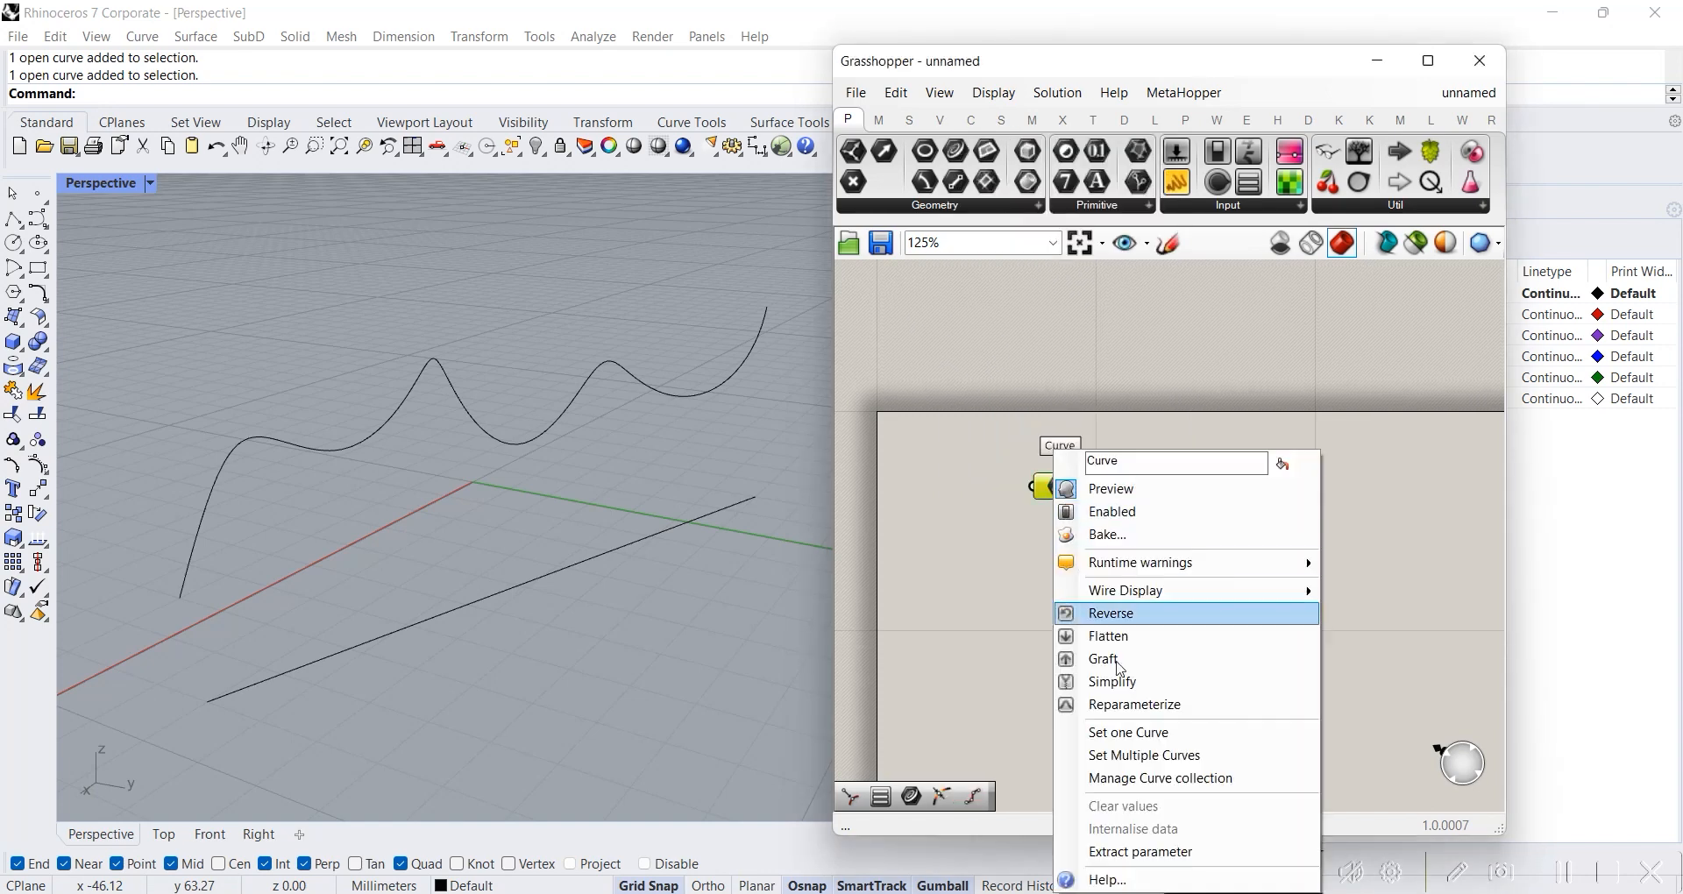
left_click(1140, 729)
left_click(505, 447)
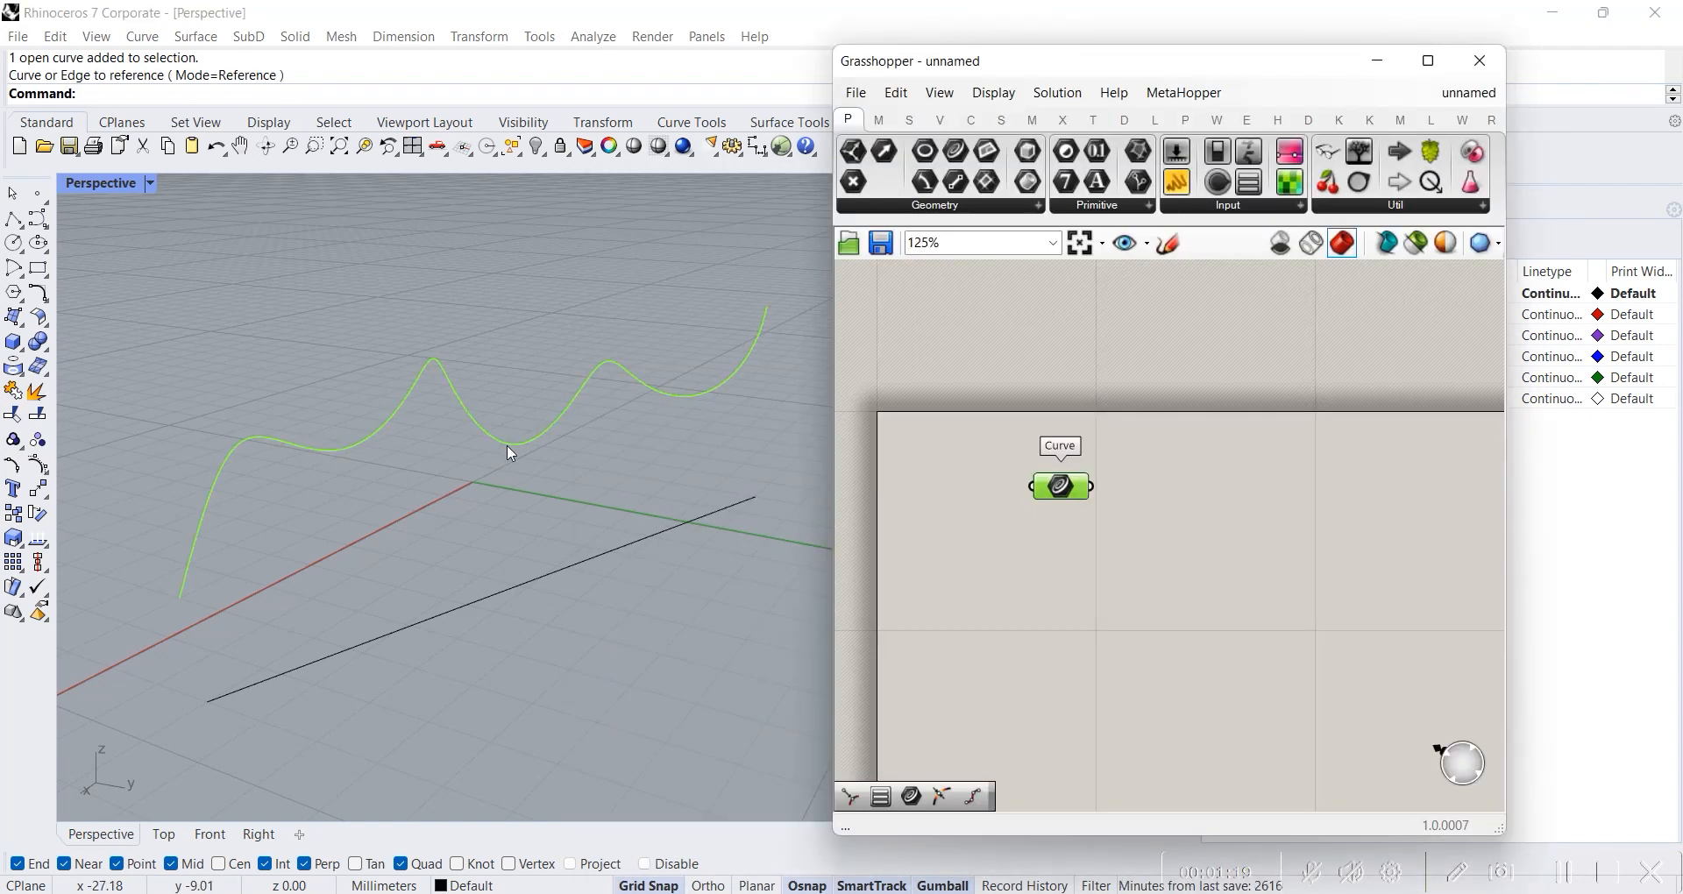
- Shift the Curve parameter slightly down and to the left on the canvas
scroll(1064, 500, "up", 5)
left_click_drag(946, 326, 1227, 617)
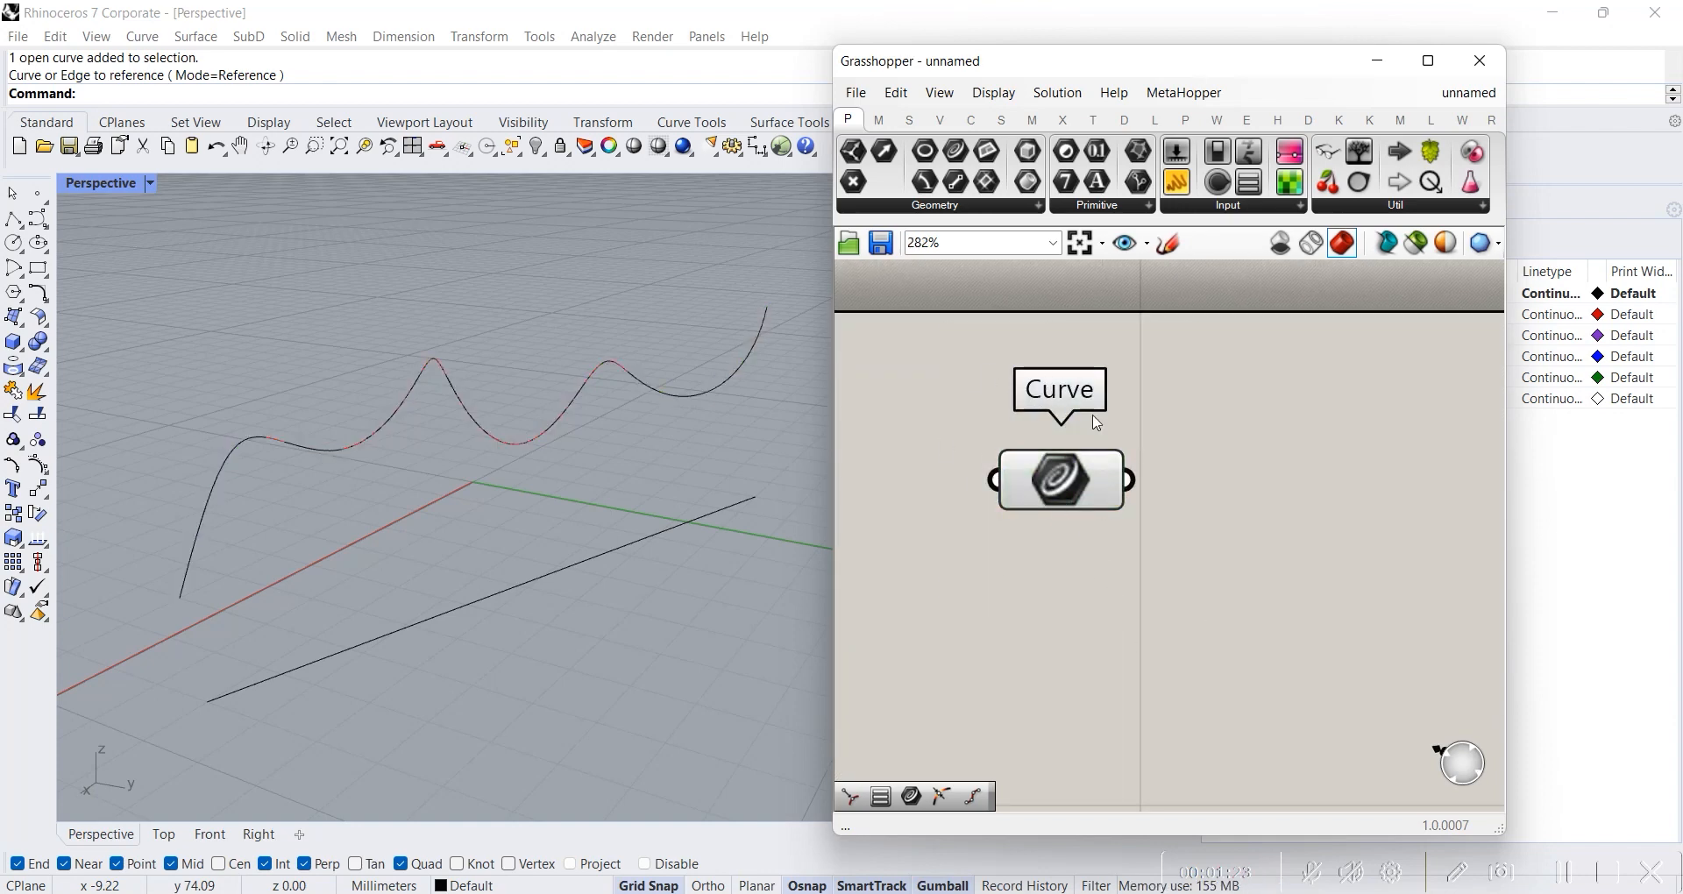
scroll(934, 382, "down", 4)
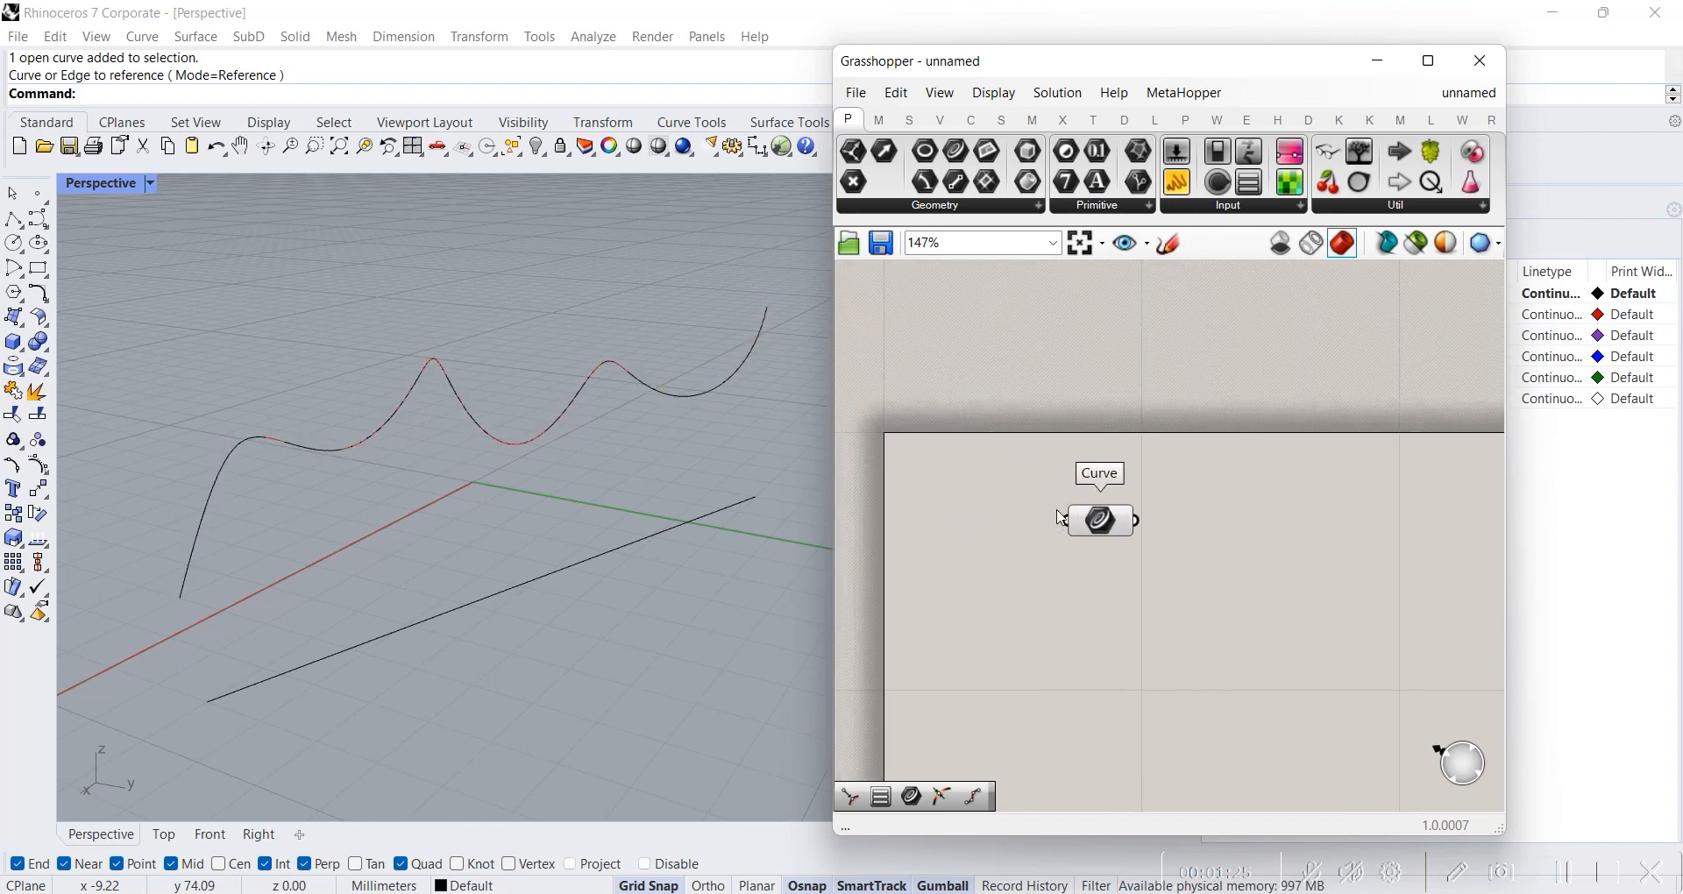
left_click_drag(1103, 532, 1066, 547)
left_click(1113, 587)
left_click(1067, 542)
scroll(1087, 562, "down", 1)
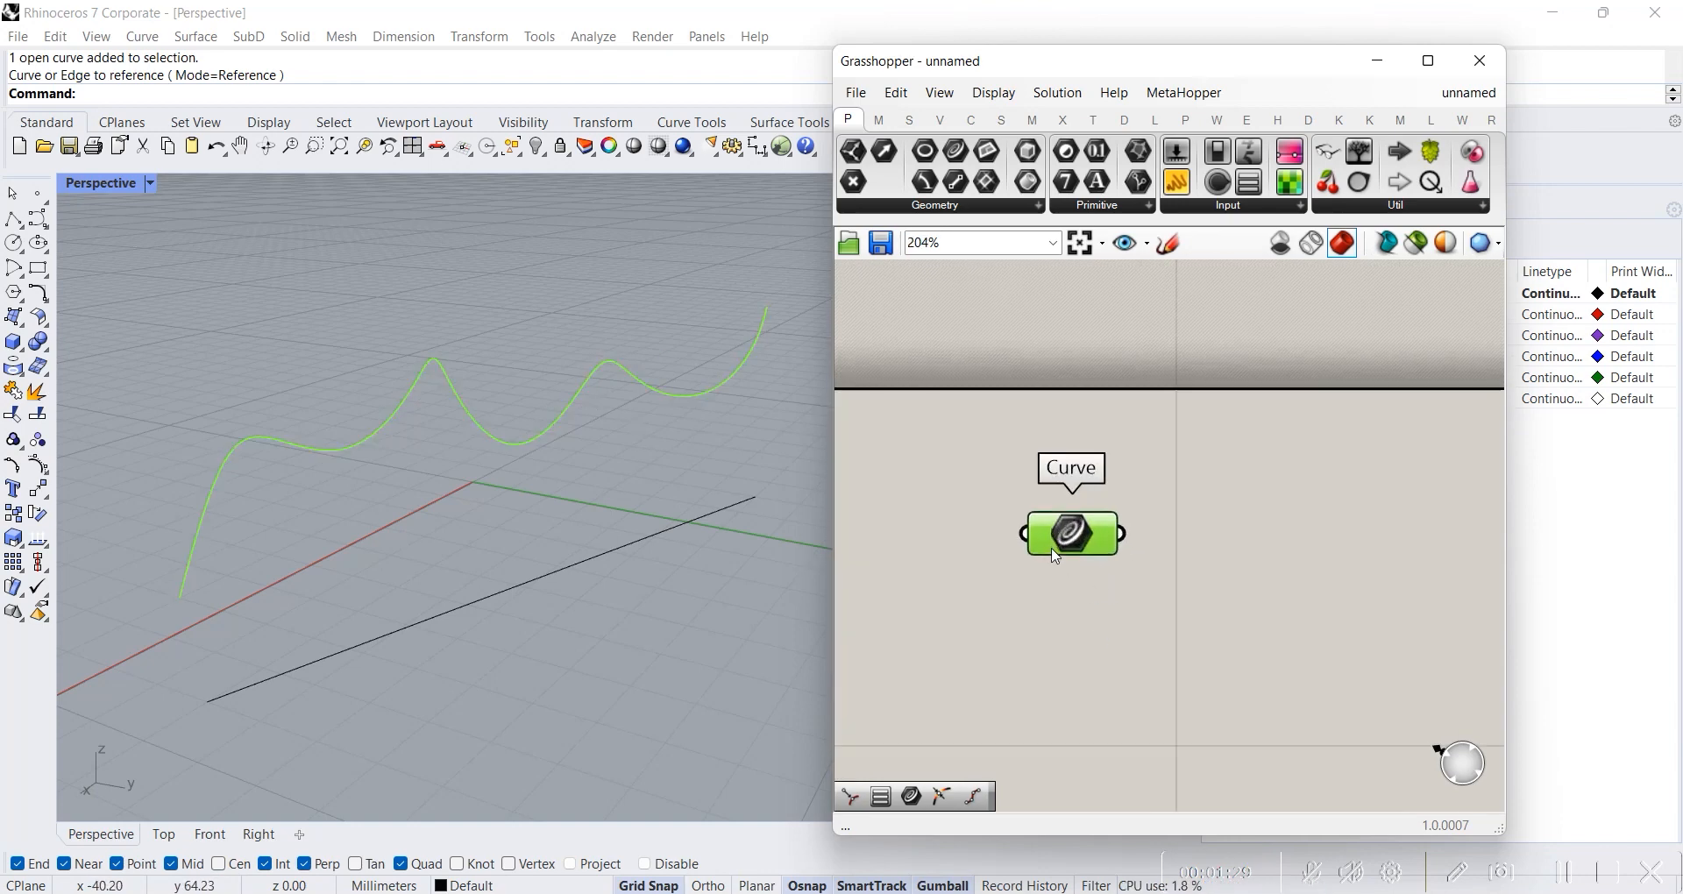
scroll(1122, 564, "up", 4)
left_click(1108, 477)
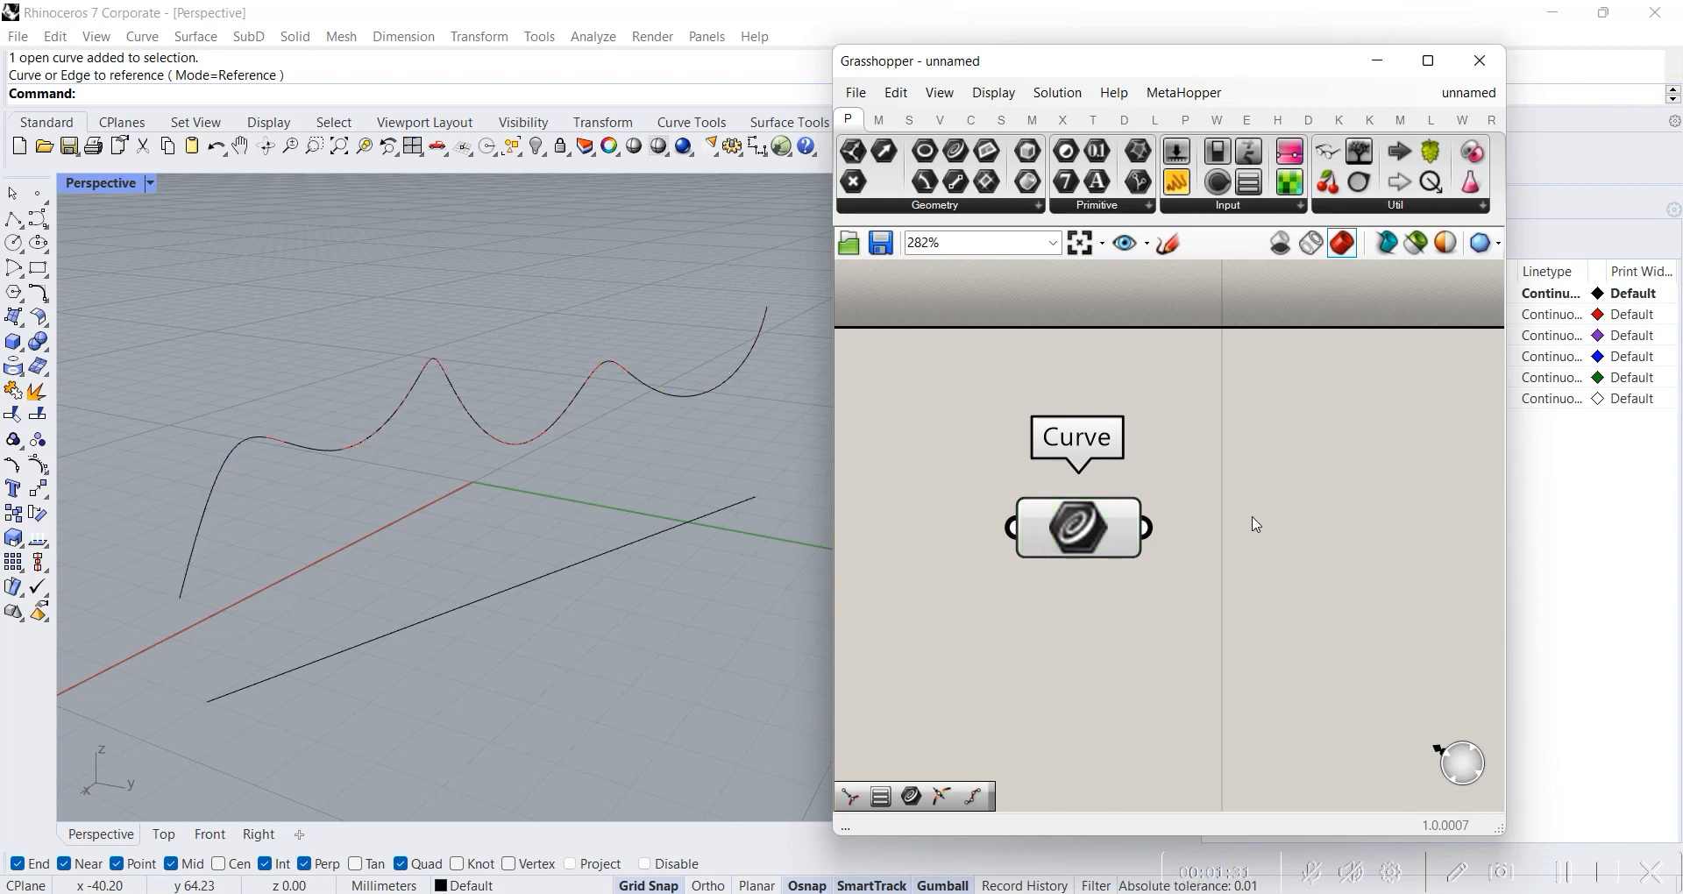
- Add a Deconstruct Domain component below and beside the Curve parameter and feed the curve into its Domain input
scroll(1140, 499, "down", 4)
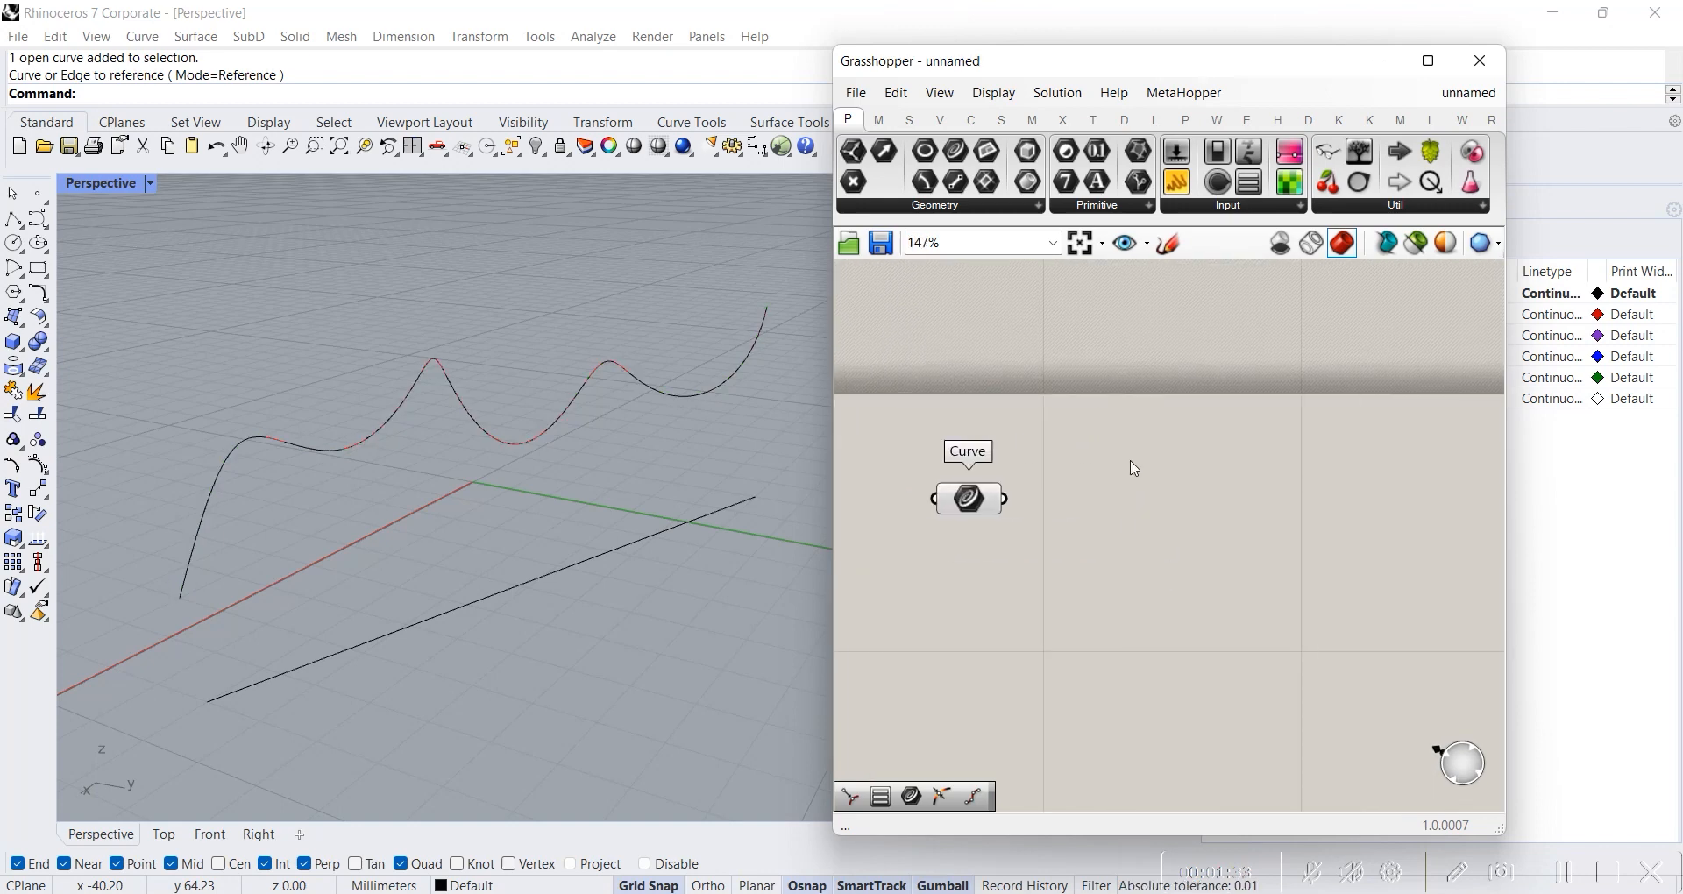
double_click(1157, 500)
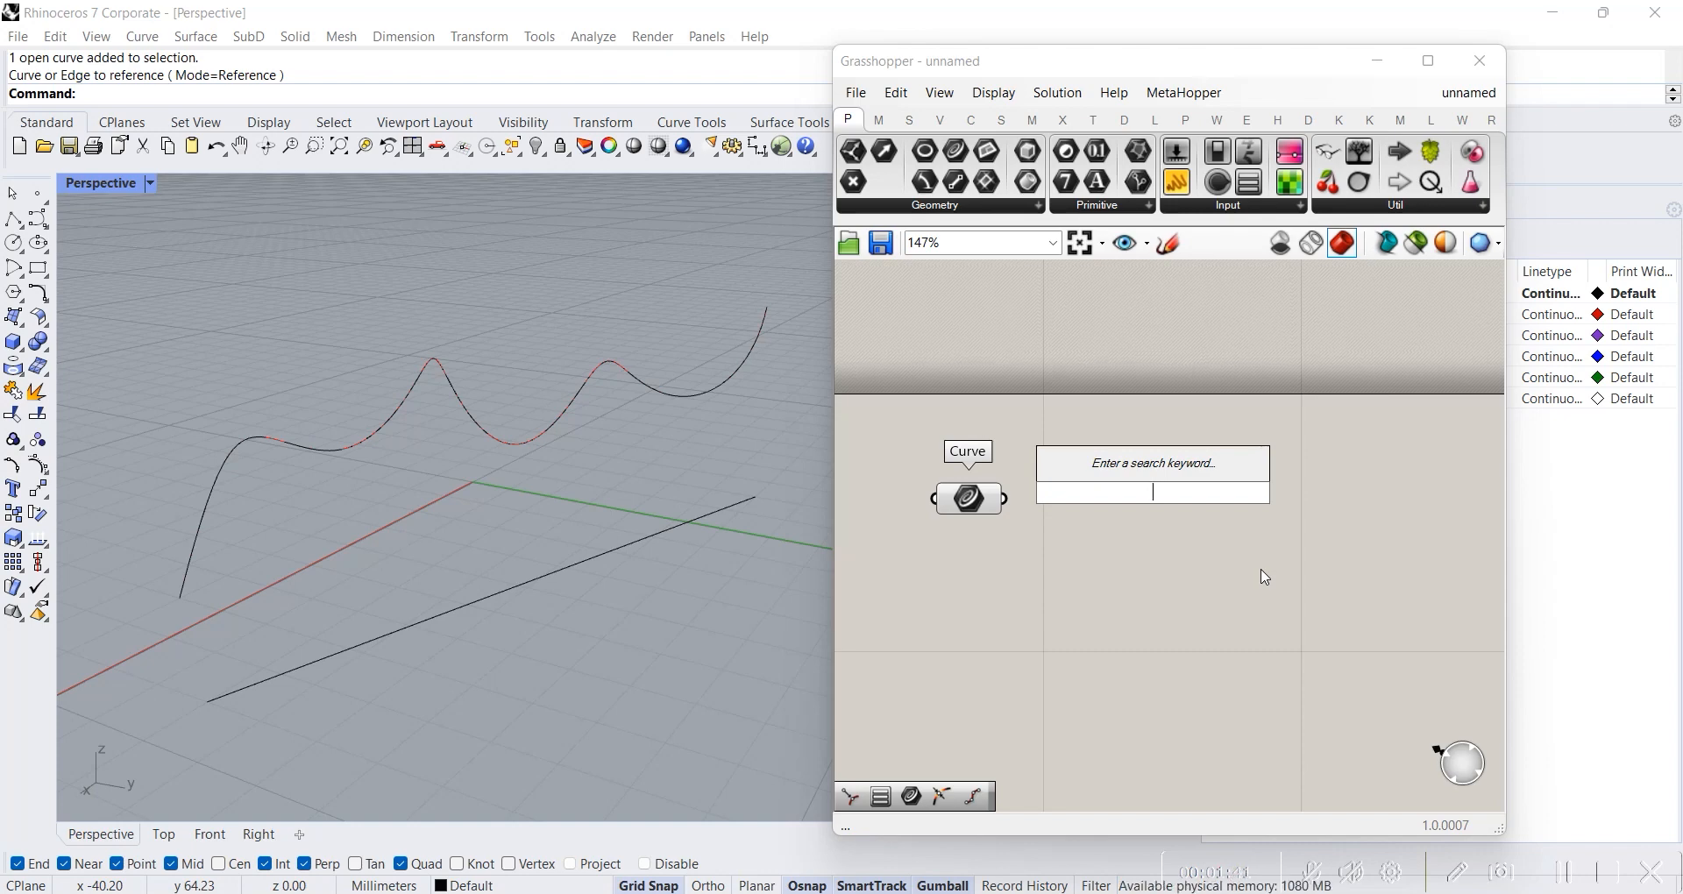
type("decu")
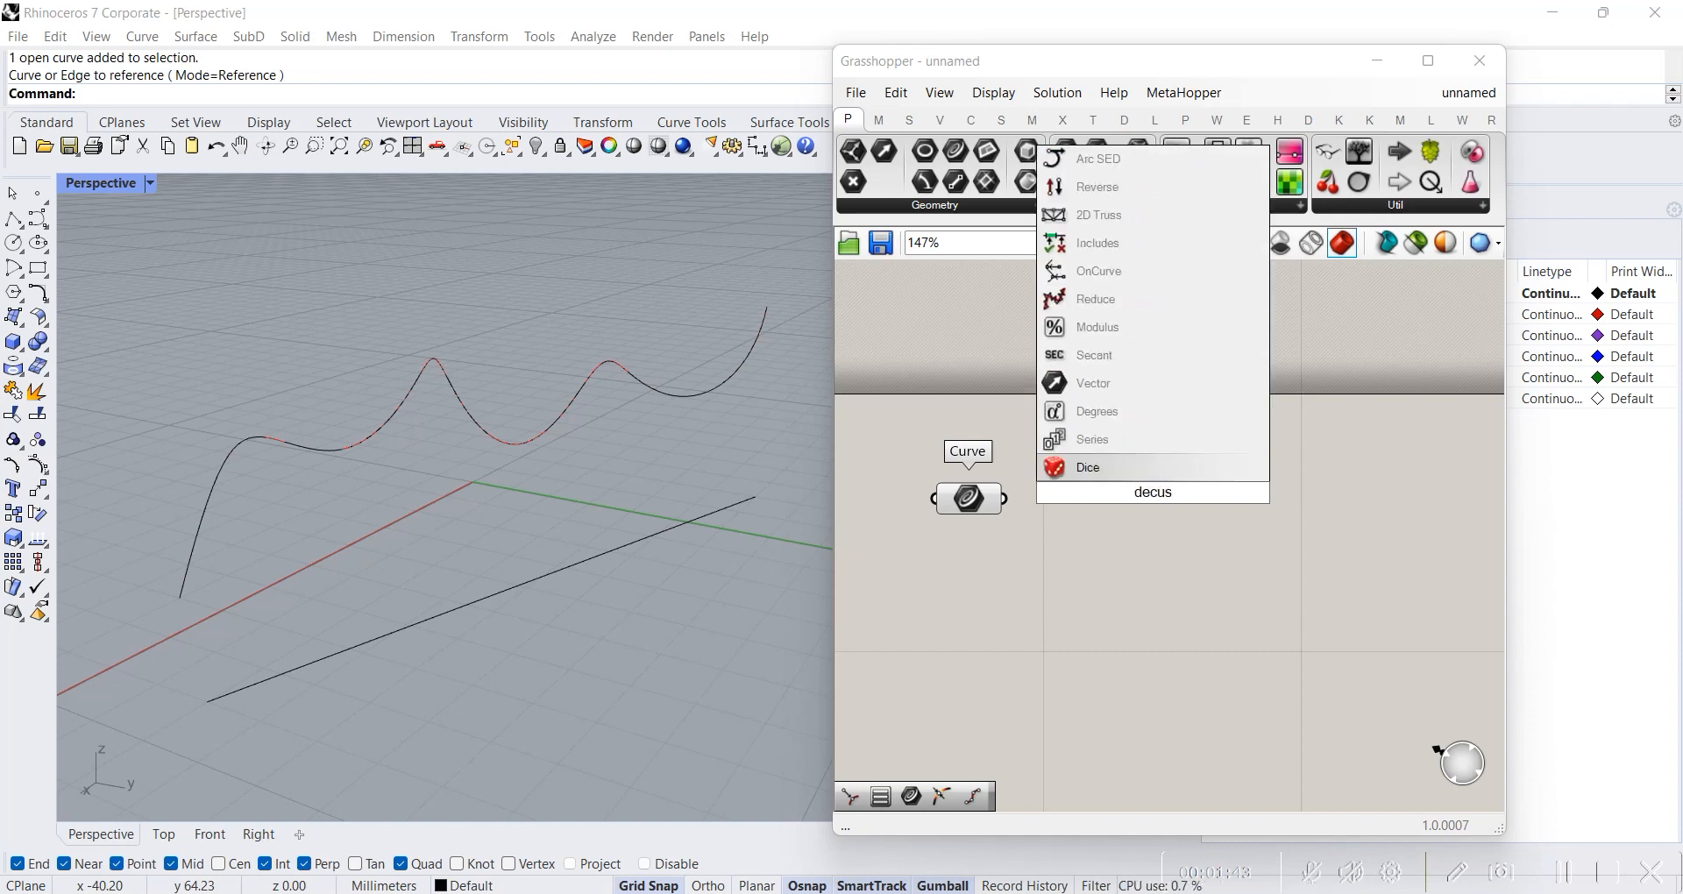
key("BackSpace")
type("onst")
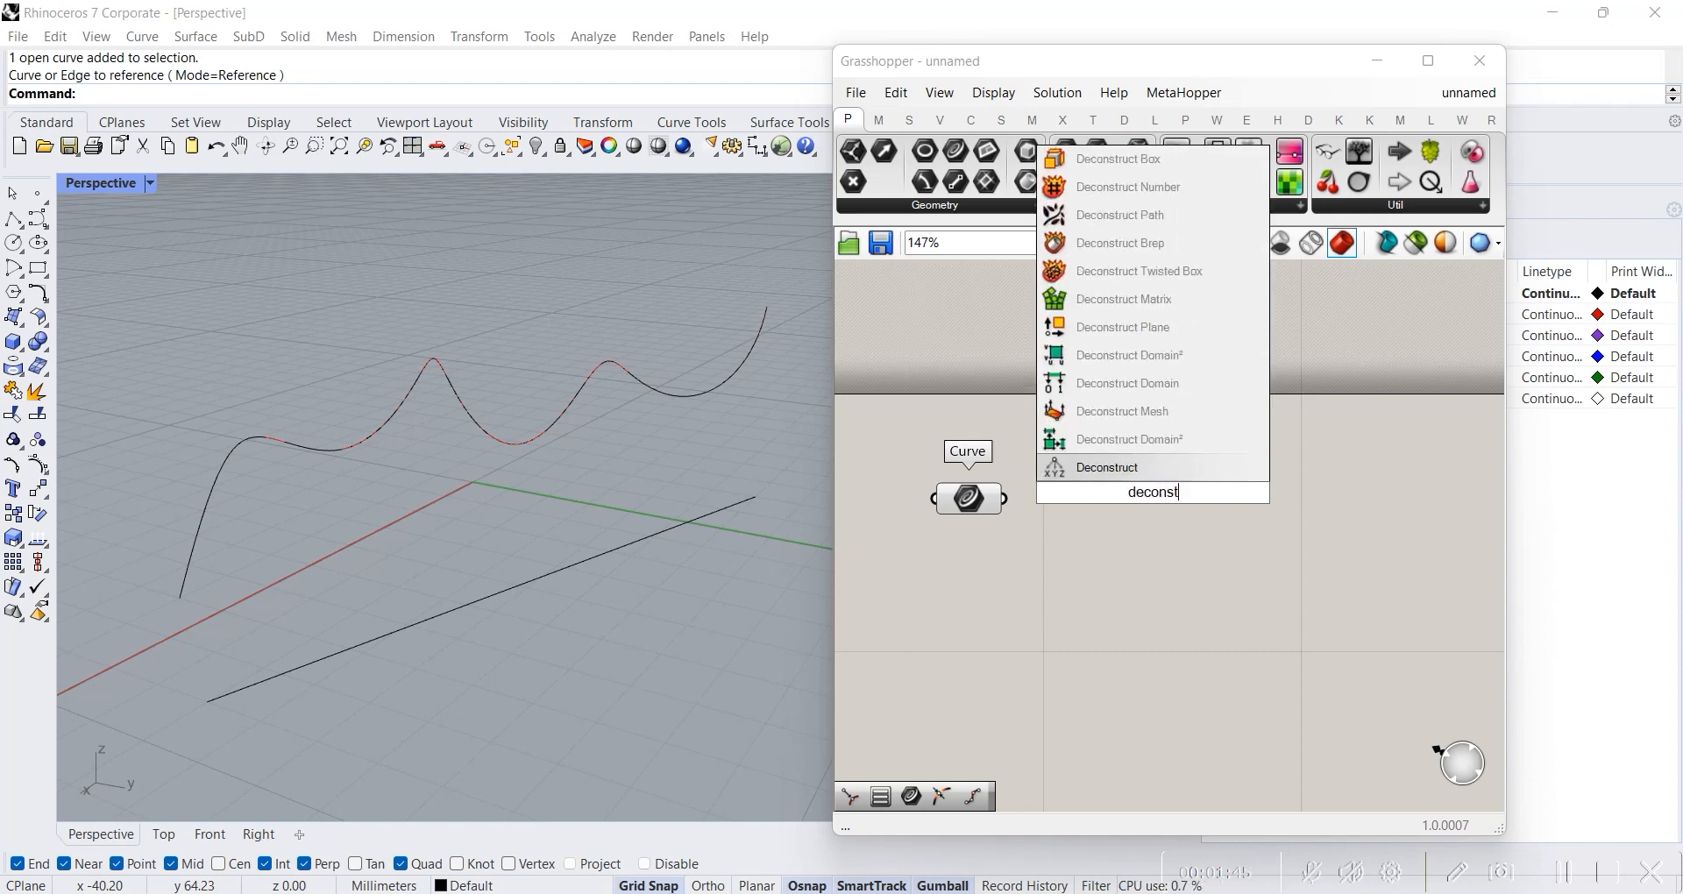
type("ruct domain")
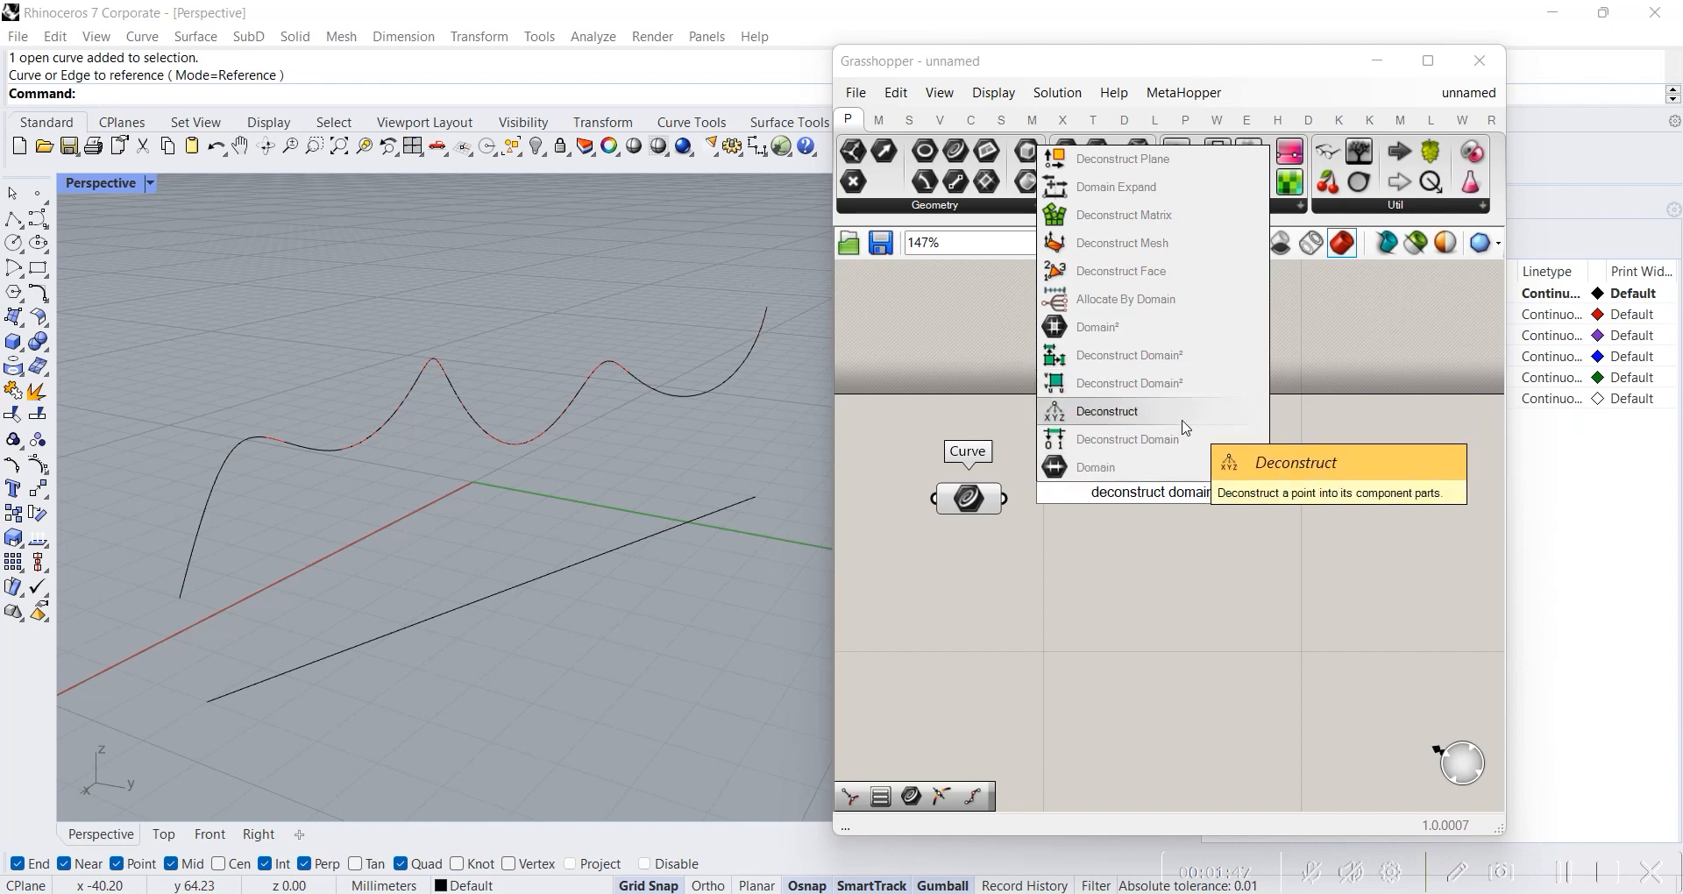
key("Return")
left_click_drag(1165, 486, 1176, 578)
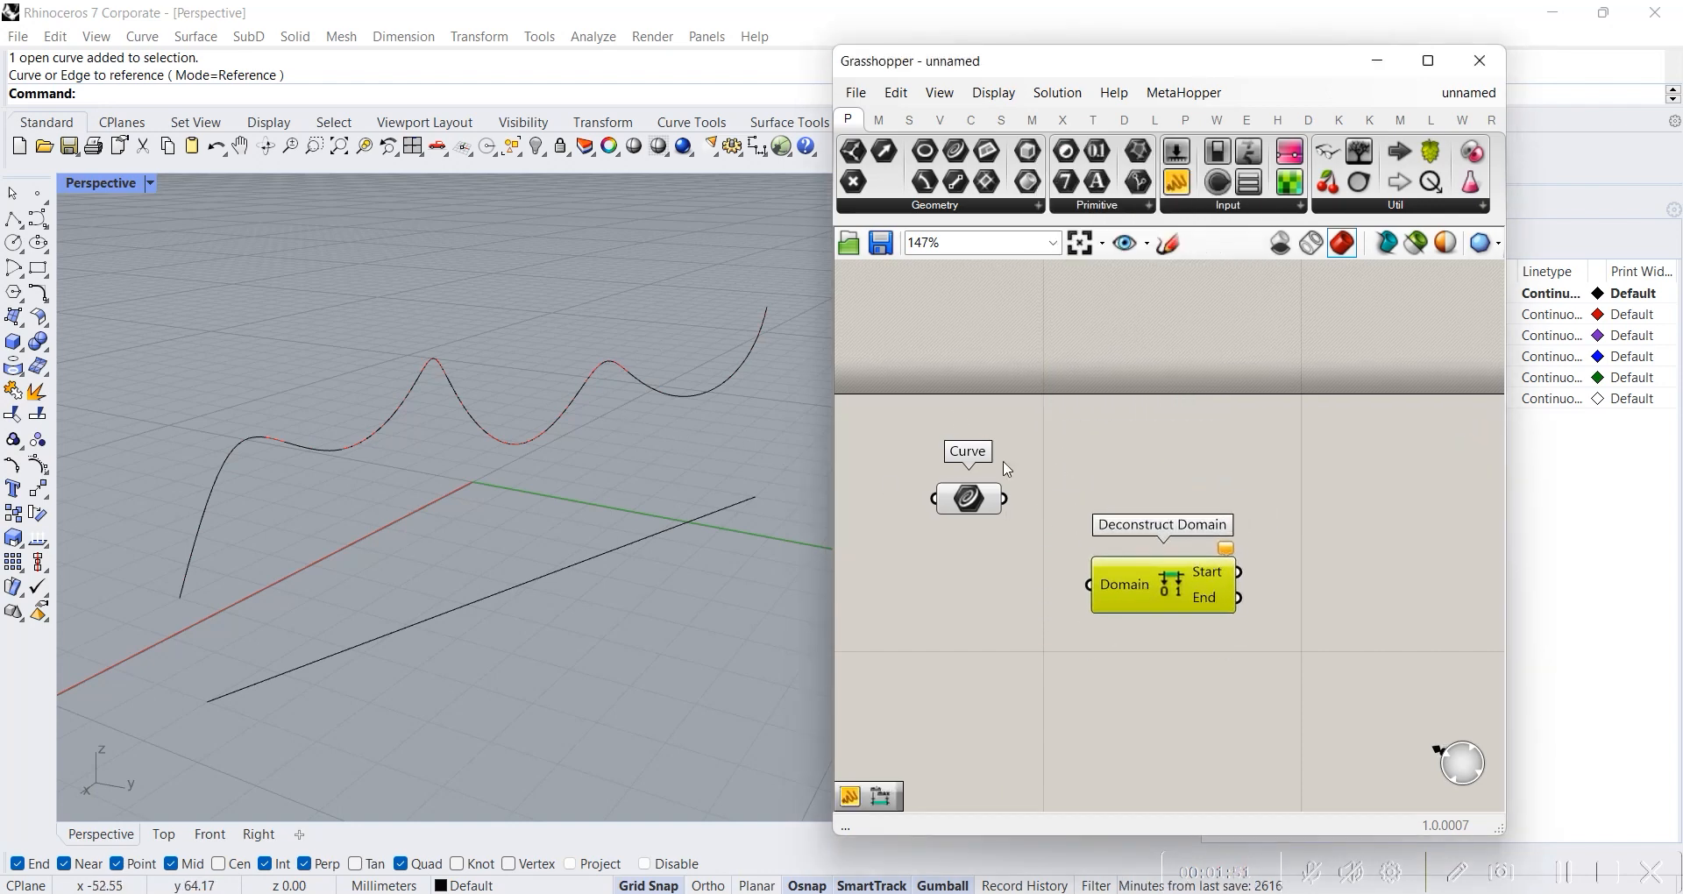
left_click_drag(1006, 498, 1090, 584)
- Add a Panel beside Deconstruct Domain and connect the Start output to it
double_click(1323, 522)
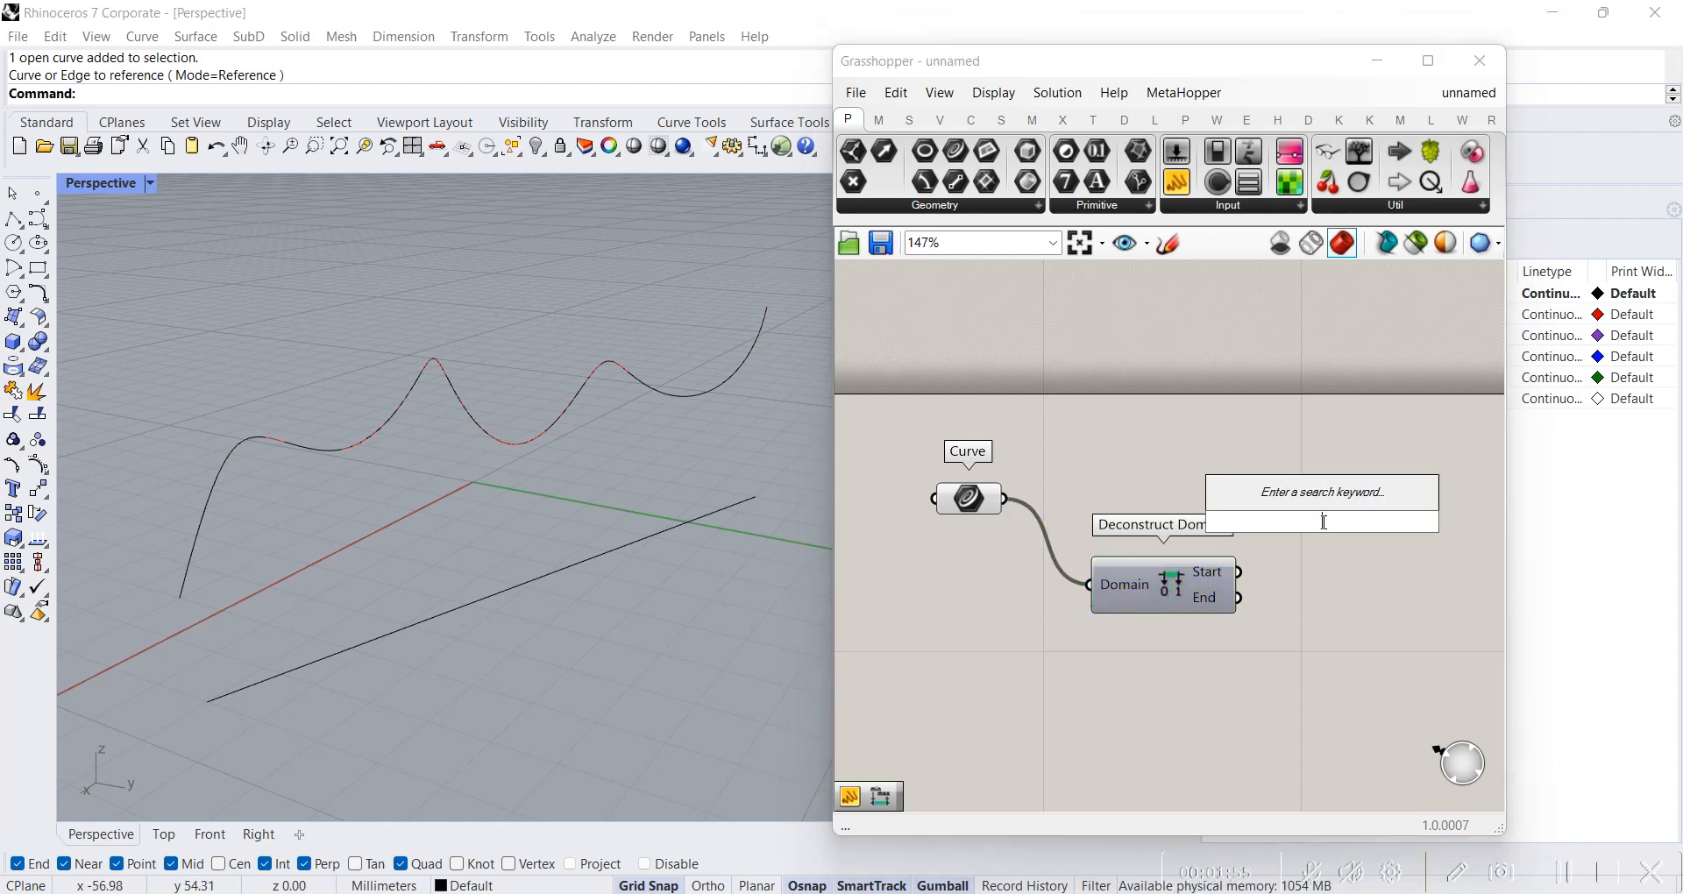
type("panel")
key("Return")
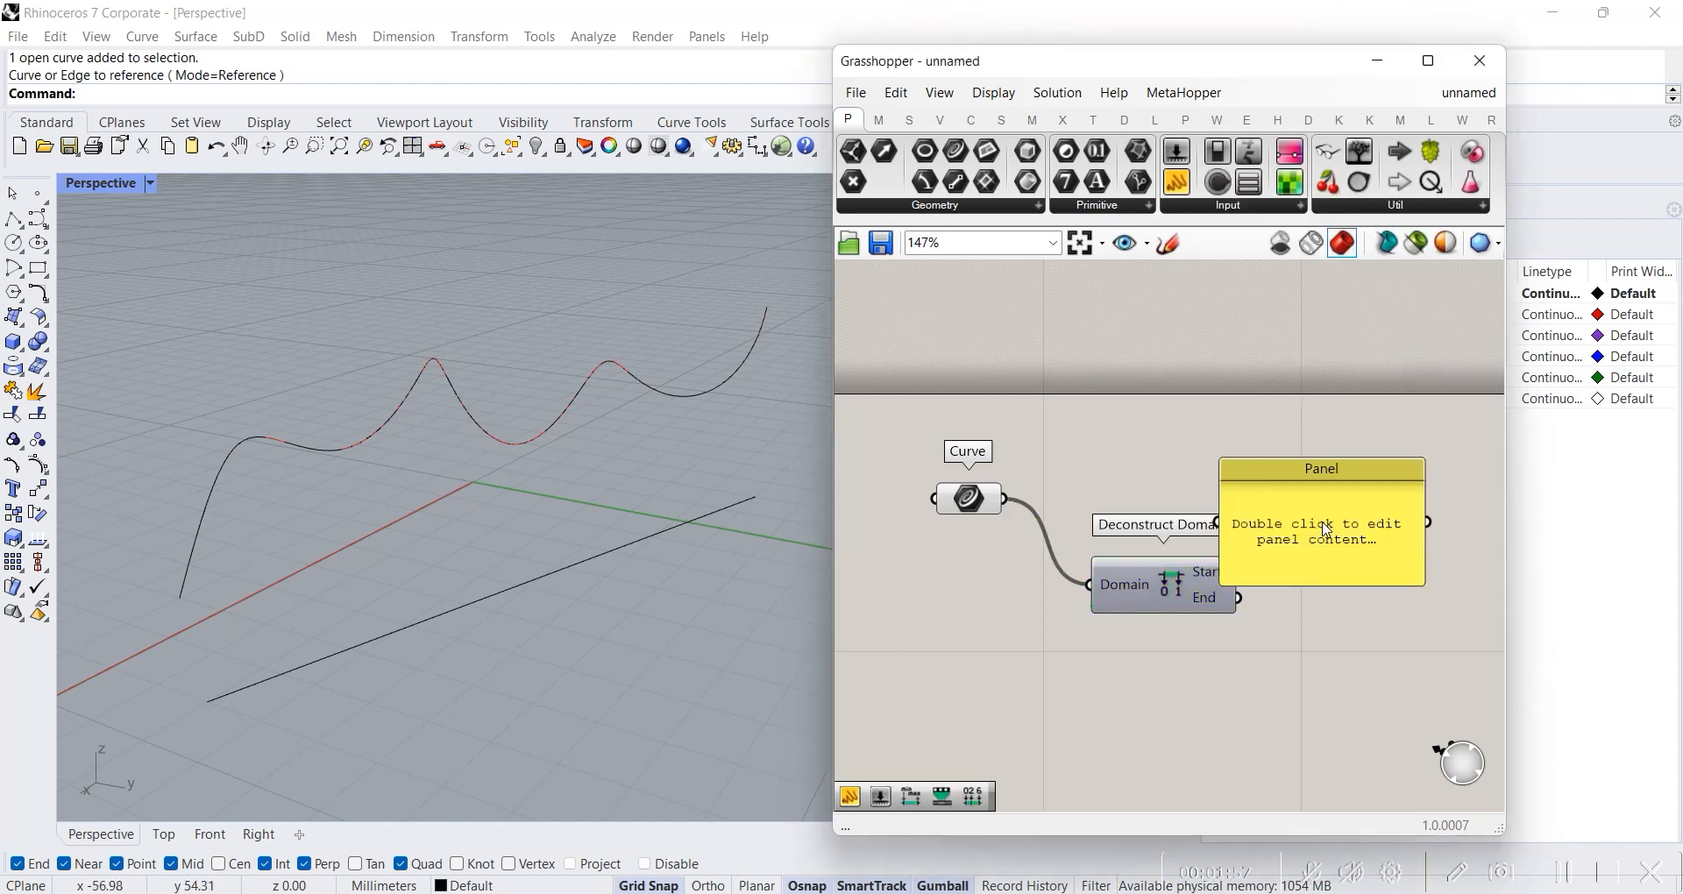
left_click_drag(1238, 571, 1301, 541)
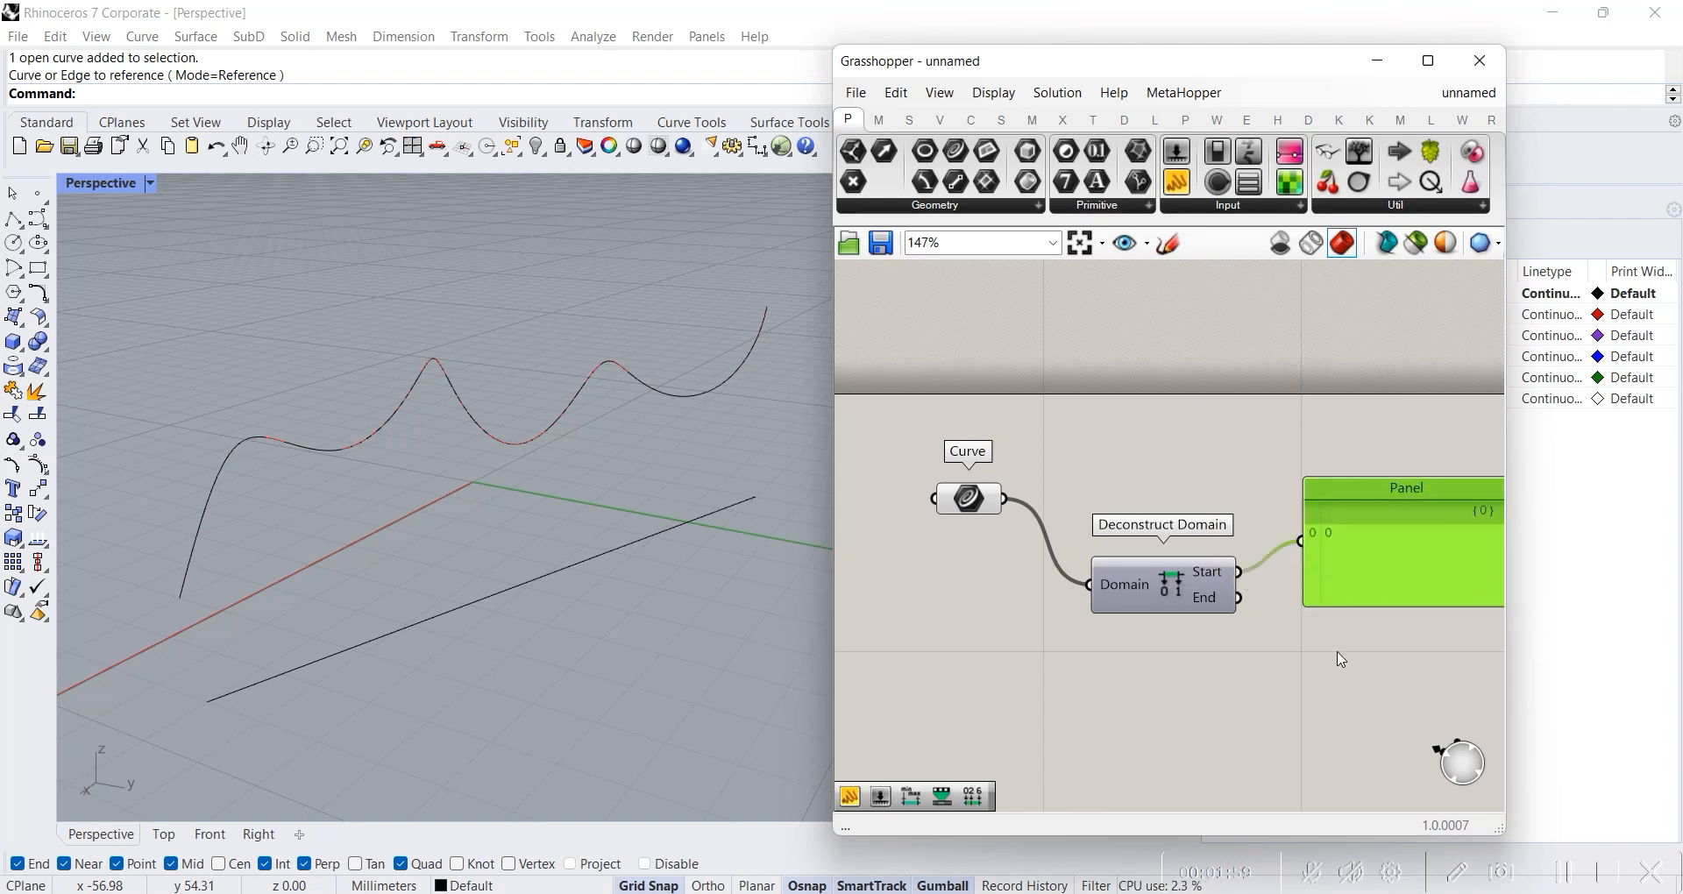
- Add a second, narrower Panel below the first and connect the End output of Deconstruct Domain to it
double_click(1341, 659)
type("panel")
key("Return")
left_click_drag(1234, 662, 1283, 666)
left_click_drag(1239, 598, 1374, 696)
right_click_drag(1369, 585, 1254, 543)
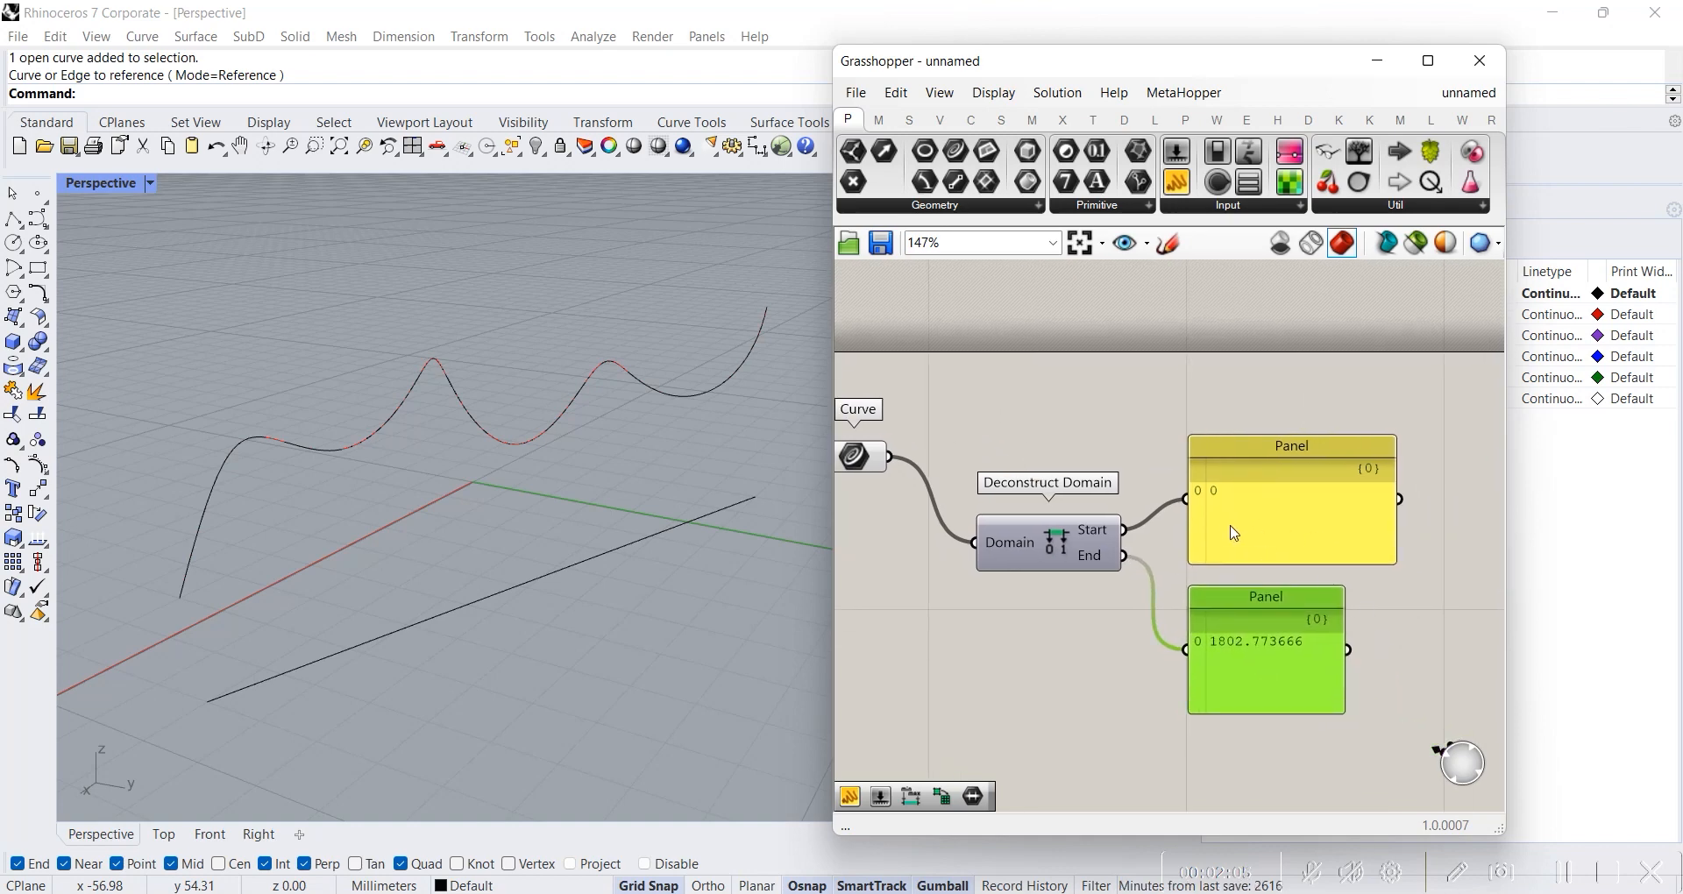
scroll(1232, 531, "up", 3)
scroll(1257, 508, "down", 2)
left_click_drag(1211, 646, 1178, 646)
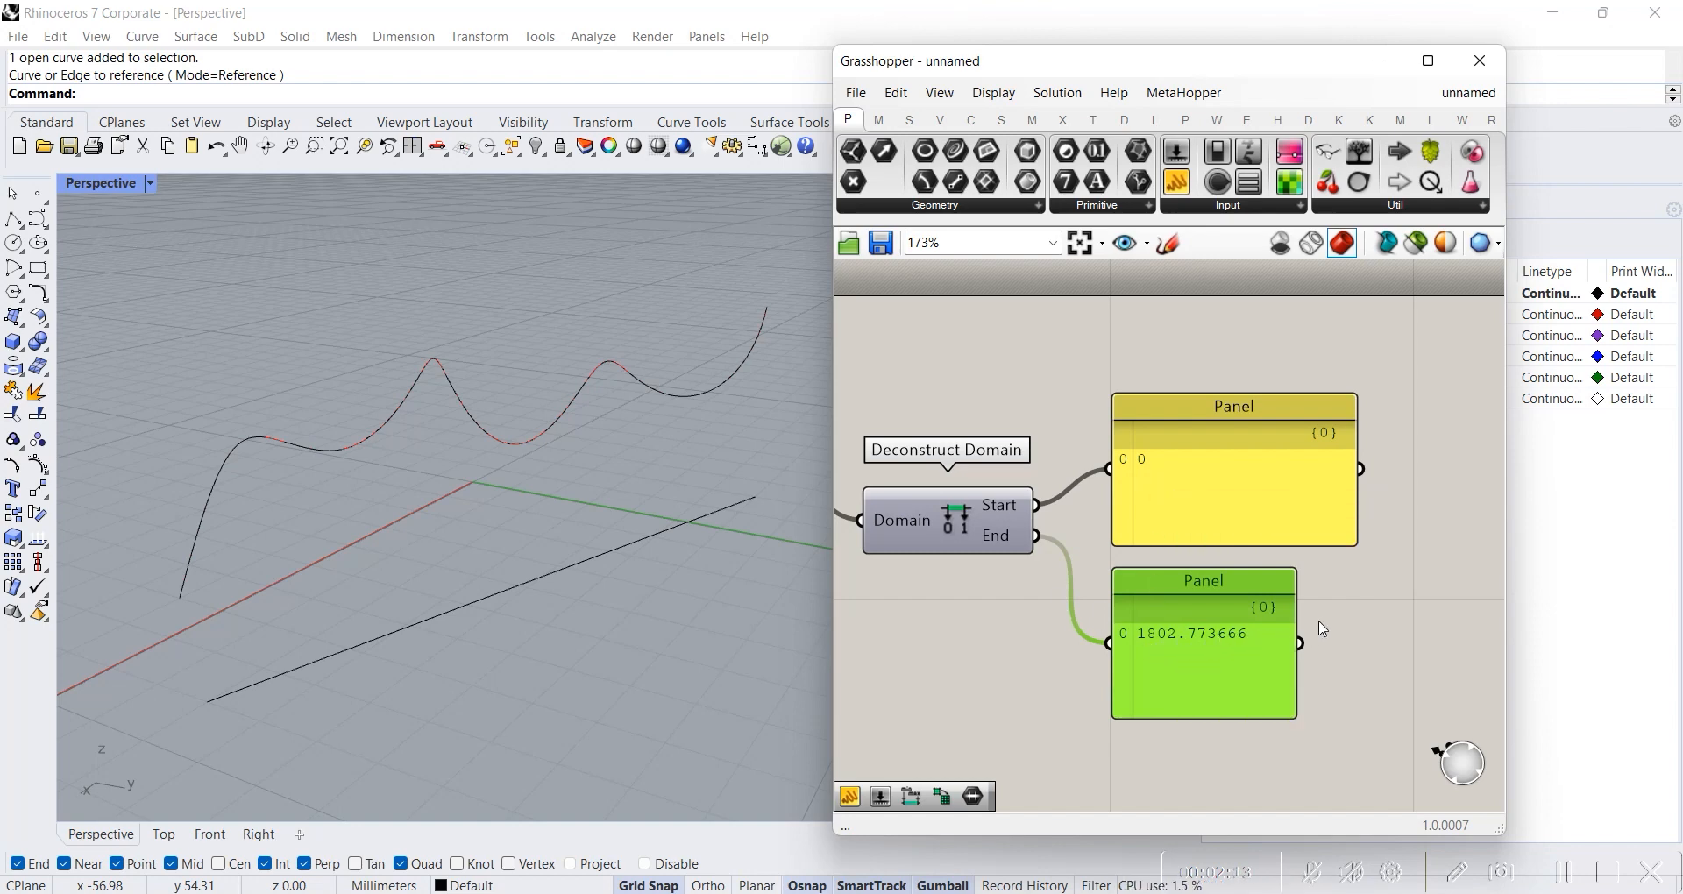
- Add an Evaluate Curve component on the canvas above the two panels
scroll(1319, 631, "down", 2)
right_click_drag(1061, 386, 1073, 473)
double_click(1134, 436)
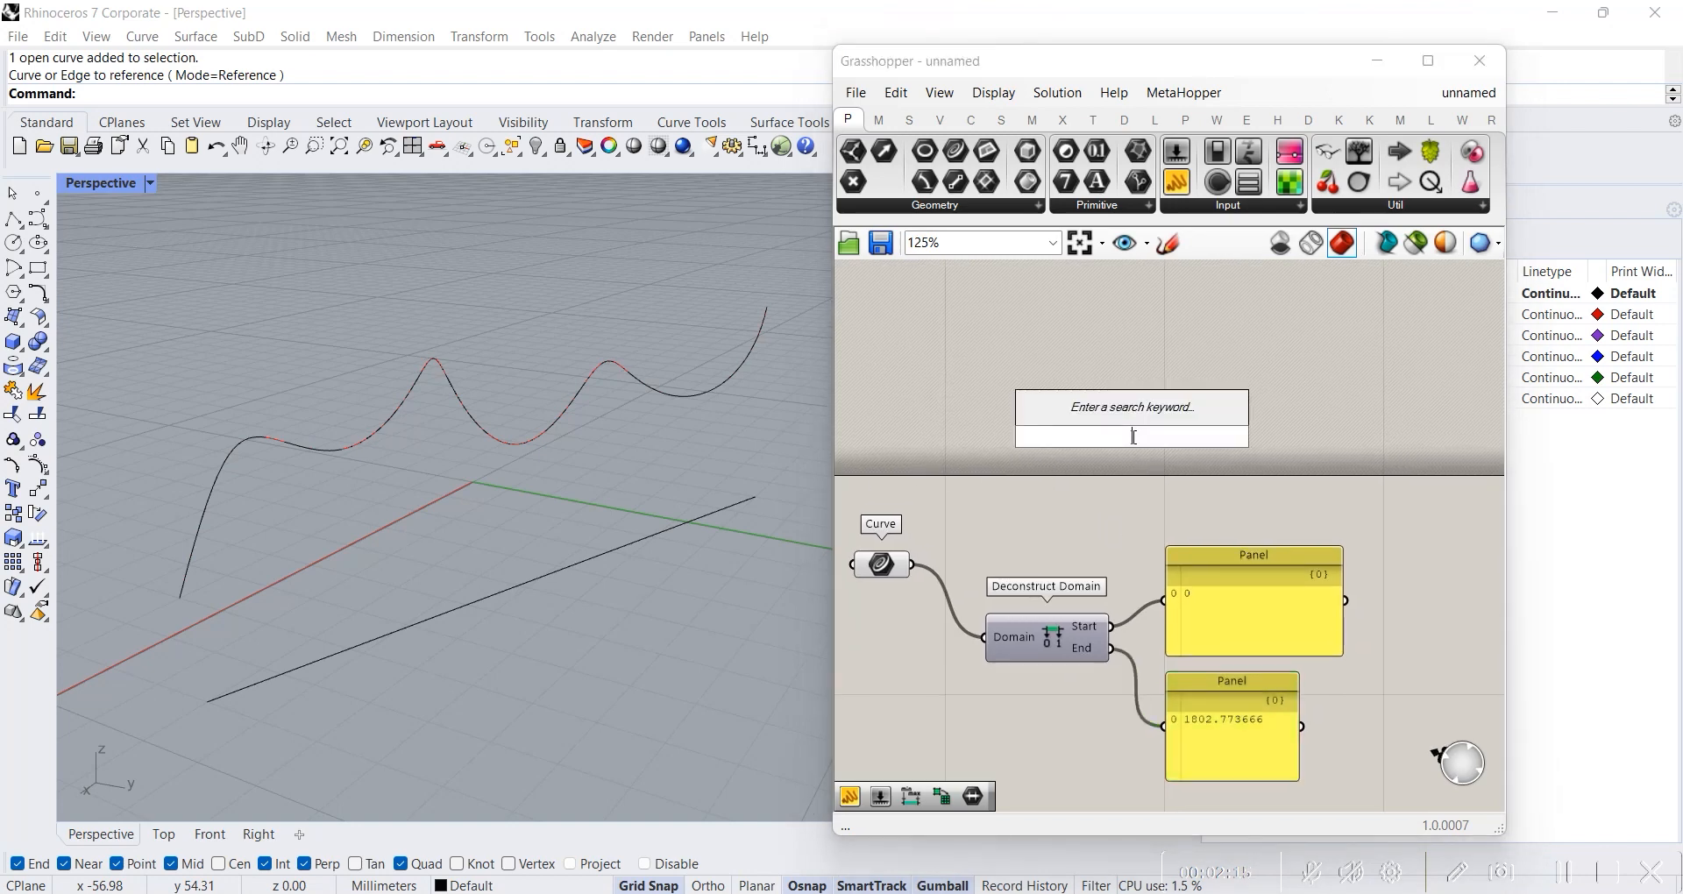
type("evaluate")
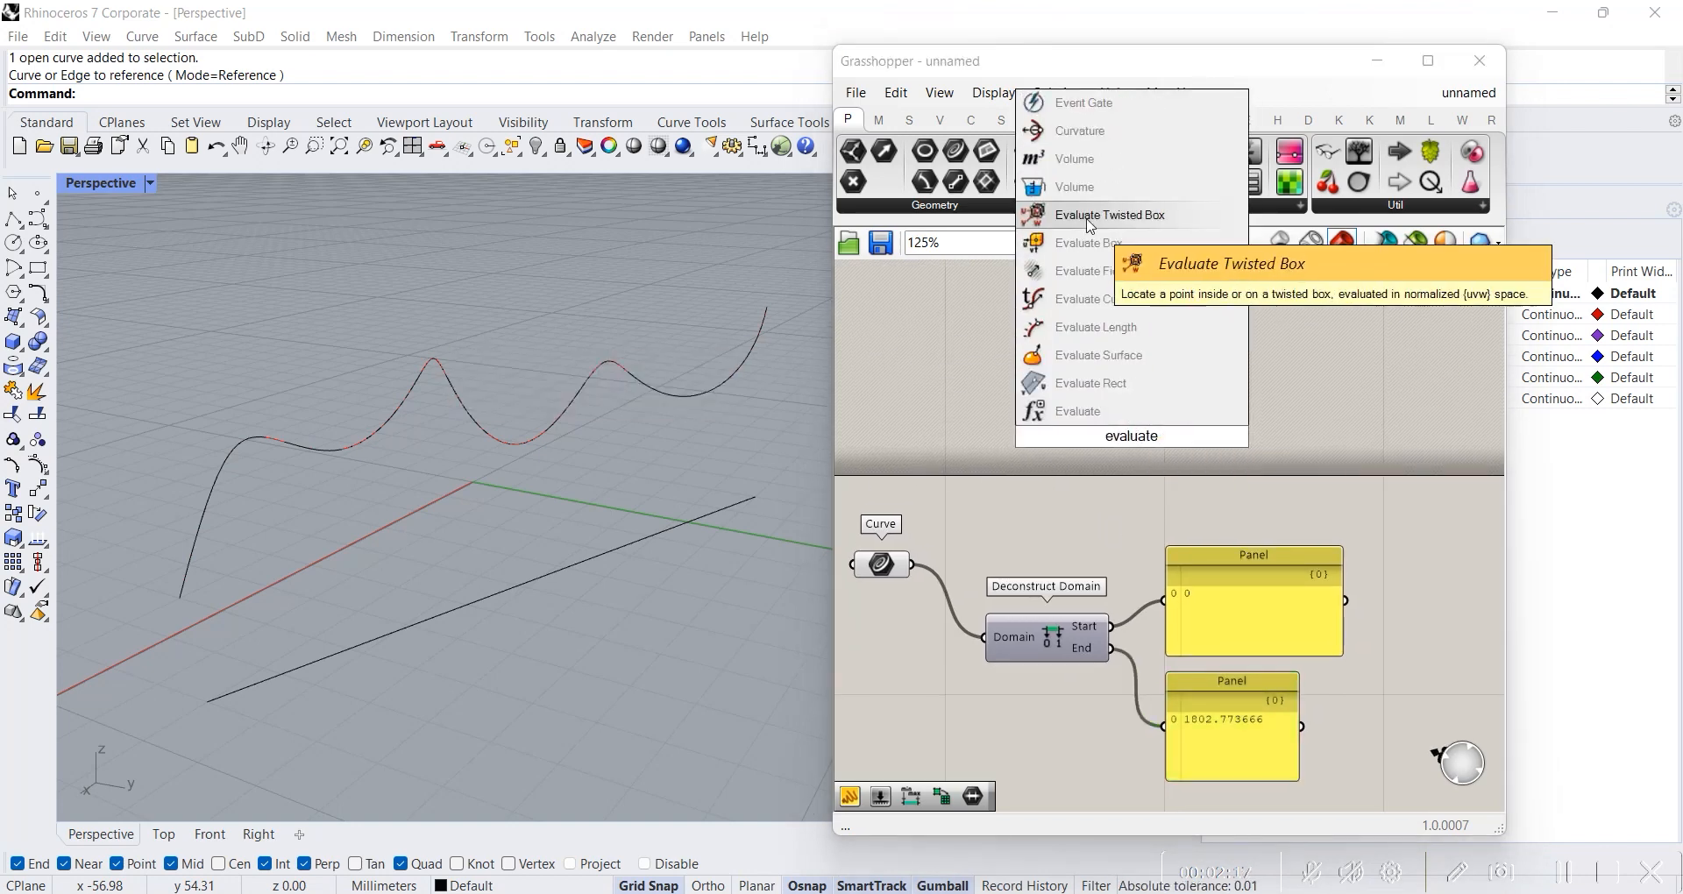
type(" curve")
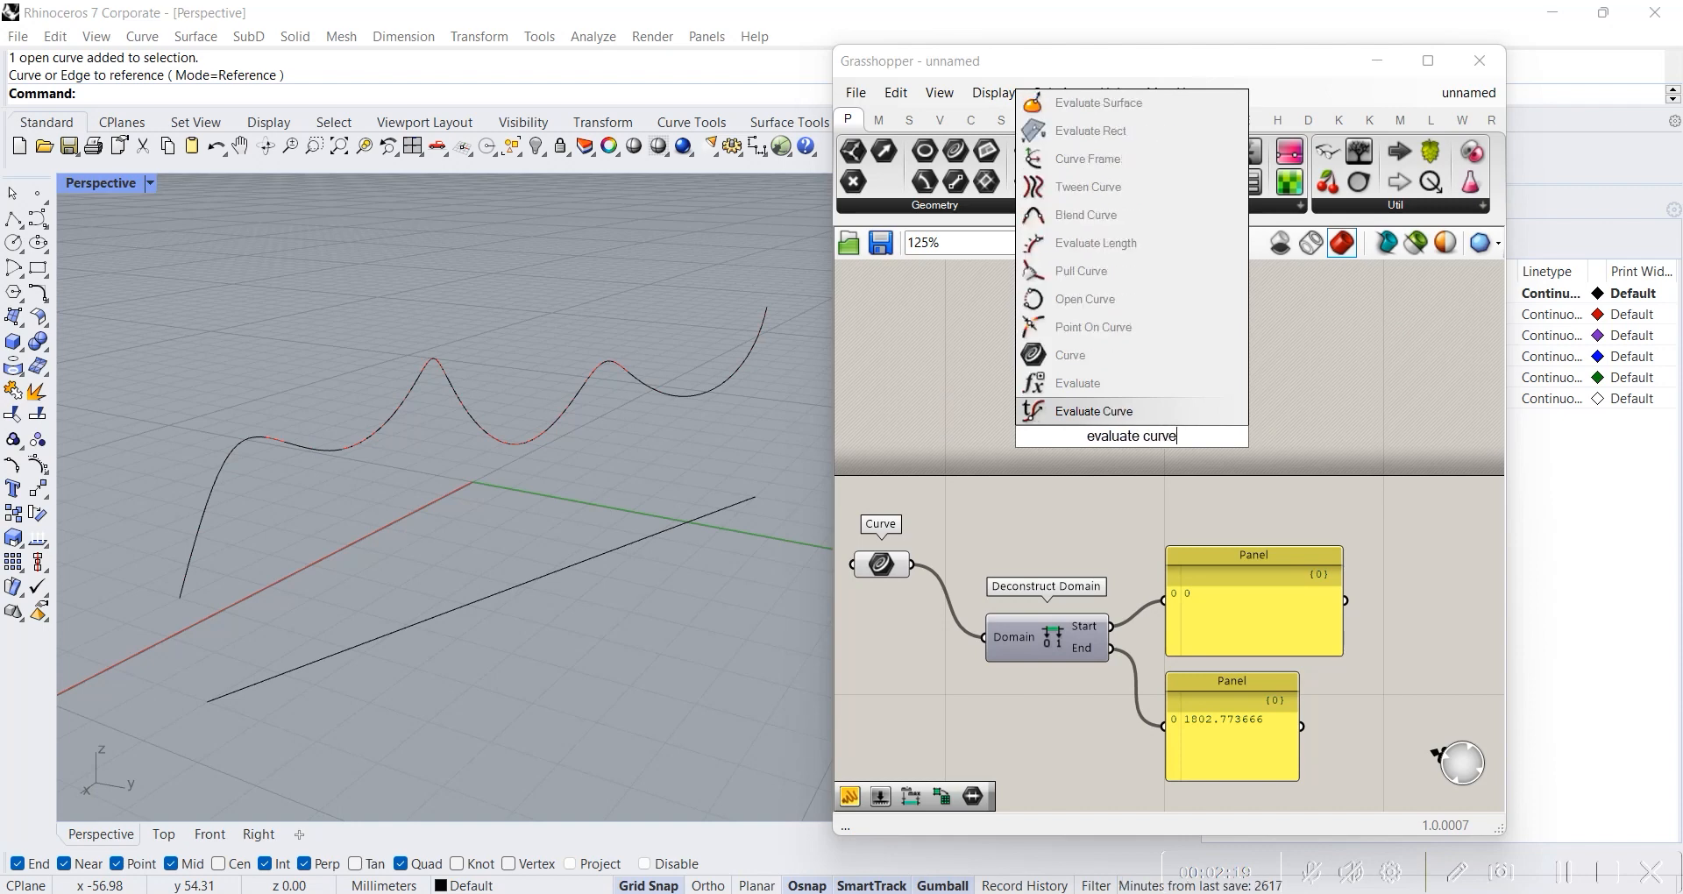
key("Return")
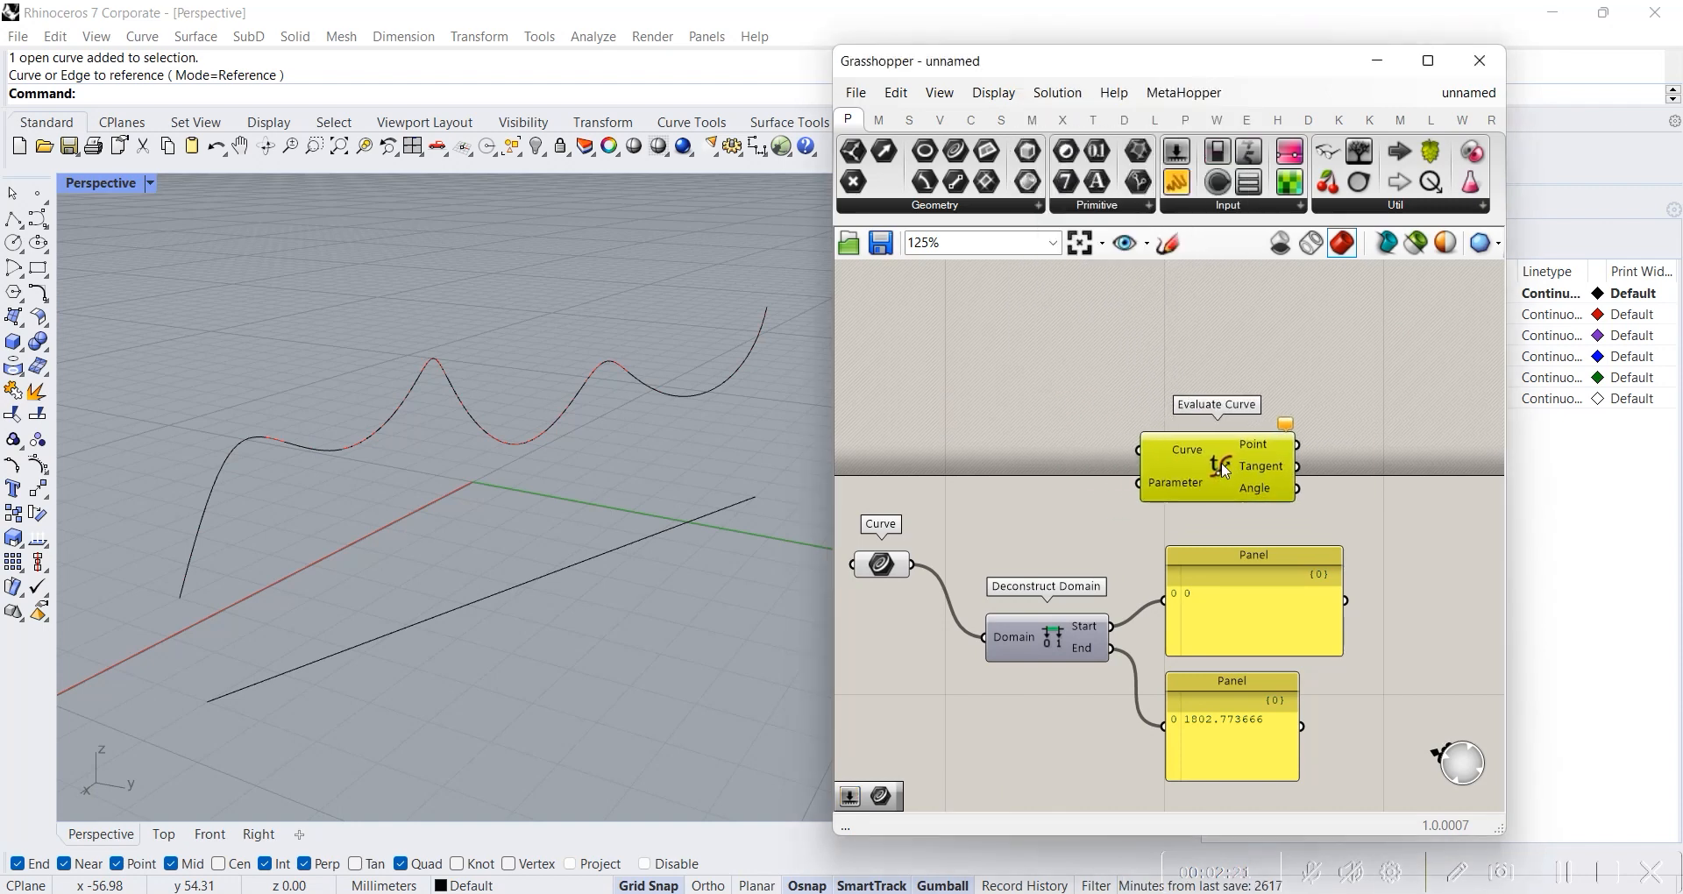
- Feed the Curve parameter's output into the Curve input of Evaluate Curve
right_click_drag(1290, 579, 1314, 533)
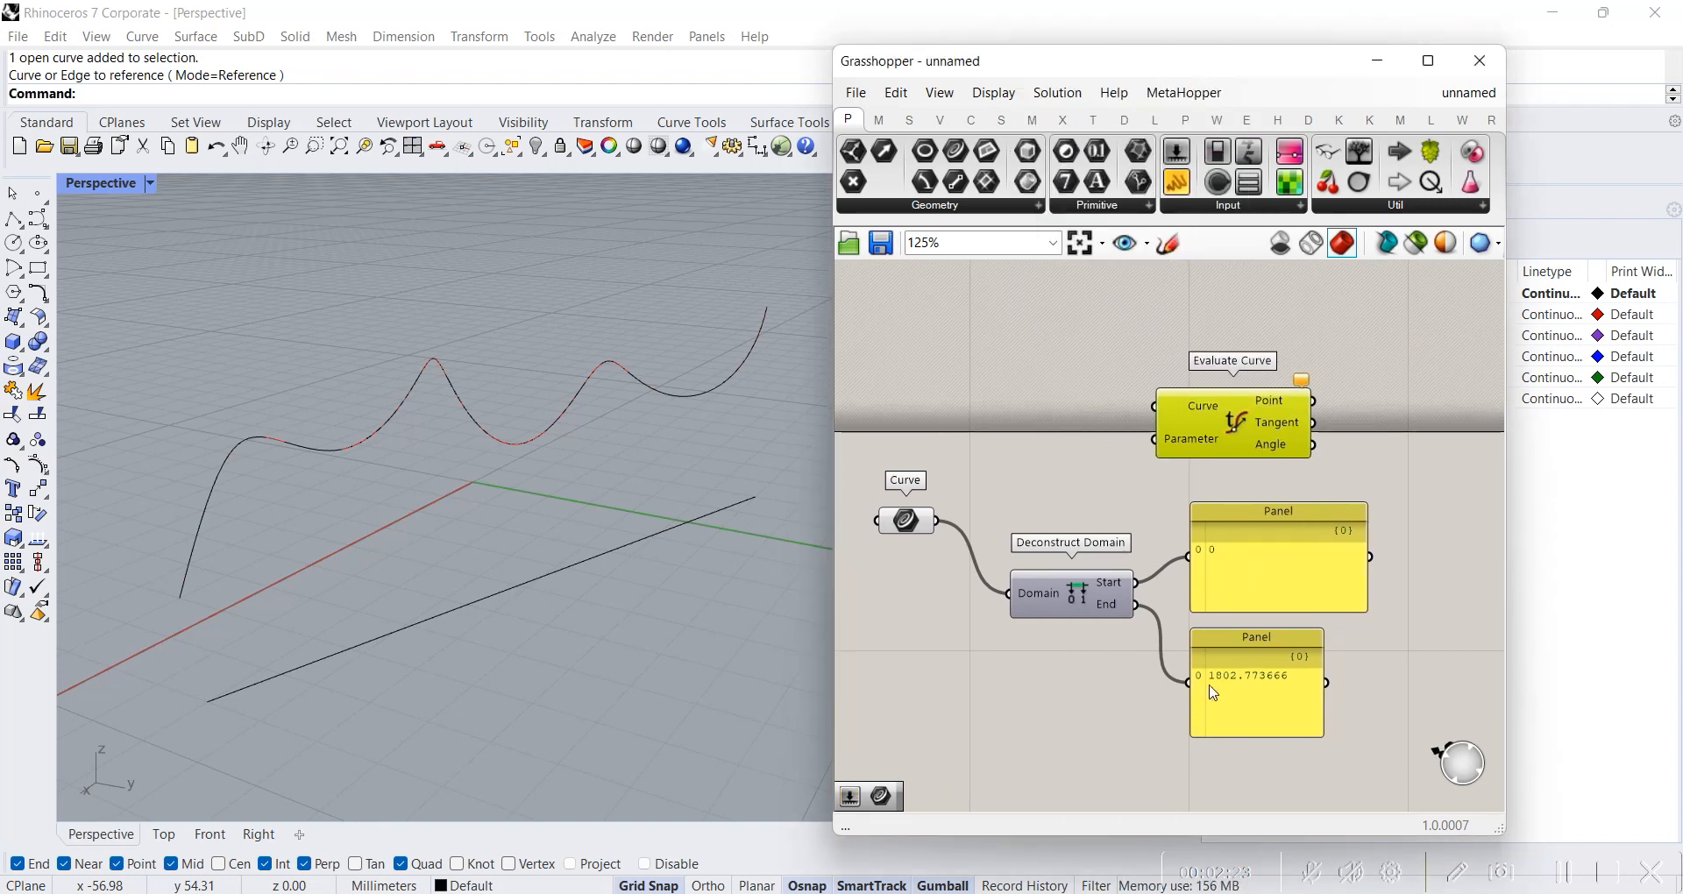
scroll(1221, 690, "up", 1)
scroll(1221, 690, "up", 1)
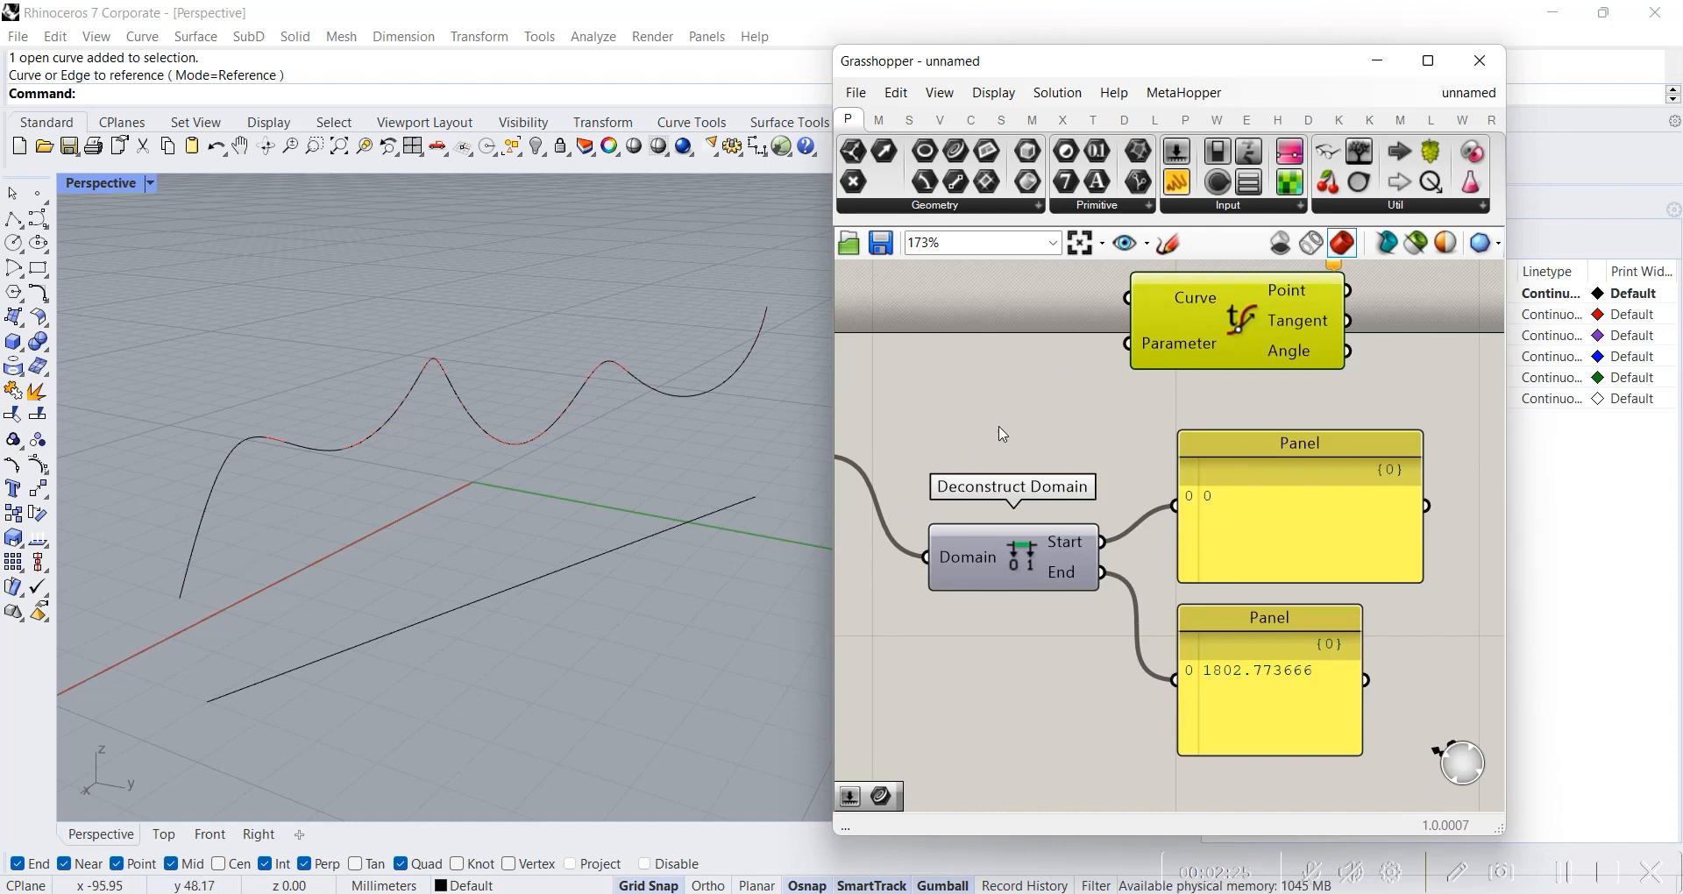
scroll(997, 426, "down", 1)
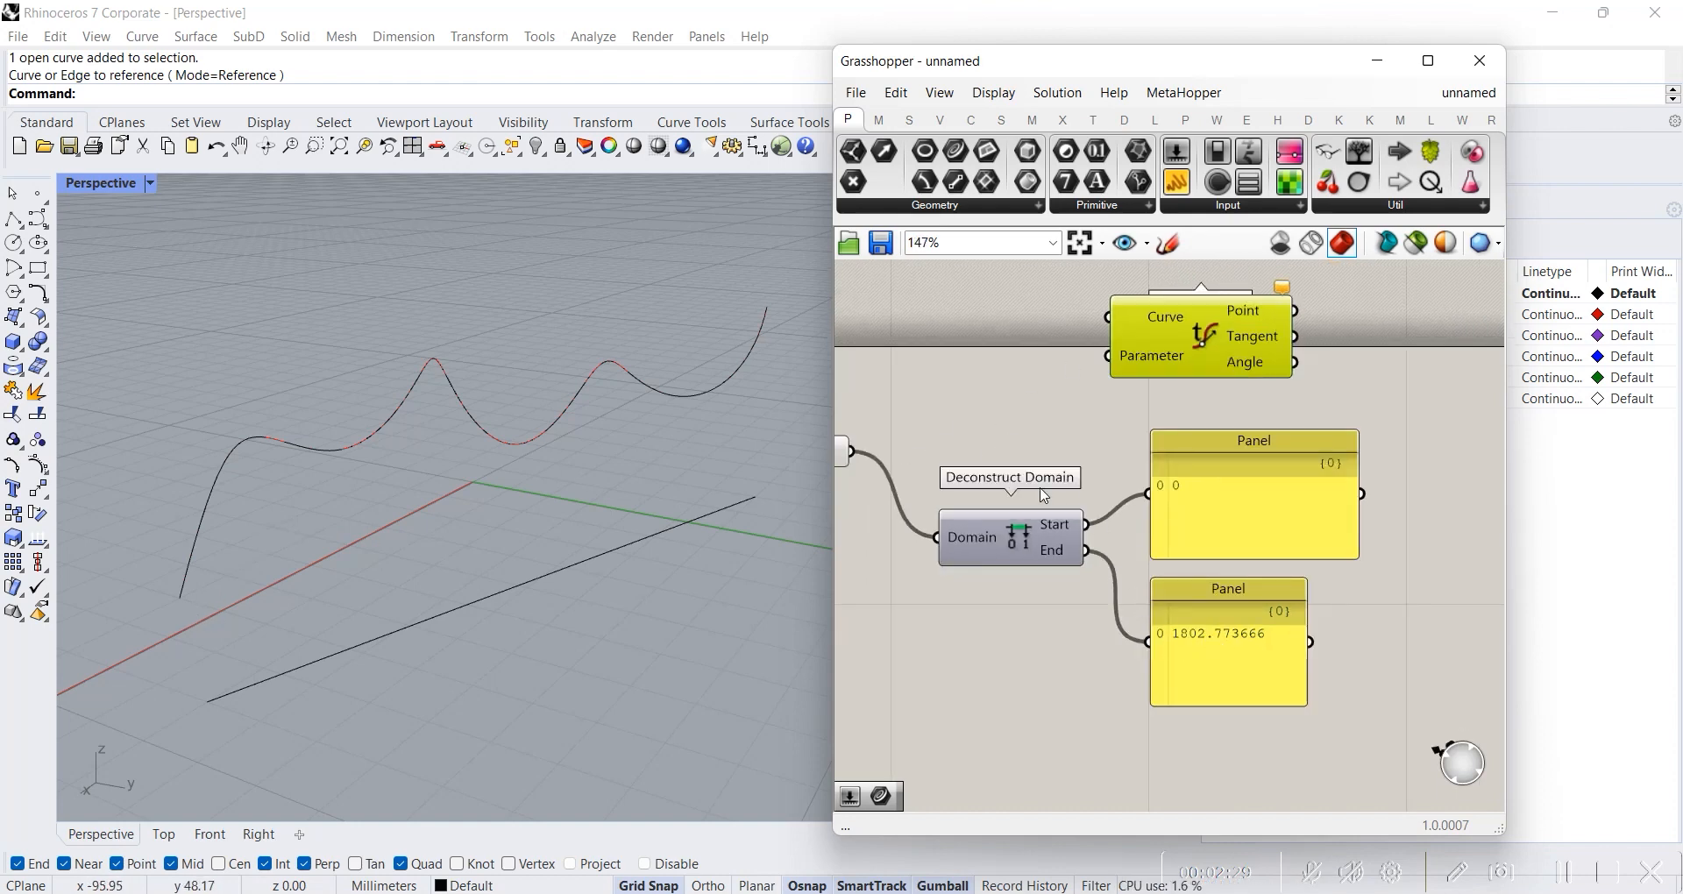
right_click_drag(1048, 497, 1169, 509)
left_click_drag(982, 476, 1236, 342)
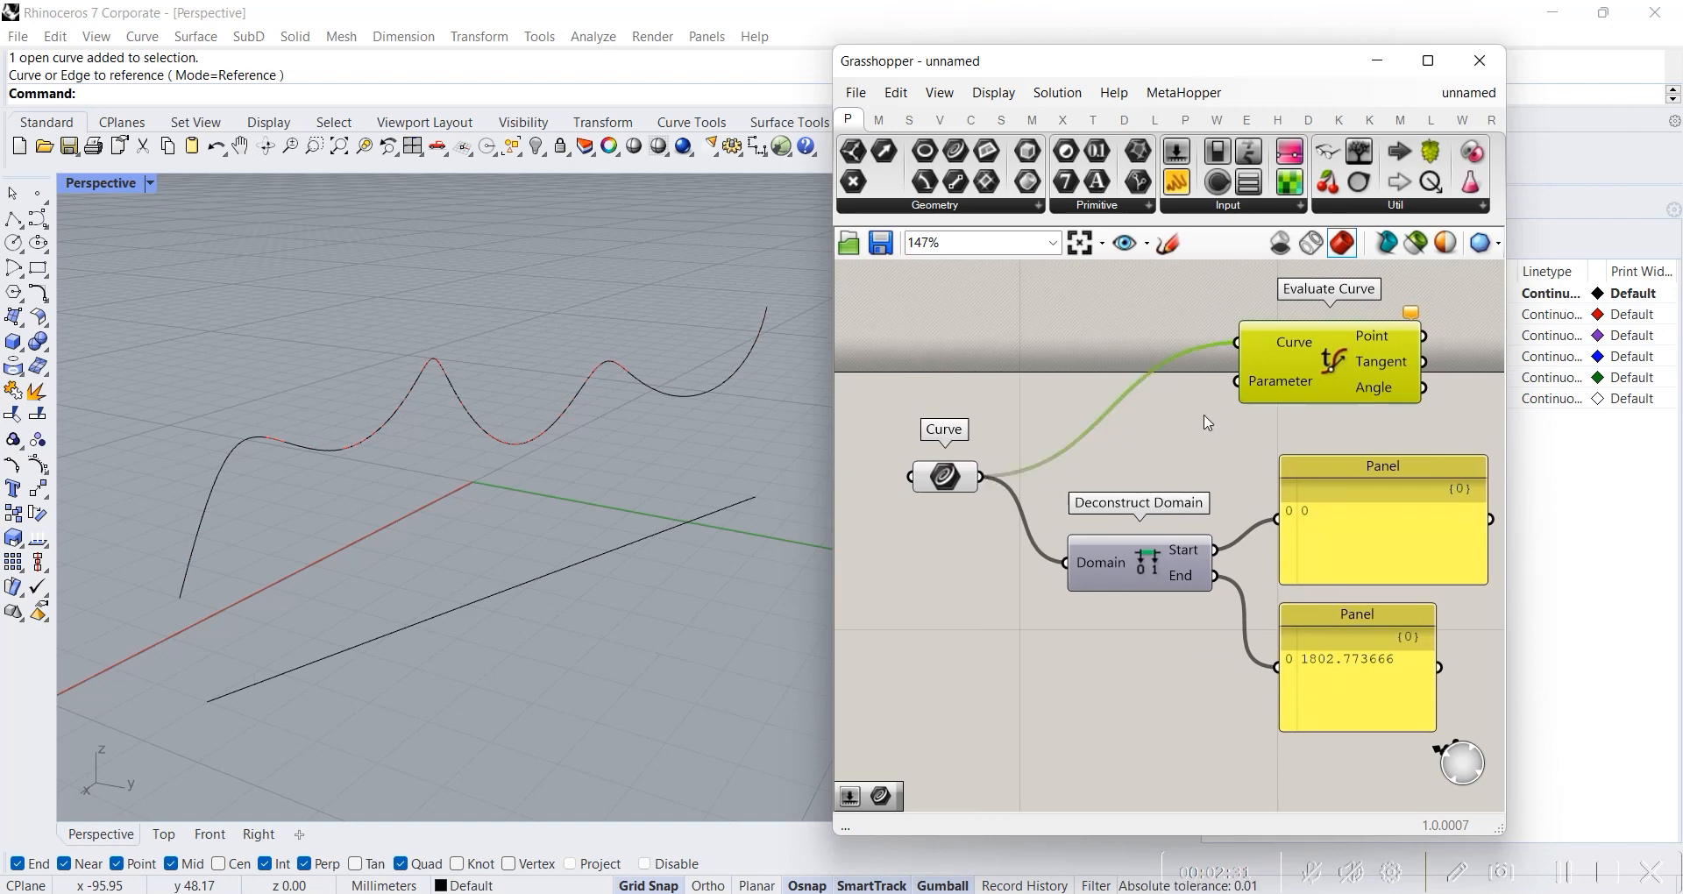
- Add a number slider with value 100 and connect it to the Parameter input of Evaluate Curve
double_click(1145, 432)
type("100")
key("Return")
left_click_drag(1280, 431, 1235, 381)
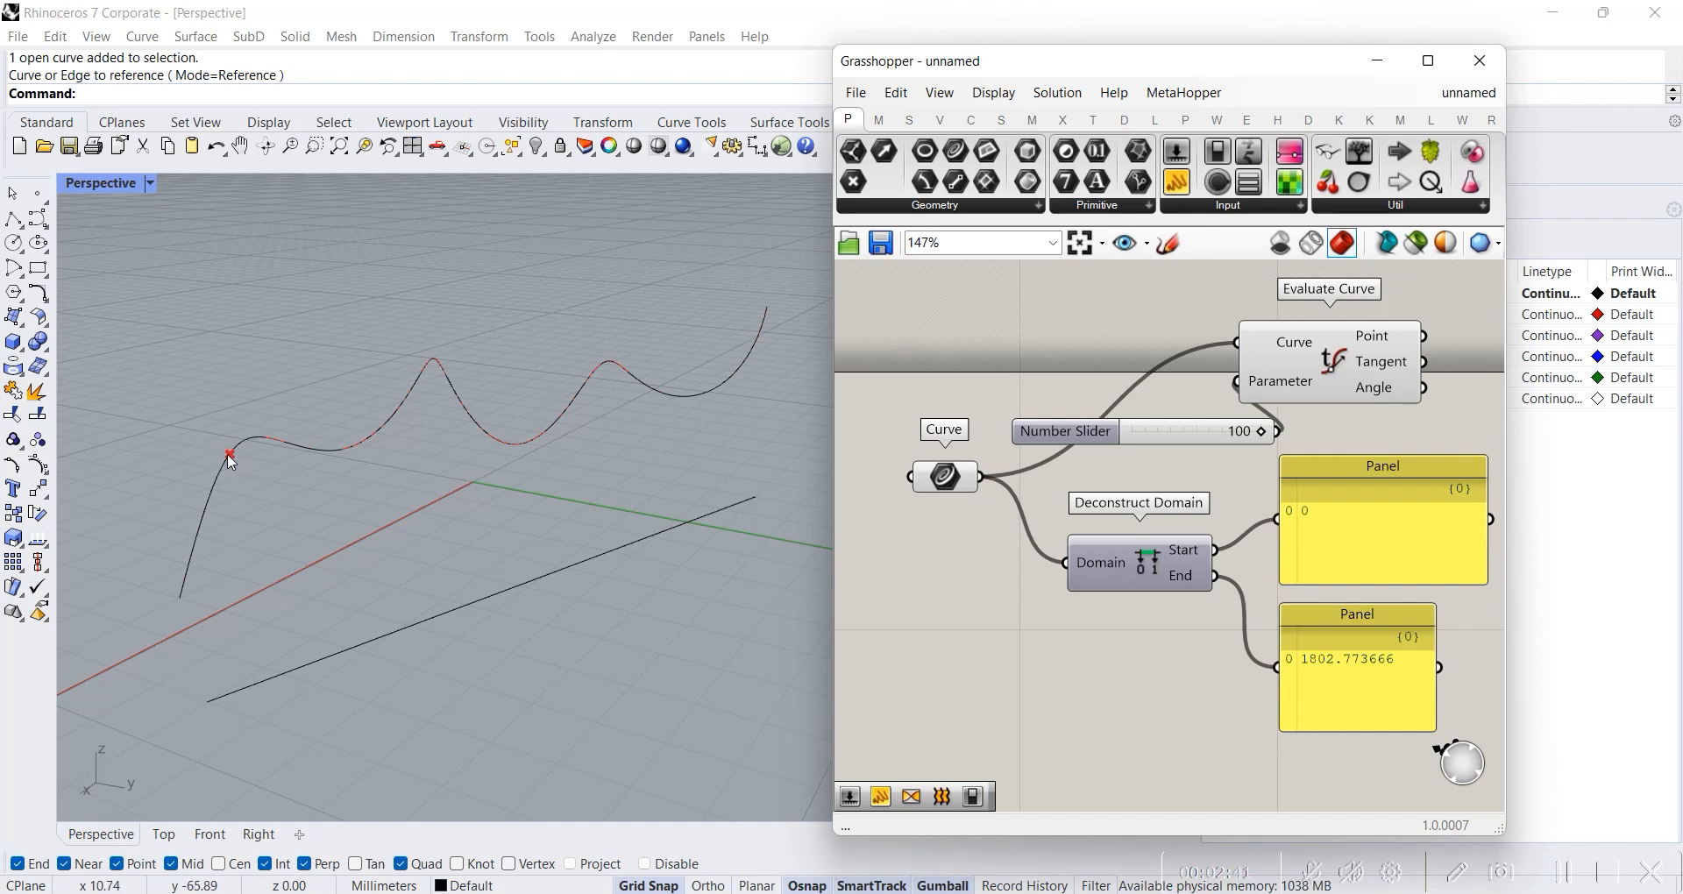
- Reposition the number slider so that it lines up beside the Parameter input of Evaluate Curve
mouse_move(1262, 431)
left_mouse_down()
mouse_move(1132, 440)
mouse_move(1308, 439)
left_mouse_up()
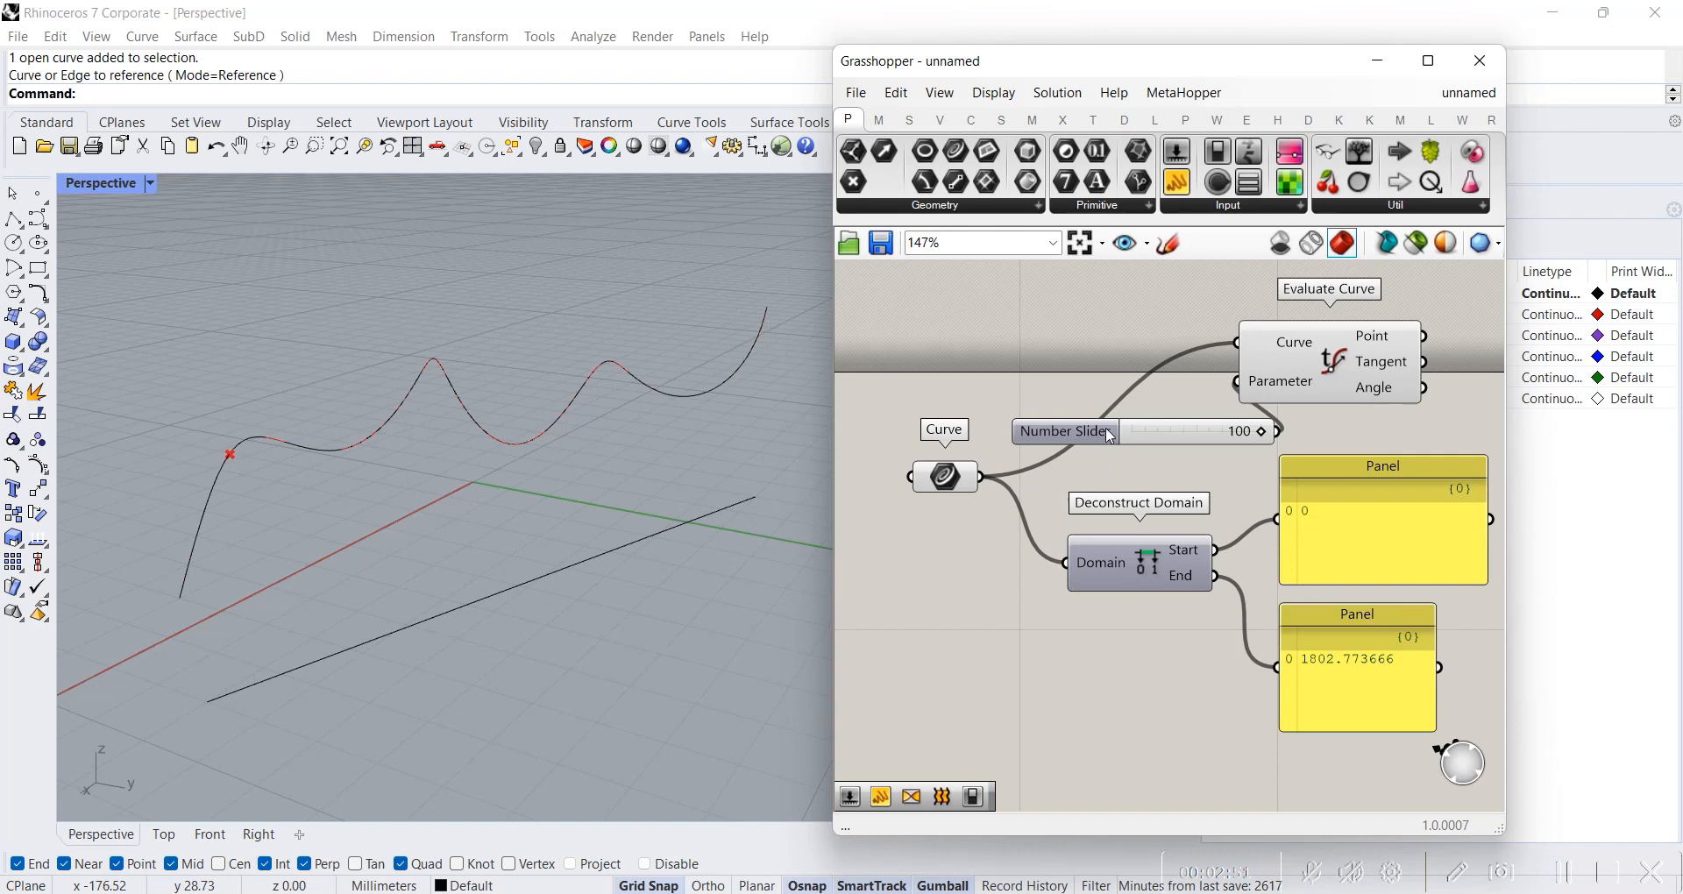
left_click_drag(1110, 436, 1040, 387)
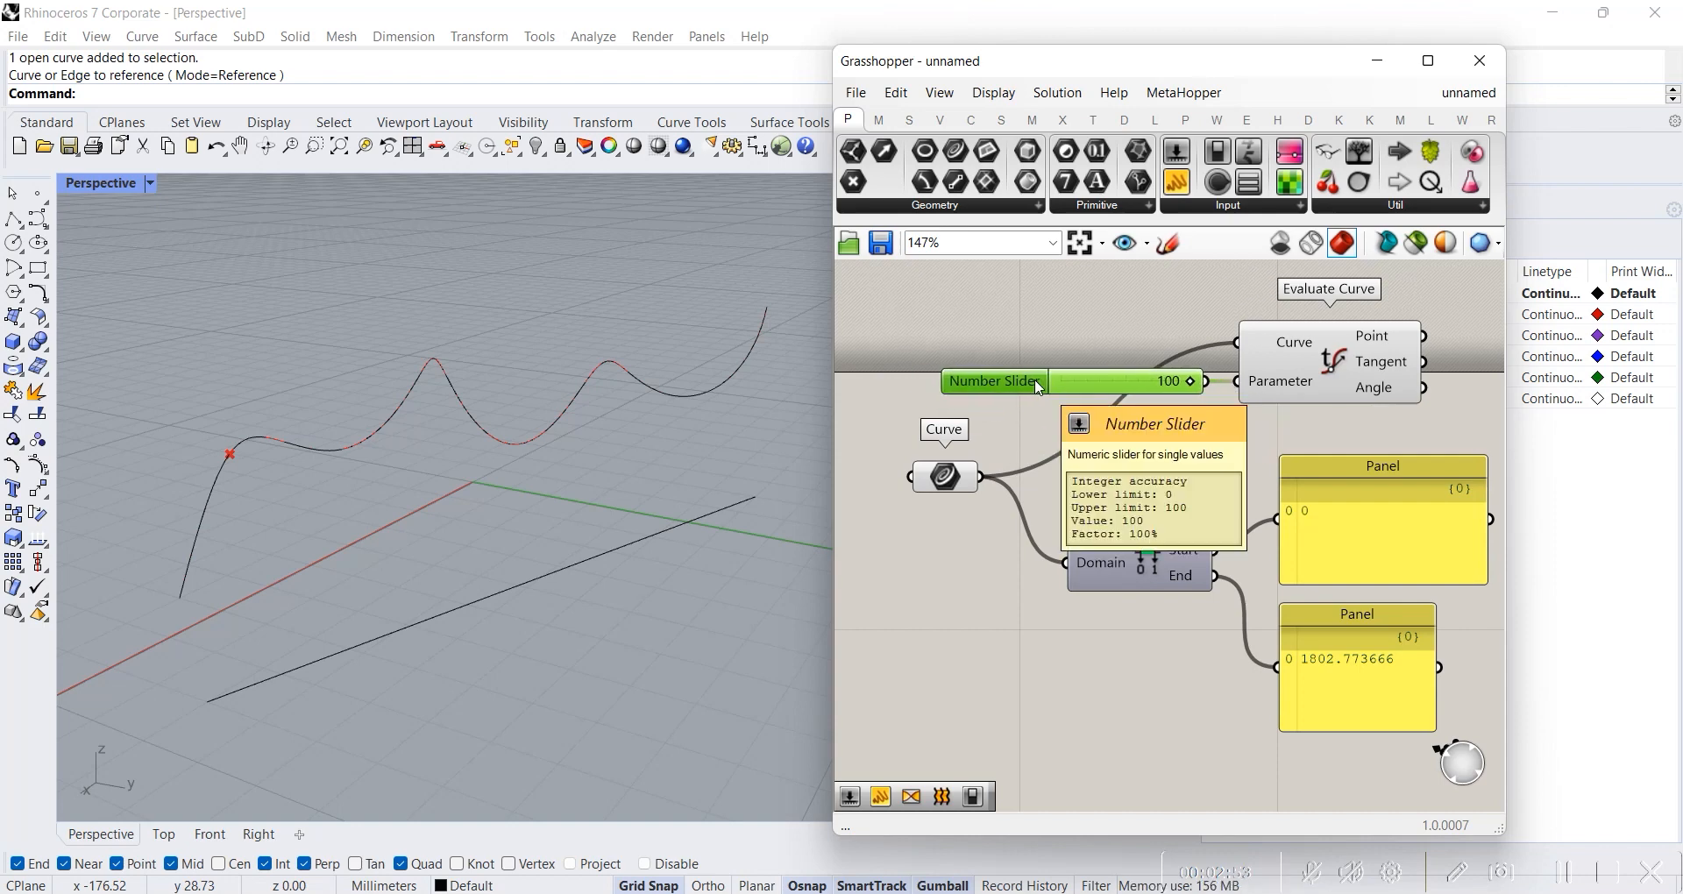
left_click(1169, 425)
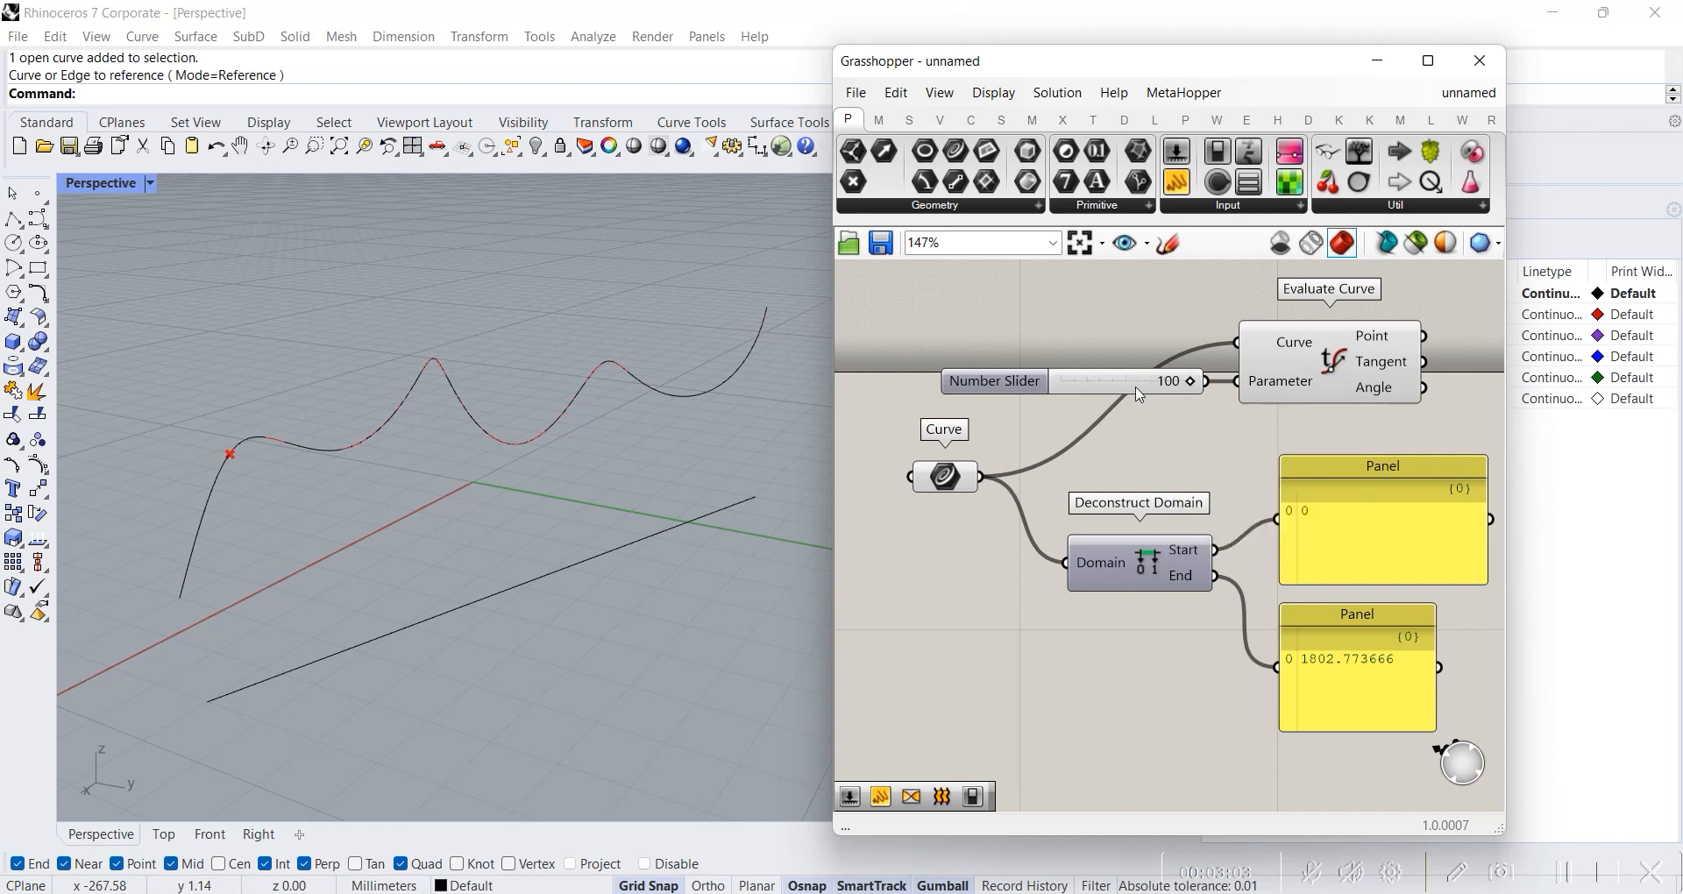
- Reparameterize the Curve input of the Evaluate Curve component
scroll(1348, 676, "up", 3)
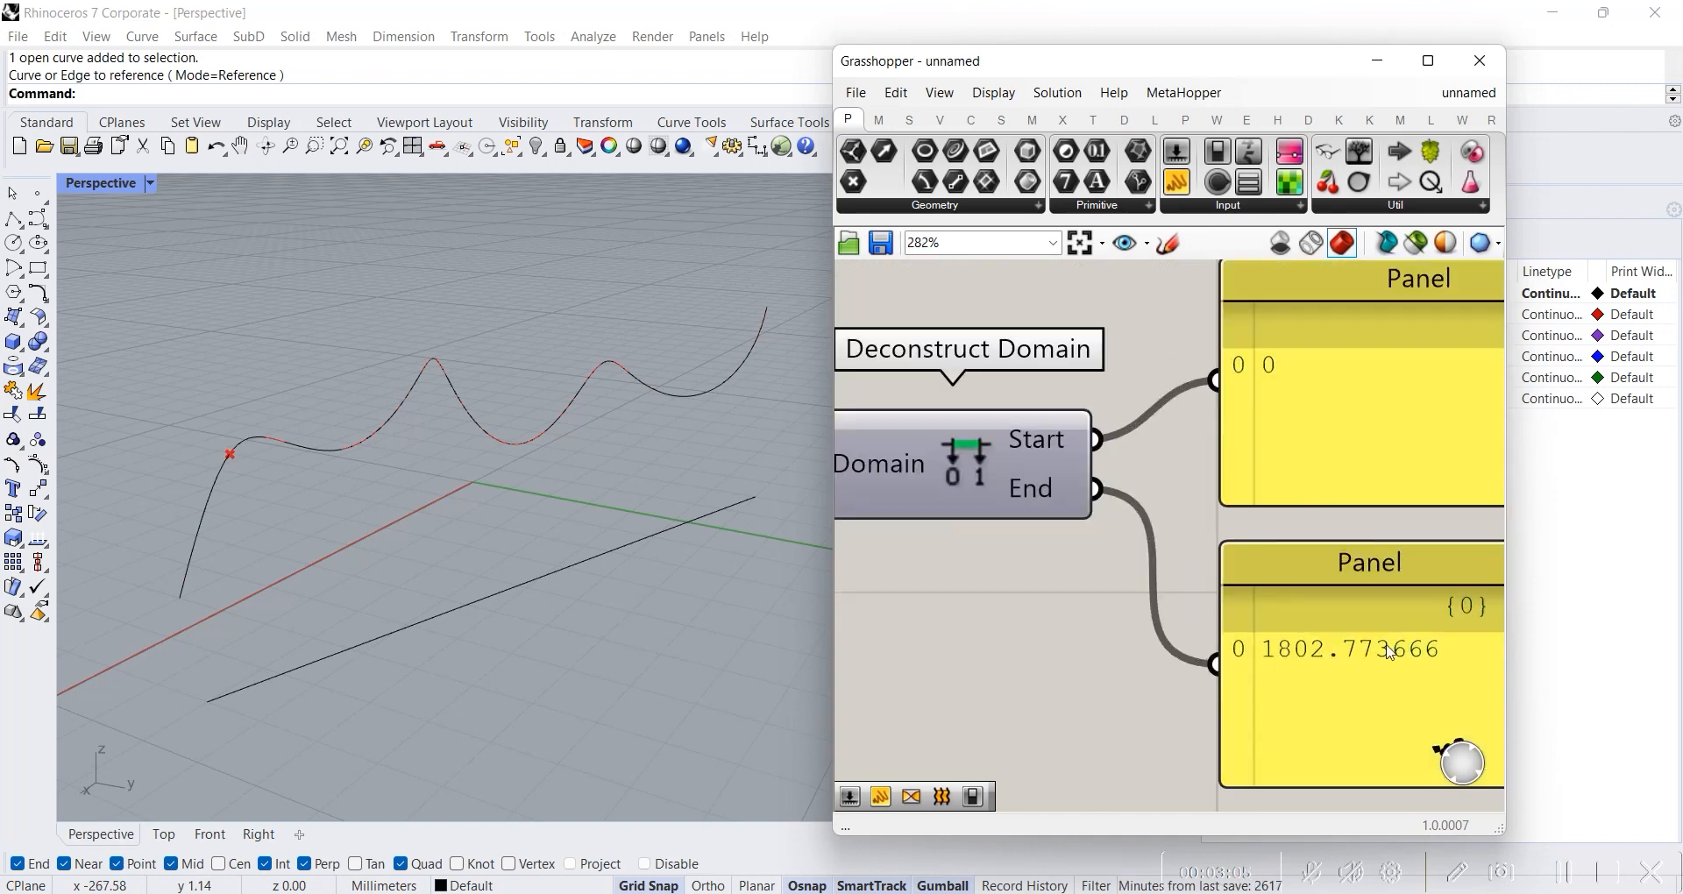
scroll(1271, 613, "down", 2)
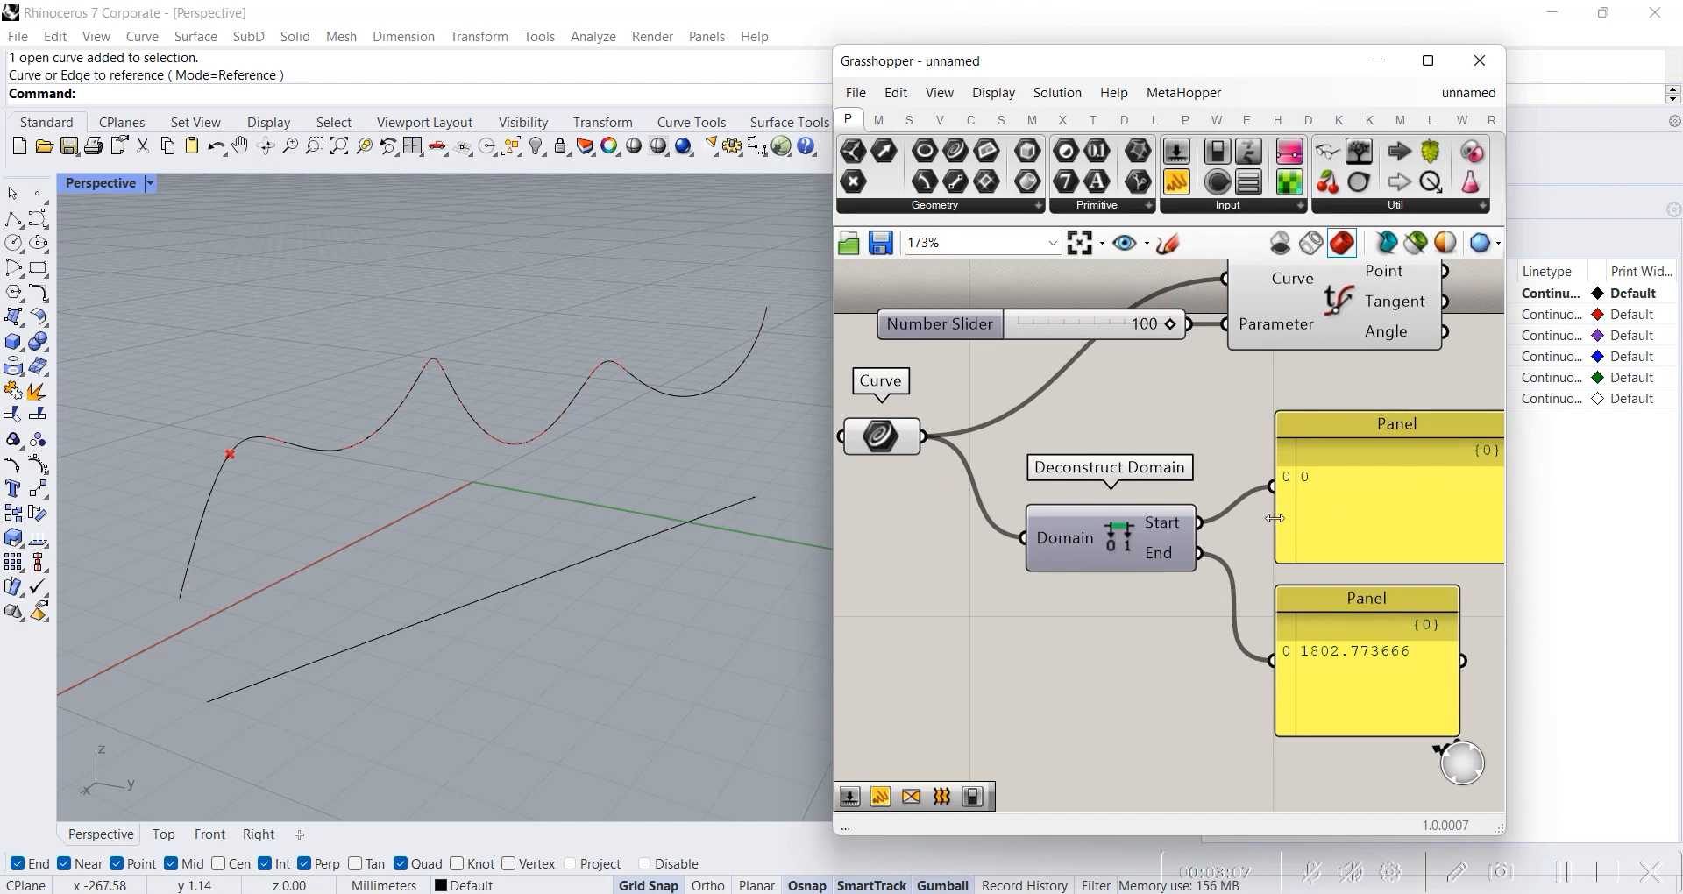
scroll(1060, 504, "down", 2)
scroll(1104, 473, "up", 4)
scroll(1096, 491, "down", 2)
scroll(1096, 499, "down", 3)
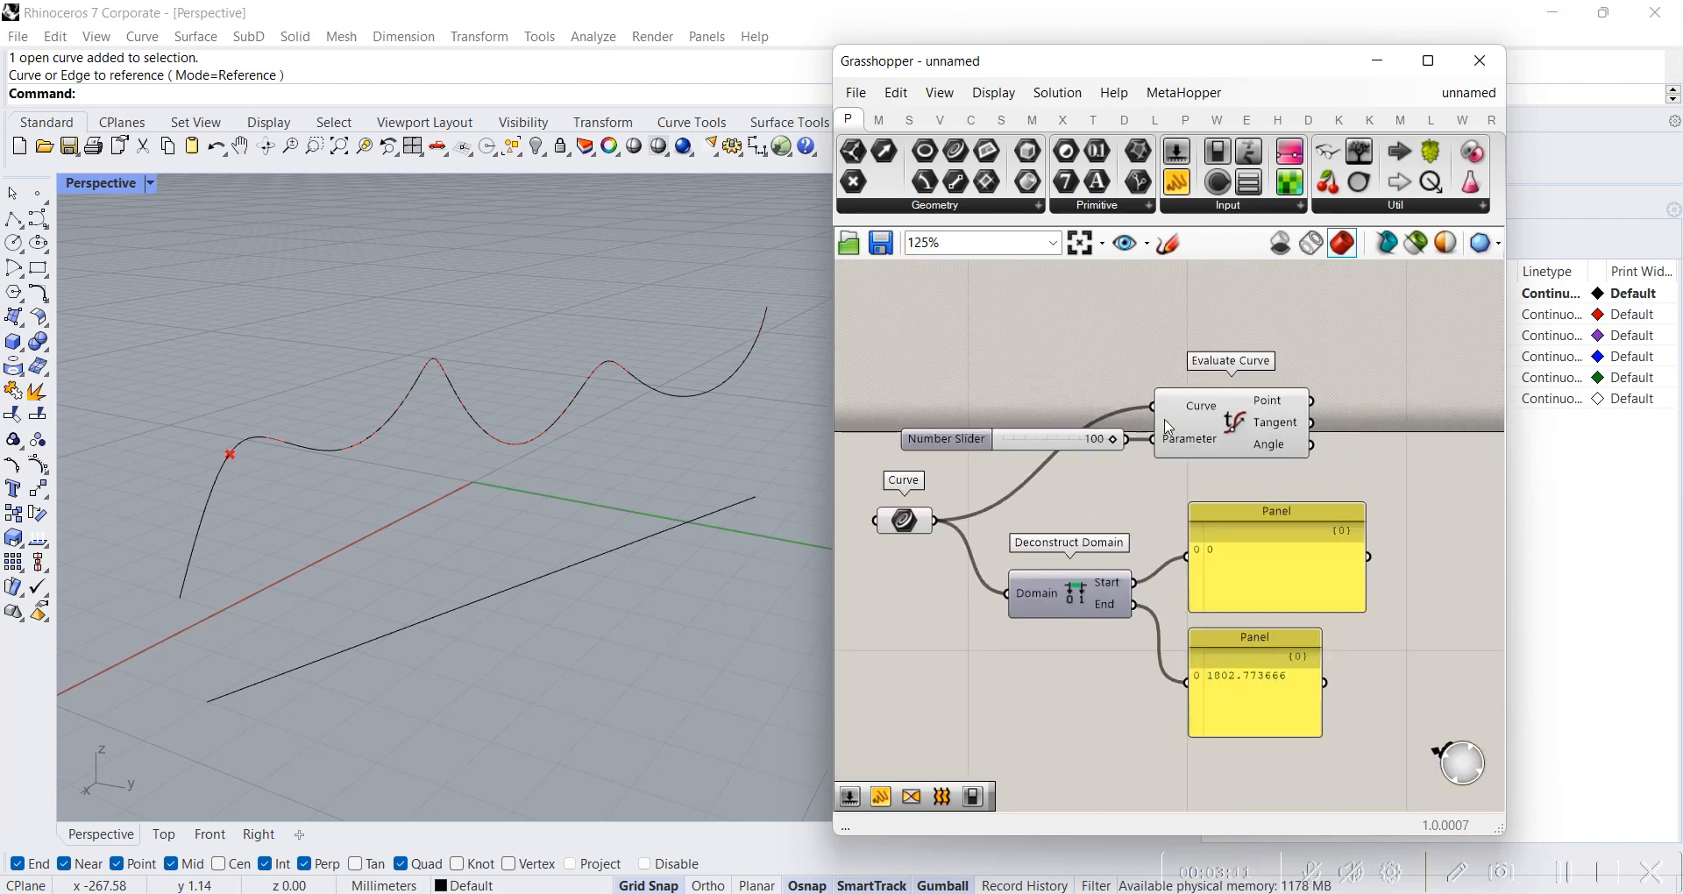
scroll(1171, 381, "up", 5)
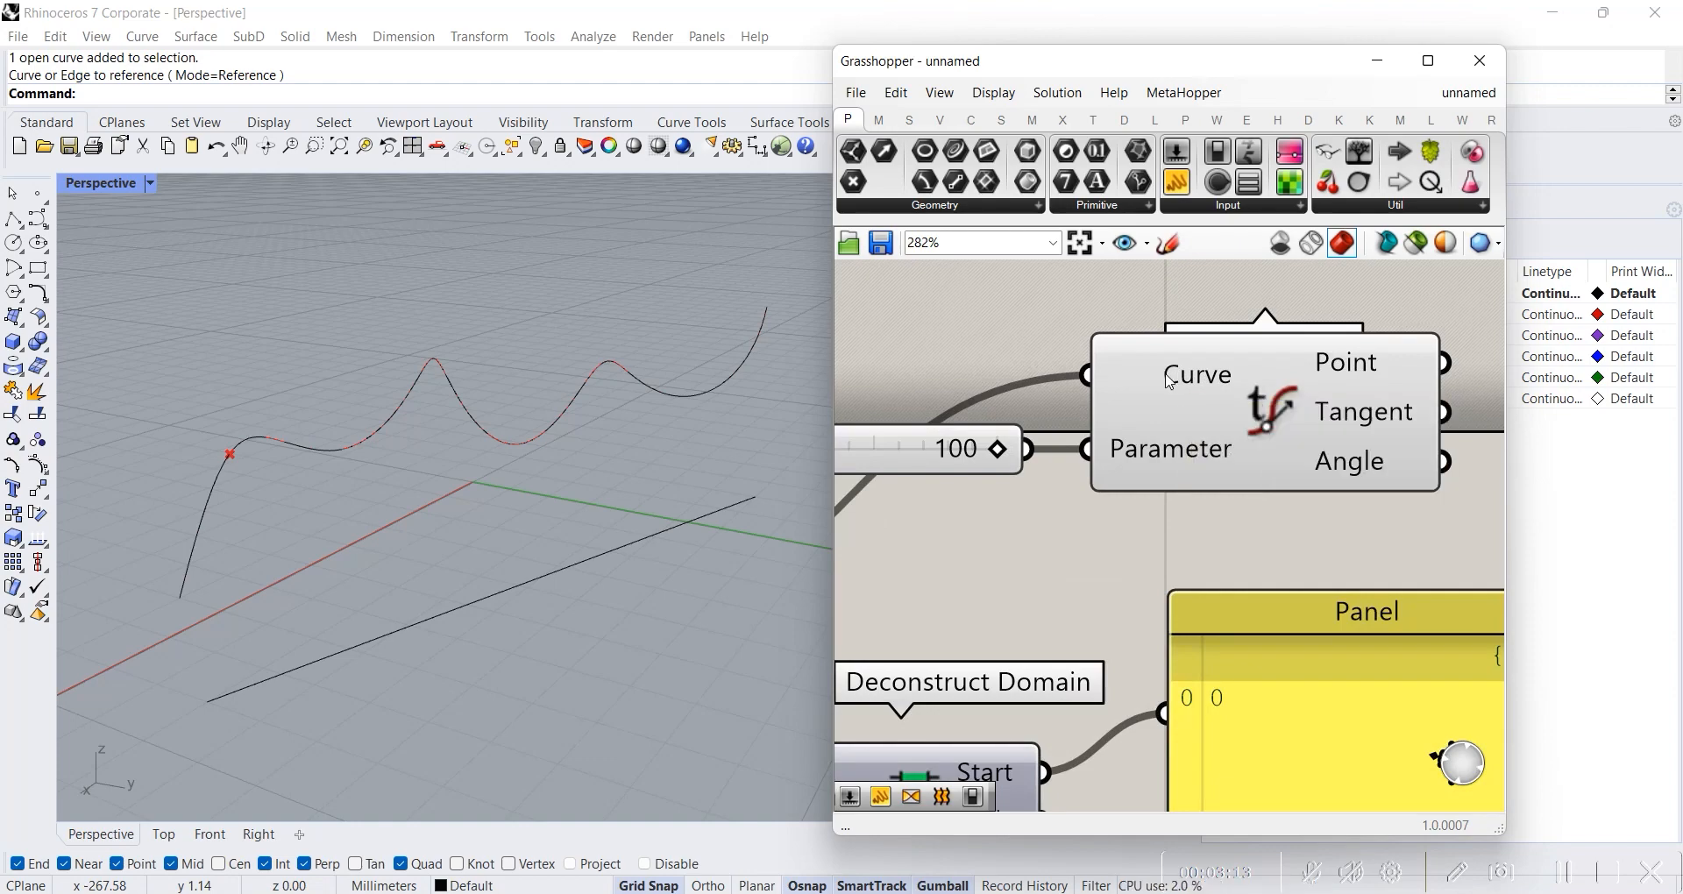
right_click(1170, 381)
left_click(1244, 609)
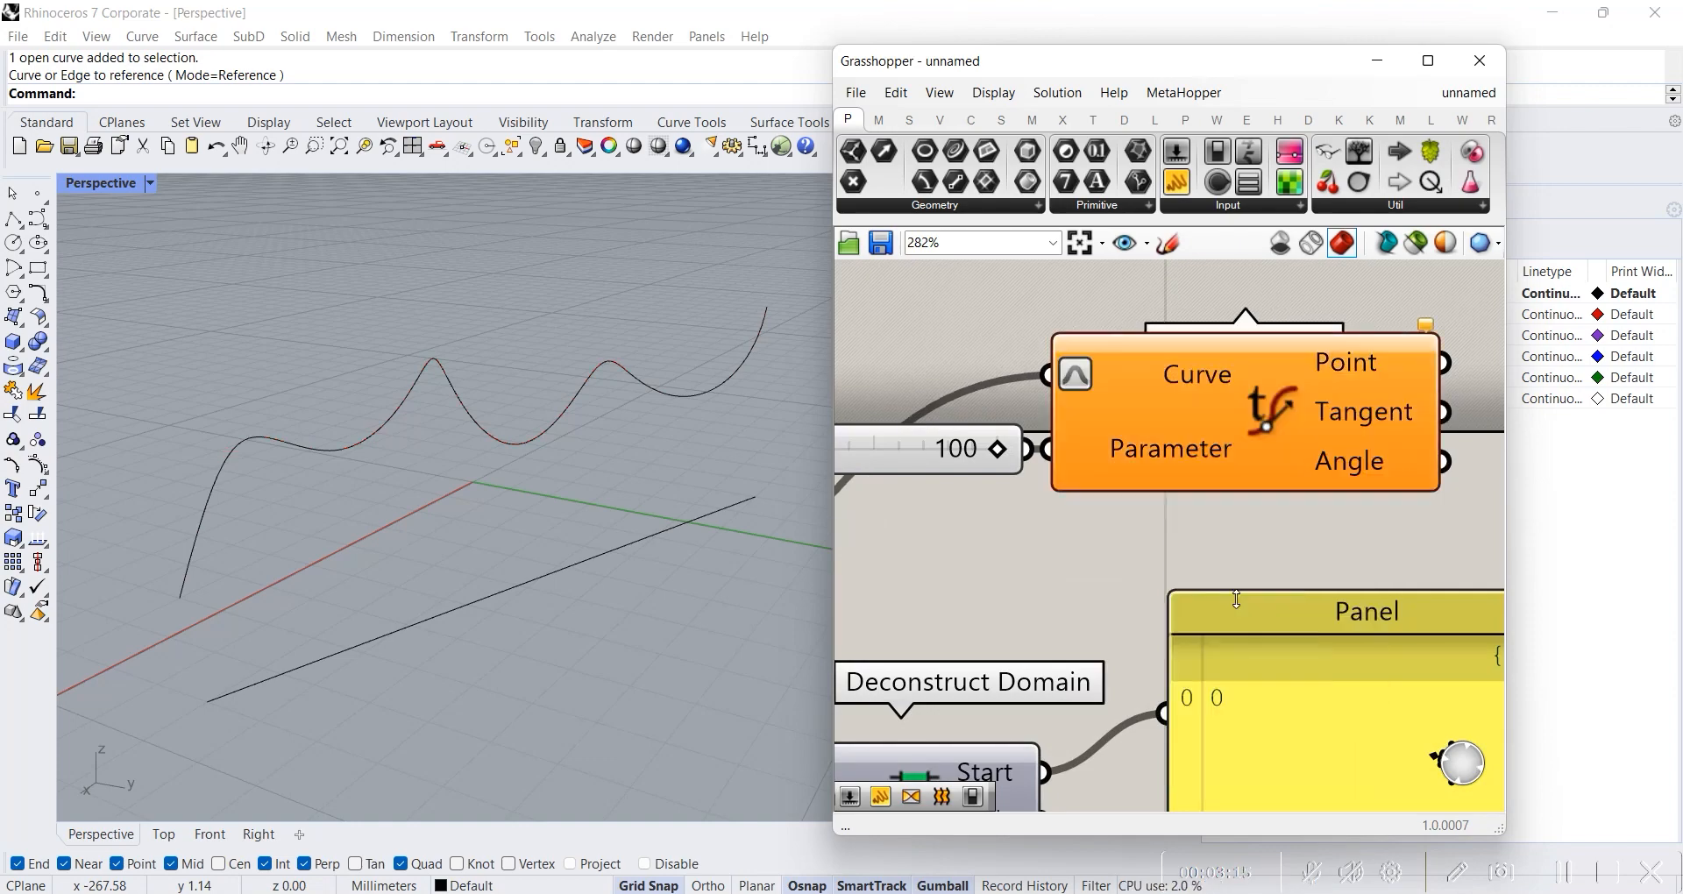
- Delete the number slider with value 100 that feeds Evaluate Curve's Parameter input
right_click_drag(989, 558, 1243, 572)
scroll(497, 406, "down", 4)
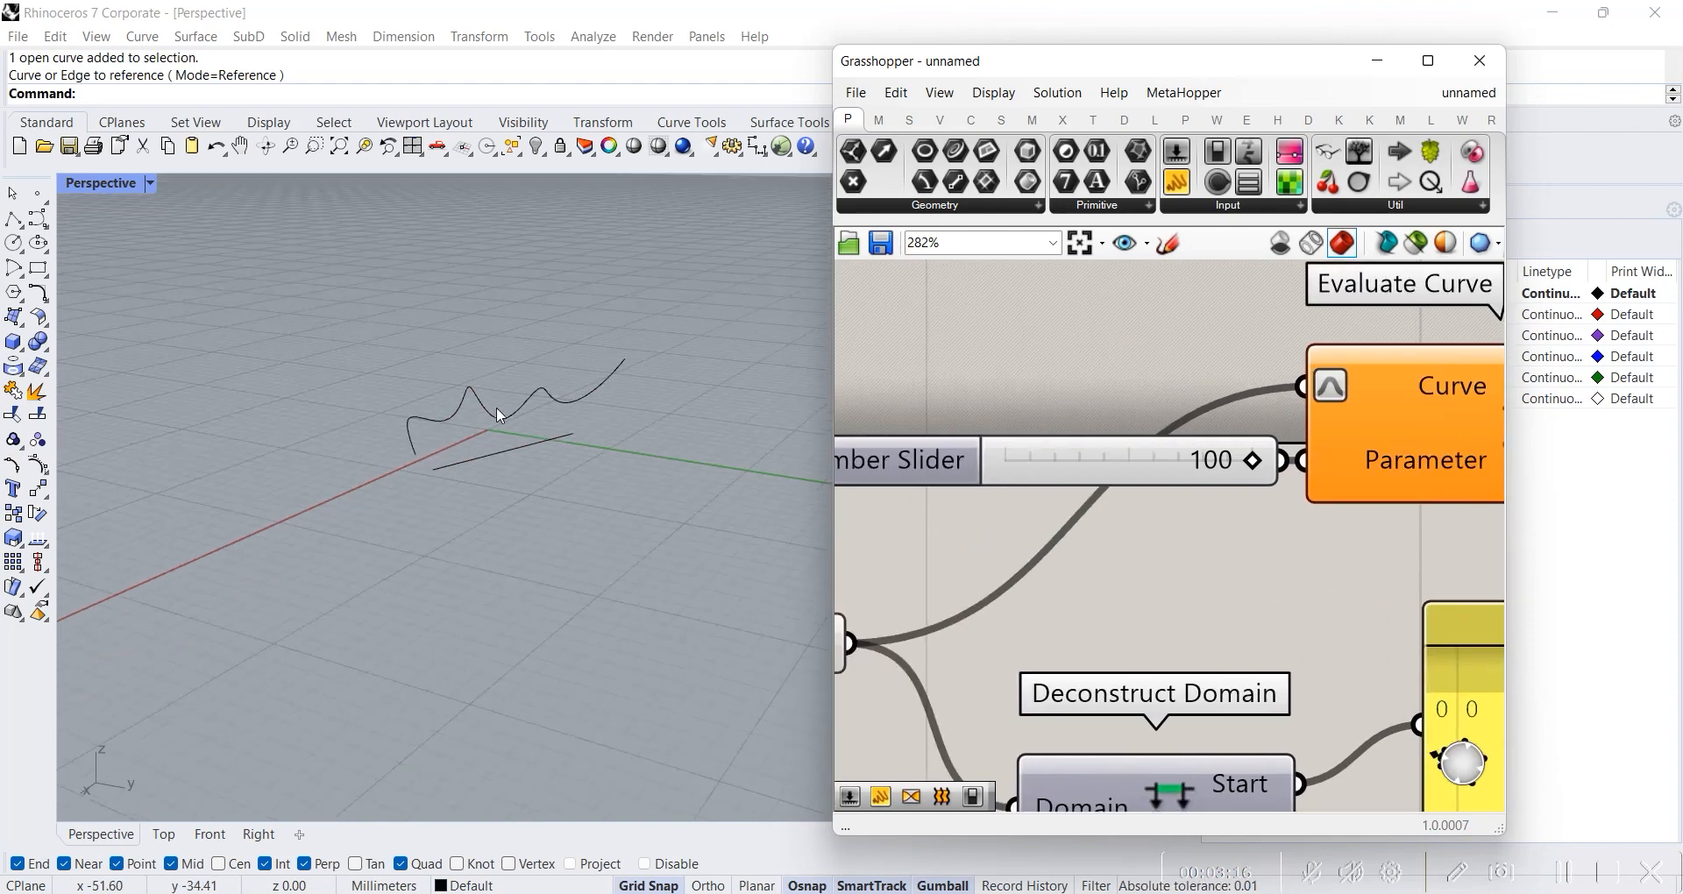
left_click(1114, 476)
scroll(1160, 529, "down", 2)
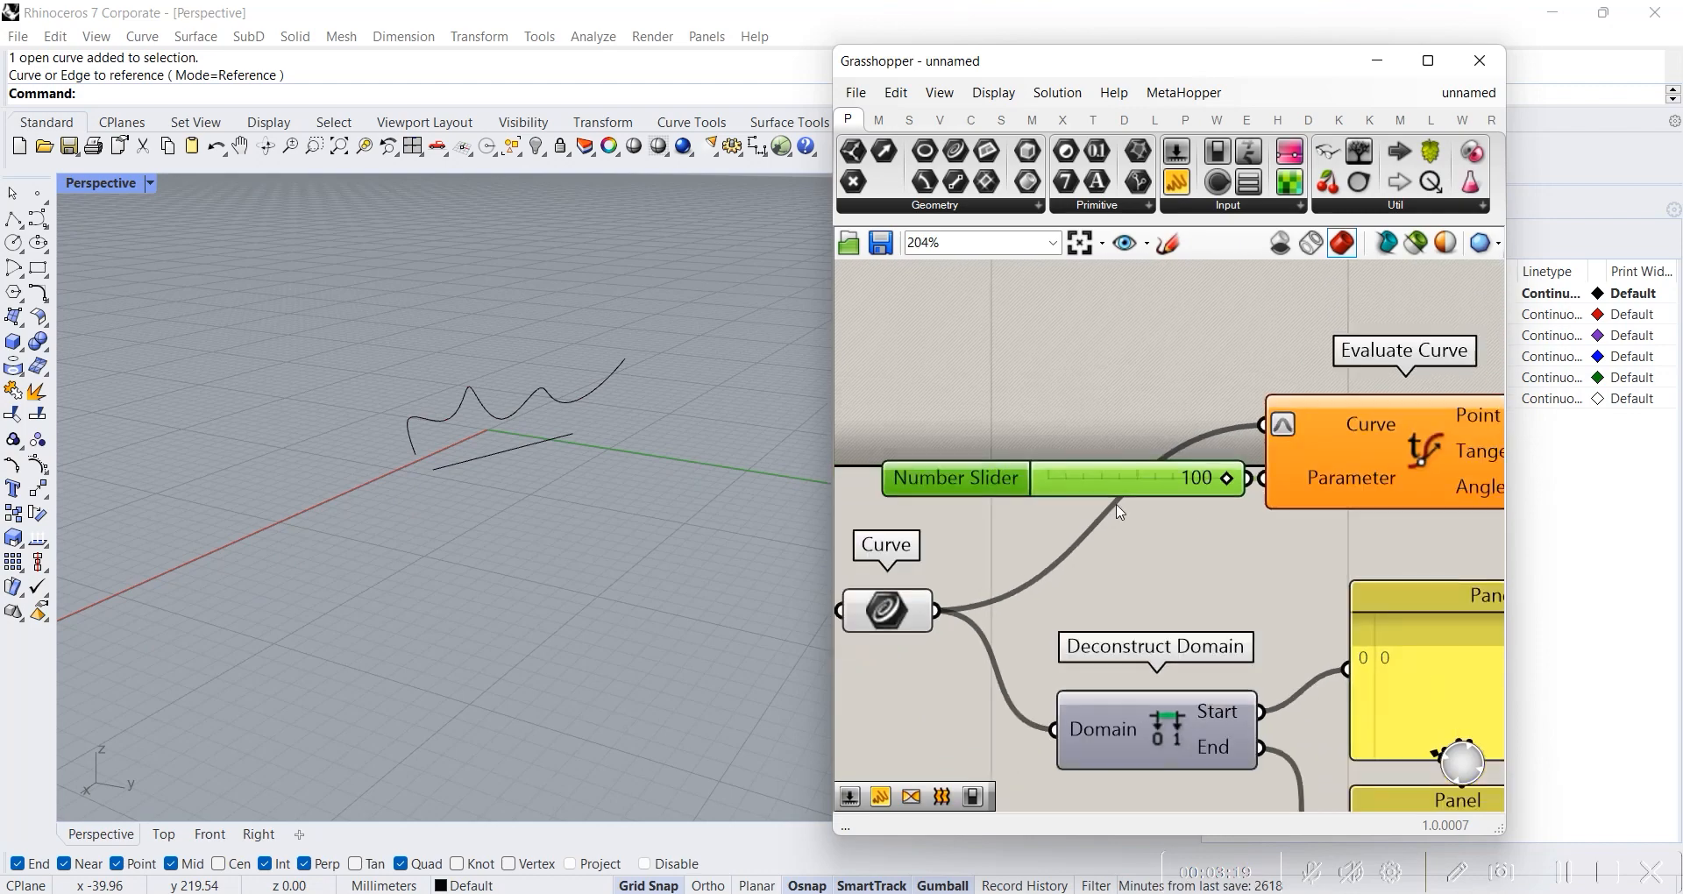
left_click(1120, 512)
- Add a number slider ranging from 0 to 1 with value 0.5 below Evaluate Curve, and lower its value to 0.0
scroll(1280, 430, "up", 8)
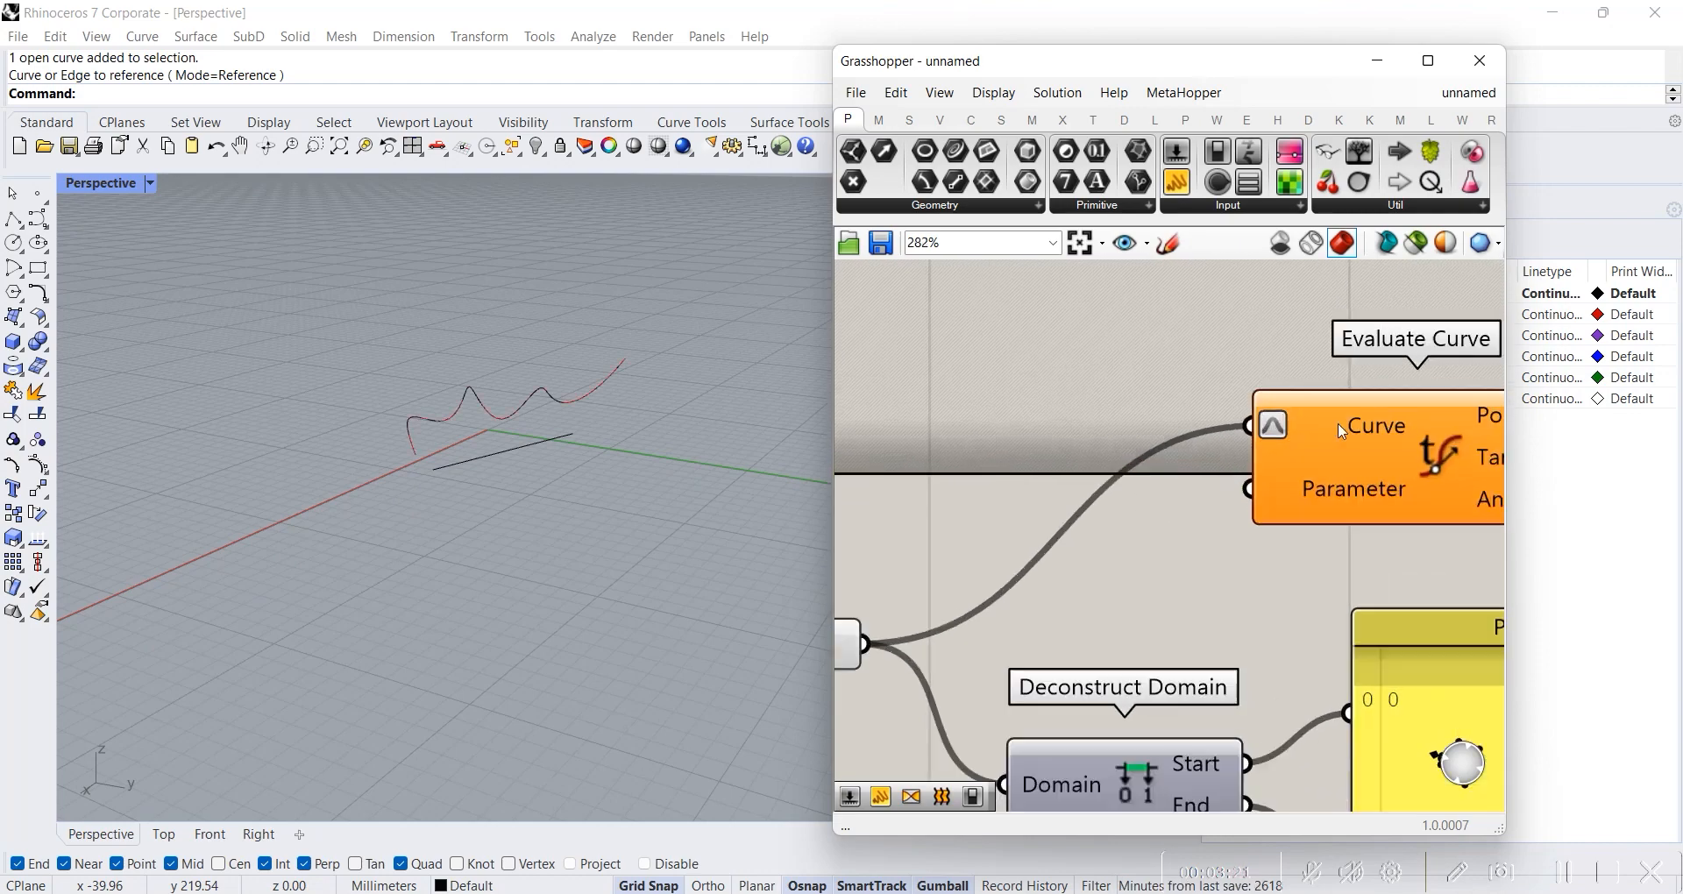
scroll(1115, 536, "down", 5)
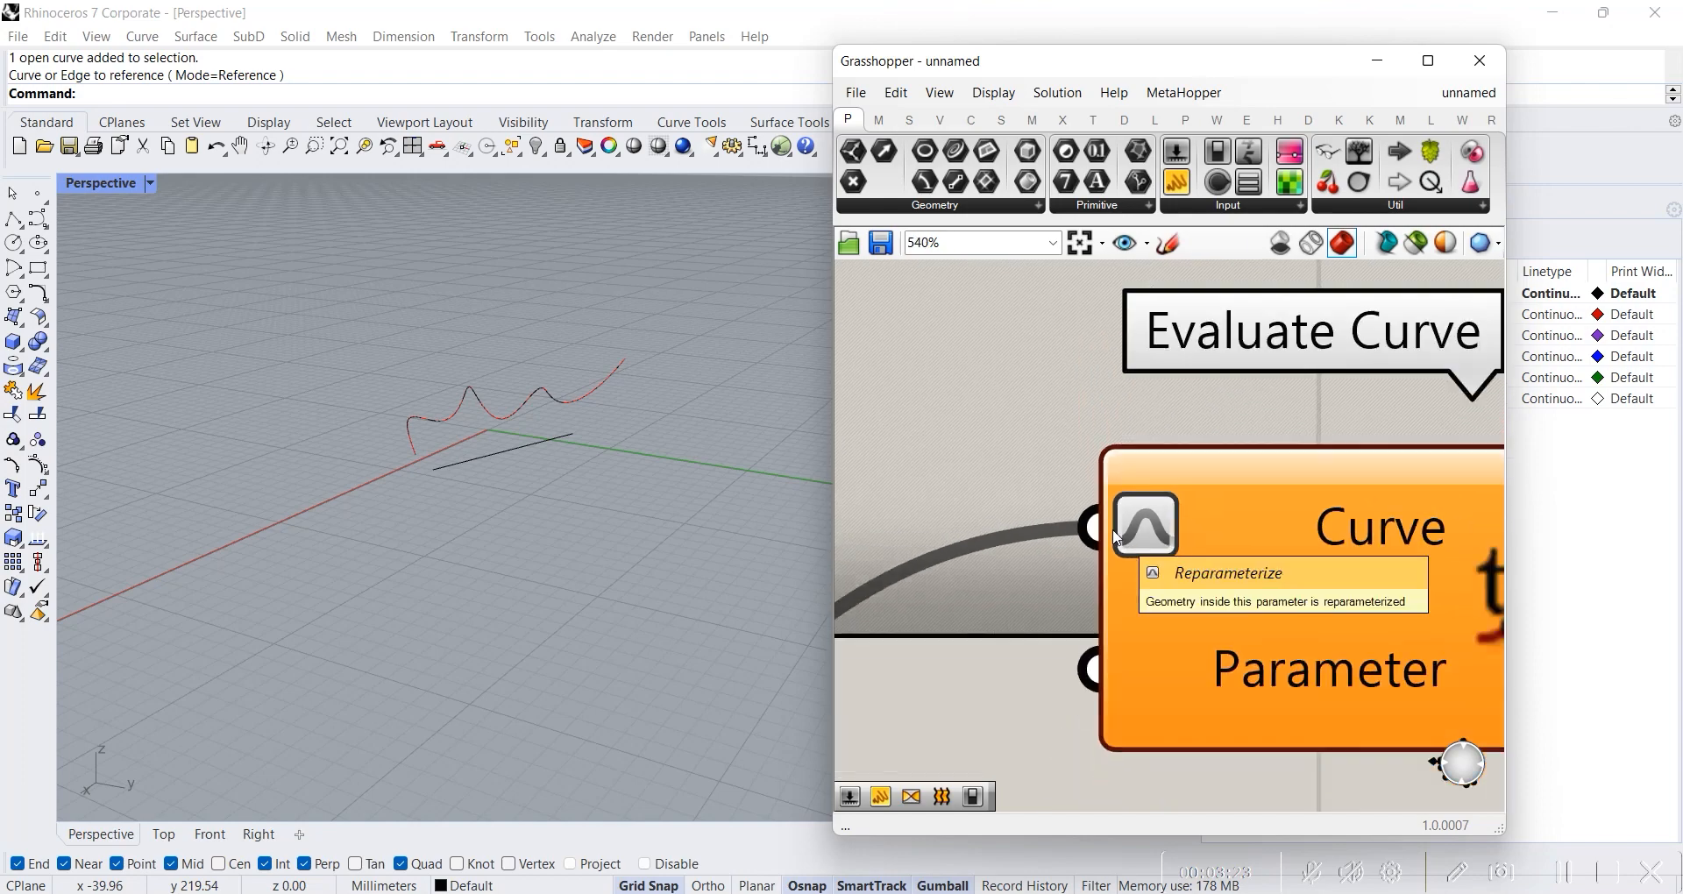
scroll(1179, 512, "down", 4)
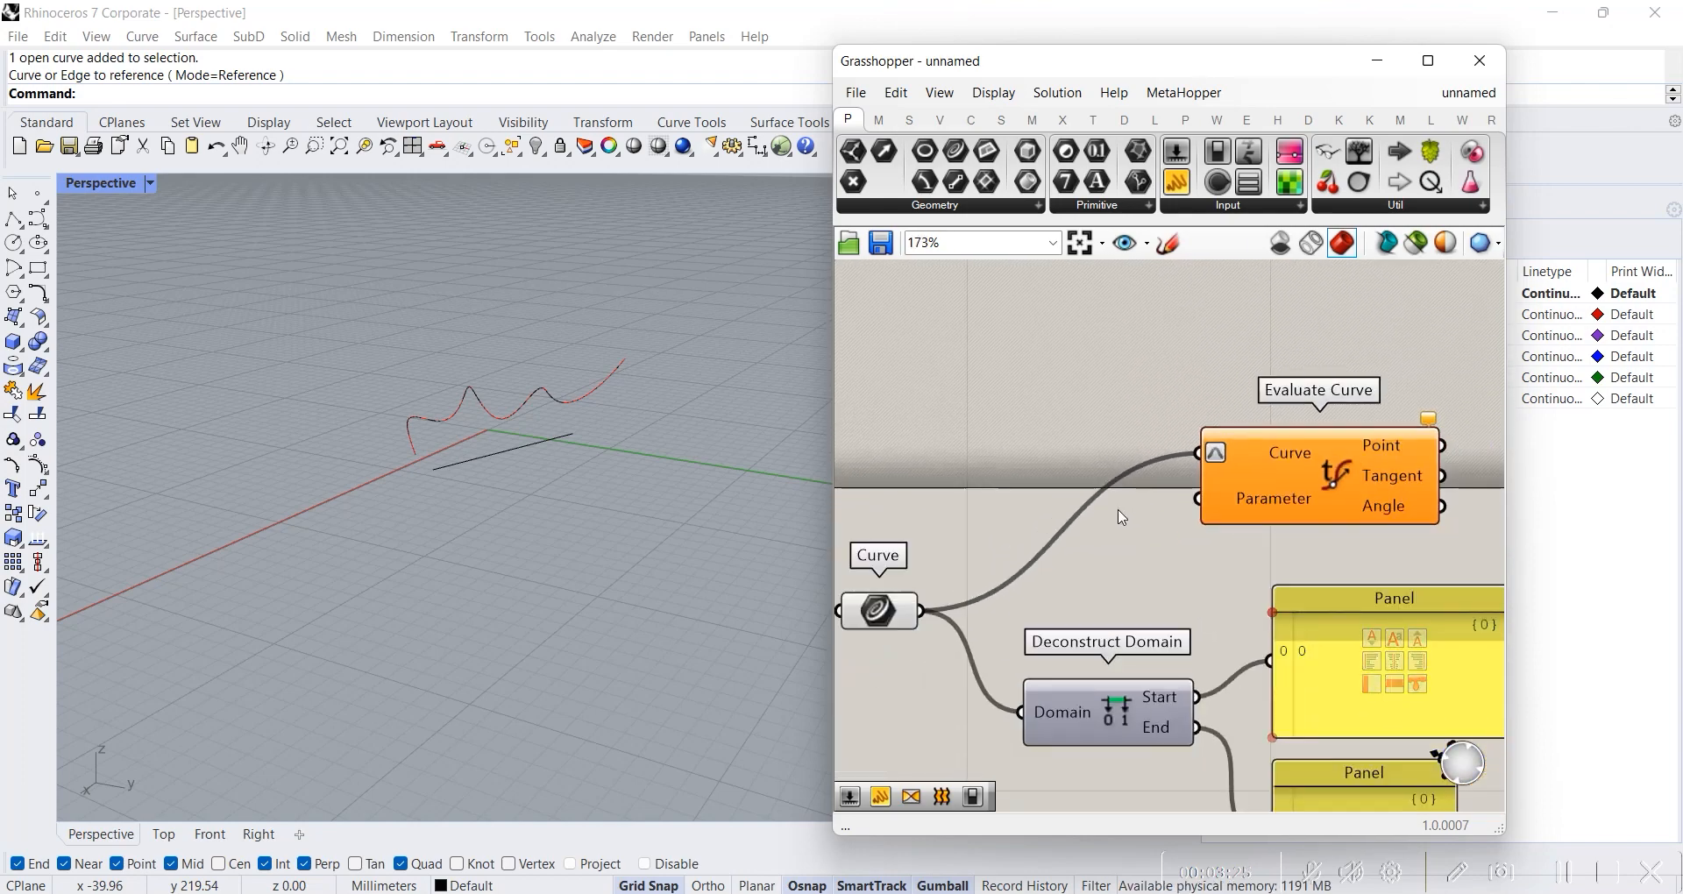
scroll(1038, 531, "up", 3)
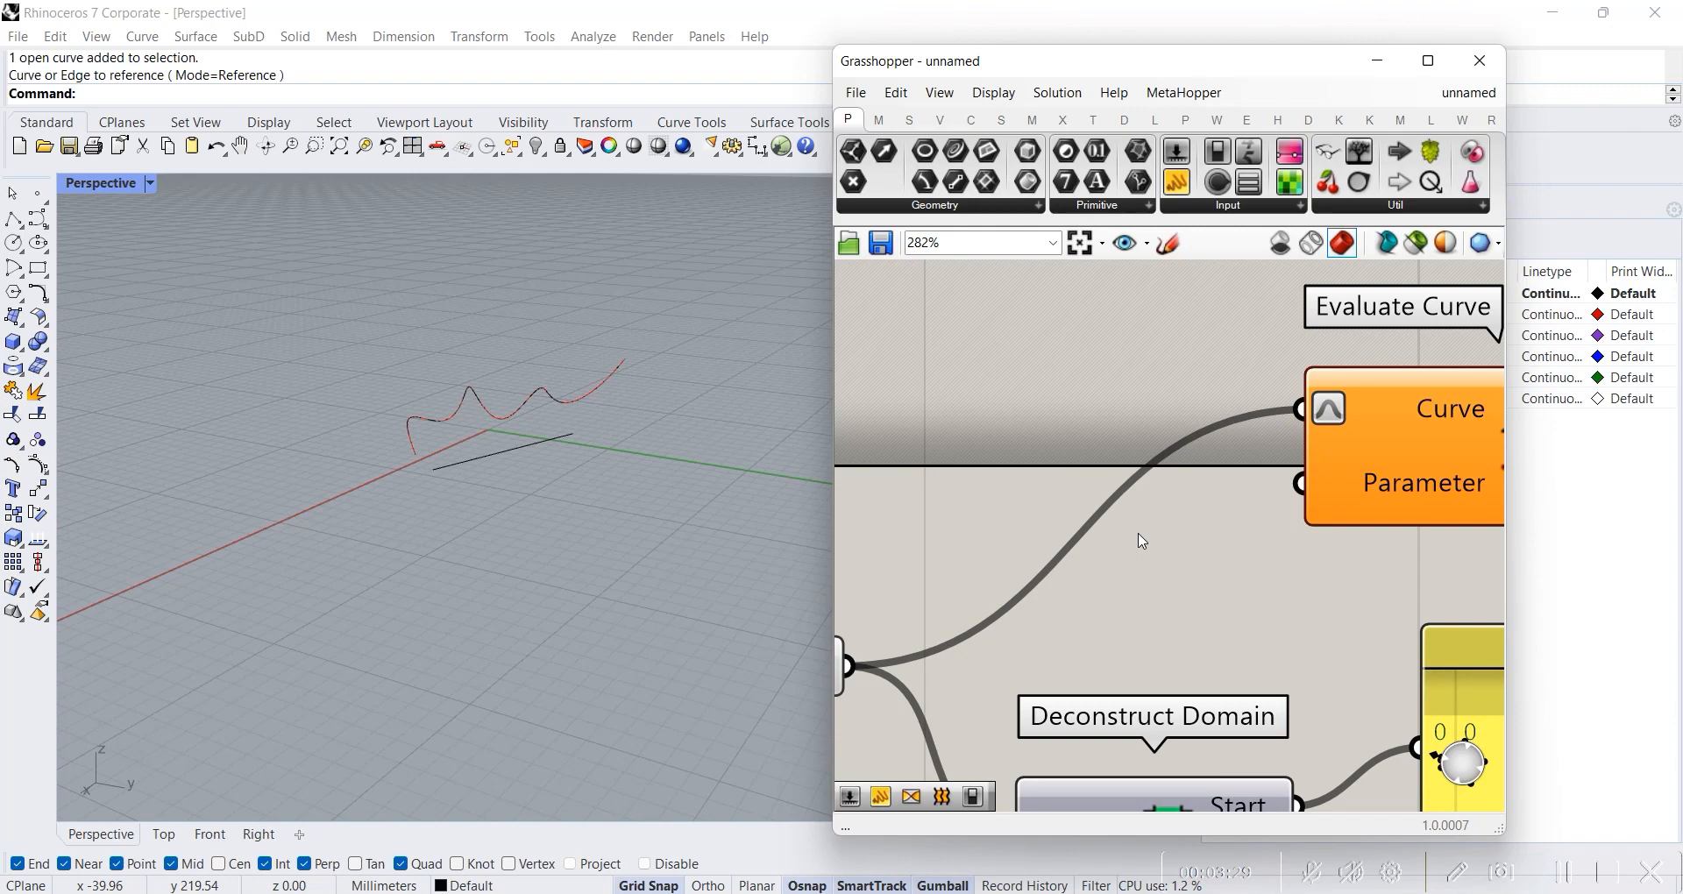
scroll(515, 395, "up", 5)
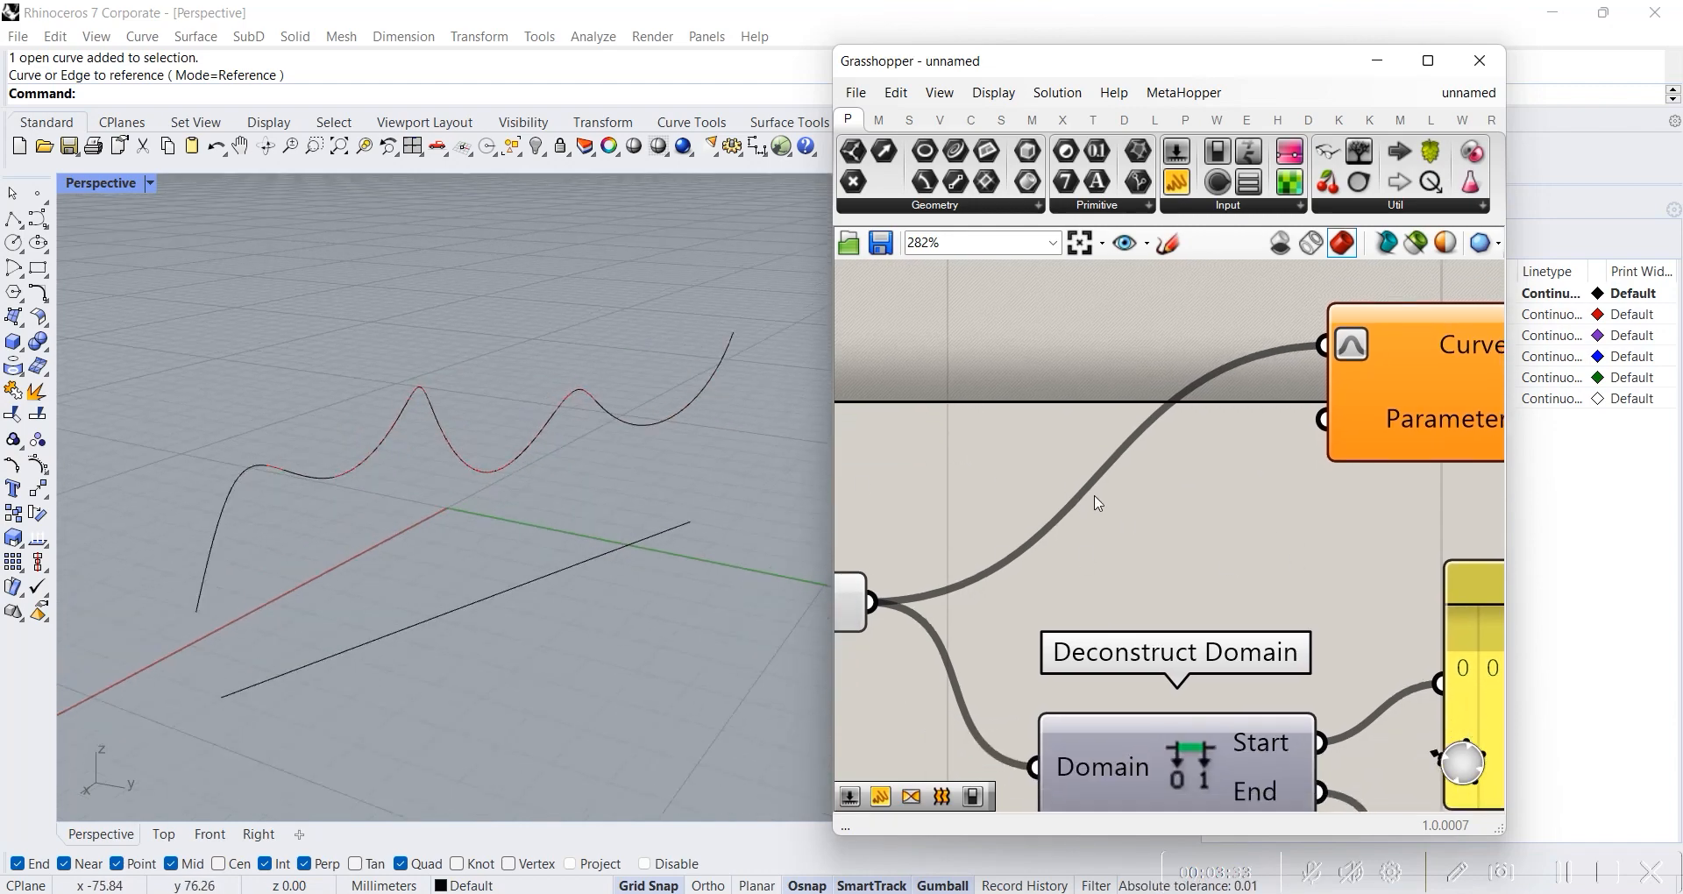
double_click(1124, 516)
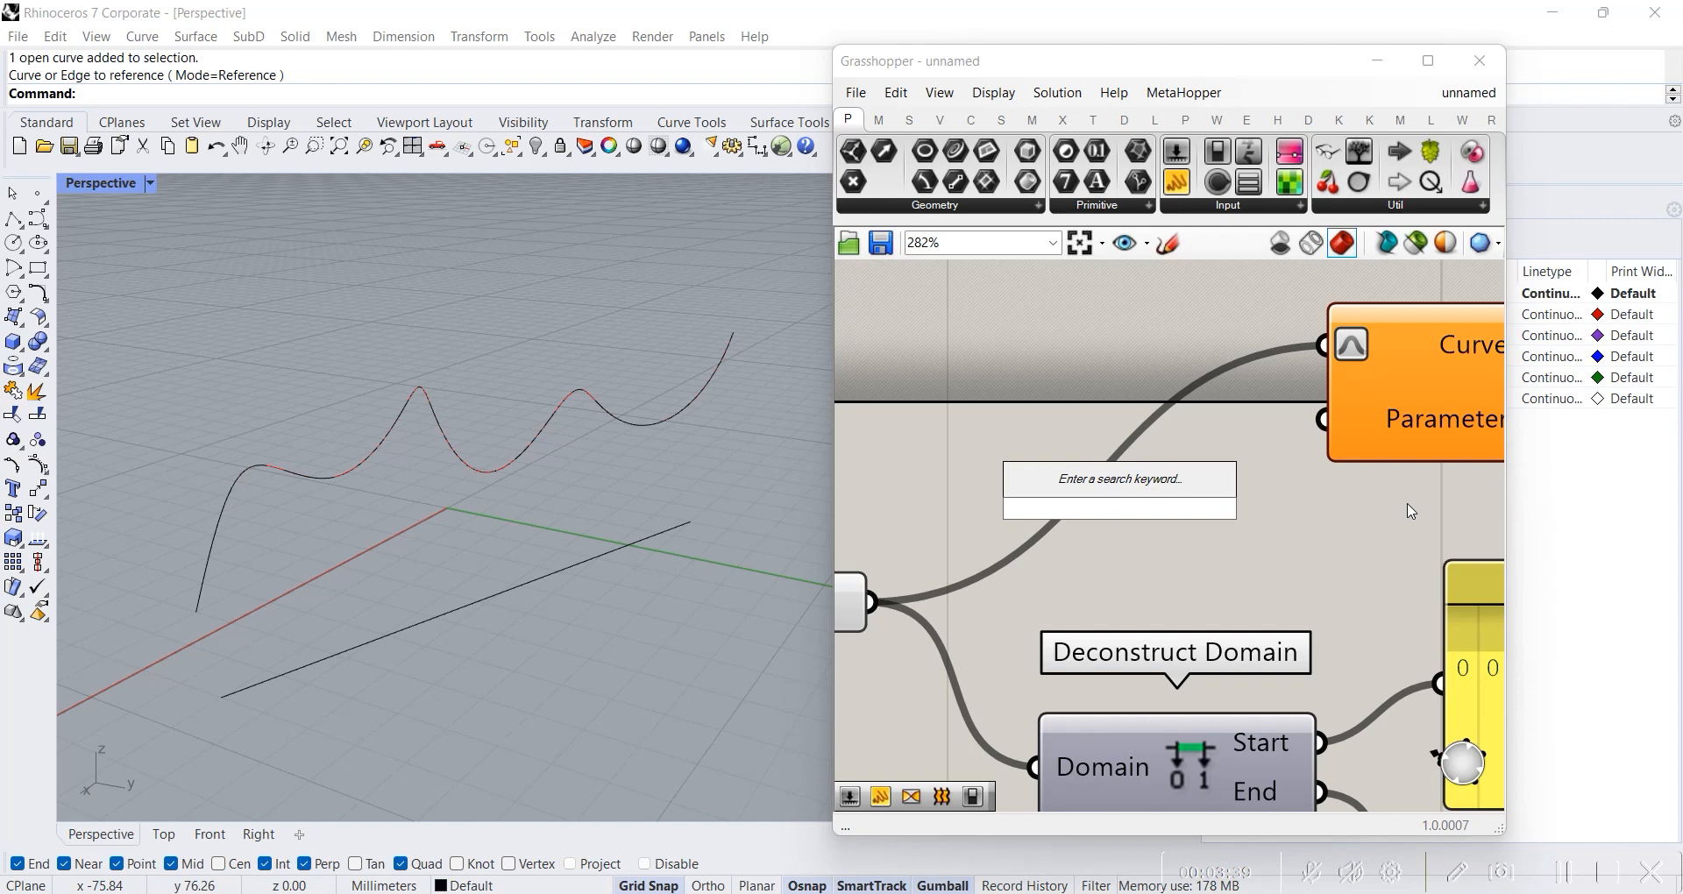
type("0")
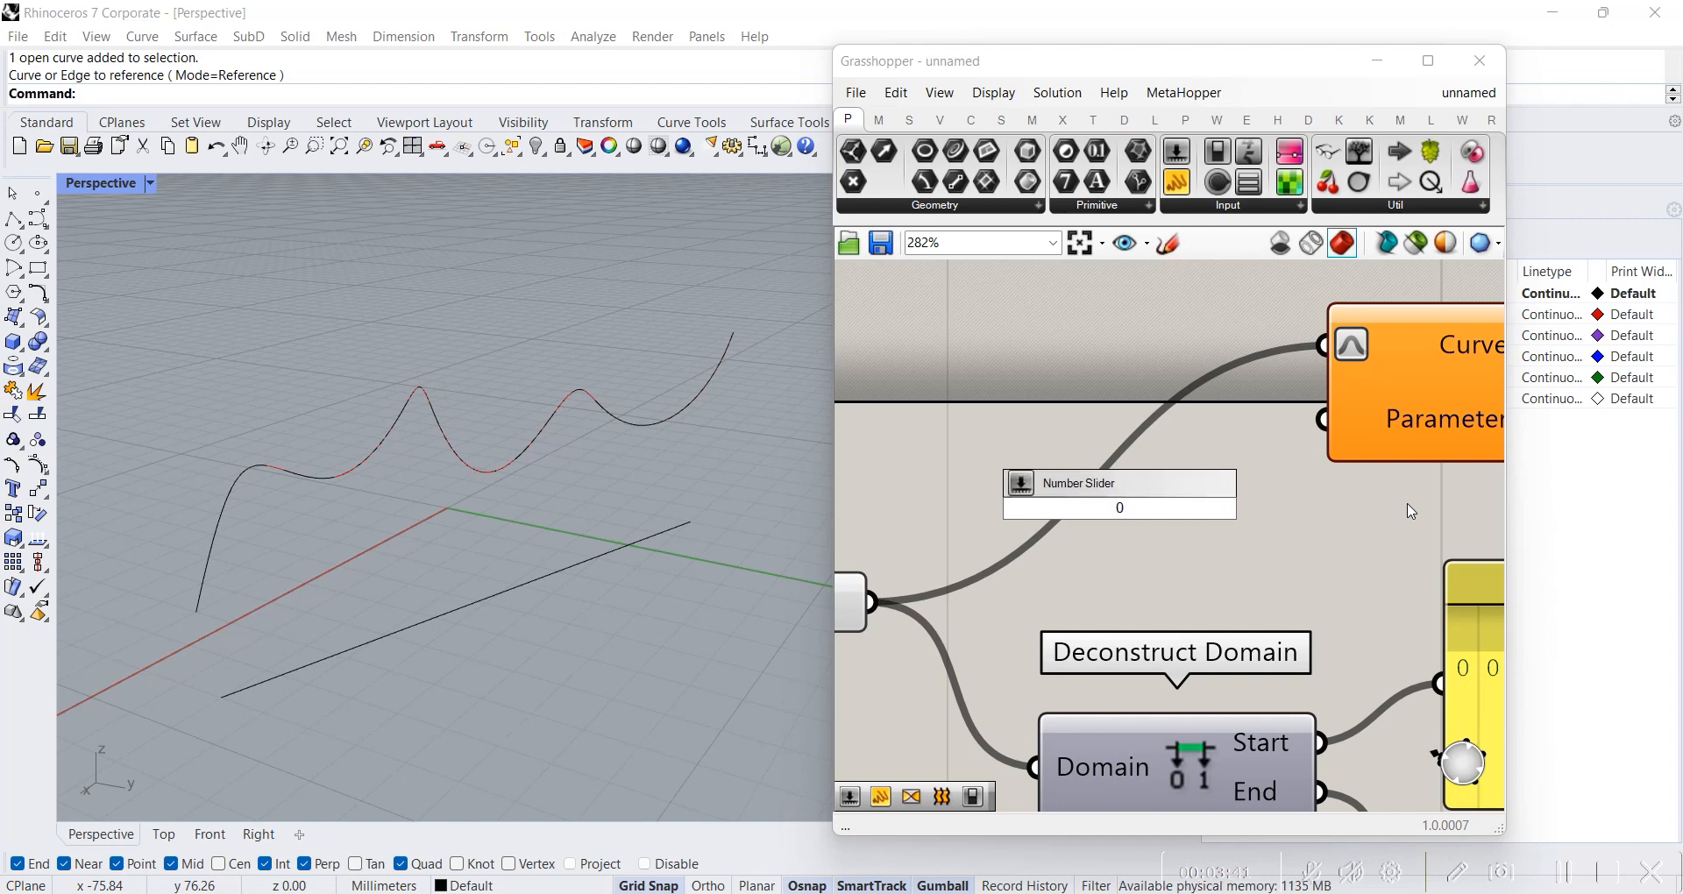
type("...0")
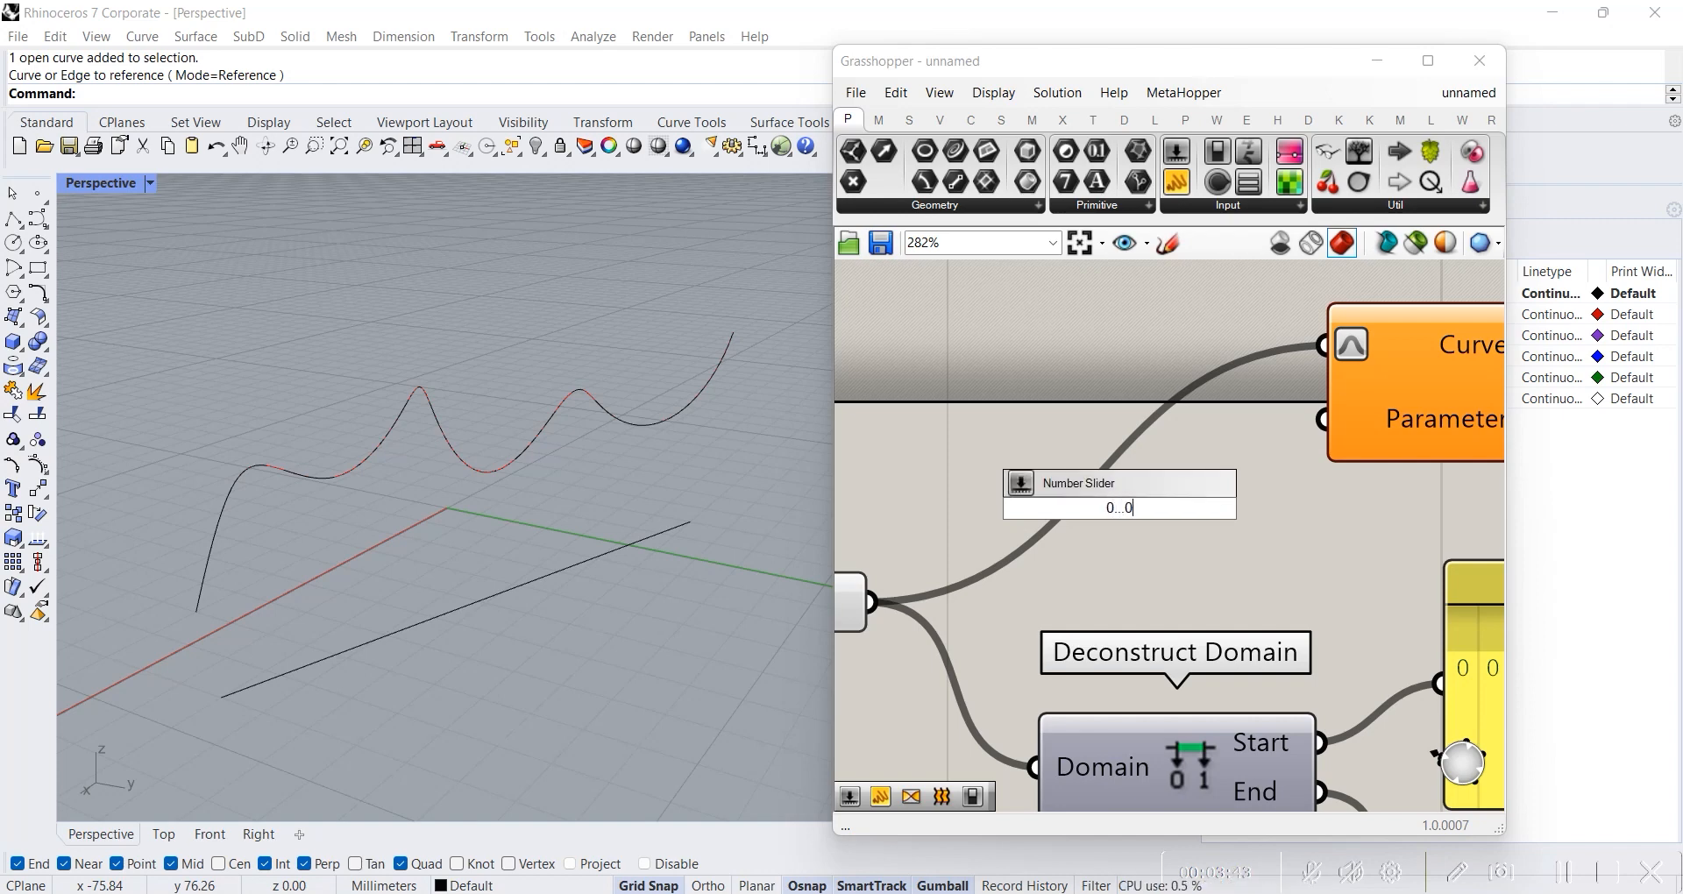
type(".5...1")
key("Return")
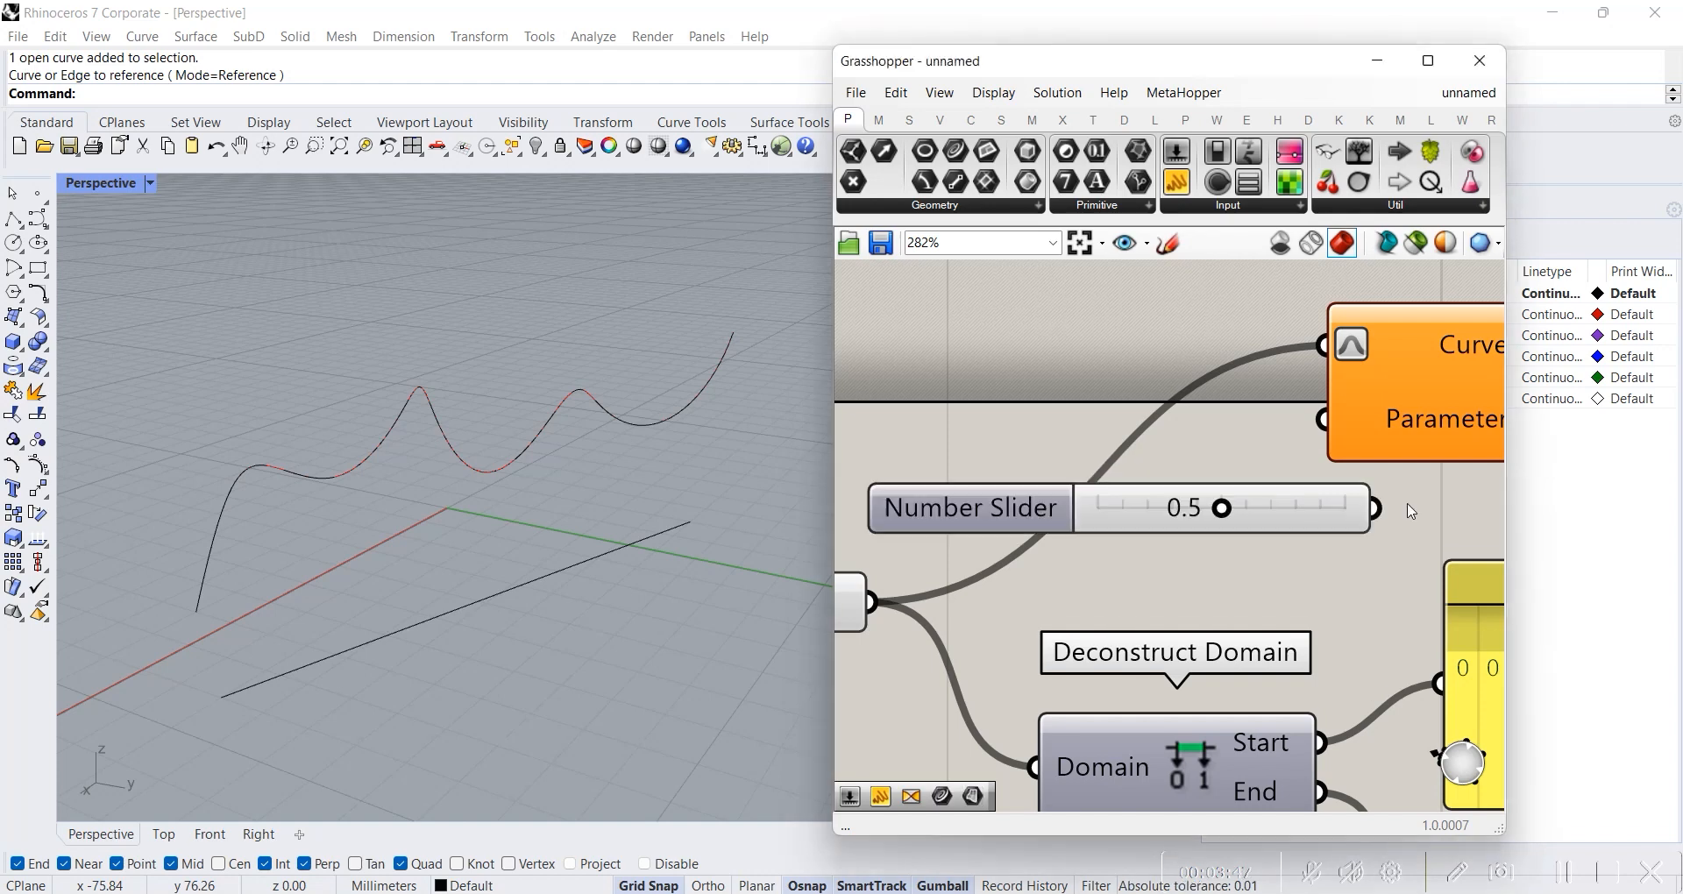
left_click_drag(1232, 515, 1091, 510)
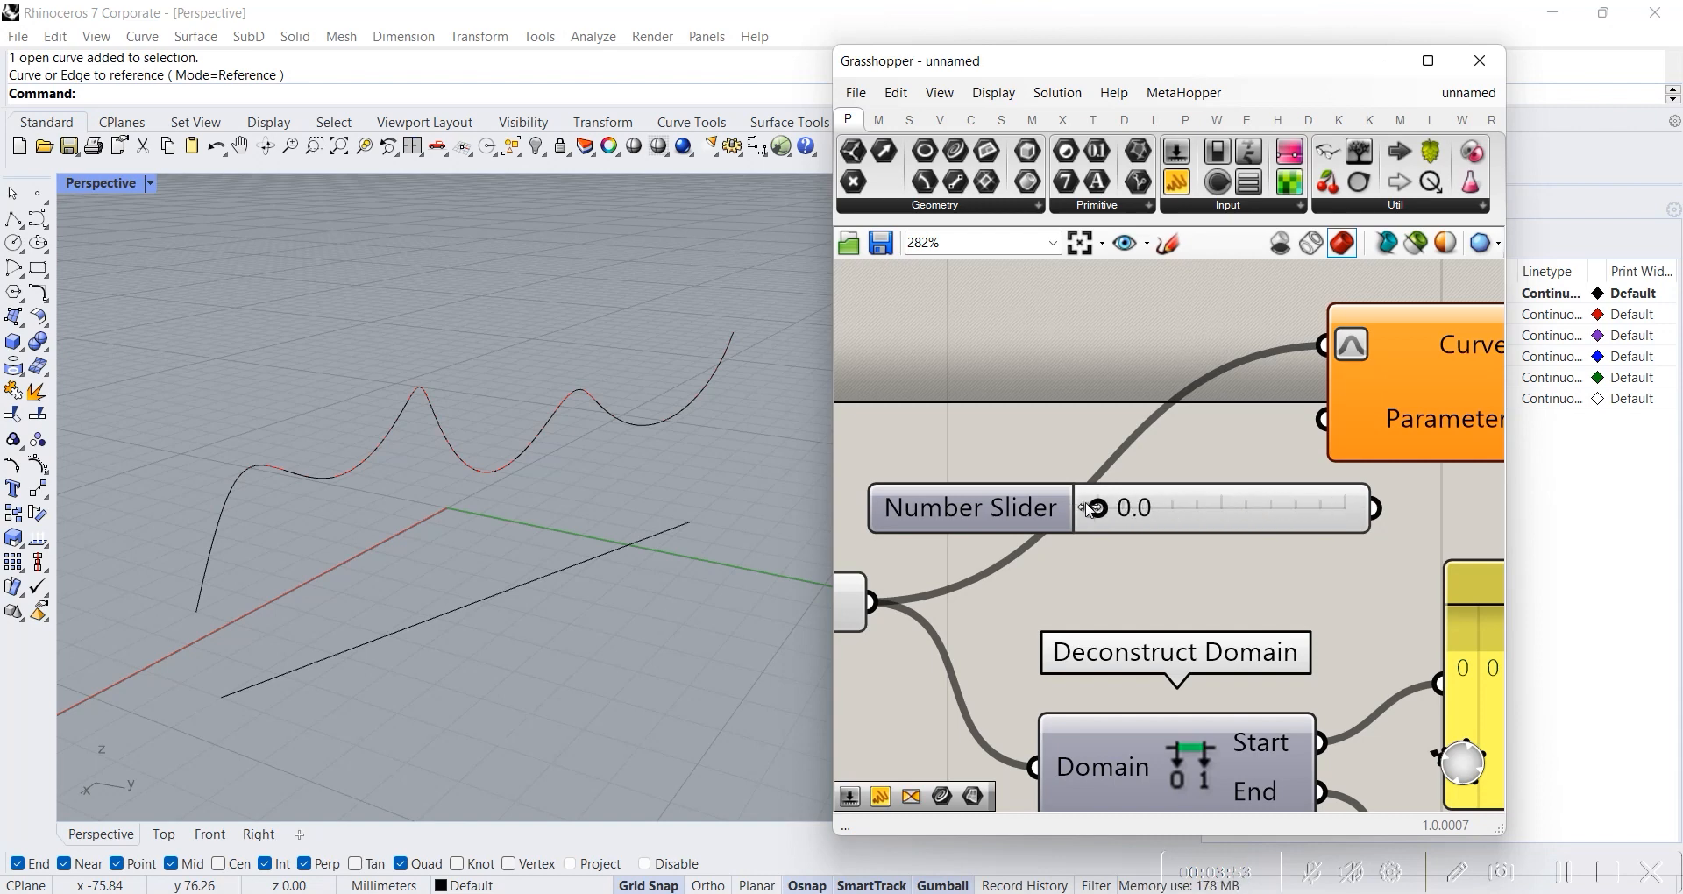
- Select and deselect the wavy curve in the Rhino viewport, and connect the 0 to 1 slider to Evaluate Curve's Parameter input
scroll(1401, 386, "up", 2)
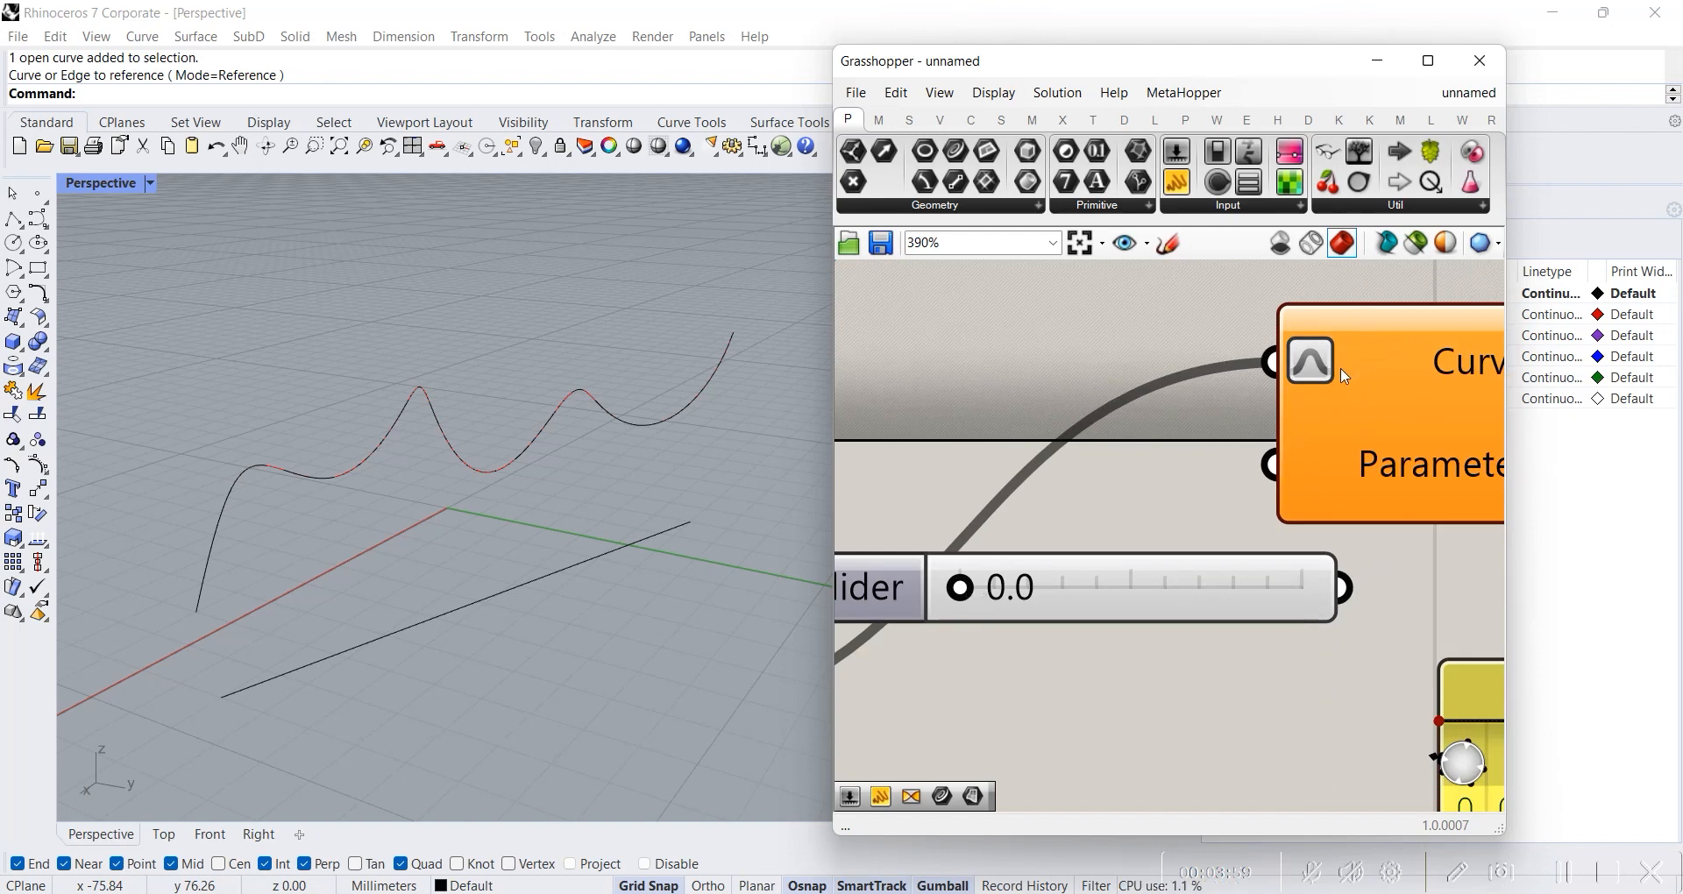
scroll(351, 467, "up", 3)
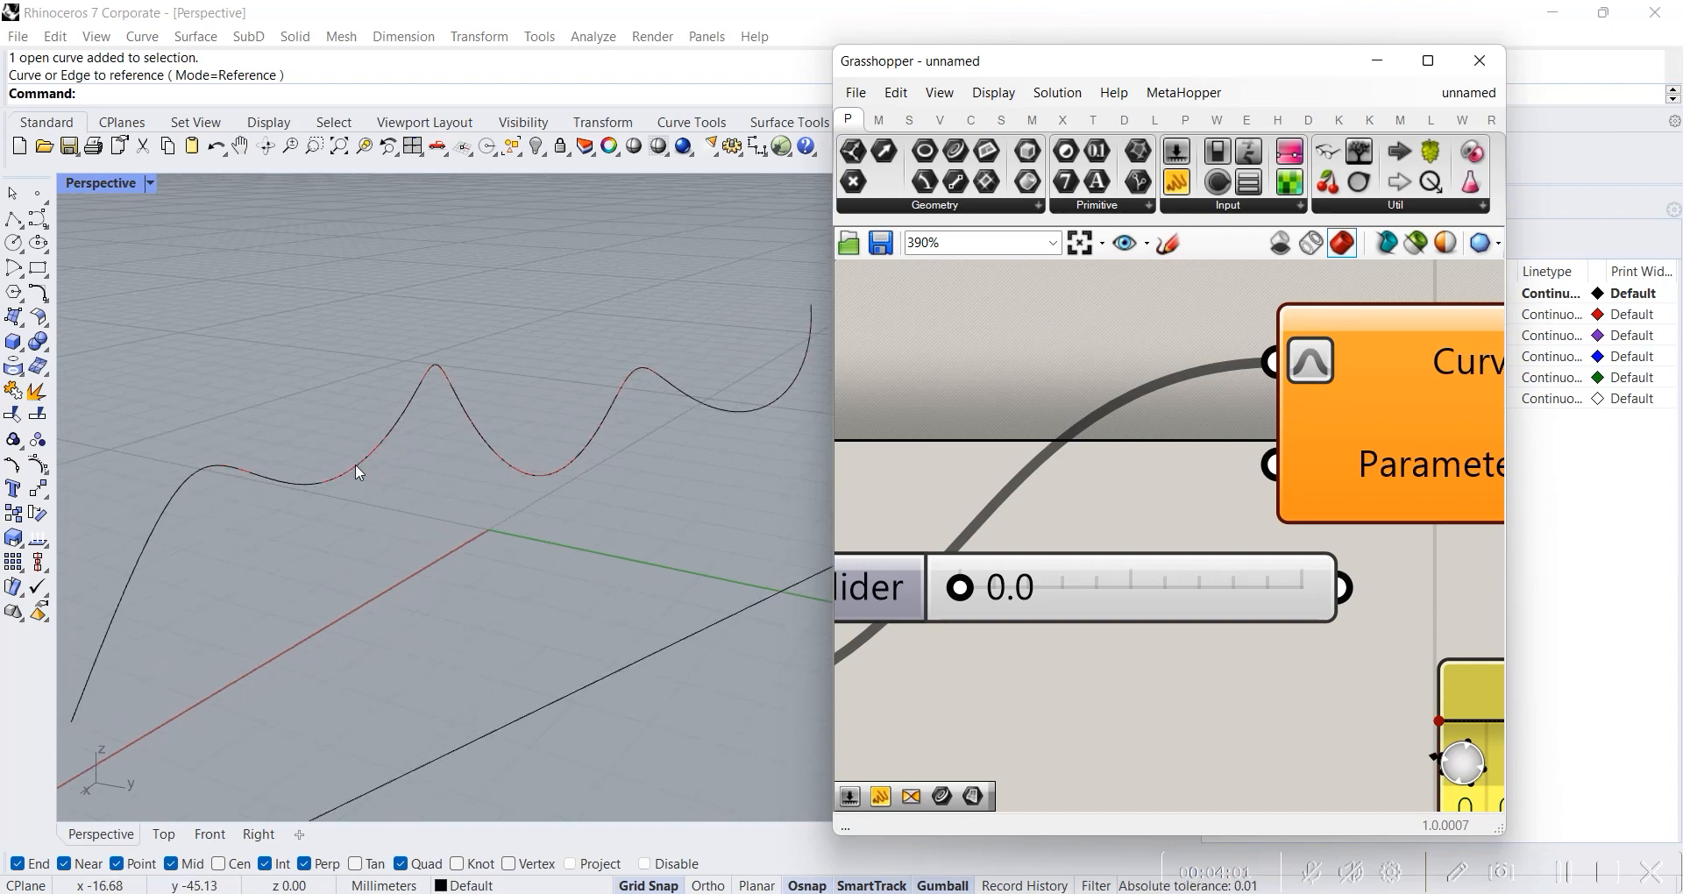
left_click(356, 469)
left_click(701, 537)
scroll(785, 392, "down", 3)
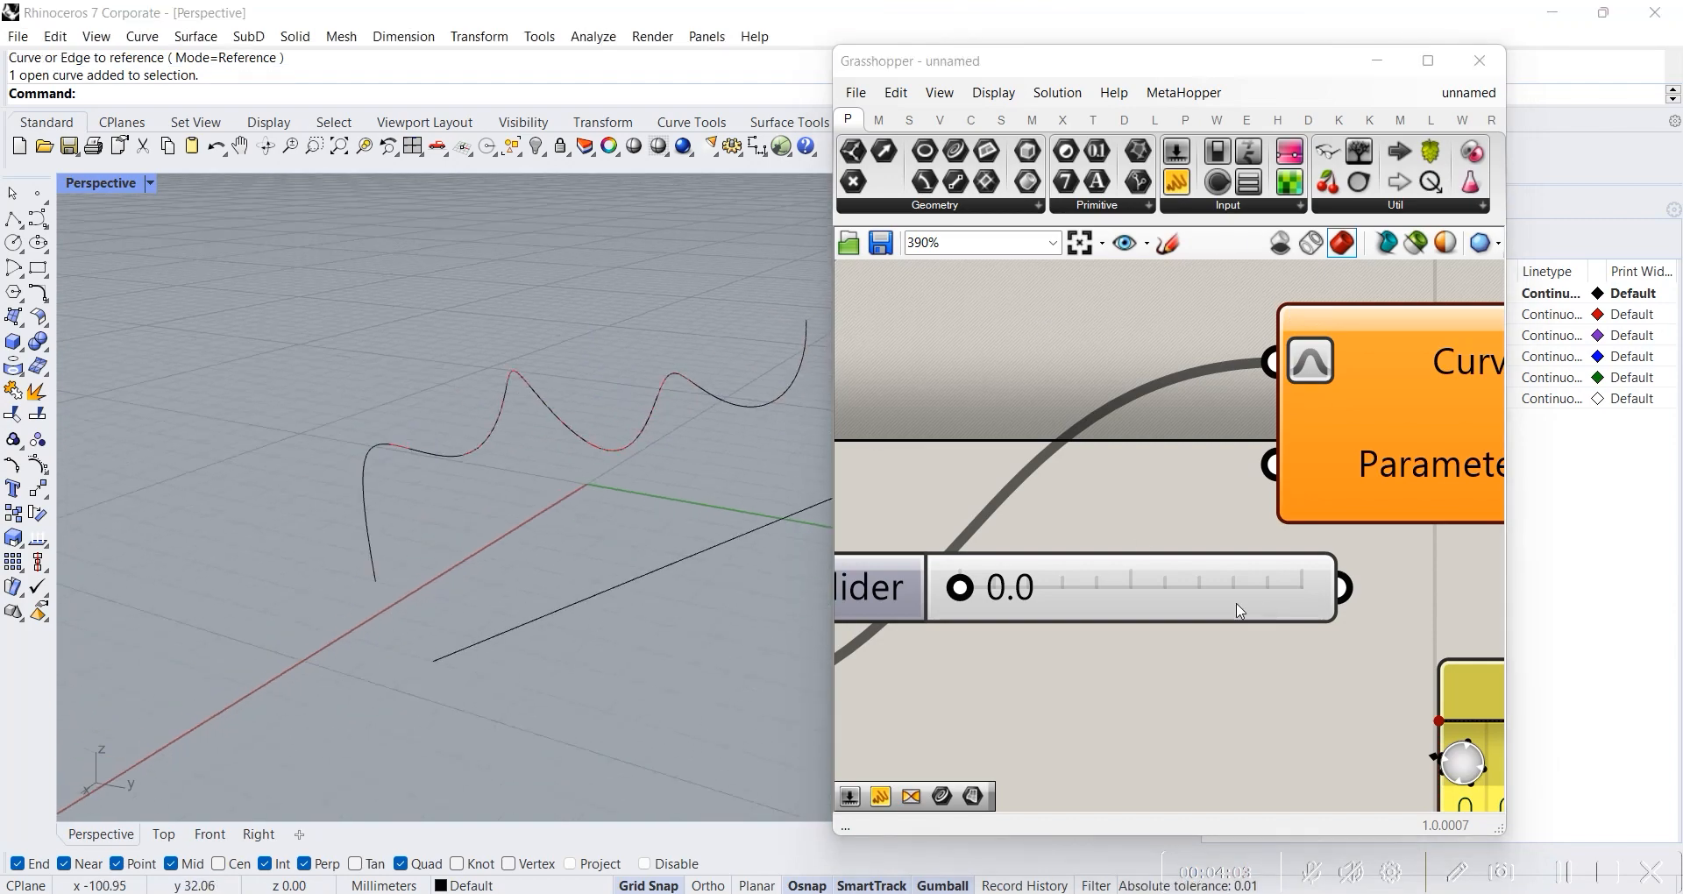
left_click_drag(1255, 605, 1275, 465)
- Set the number slider to 1.0 to evaluate the reparameterized curve at its end
scroll(1255, 545, "down", 3)
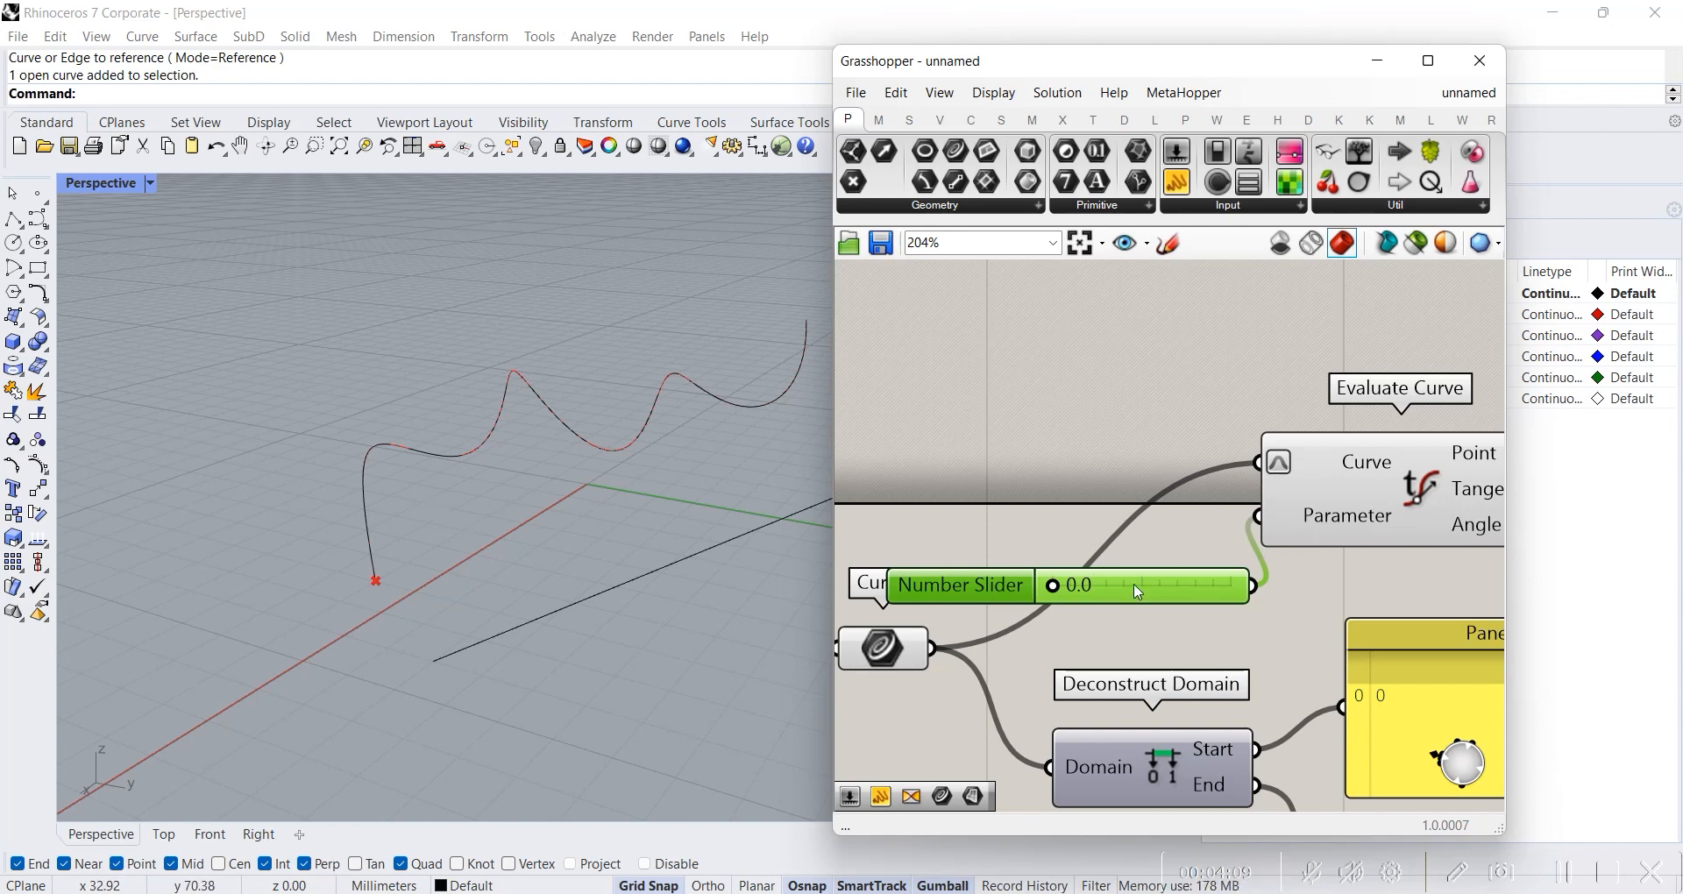
scroll(1132, 598, "up", 1)
left_click_drag(1052, 587, 1269, 580)
scroll(1322, 620, "down", 4)
right_click_drag(1321, 619, 1160, 456)
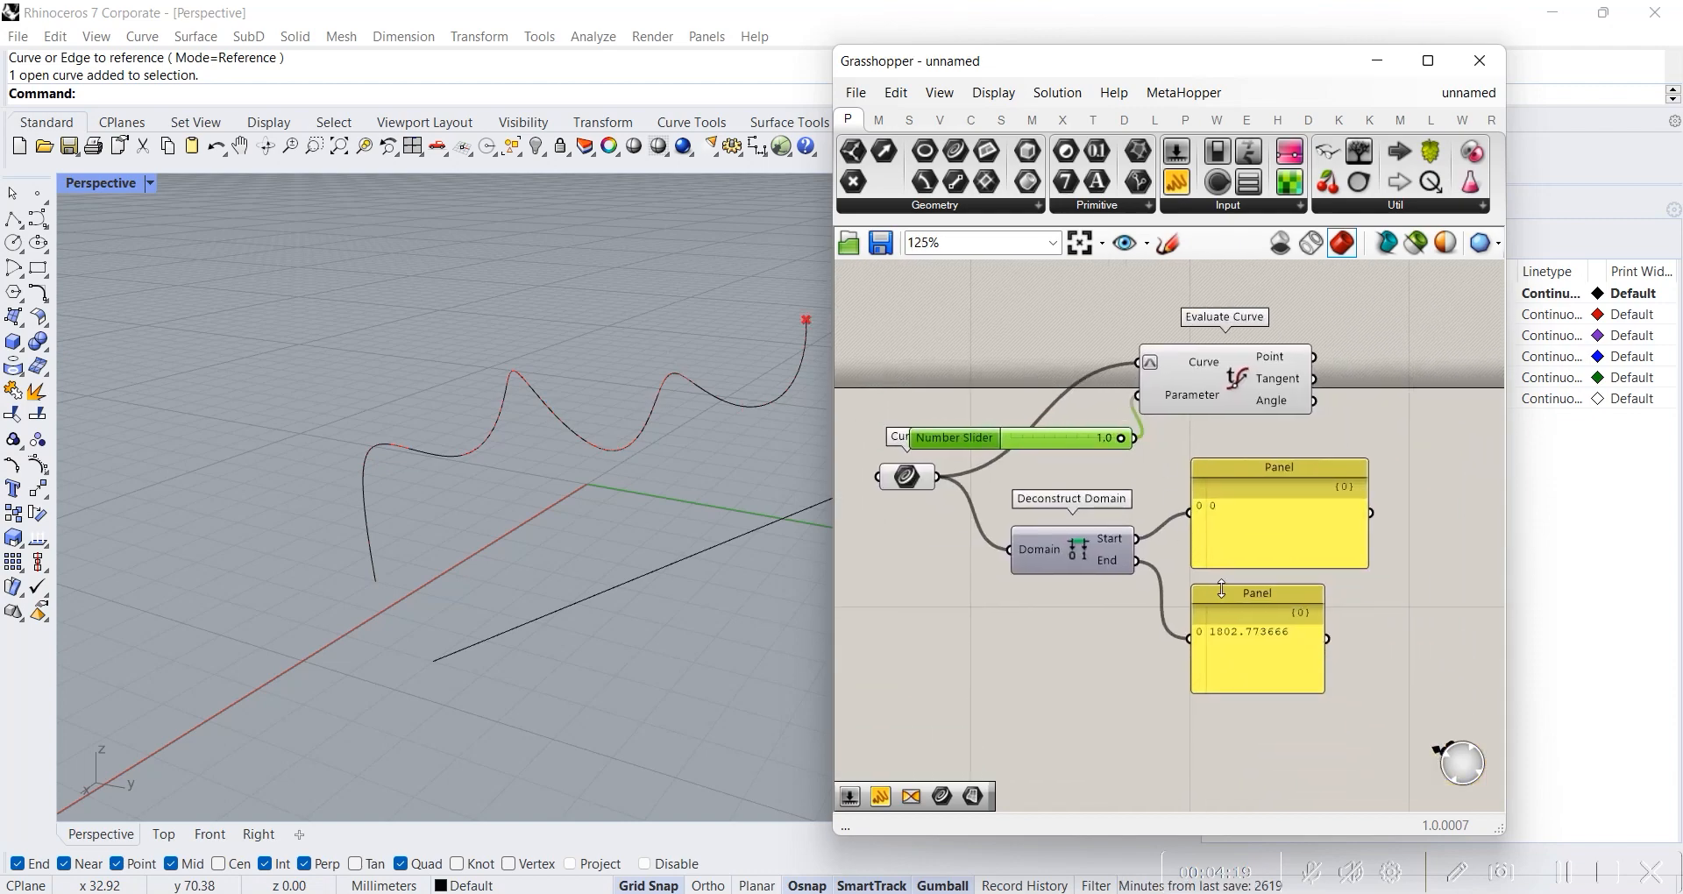
scroll(1193, 583, "up", 3)
right_click_drag(1192, 582, 1129, 561)
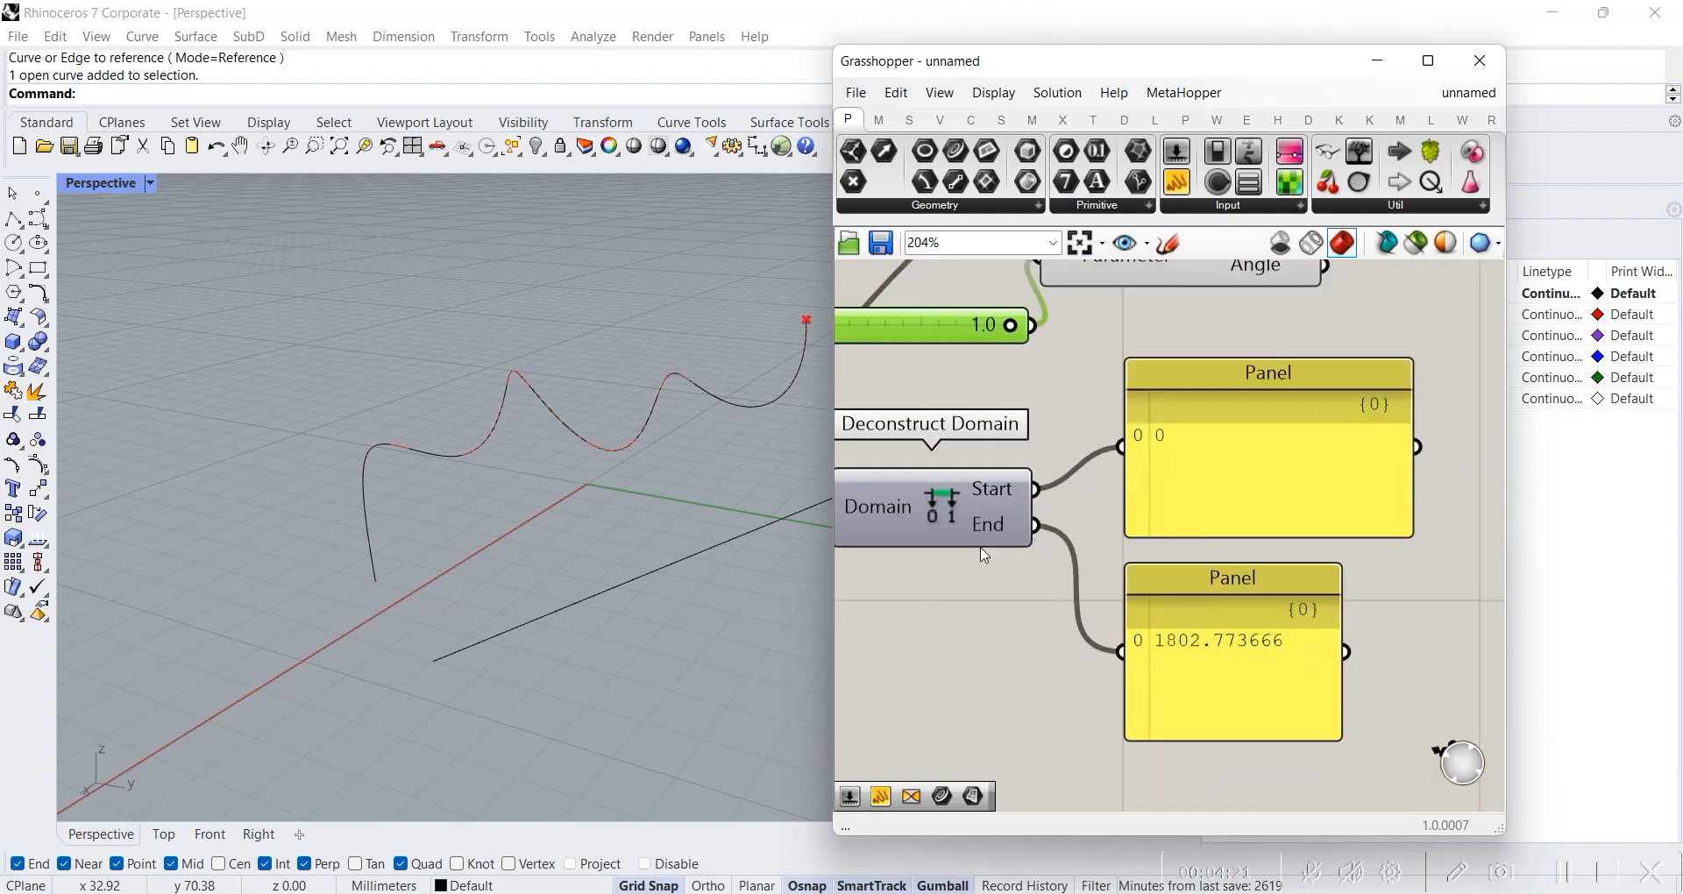
- Examine the reparameterized curve input of Evaluate Curve against the start and end values in the Deconstruct Domain panels
right_click_drag(984, 559, 1138, 579)
right_click_drag(919, 493, 936, 562)
scroll(1361, 651, "up", 2)
scroll(1361, 650, "down", 4)
scroll(1253, 585, "up", 1)
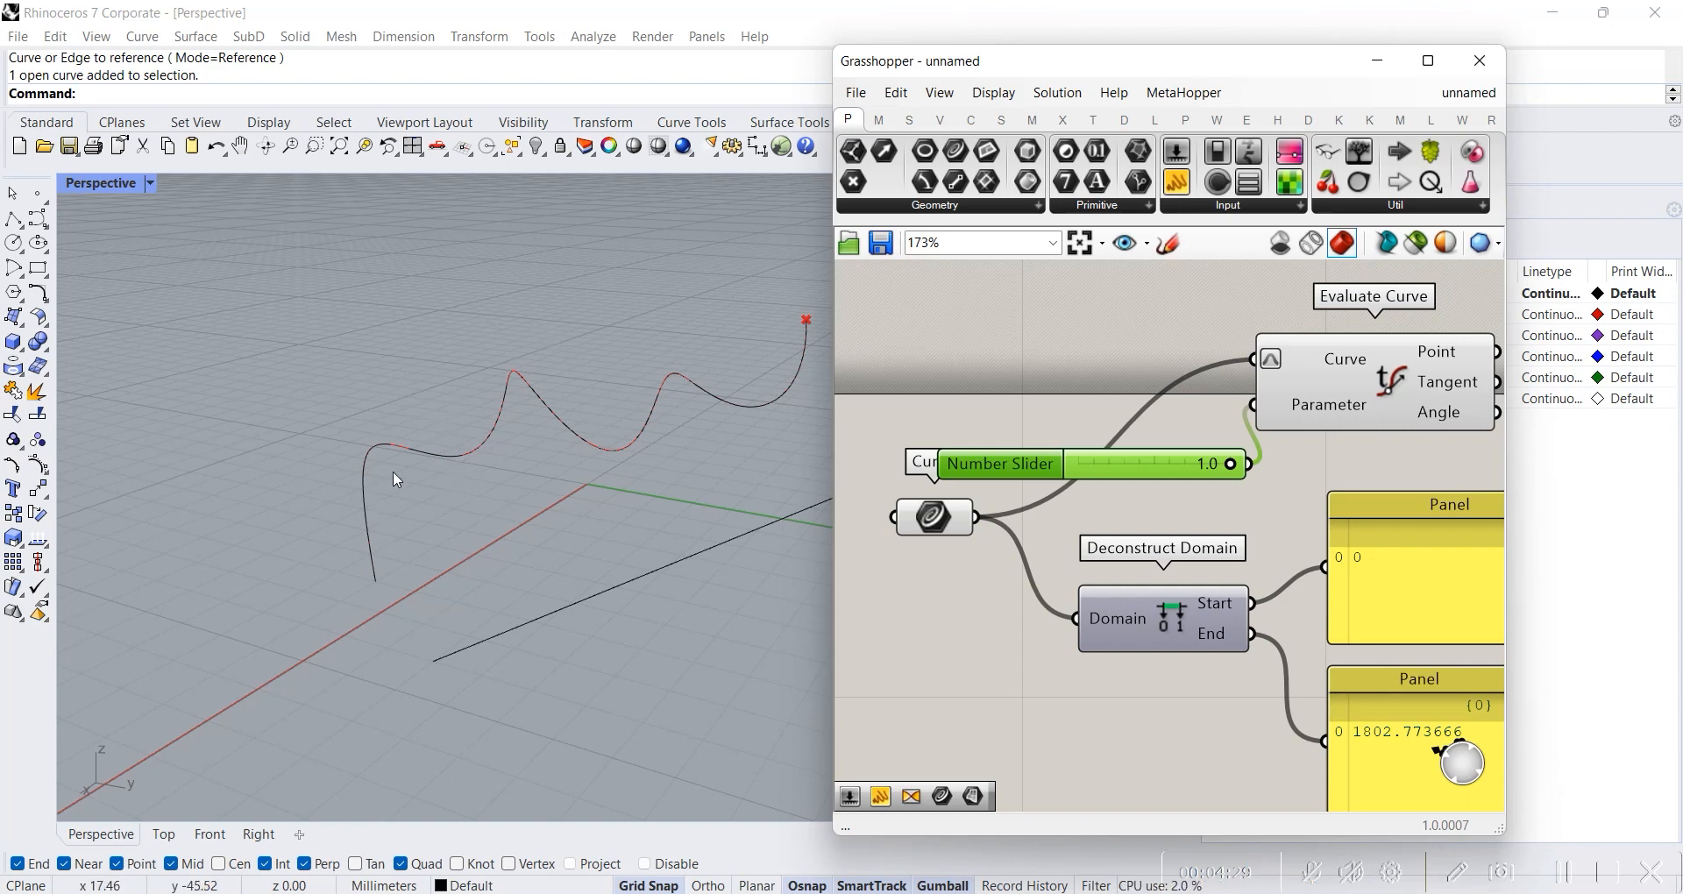
scroll(614, 447, "up", 1)
scroll(634, 454, "down", 1)
scroll(1281, 366, "up", 1)
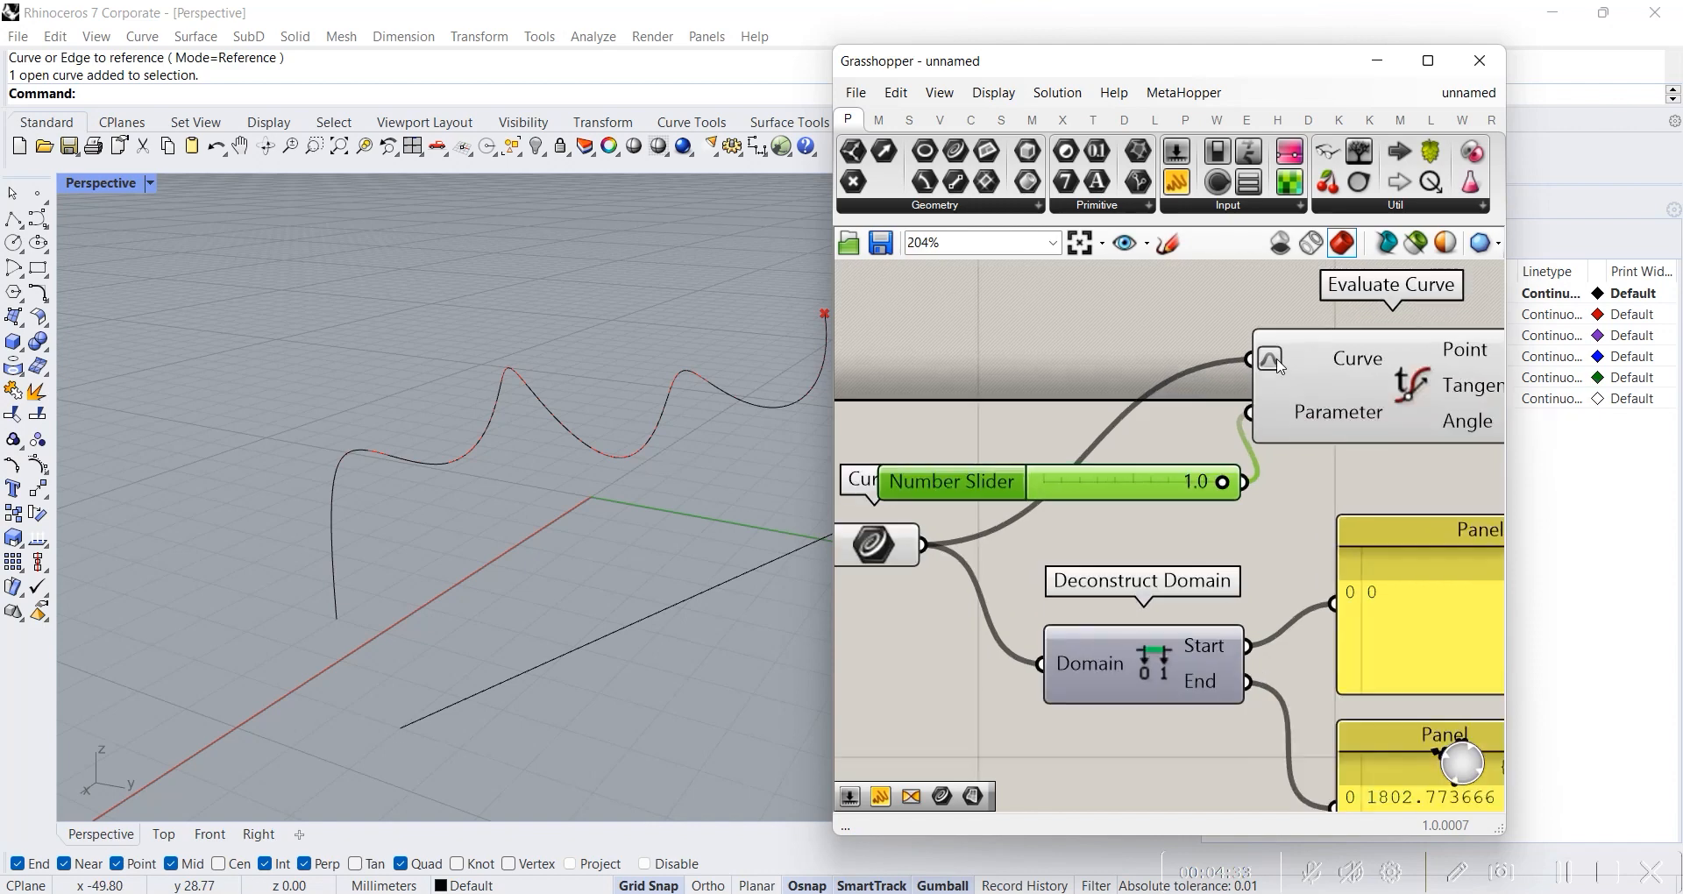
scroll(1277, 522, "down", 3)
right_click_drag(1277, 538, 1021, 410)
scroll(1093, 455, "up", 3)
left_click(1094, 455)
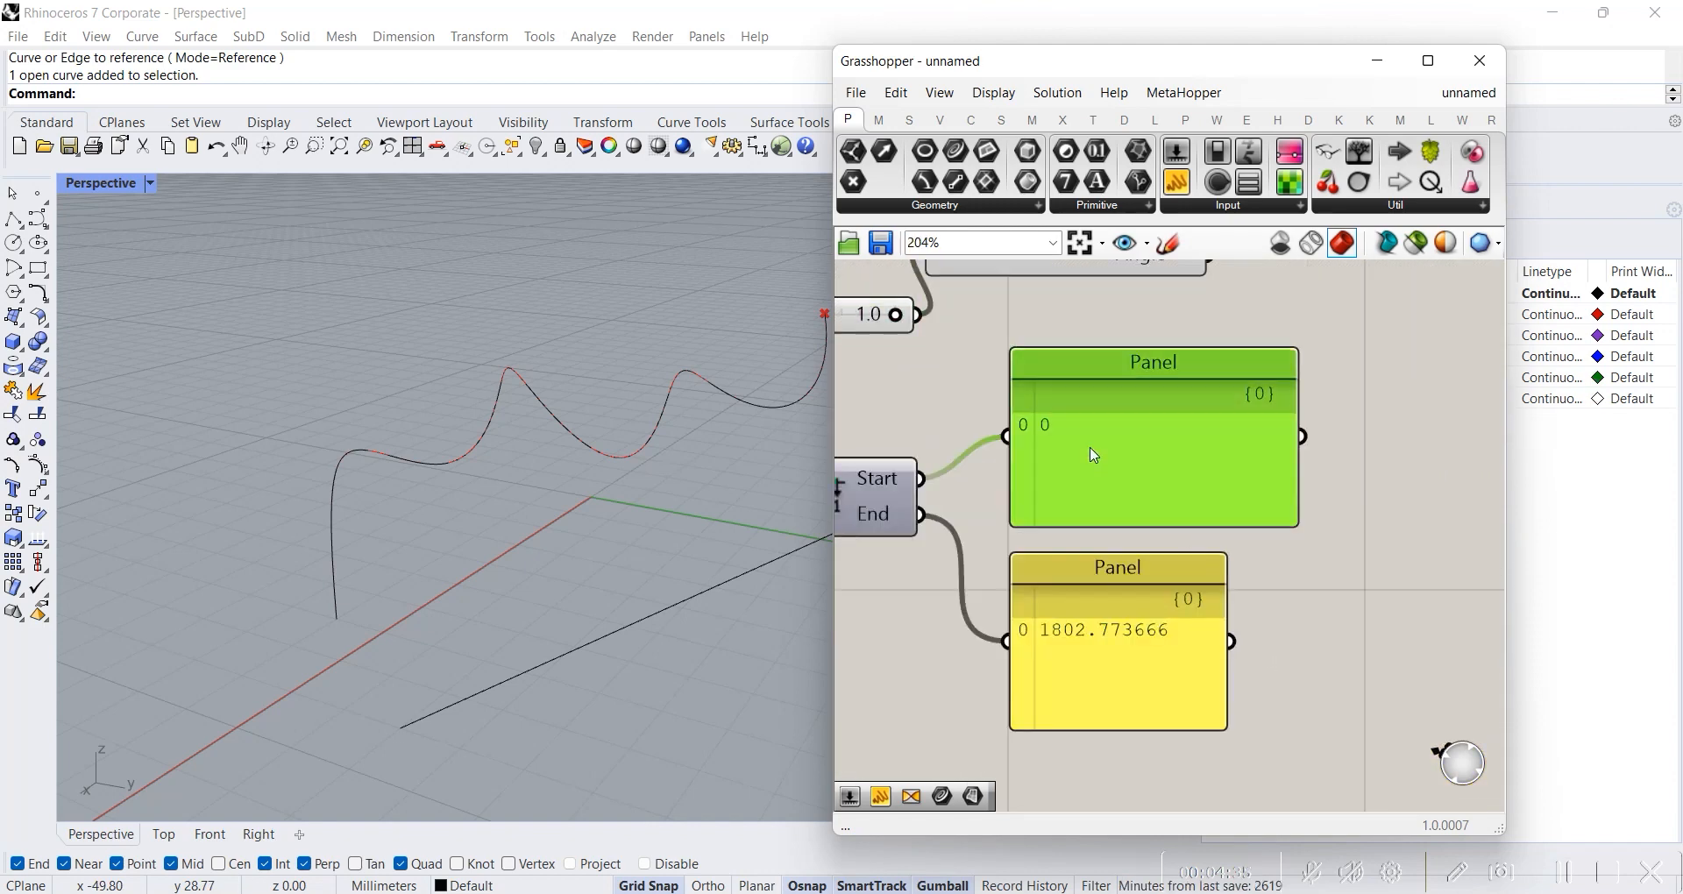
left_click(1116, 656)
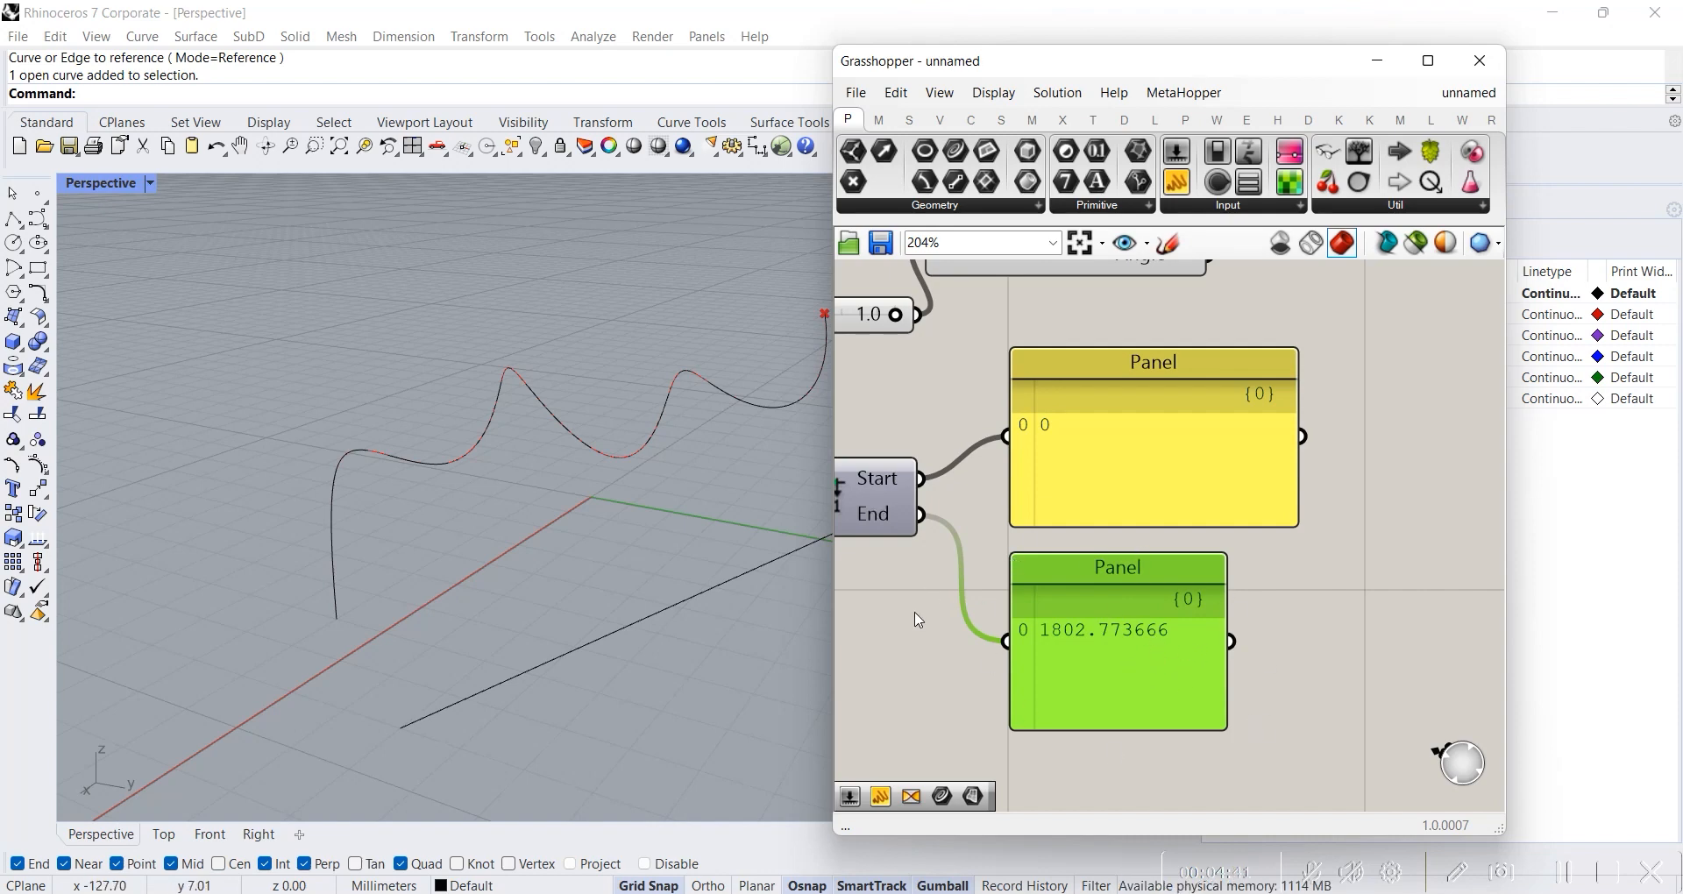
- Move the number slider up so it lines up with Evaluate Curve's Parameter input
scroll(915, 613, "down", 2)
right_click_drag(922, 460, 1249, 477)
scroll(1159, 434, "up", 4)
right_click_drag(1154, 432, 1232, 517)
left_click_drag(1213, 504, 1161, 413)
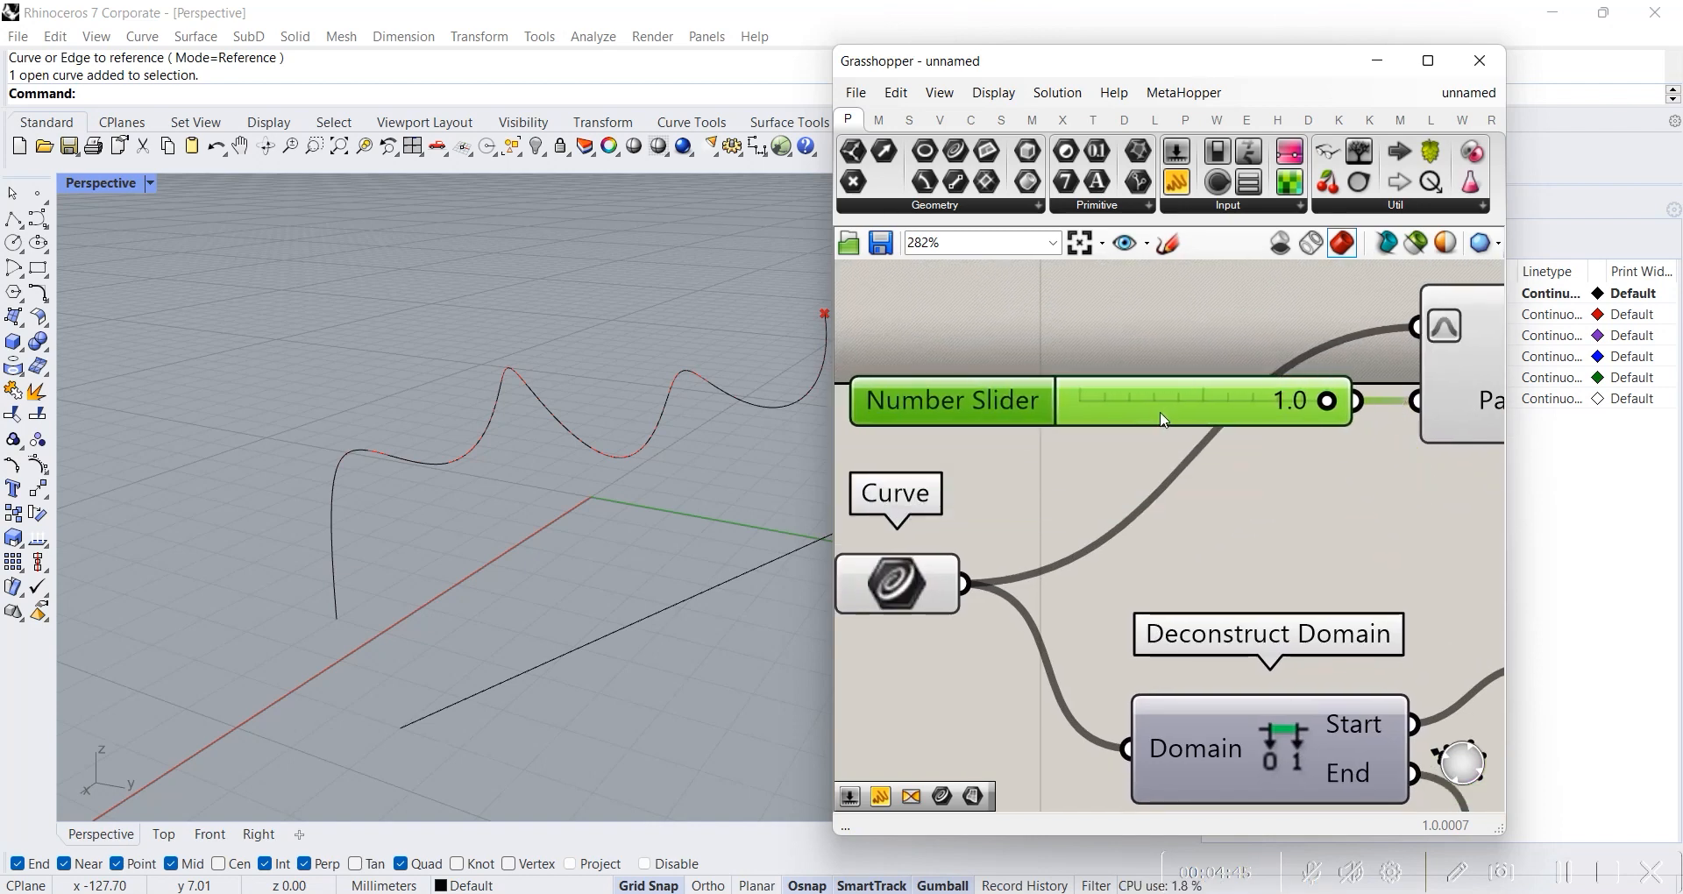
- Inspect the Reparameterize symbol on Evaluate Curve's Curve input and the evaluated point at the wavy curve's end
right_click_drag(1376, 498, 1175, 630)
scroll(1276, 465, "up", 6)
scroll(1277, 465, "down", 5)
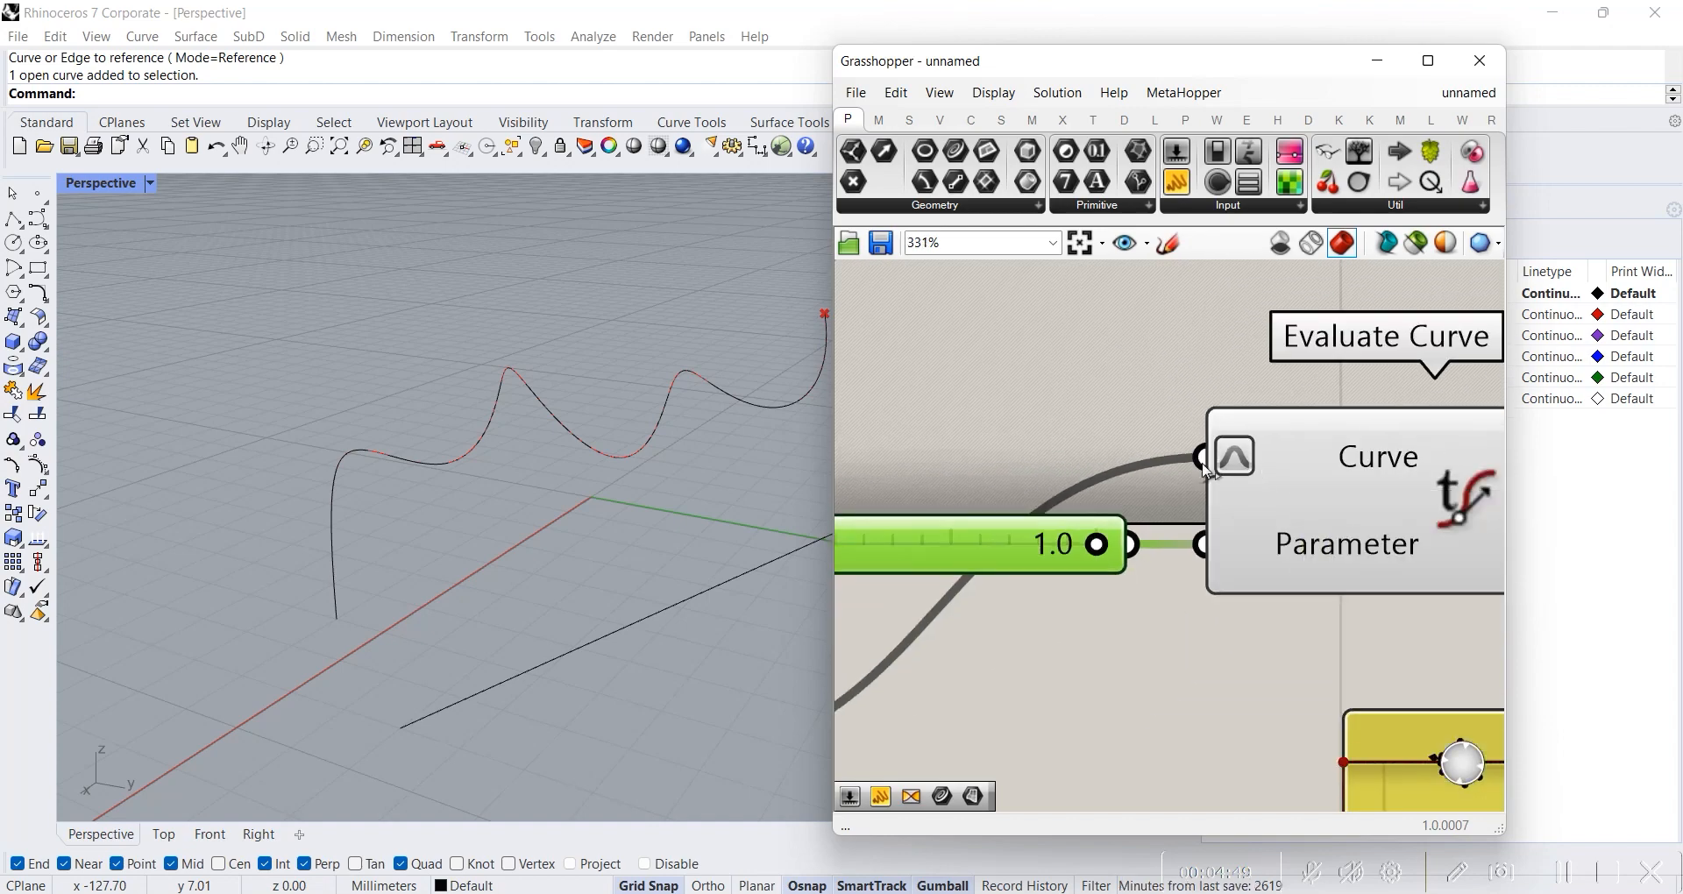
scroll(1280, 472, "up", 3)
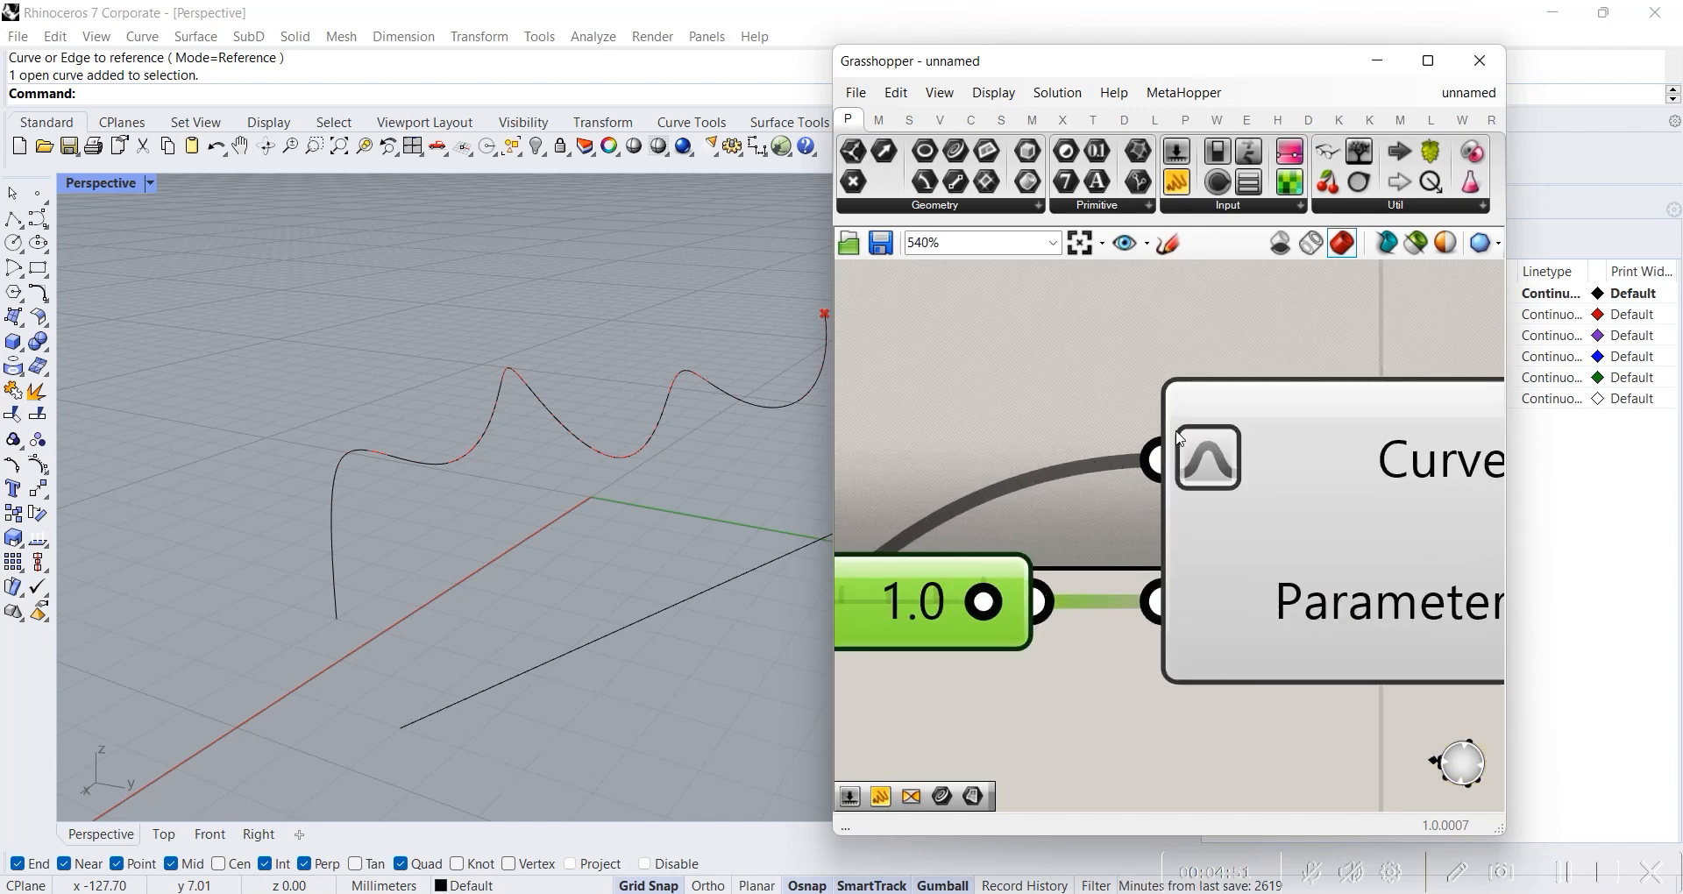
scroll(970, 389, "down", 4)
right_click_drag(965, 388, 1273, 448)
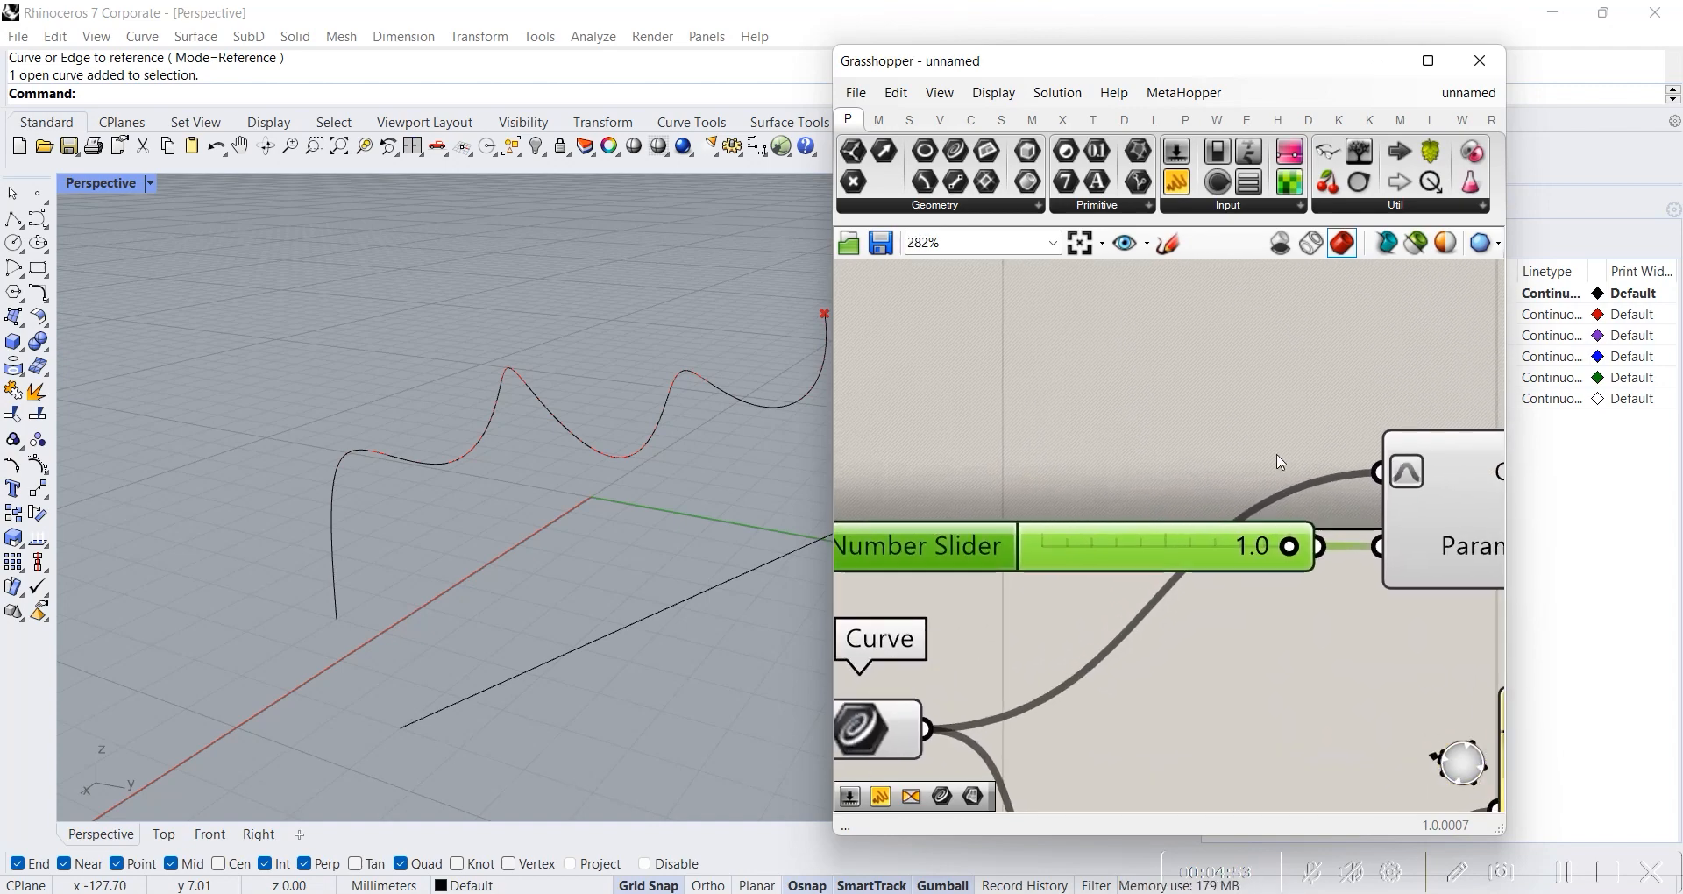
right_click_drag(682, 469, 724, 423)
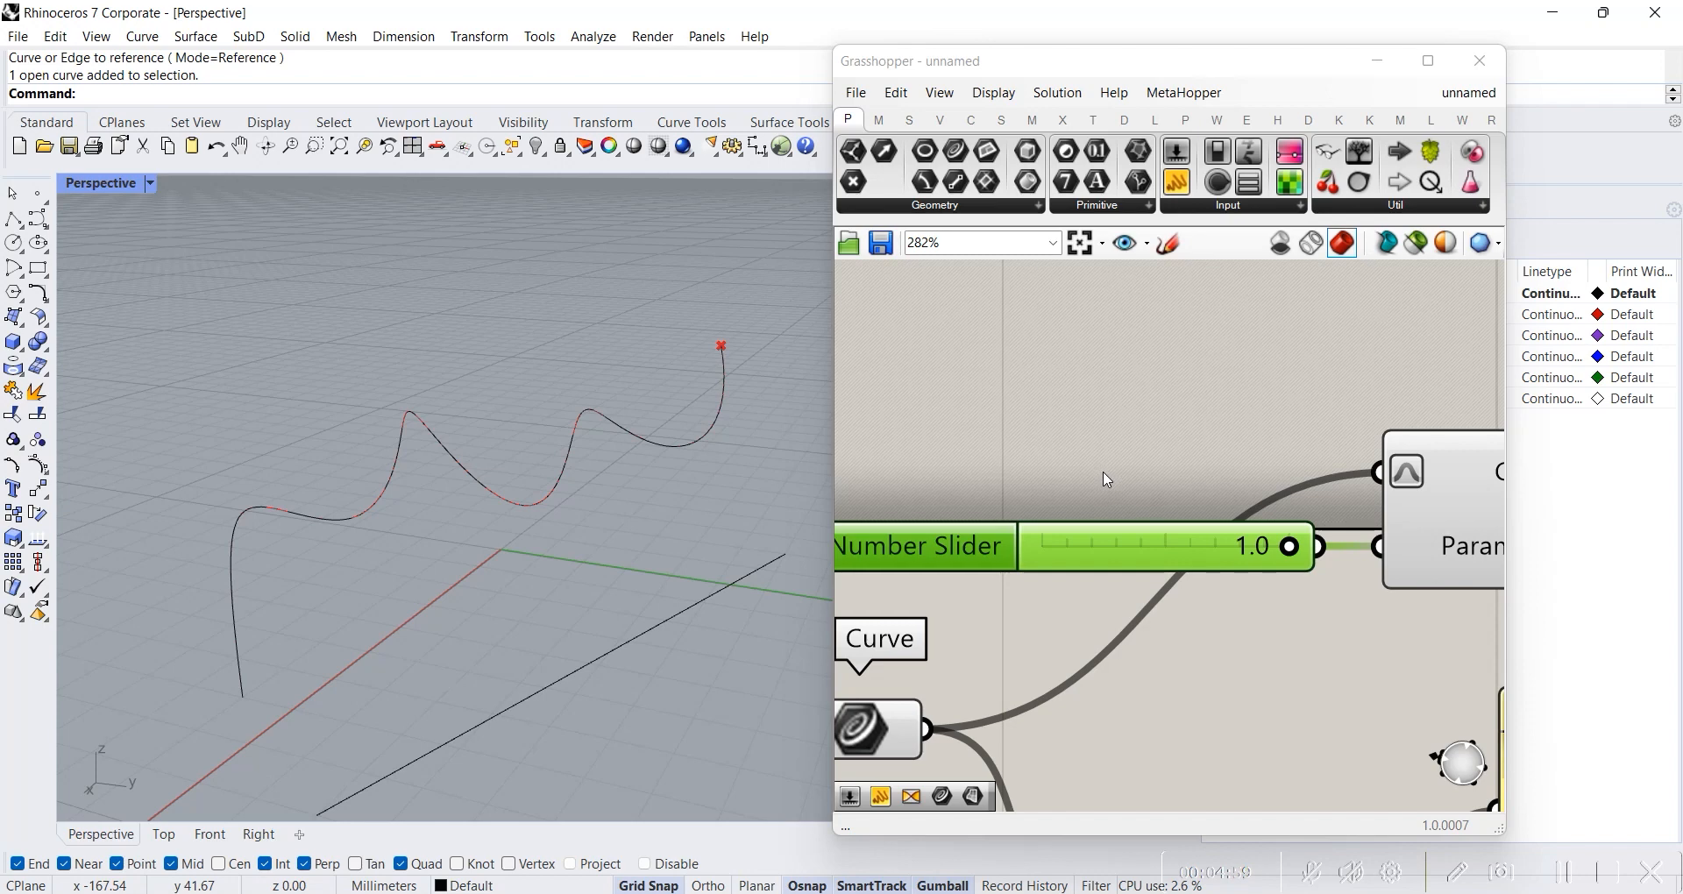
- Shift the number slider slightly away from Evaluate Curve and set its value to 0.3
left_click_drag(1294, 553, 1165, 561)
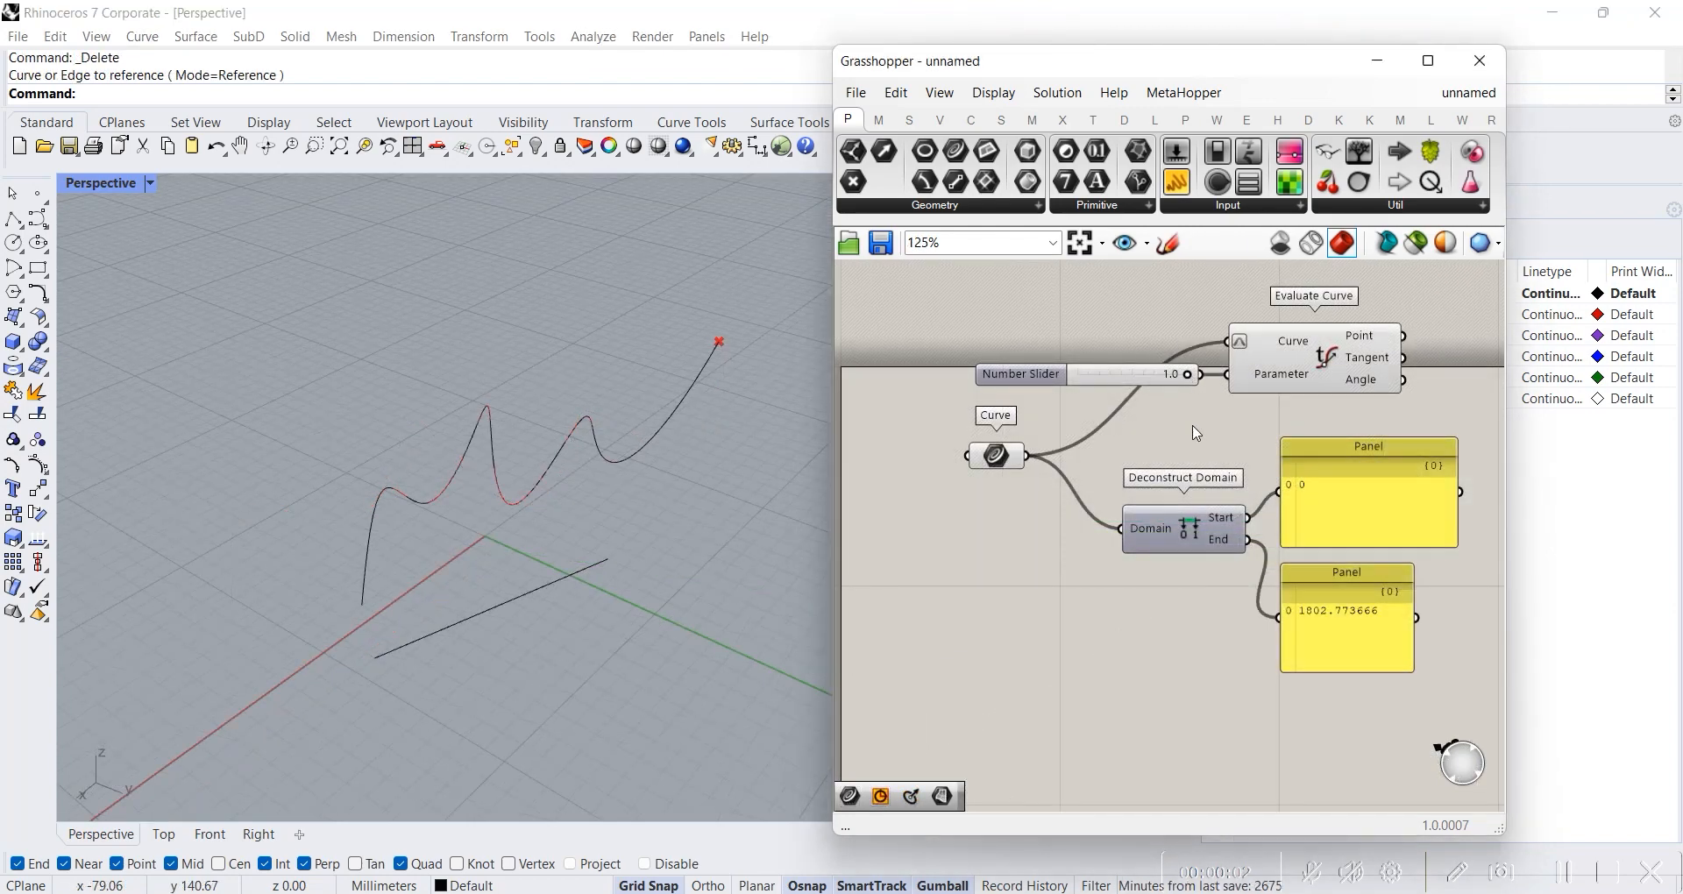
scroll(1192, 431, "up", 2)
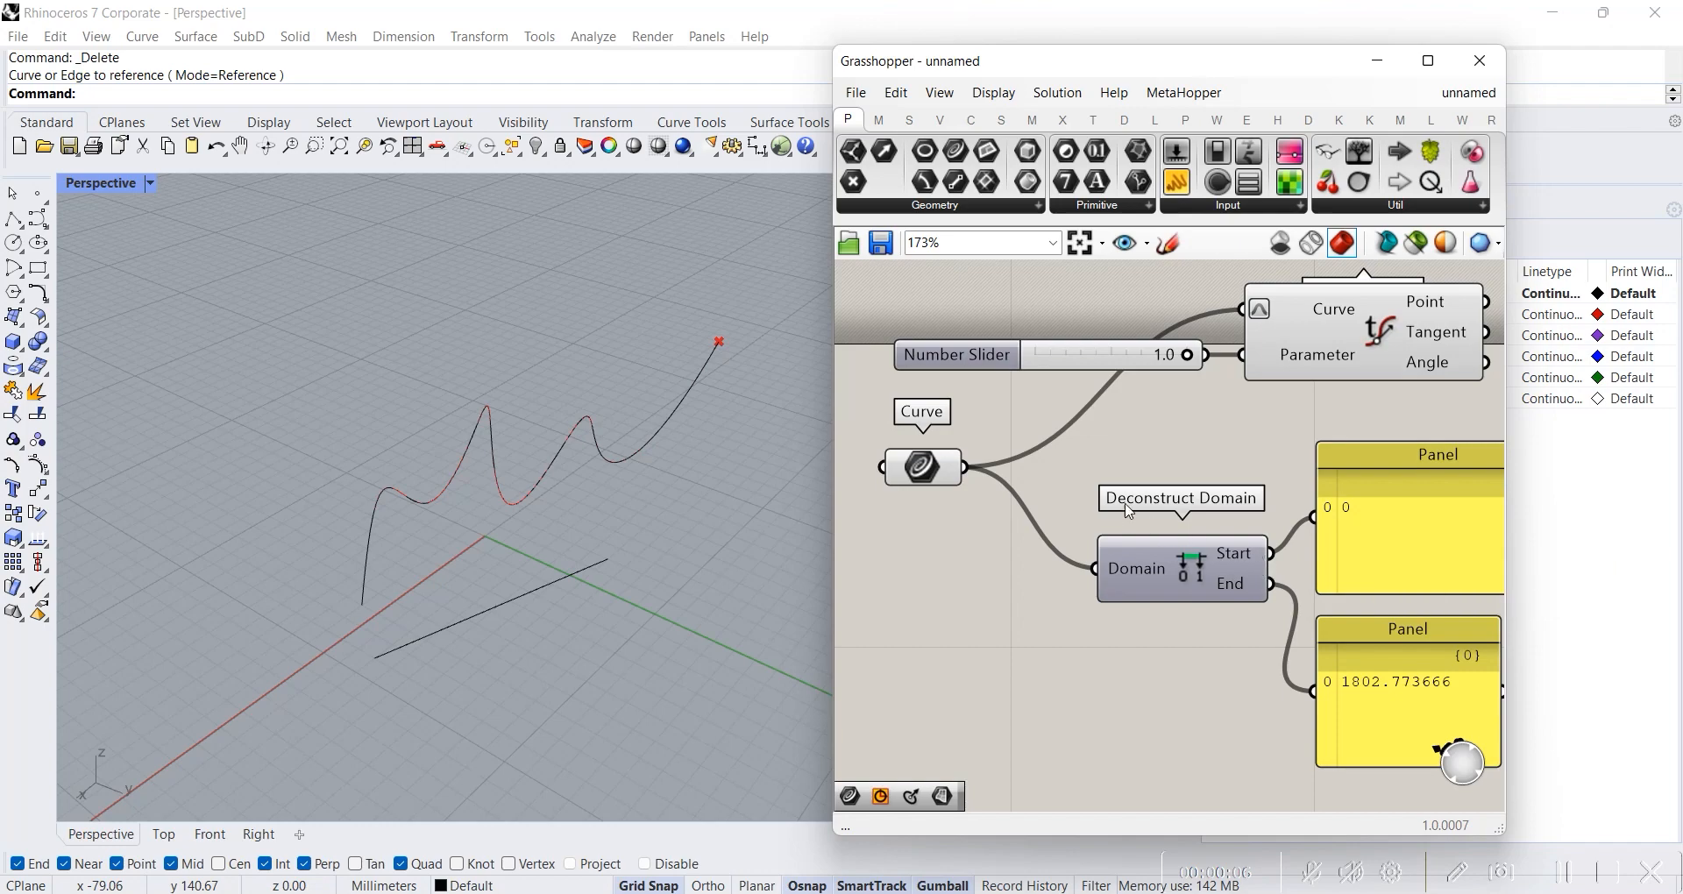
scroll(1199, 481, "down", 1)
scroll(1131, 421, "up", 4)
left_click_drag(1418, 491, 1459, 534)
left_click_drag(1311, 503, 1102, 457)
scroll(1183, 510, "down", 5)
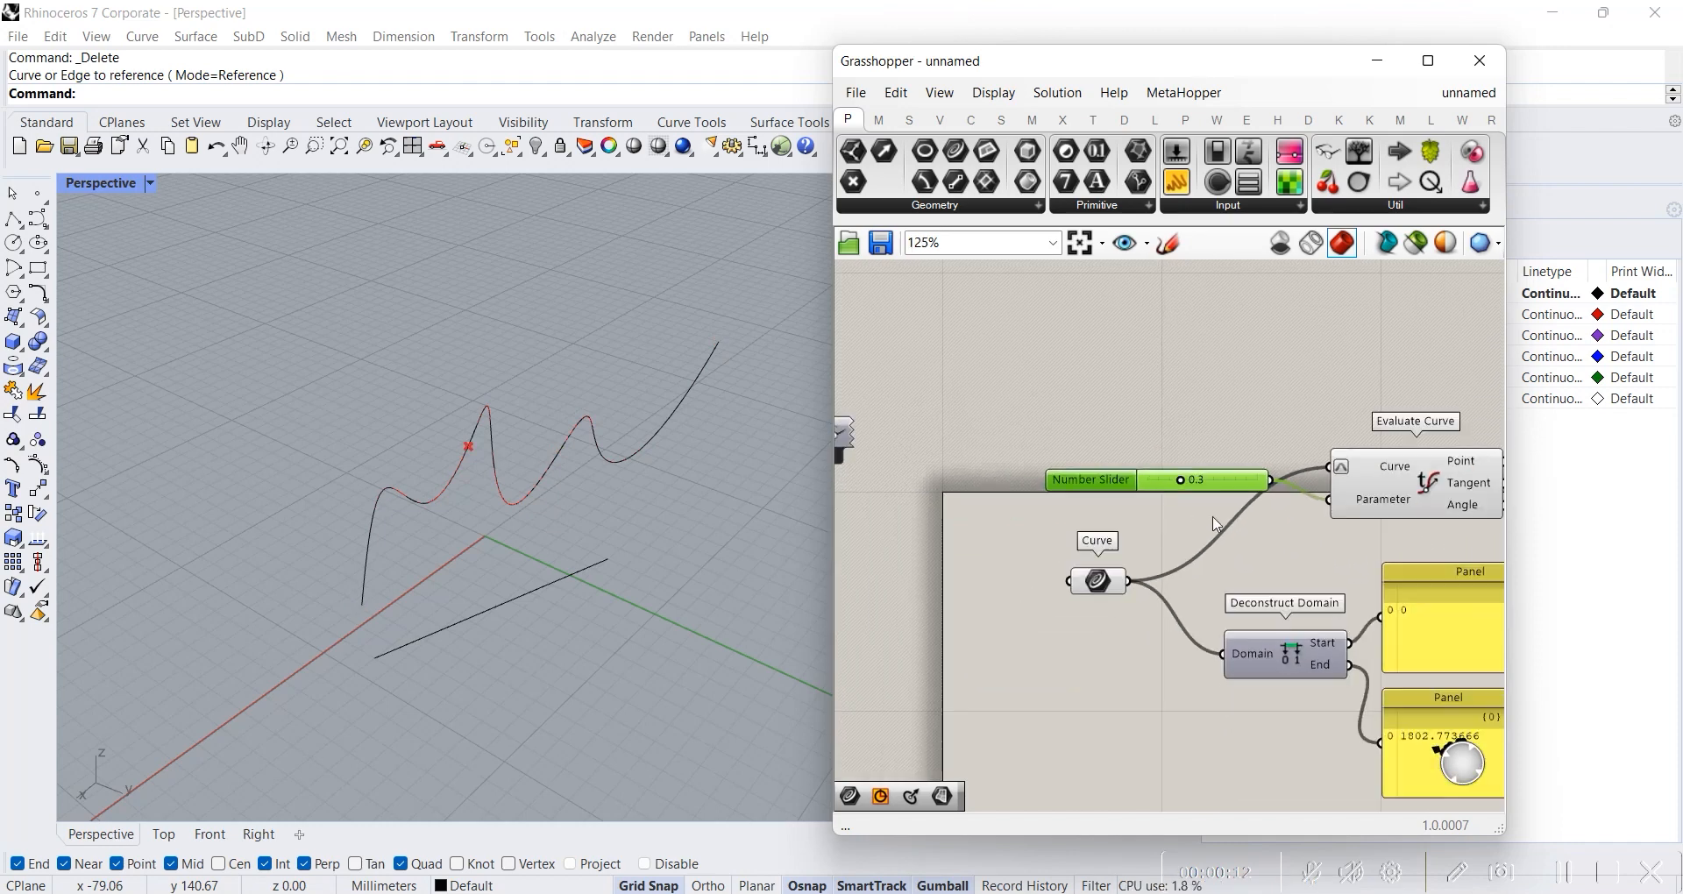
- Inspect the evaluated point on the wavy curve and highlight the curve referenced by the Curve parameter
right_click_drag(1332, 590, 1101, 491)
right_click_drag(999, 613, 1047, 603)
scroll(697, 384, "down", 5)
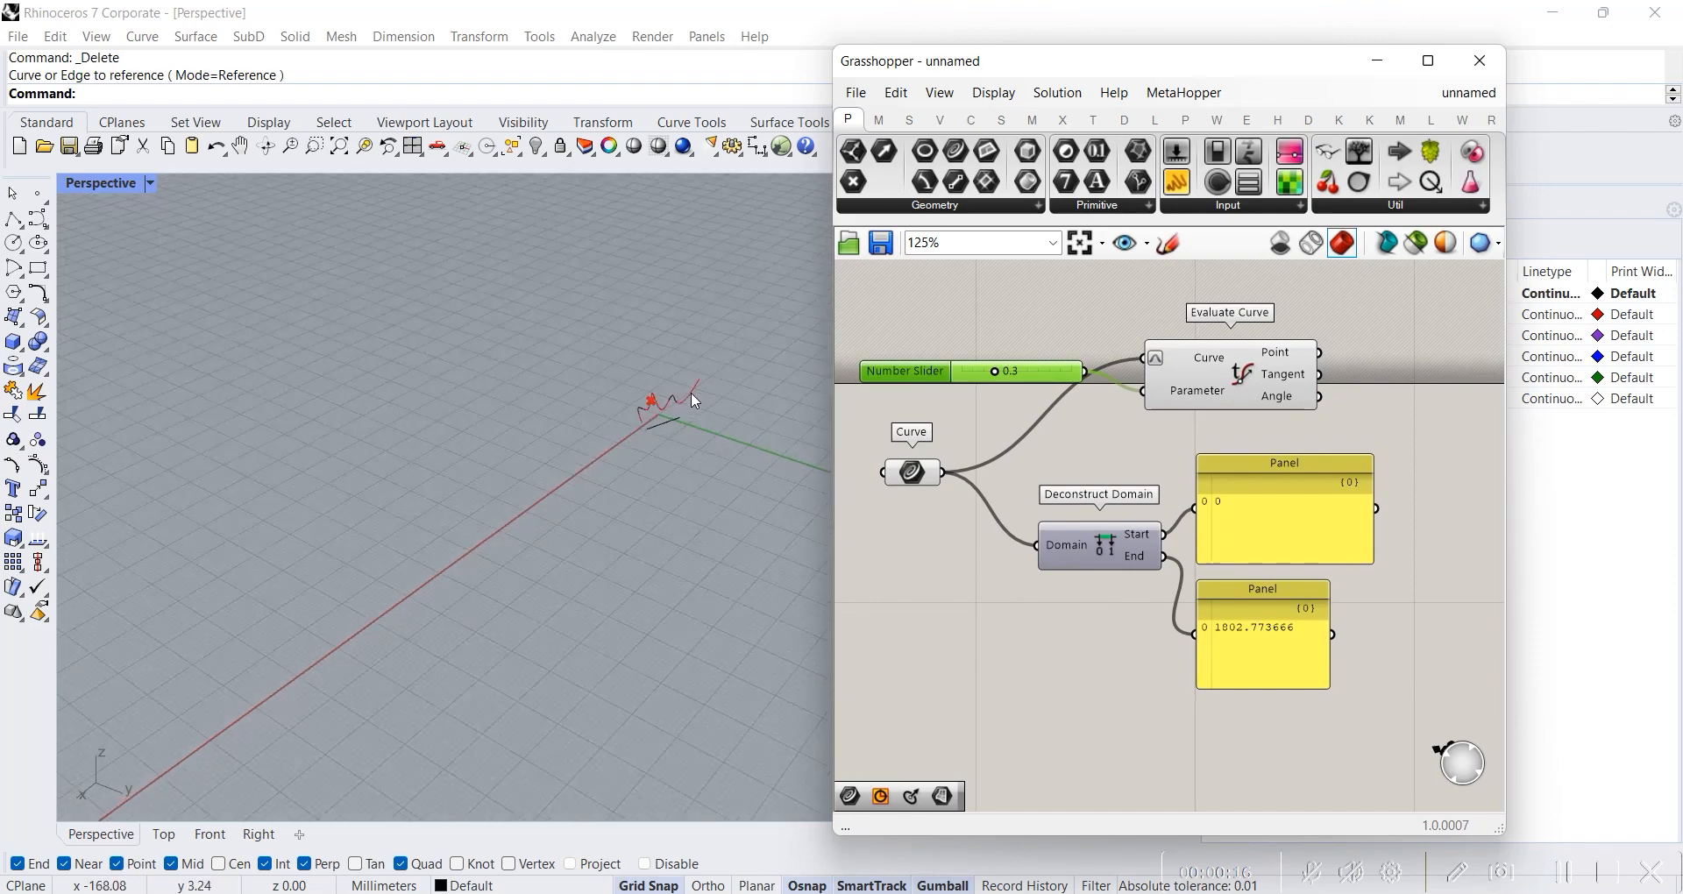
scroll(701, 349, "down", 5)
scroll(727, 382, "up", 12)
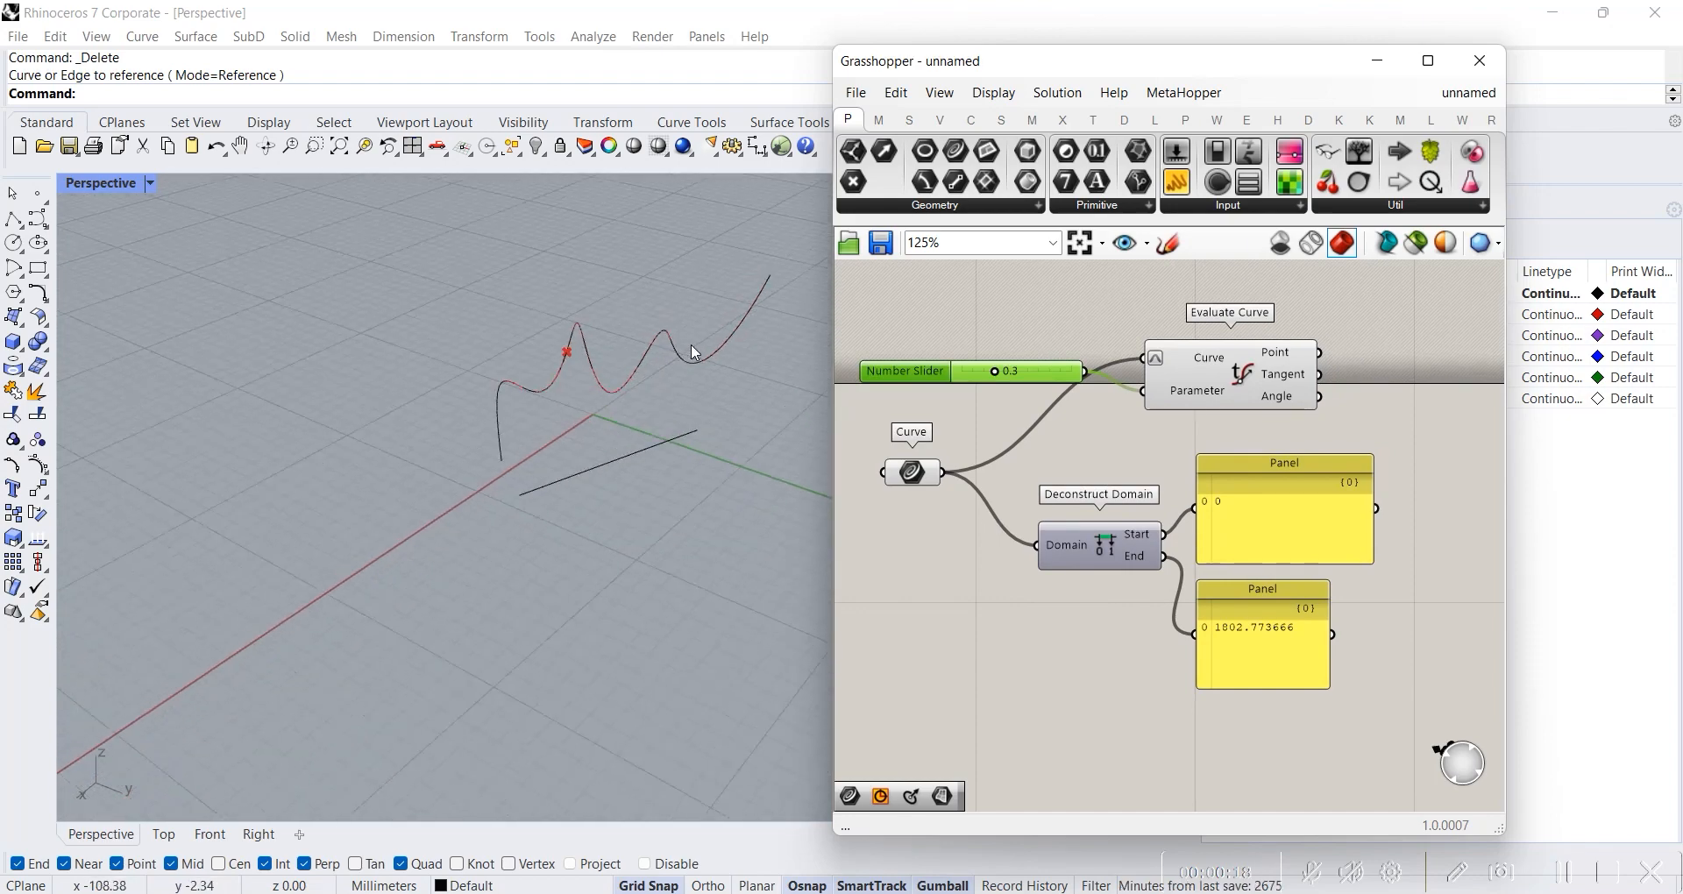
scroll(712, 291, "up", 4)
right_click_drag(712, 309, 579, 443, "shift")
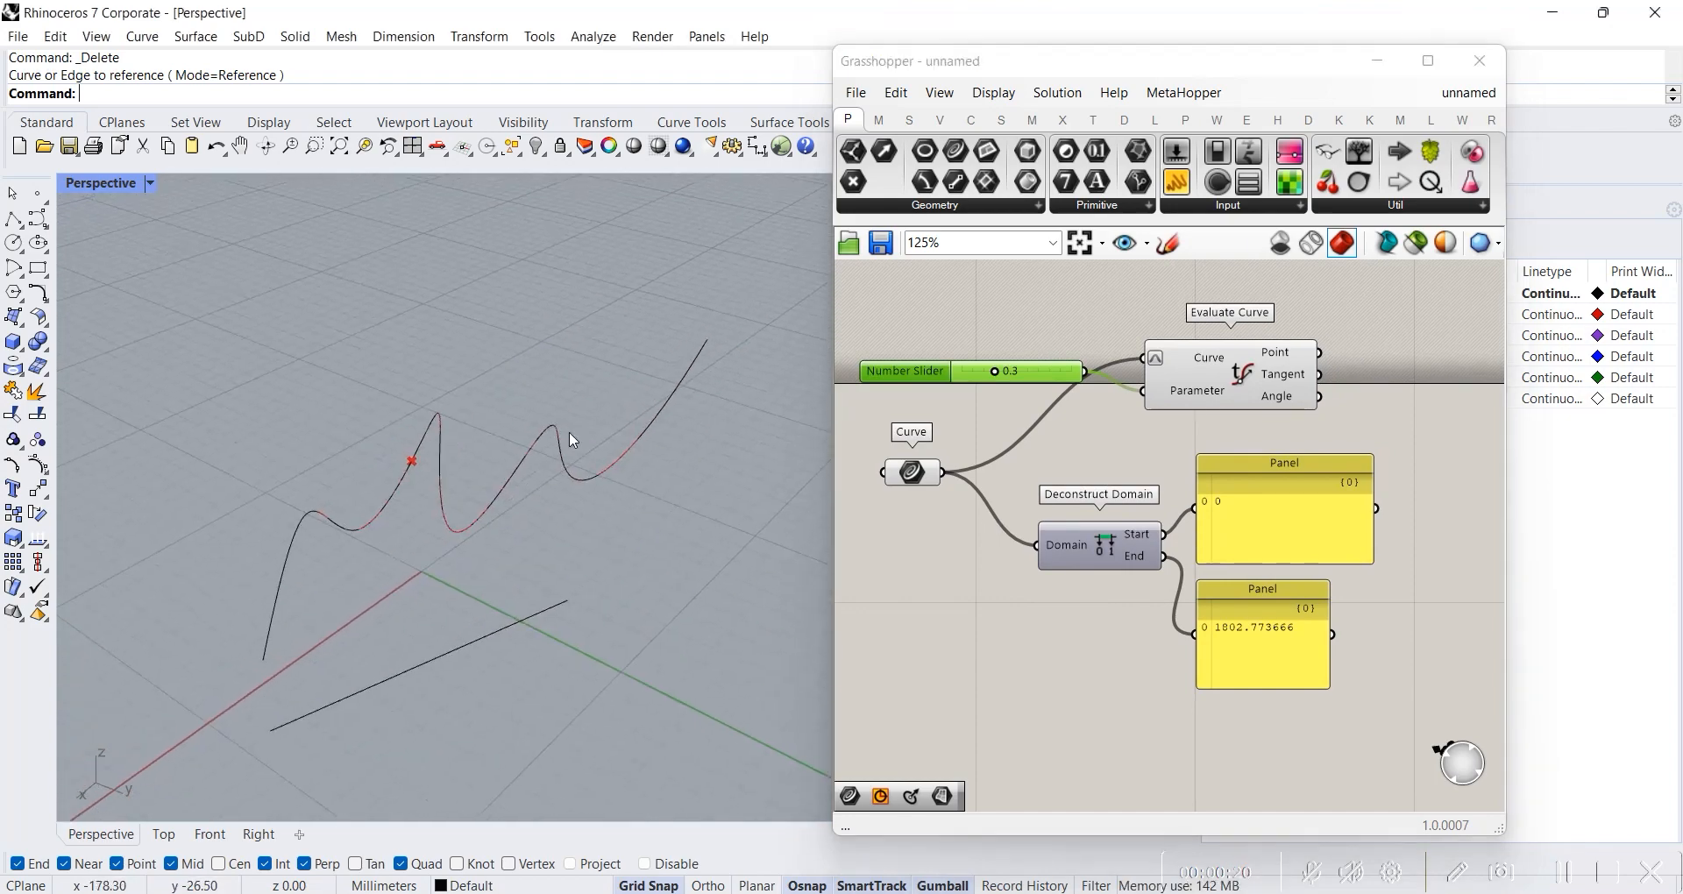
left_click(1052, 548)
left_click(912, 474)
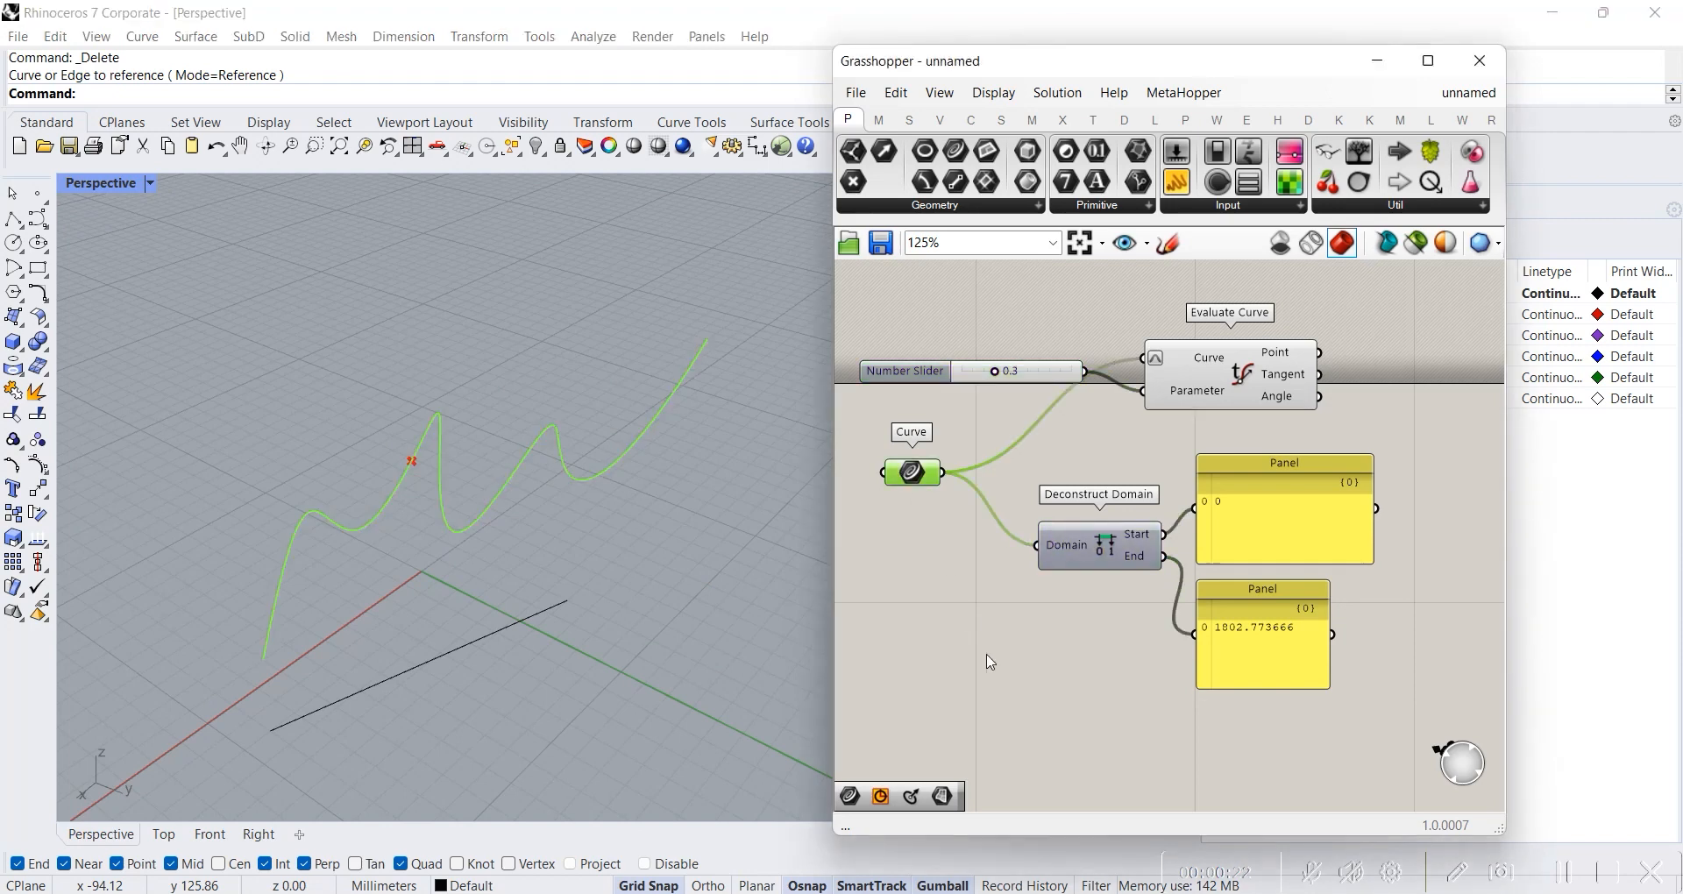
right_click(916, 473)
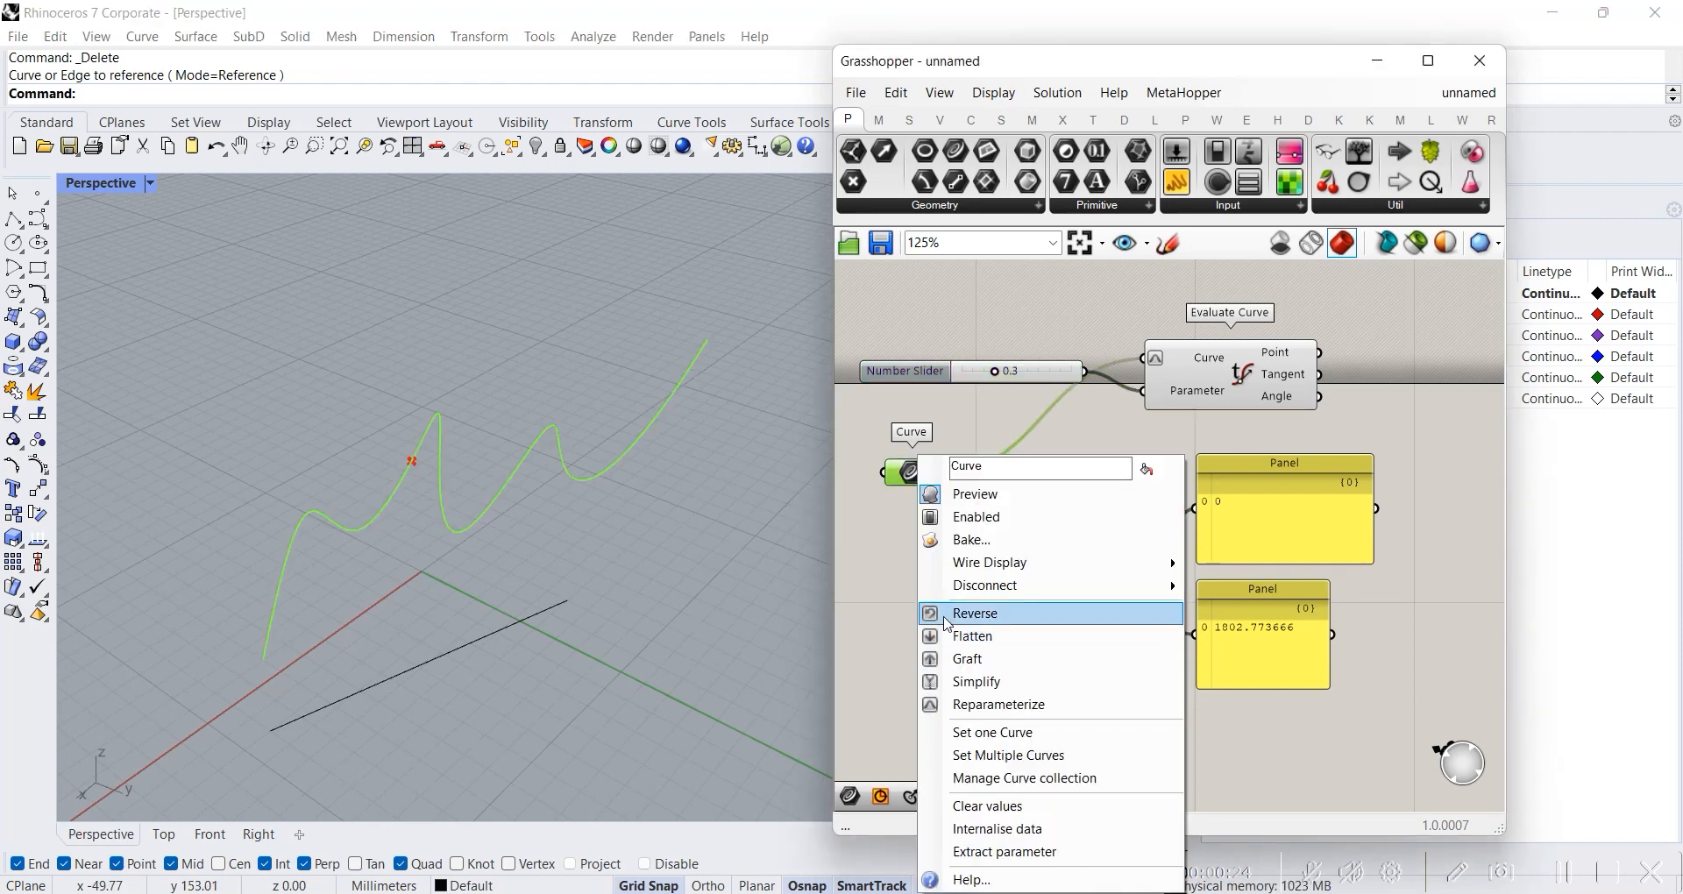
- Select the straight line in Rhino, add a second Curve parameter and connect it to Evaluate Curve's Curve input
left_click(508, 628)
double_click(916, 563)
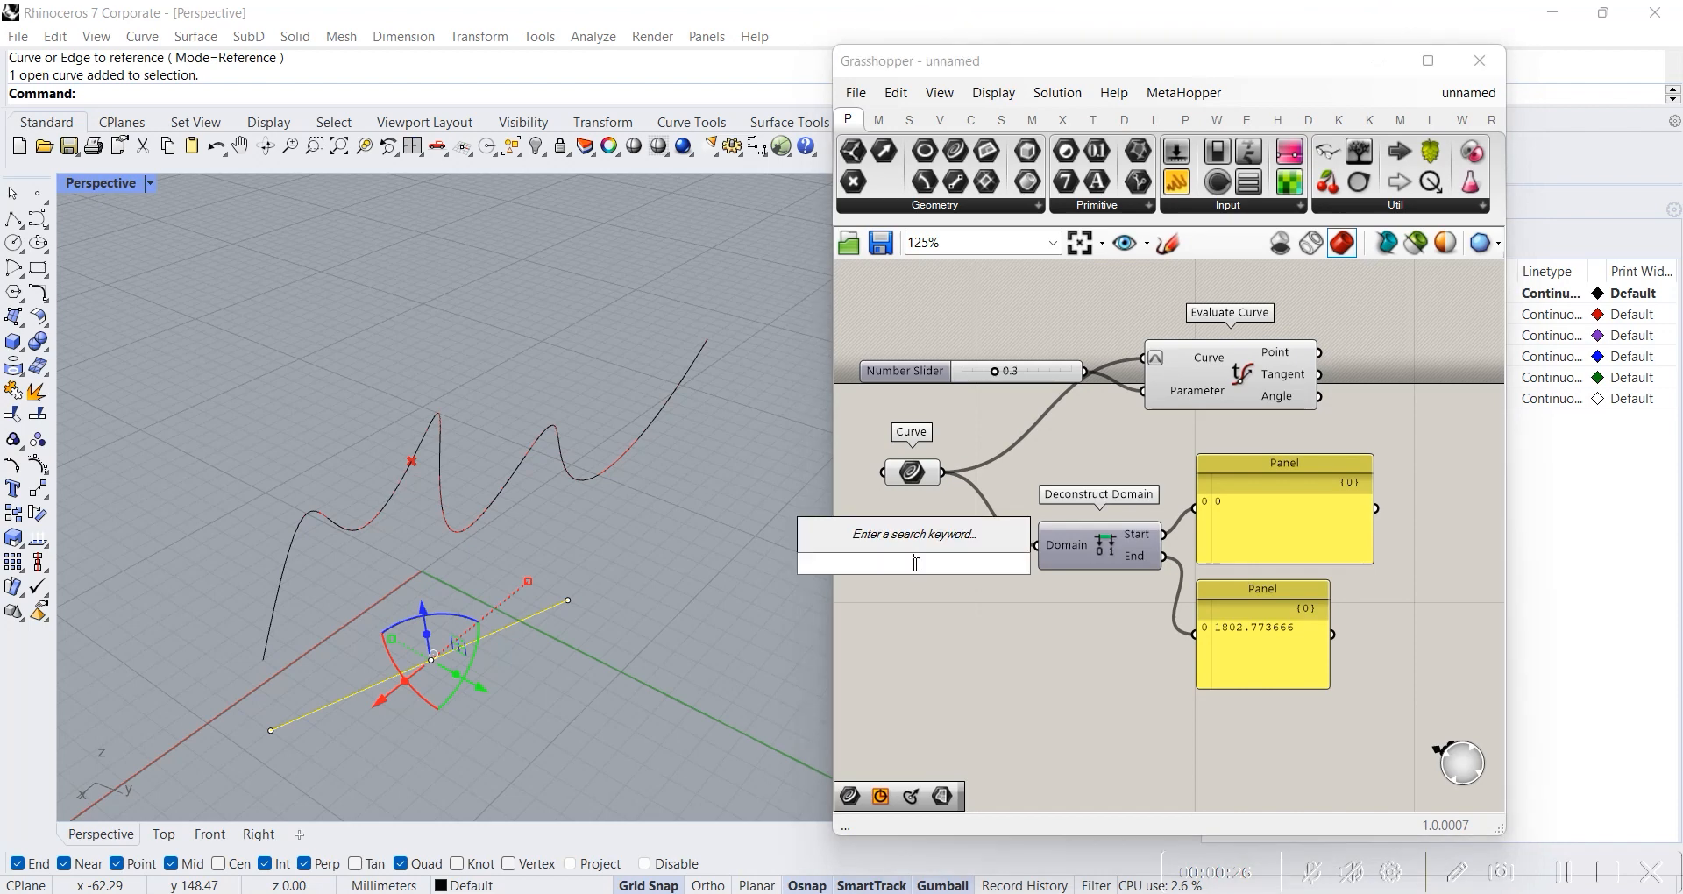
type("curve")
key("Return")
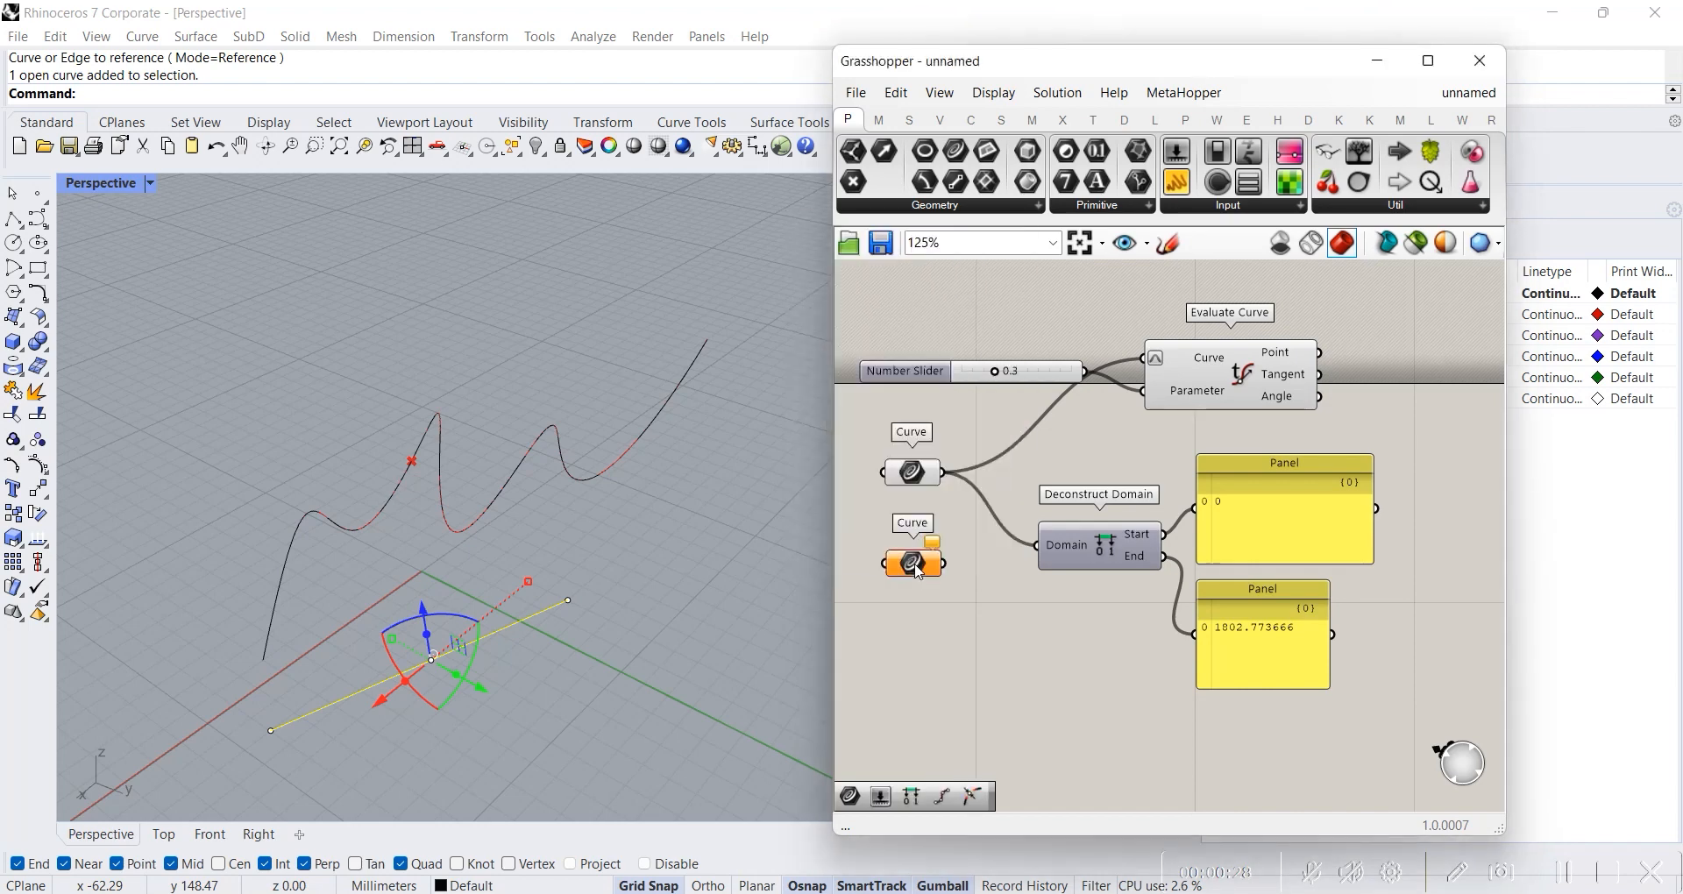
left_click_drag(944, 563, 1143, 358)
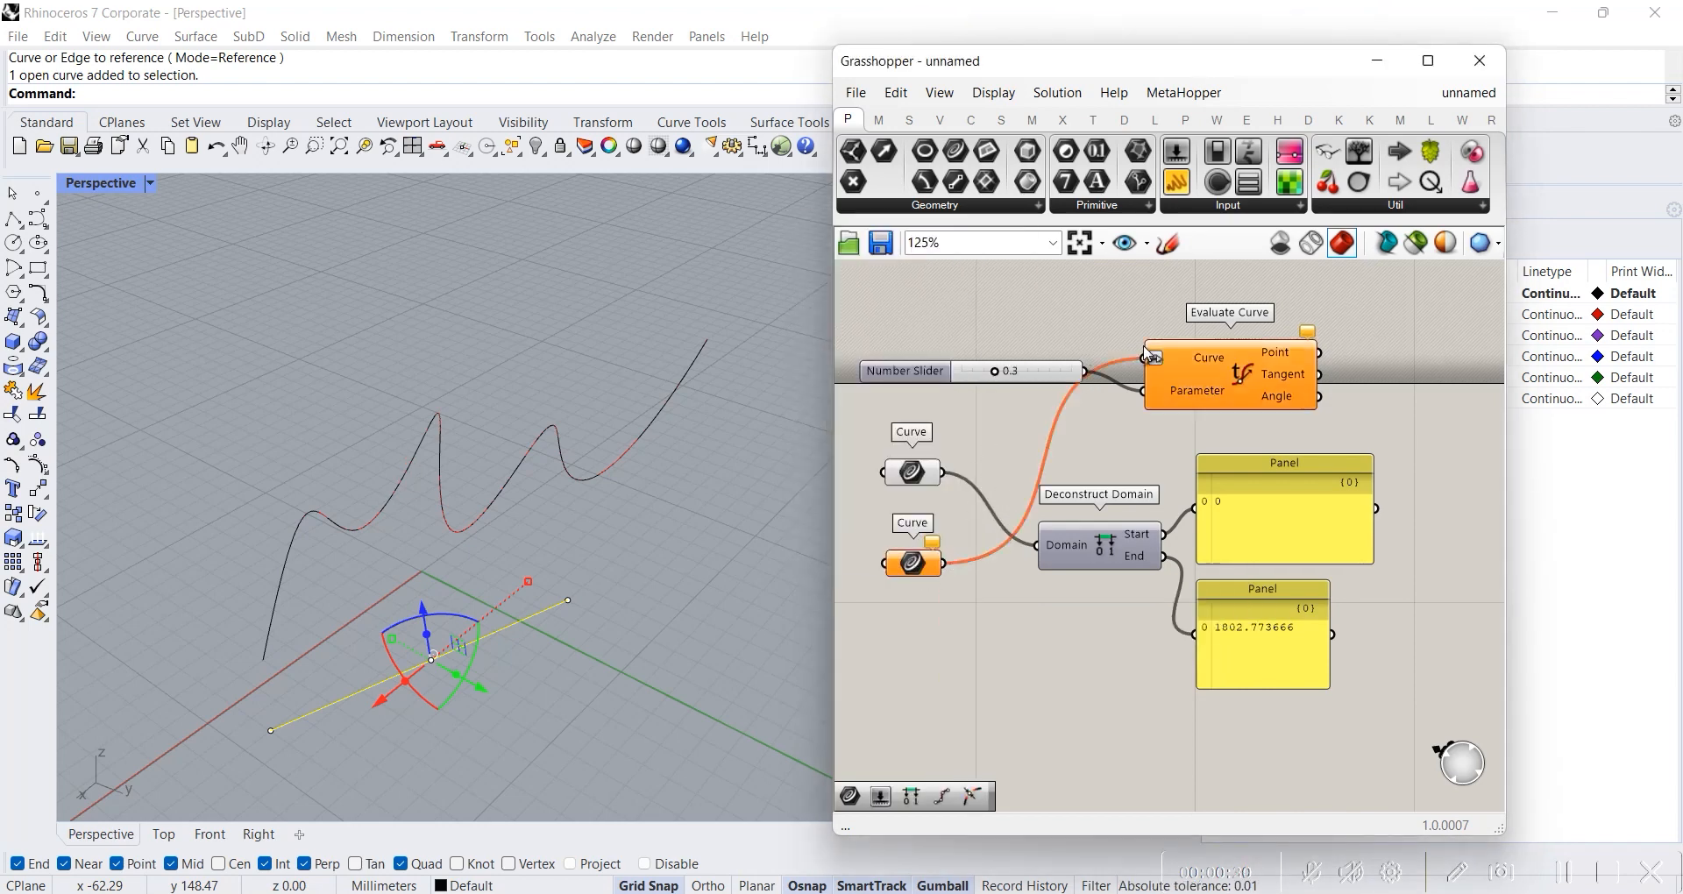
- Reference the straight line in the second Curve parameter and lower the number slider to move the evaluated point along it
right_click_drag(1101, 440, 1138, 450)
left_click(947, 574)
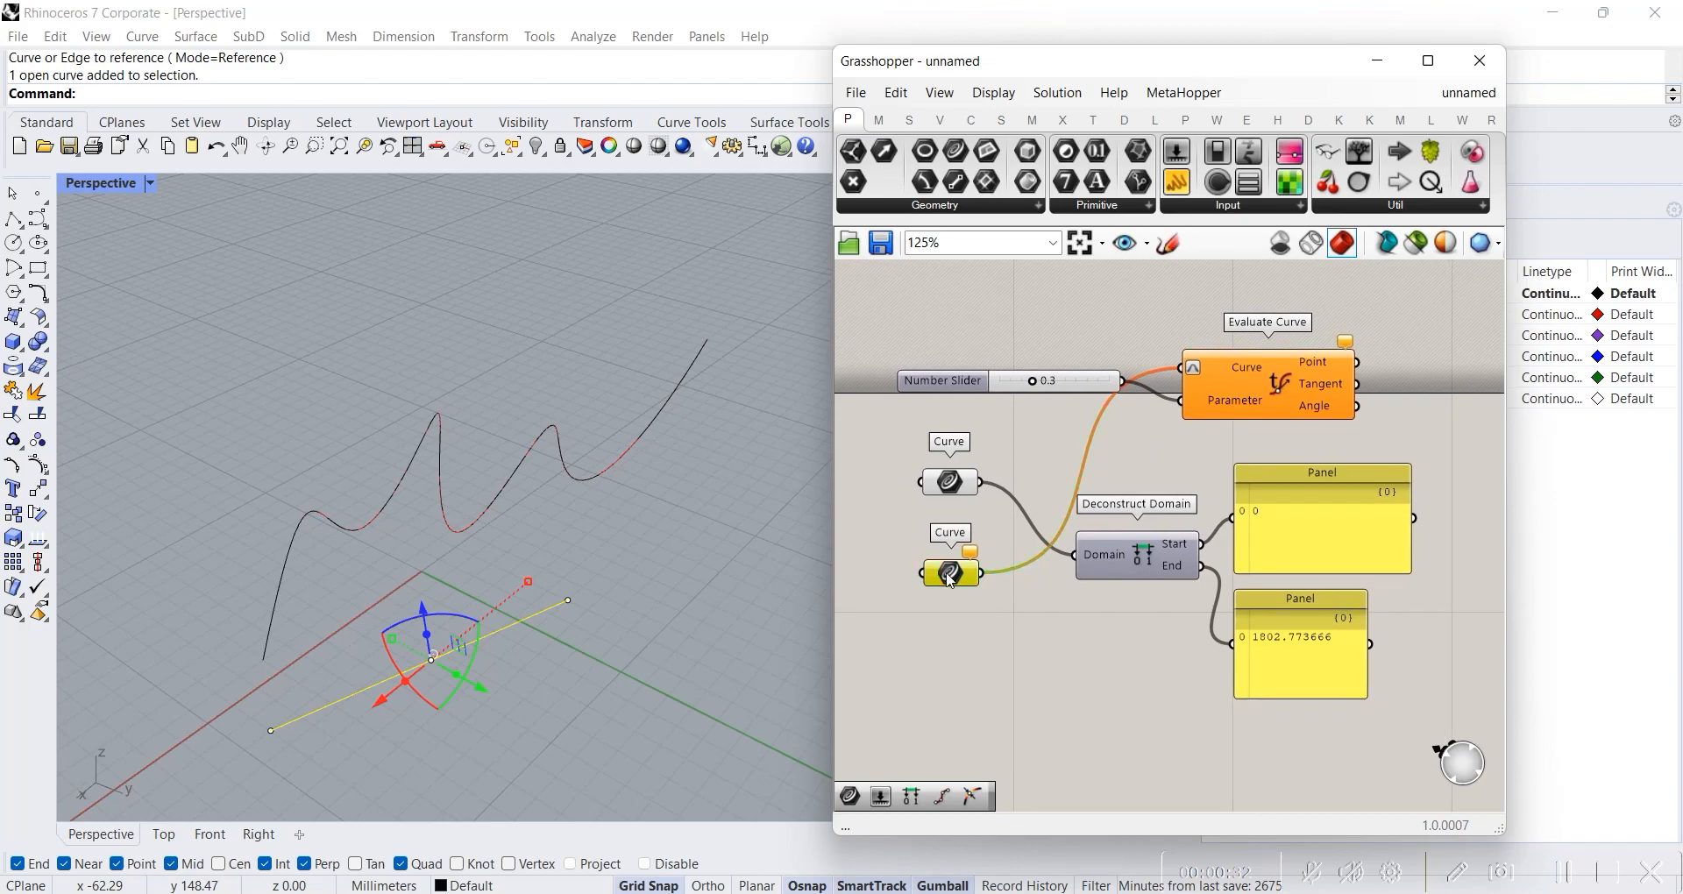
right_click(950, 574)
left_click(1095, 741)
left_click(504, 648)
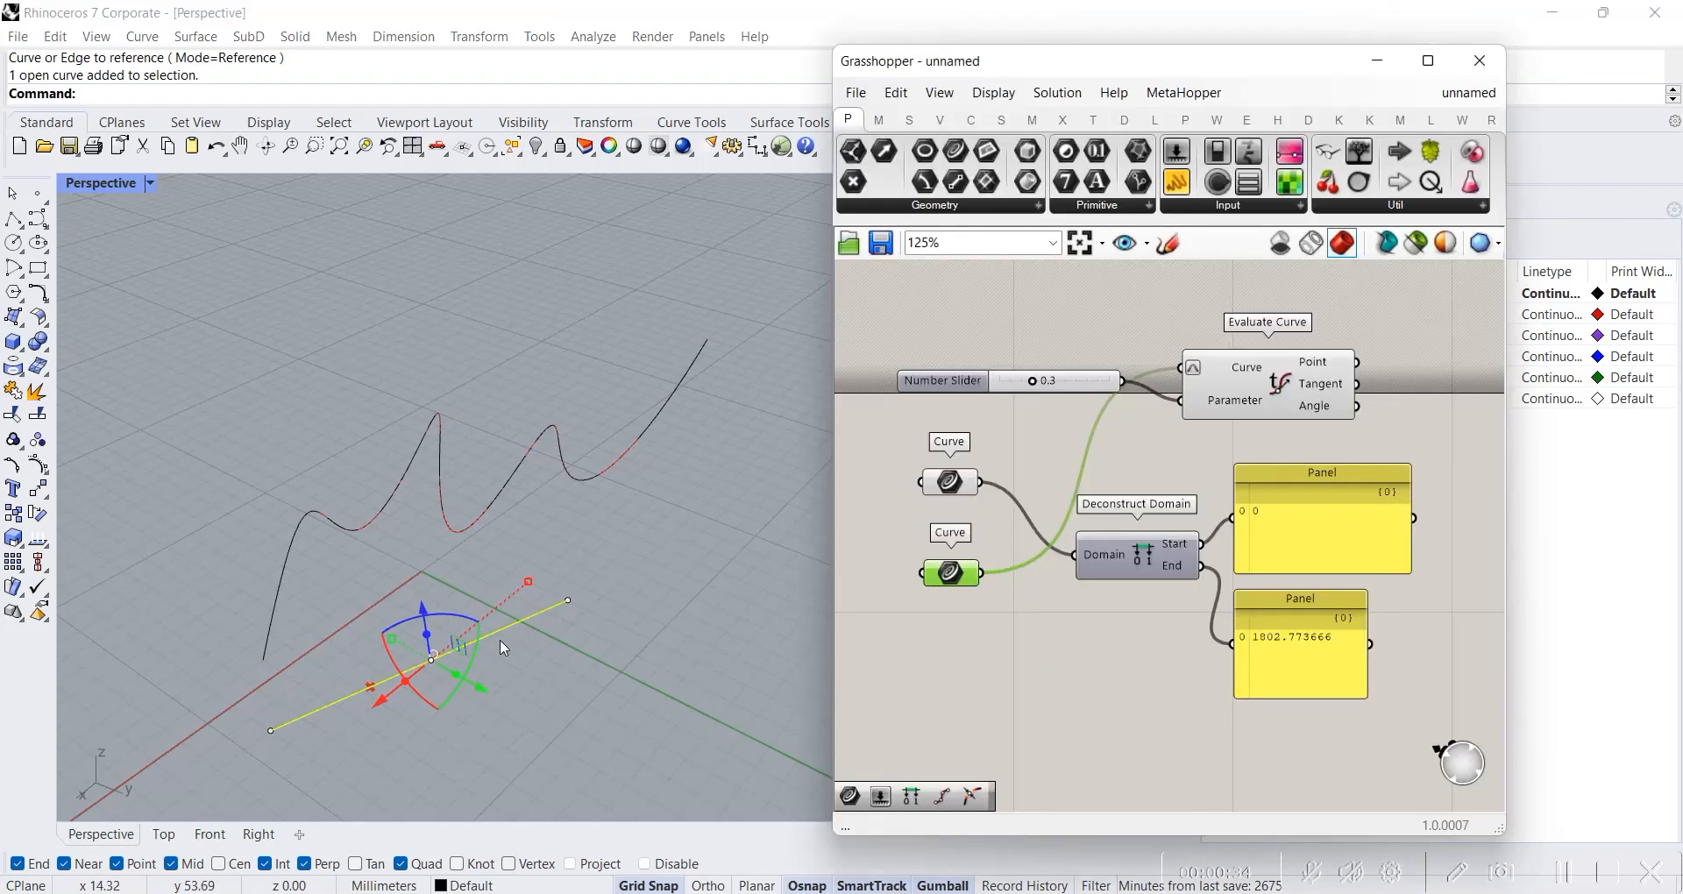
left_click(517, 623)
left_click(565, 686)
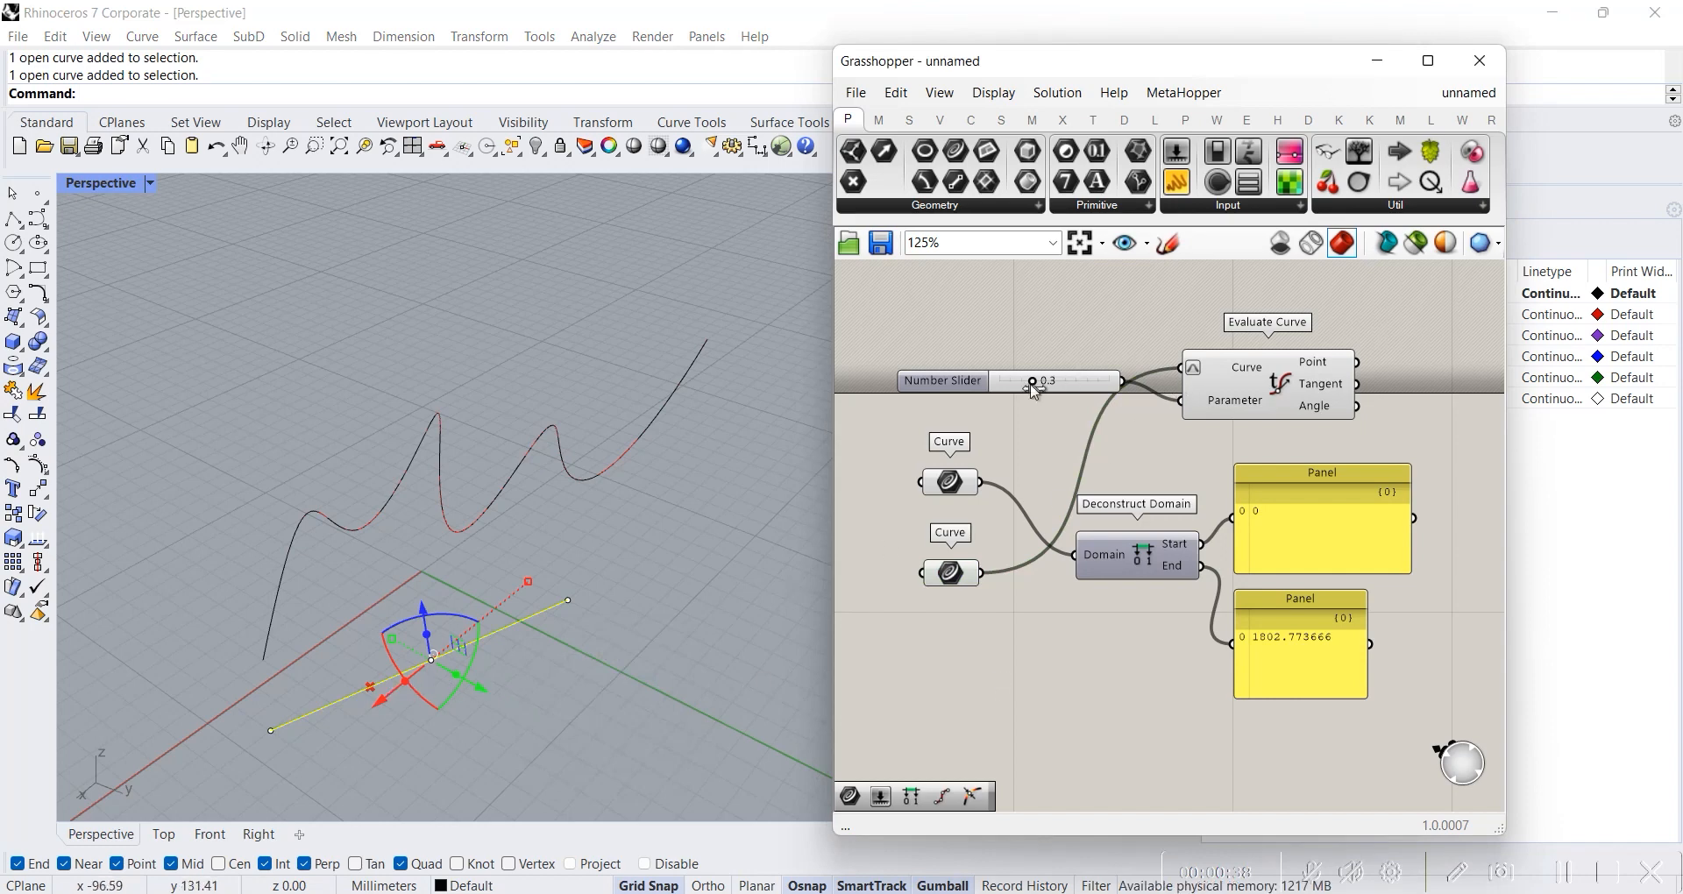
mouse_move(1034, 390)
left_mouse_down()
mouse_move(1174, 386)
mouse_move(1008, 386)
left_mouse_up()
left_click(673, 531)
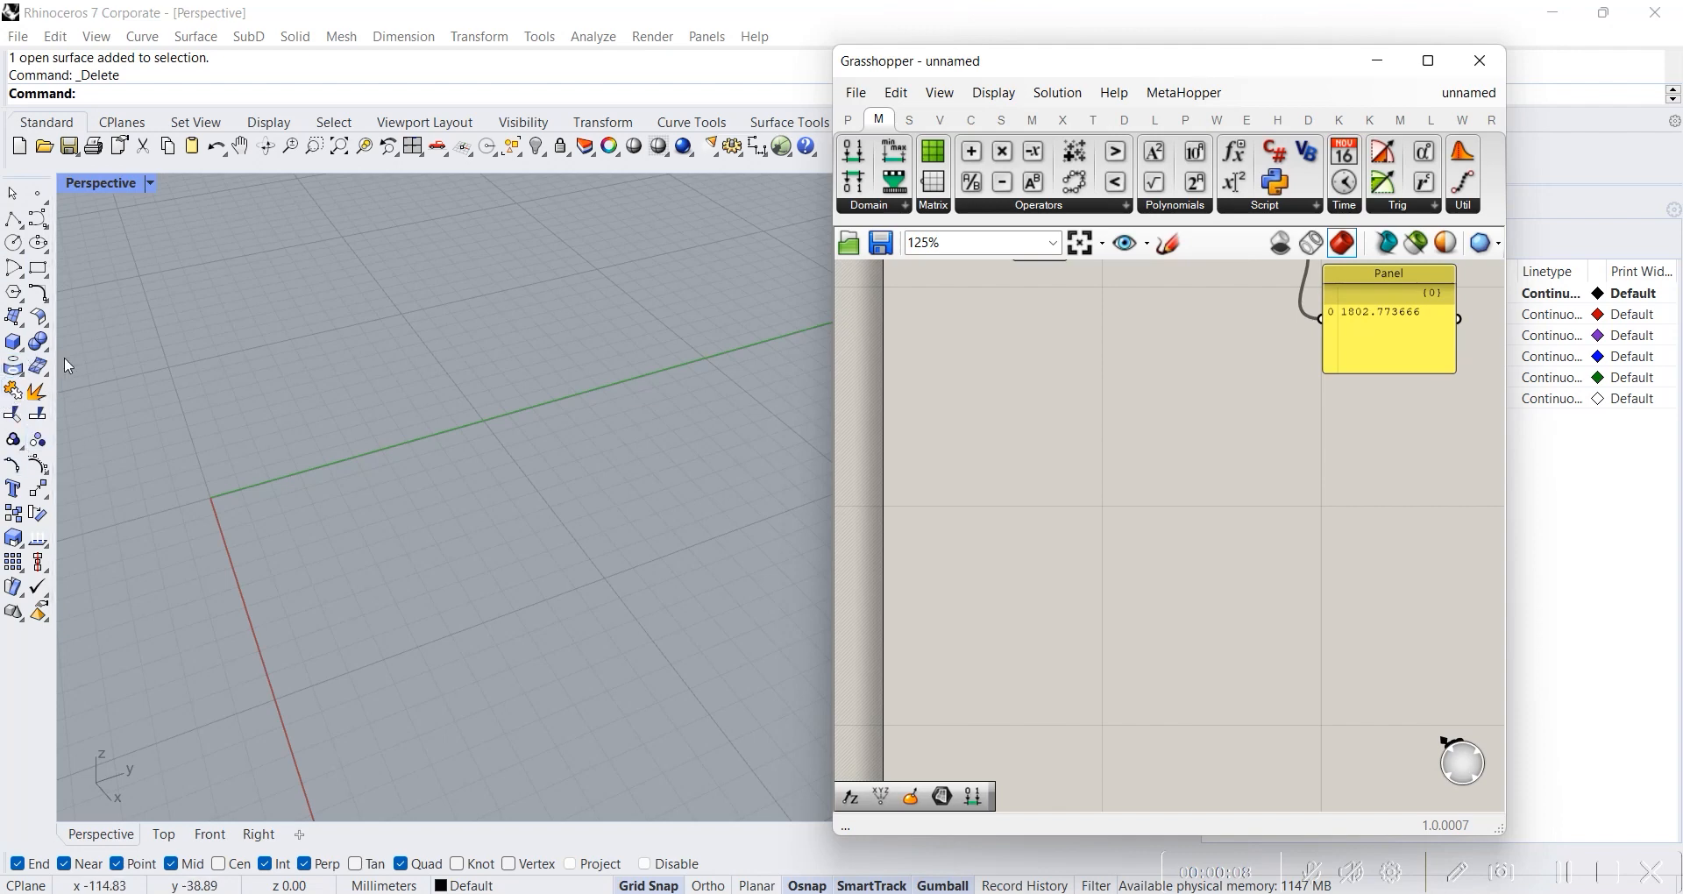
- Create a 50 by 100 mm rectangular surface from four corner points, starting at the origin in the Perspective viewport
left_click(13, 317)
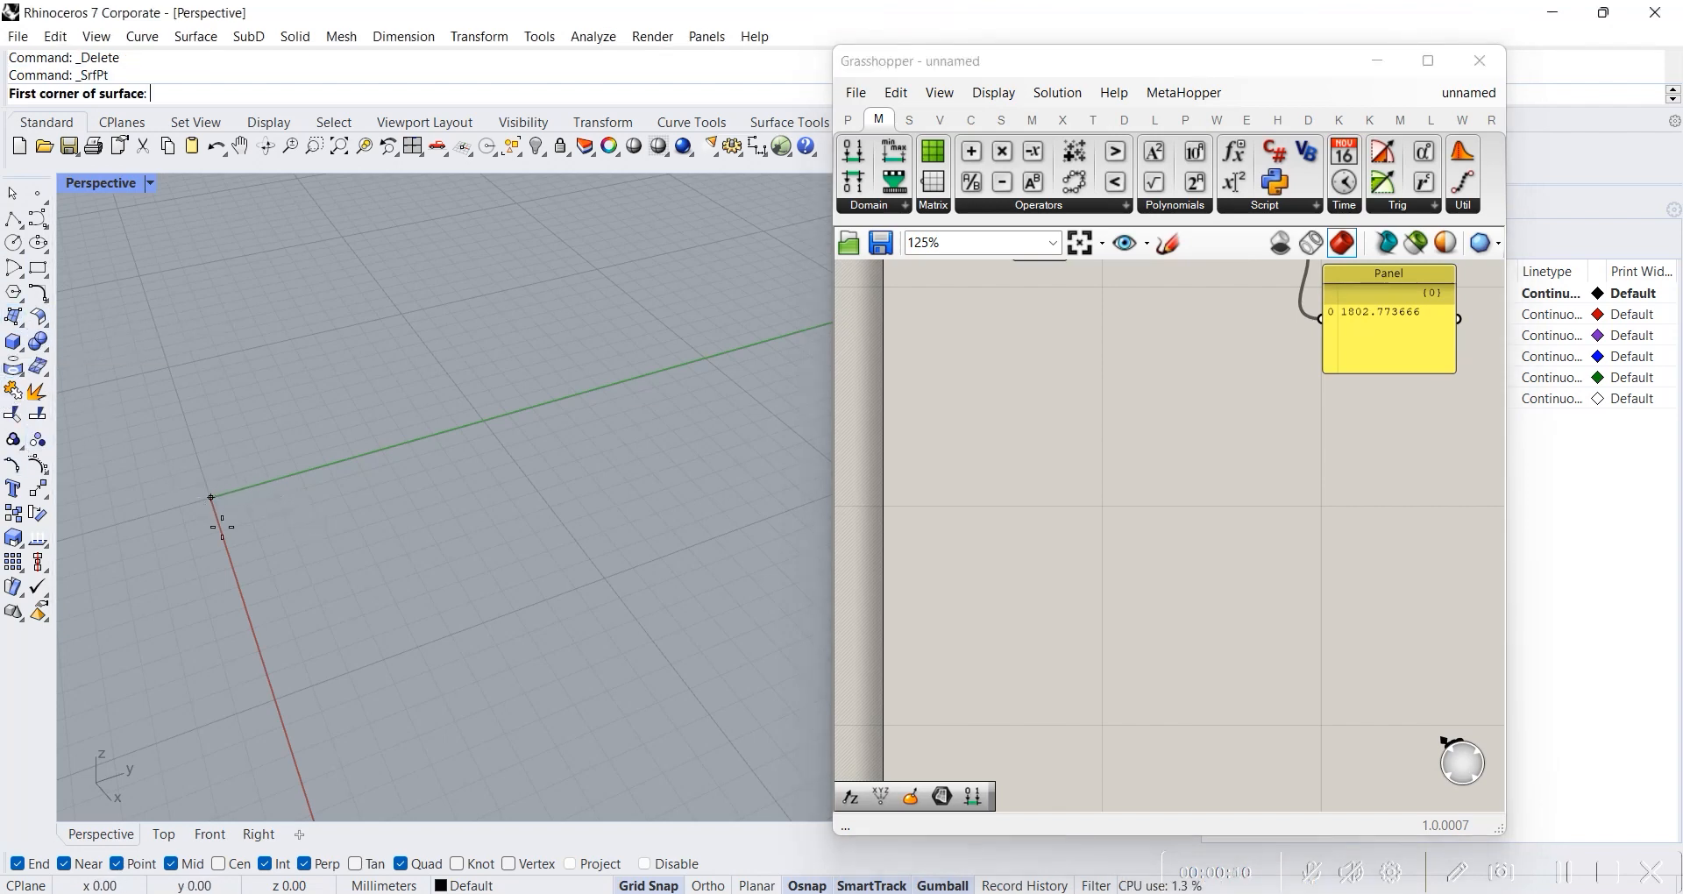
right_click_drag(240, 515, 299, 512)
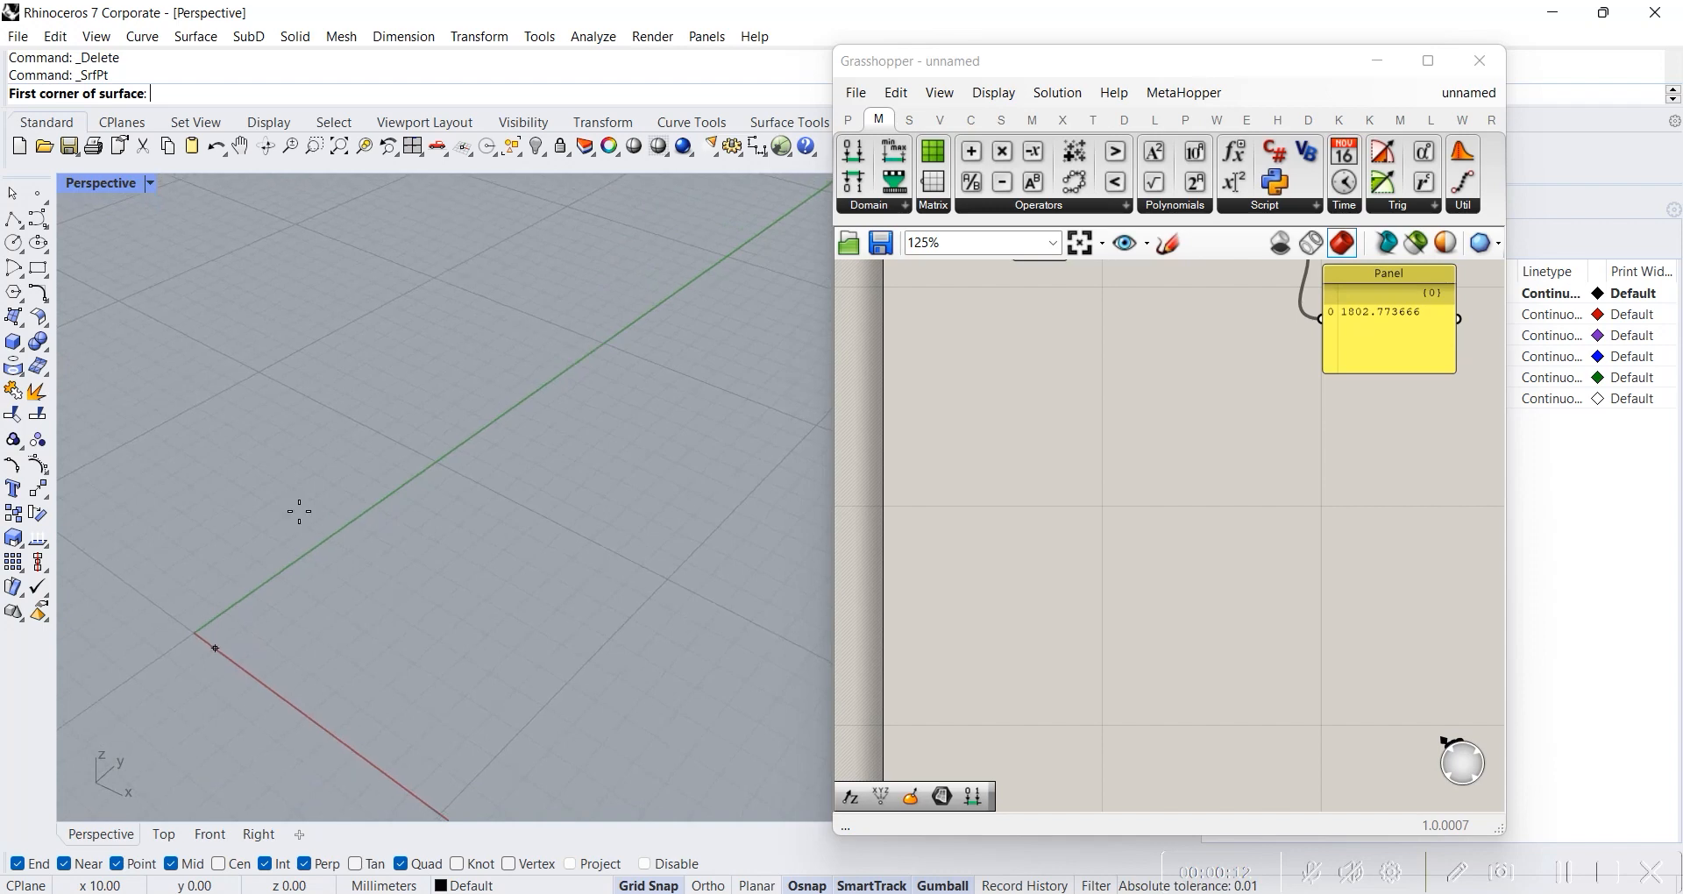
right_click_drag(261, 726, 173, 579)
left_click(150, 568)
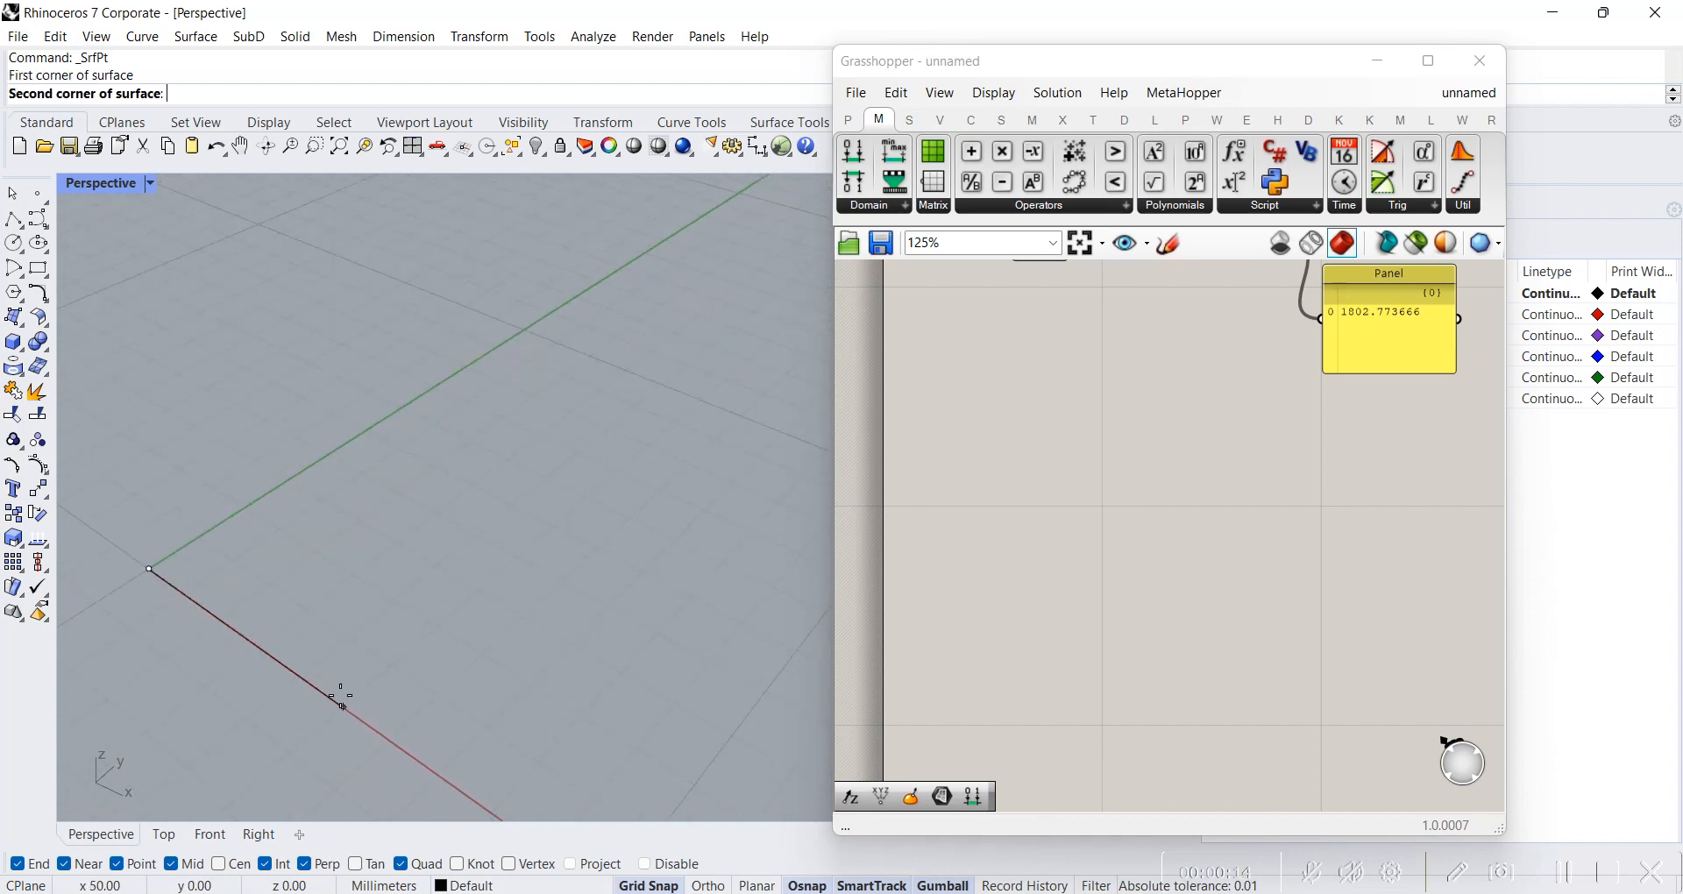
left_click(343, 706)
left_click(701, 401)
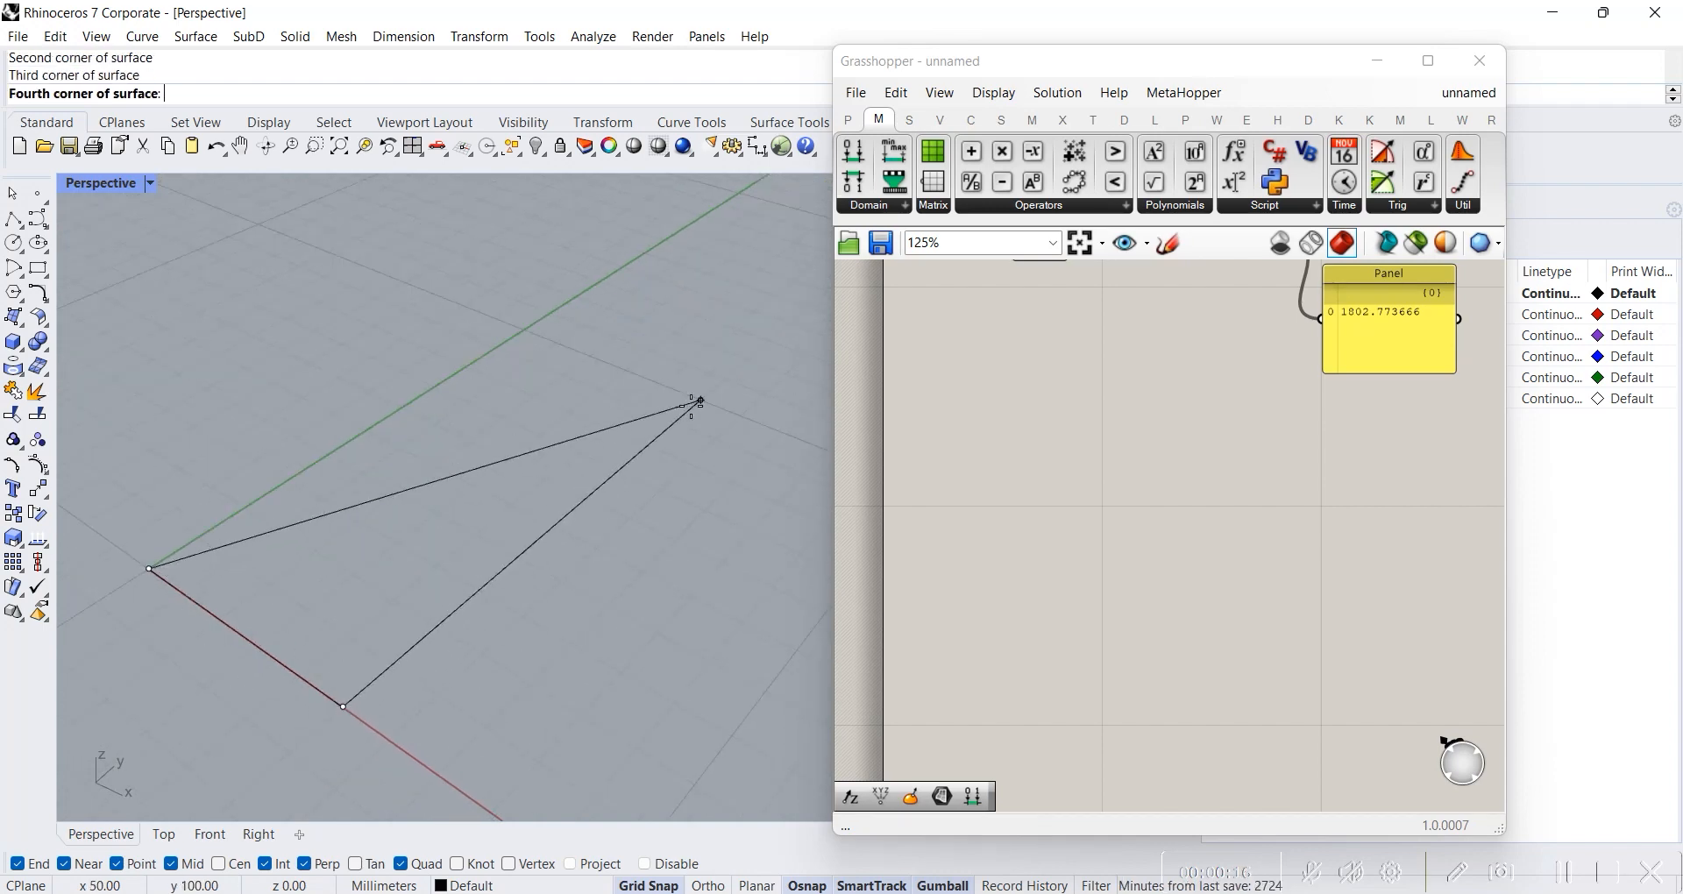
left_click(525, 333)
scroll(689, 491, "down", 3)
right_click_drag(689, 490, 579, 462)
left_click(579, 462)
right_click_drag(693, 575, 729, 492)
left_click(730, 495)
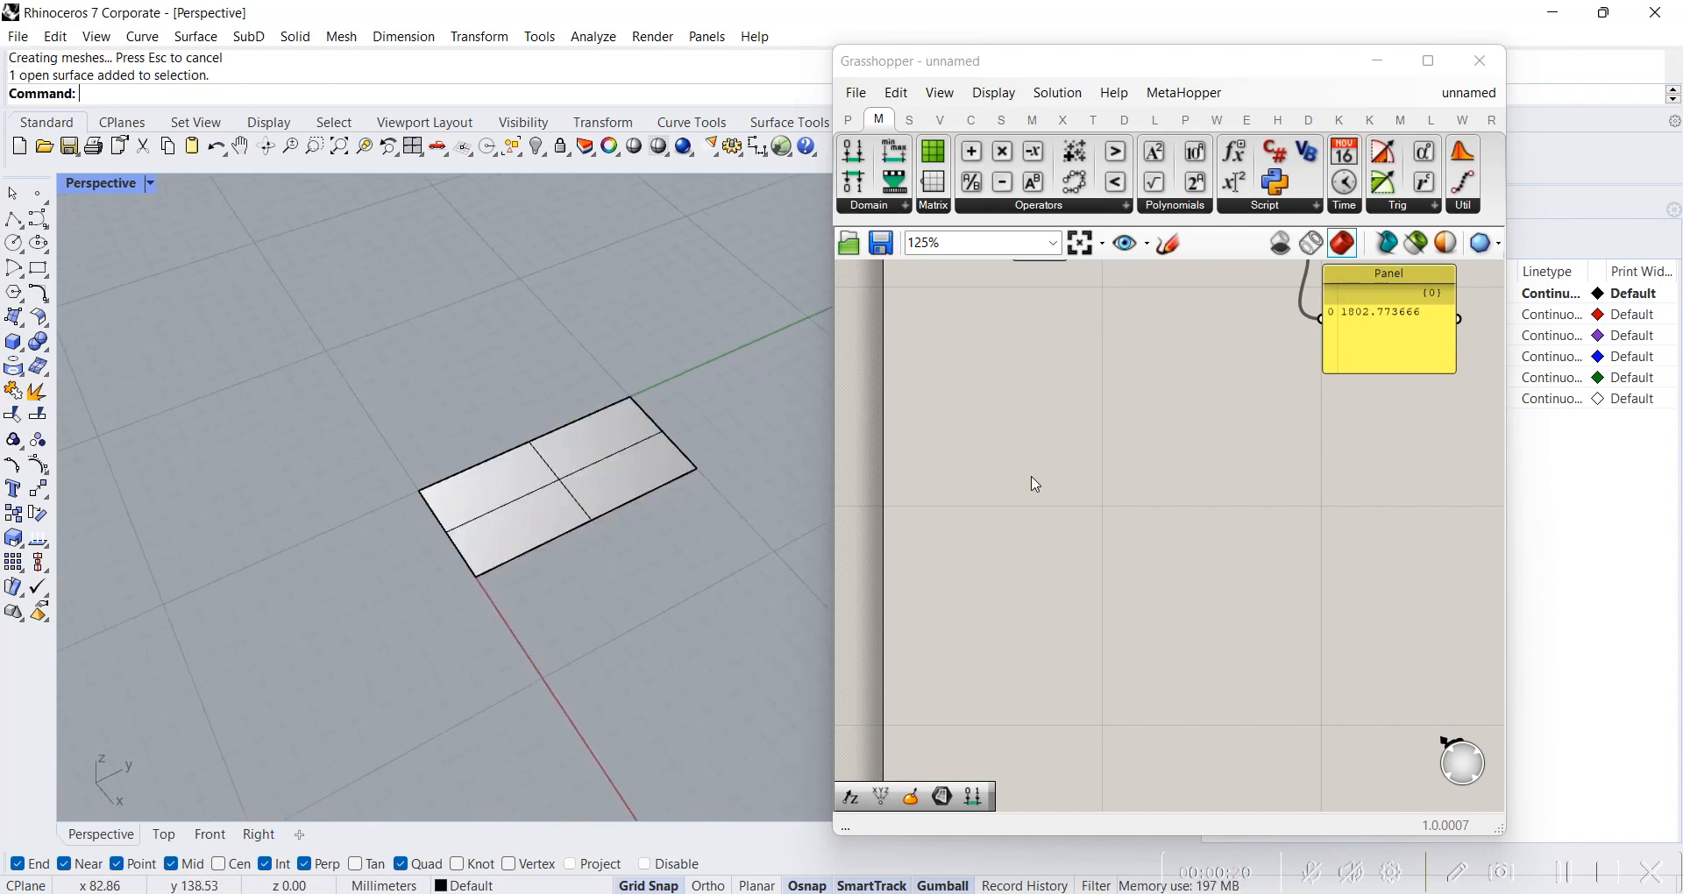
- Add a Surface parameter to an empty area of the Grasshopper canvas
scroll(1030, 449, "up", 3)
double_click(1031, 450)
type("SURF")
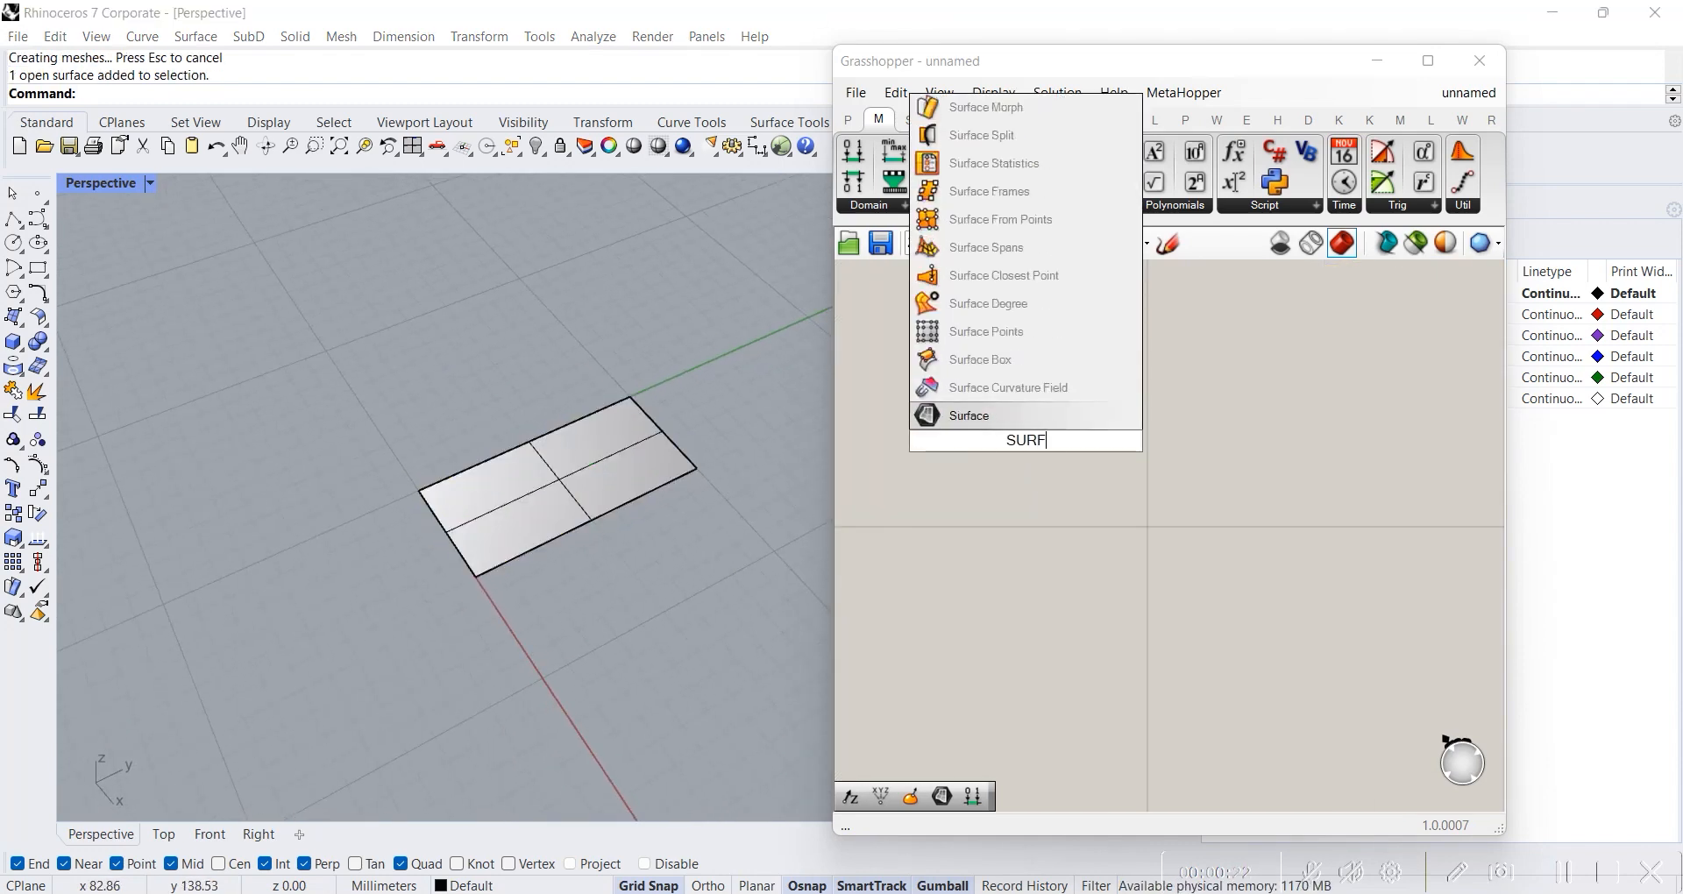
type("ACE")
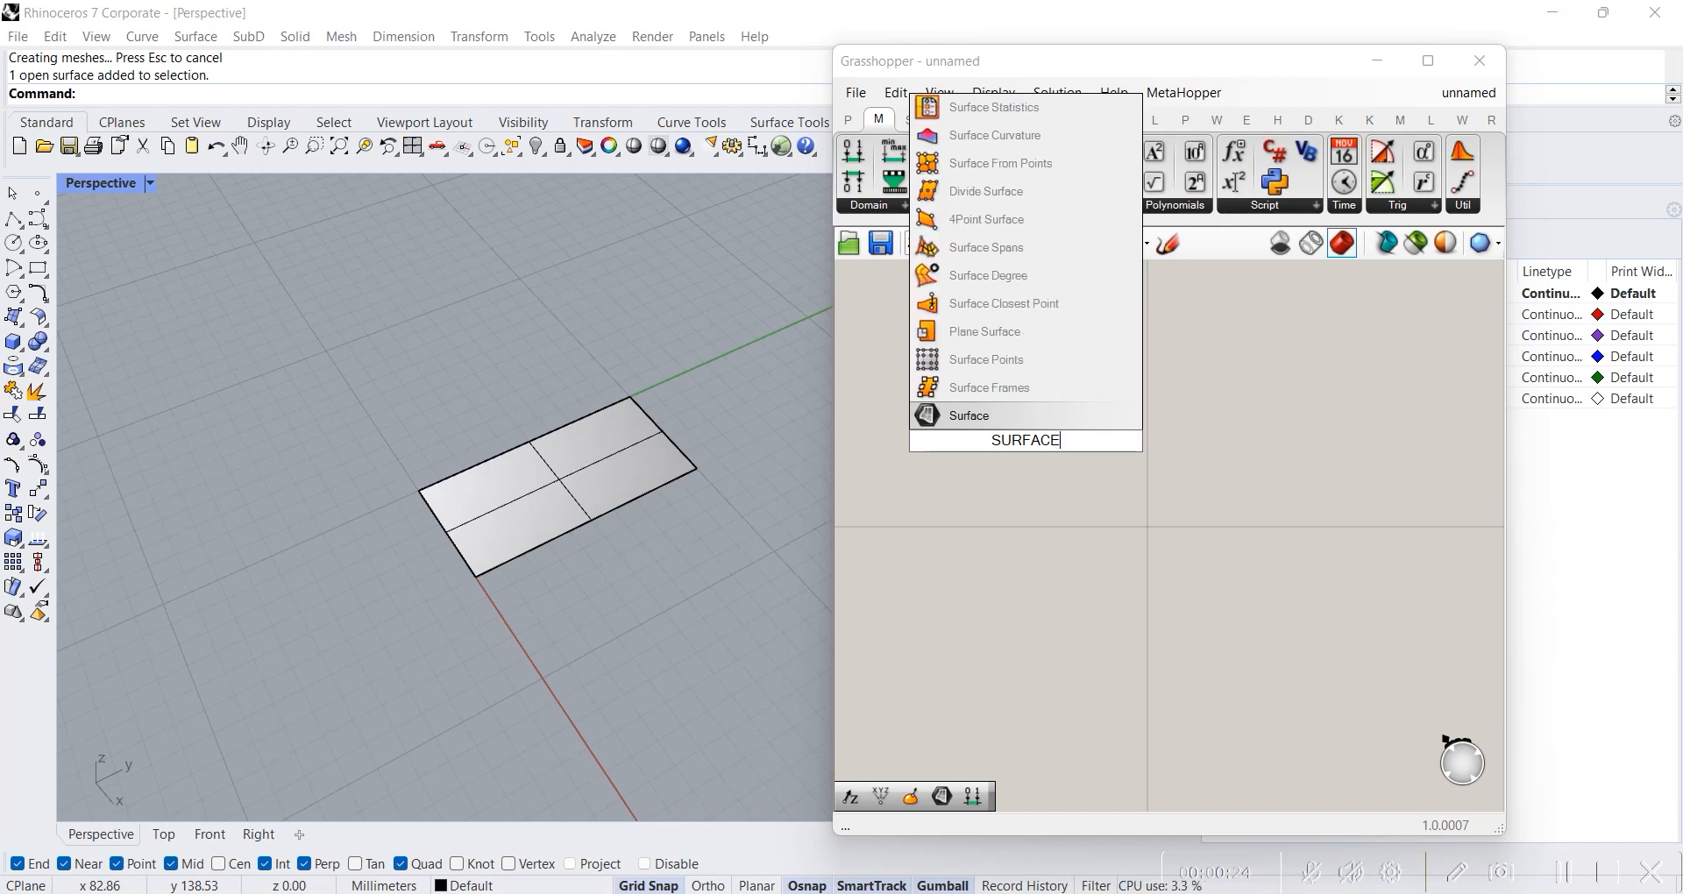
left_click(982, 416)
scroll(1084, 547, "up", 3)
right_click_drag(951, 498, 1032, 568)
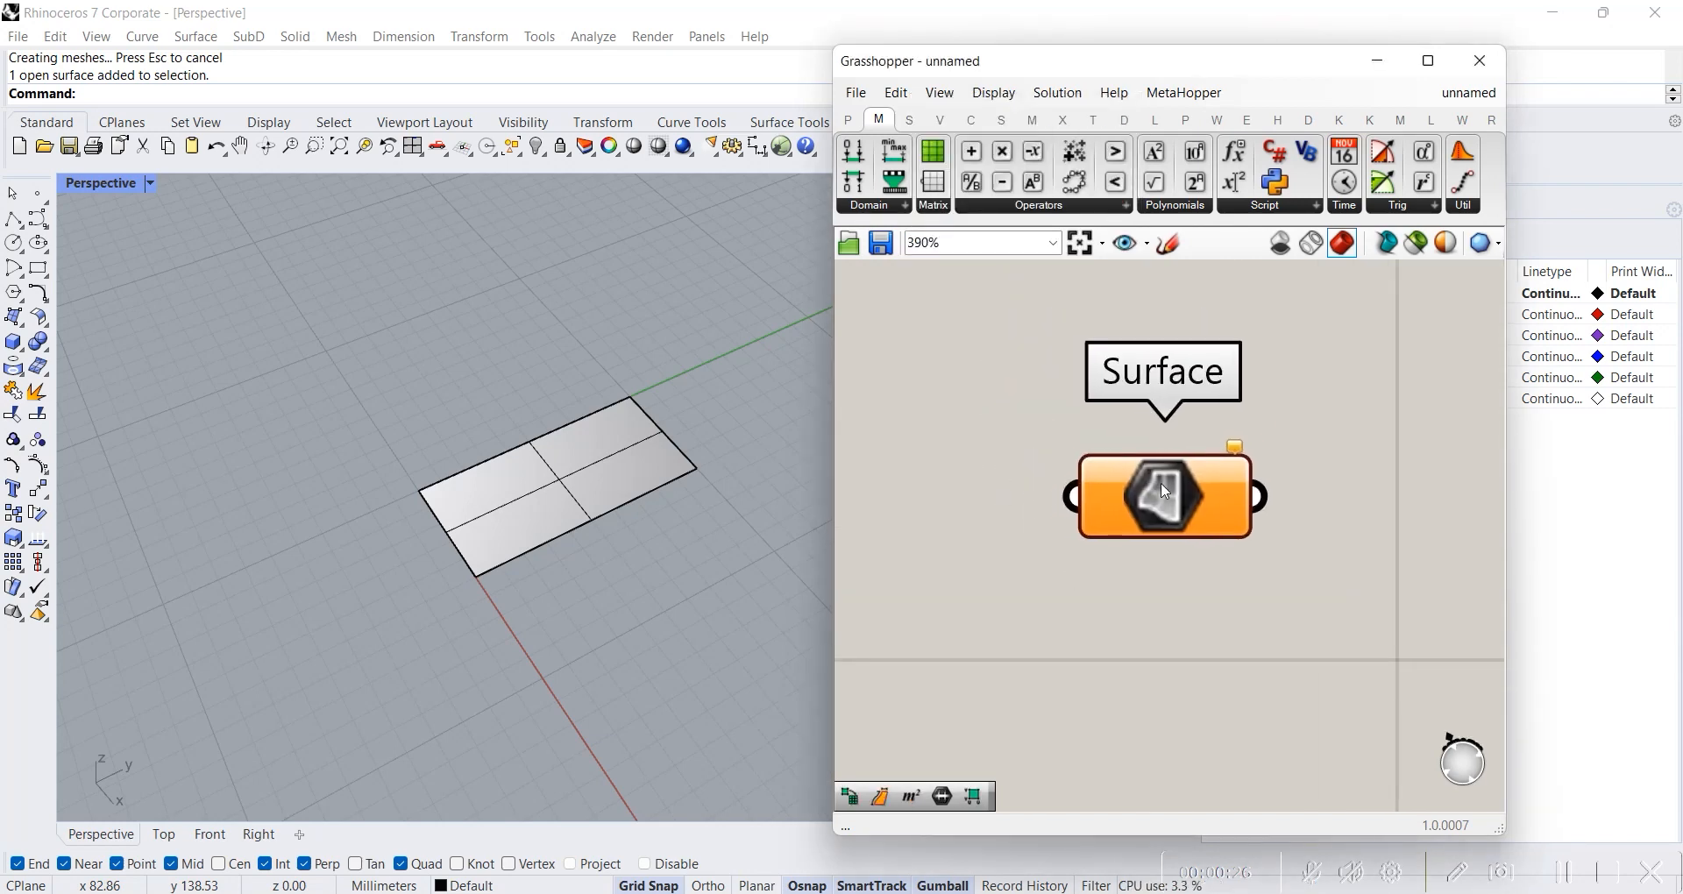
- Reference the rectangular Rhino surface in the Surface parameter
right_click(1161, 482)
left_click(1251, 741)
left_click(544, 489)
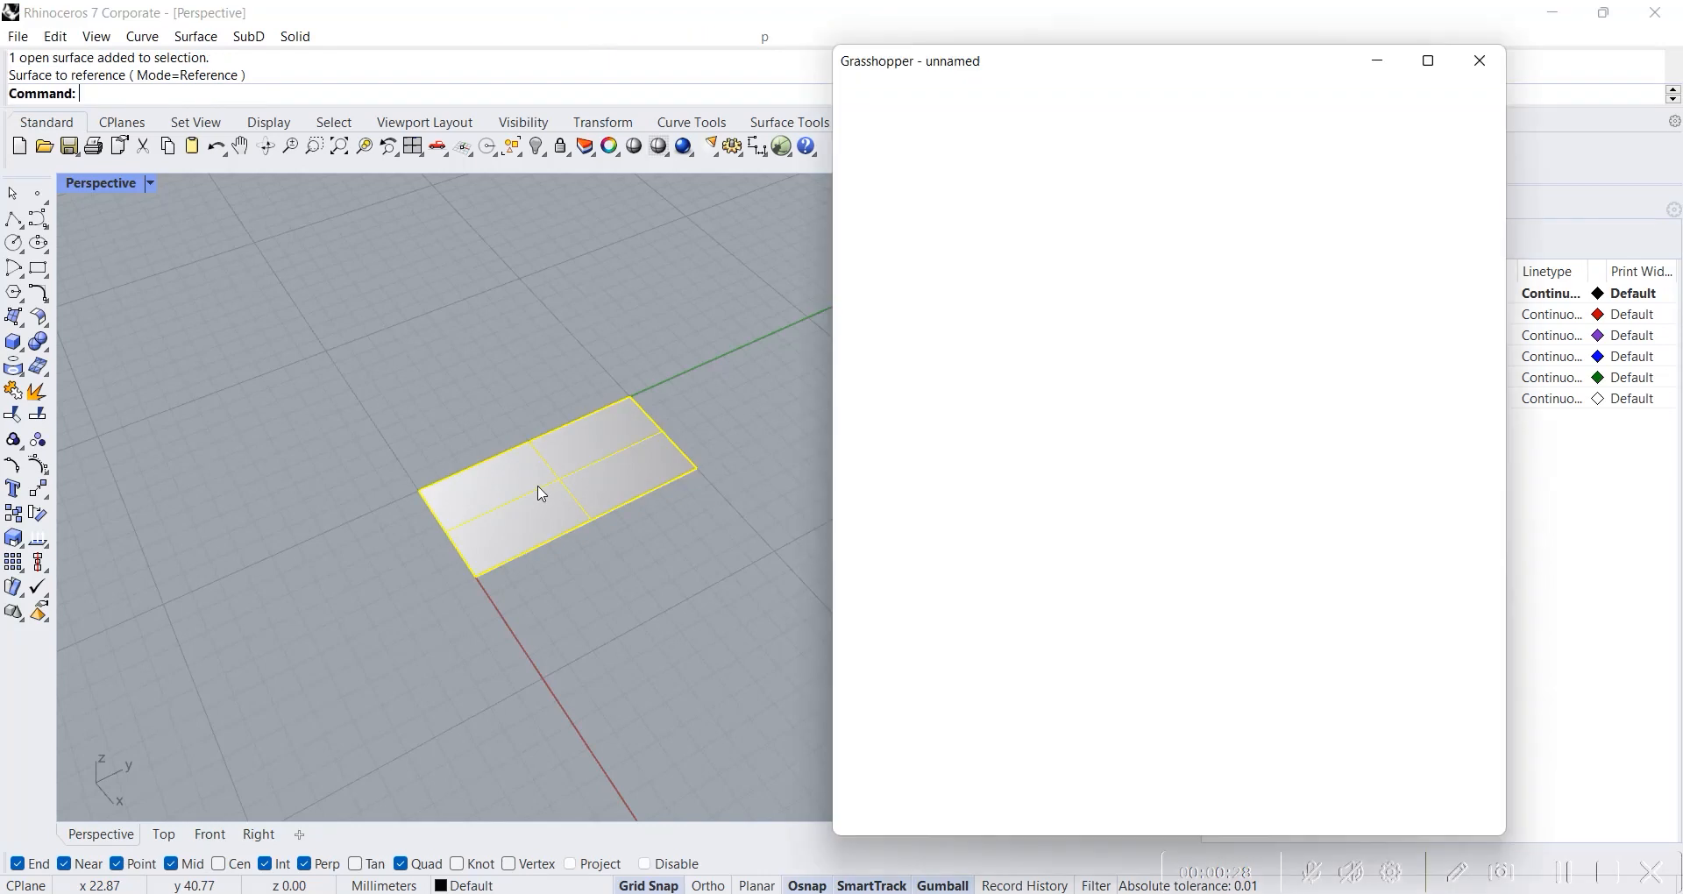
scroll(605, 502, "down", 5)
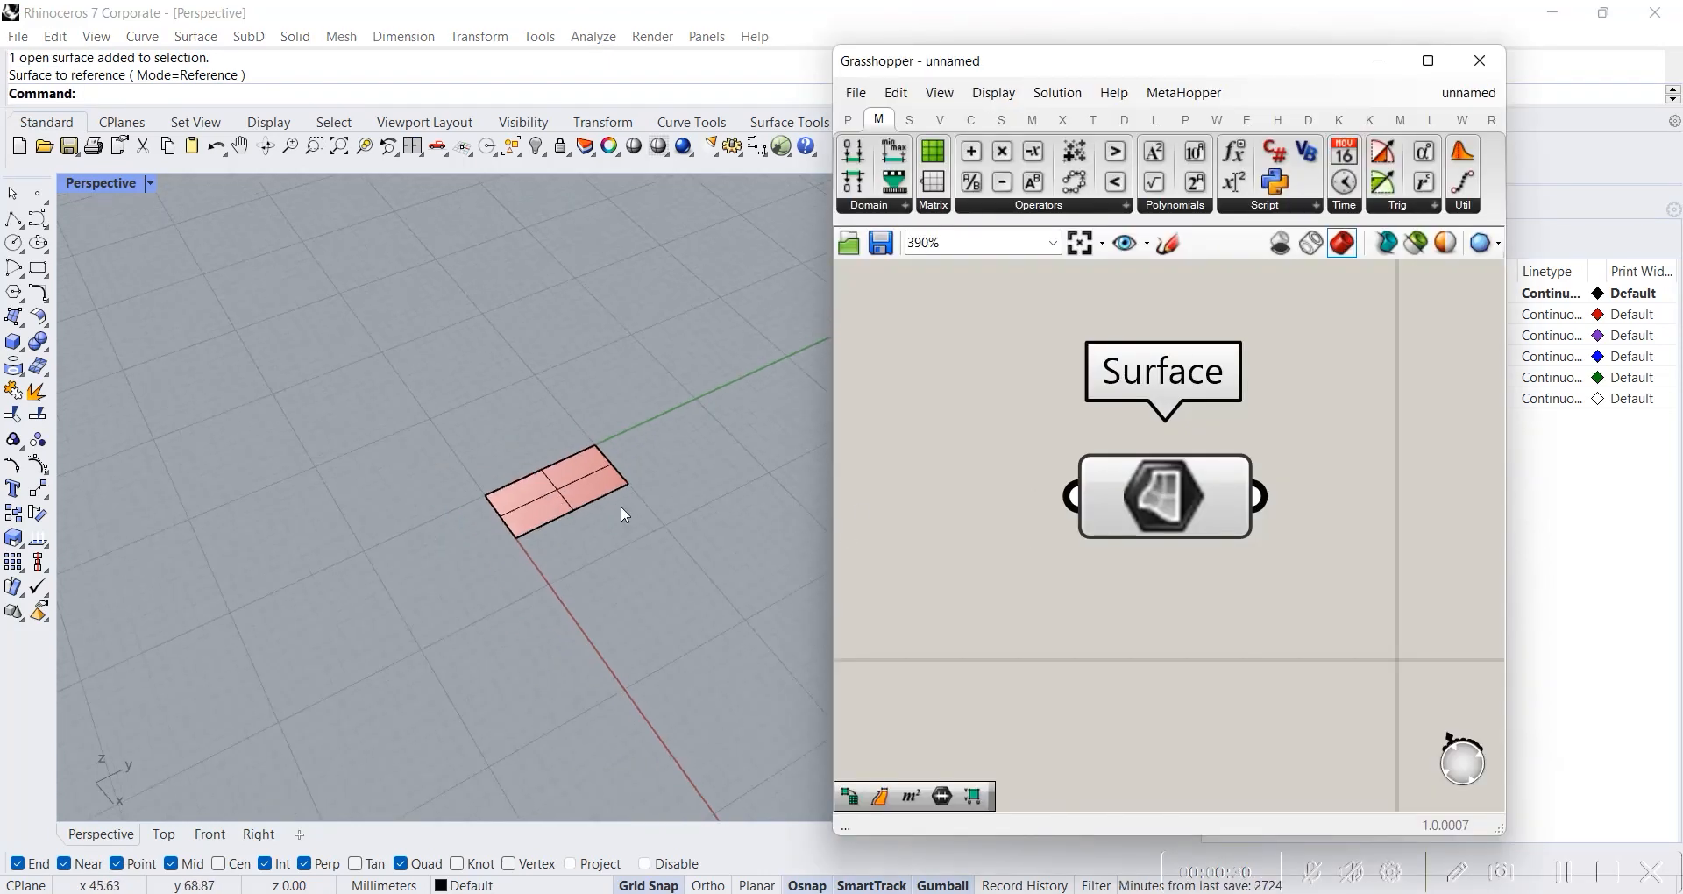
scroll(581, 483, "up", 5)
right_click_drag(666, 541, 535, 547, "shift")
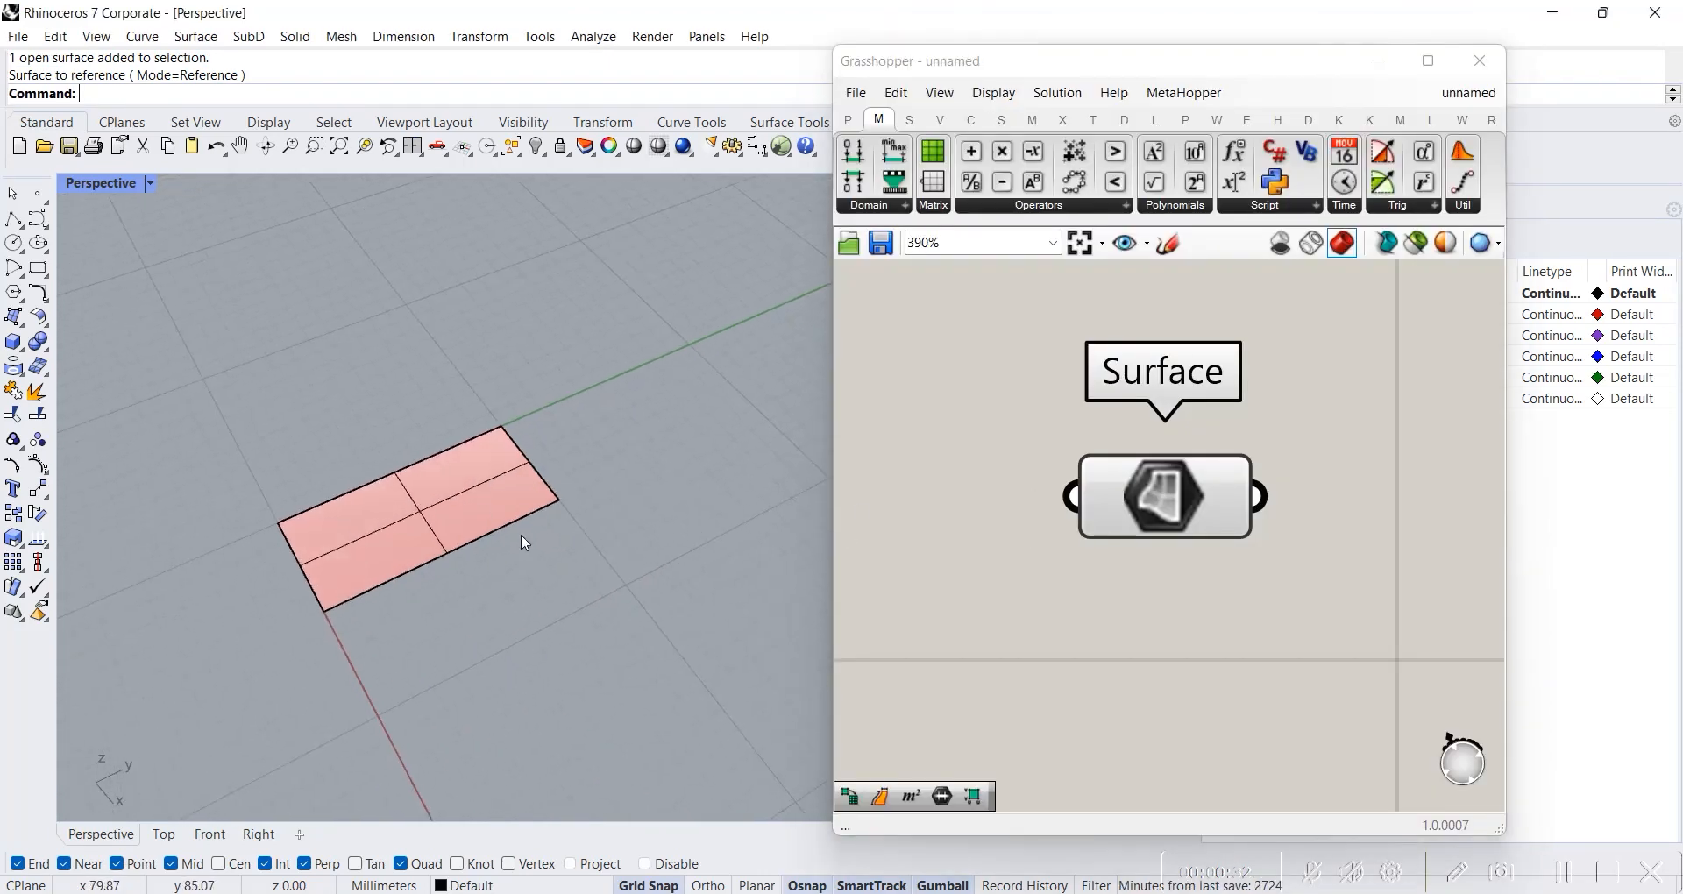
scroll(462, 504, "down", 5)
scroll(463, 506, "up", 6)
left_click(398, 484)
left_click(565, 577)
left_click(455, 495)
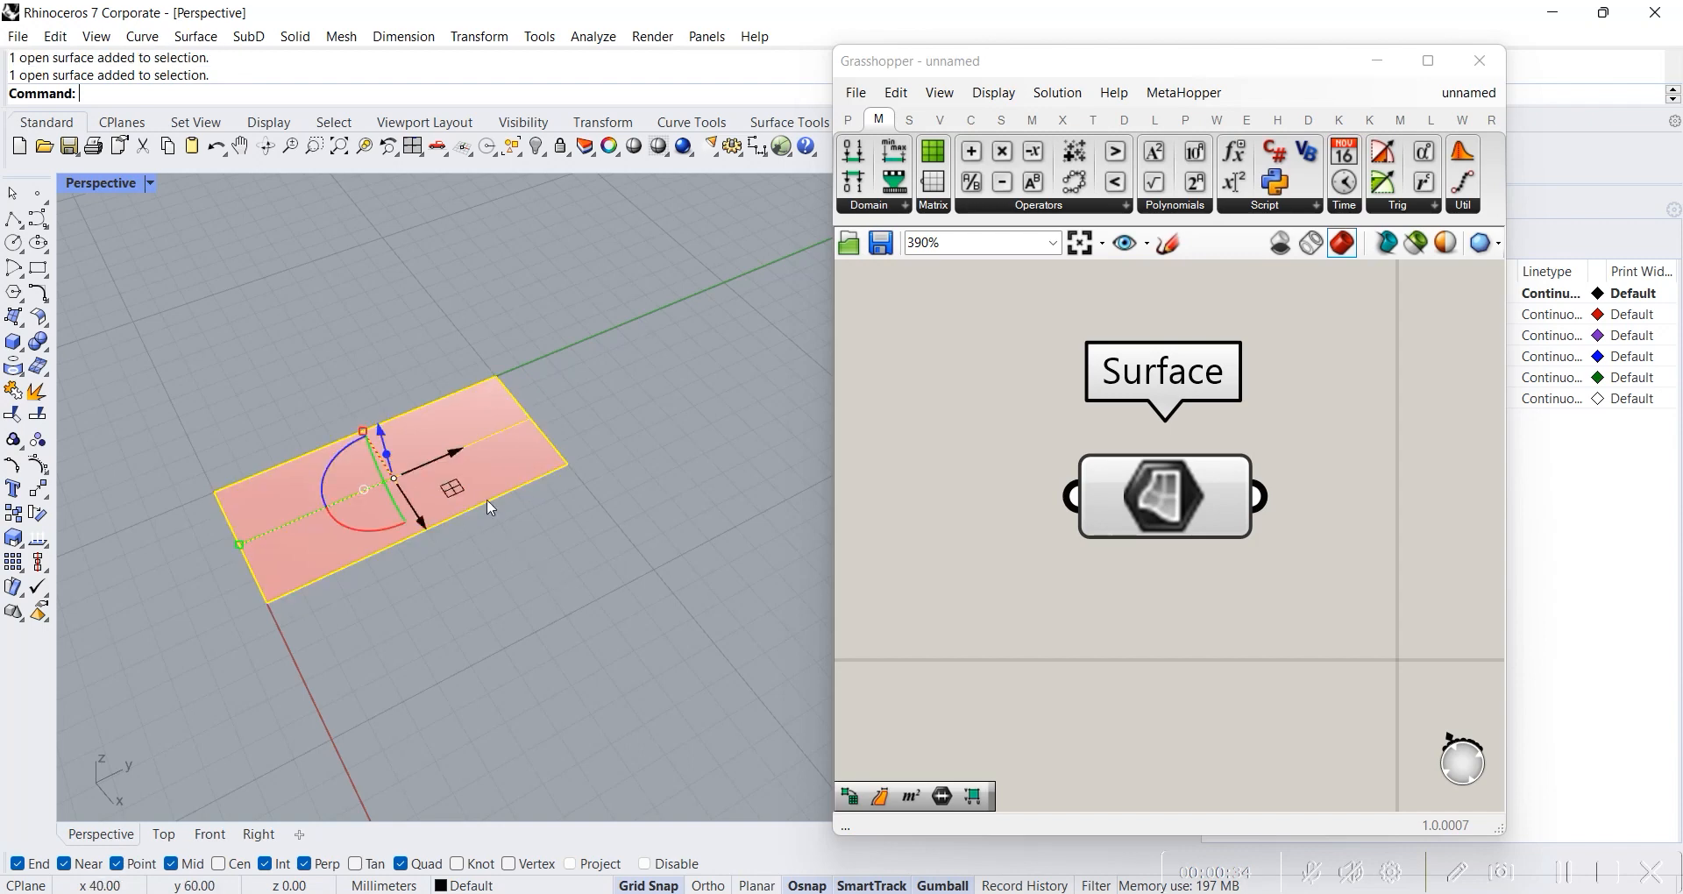
scroll(1234, 595, "down", 2)
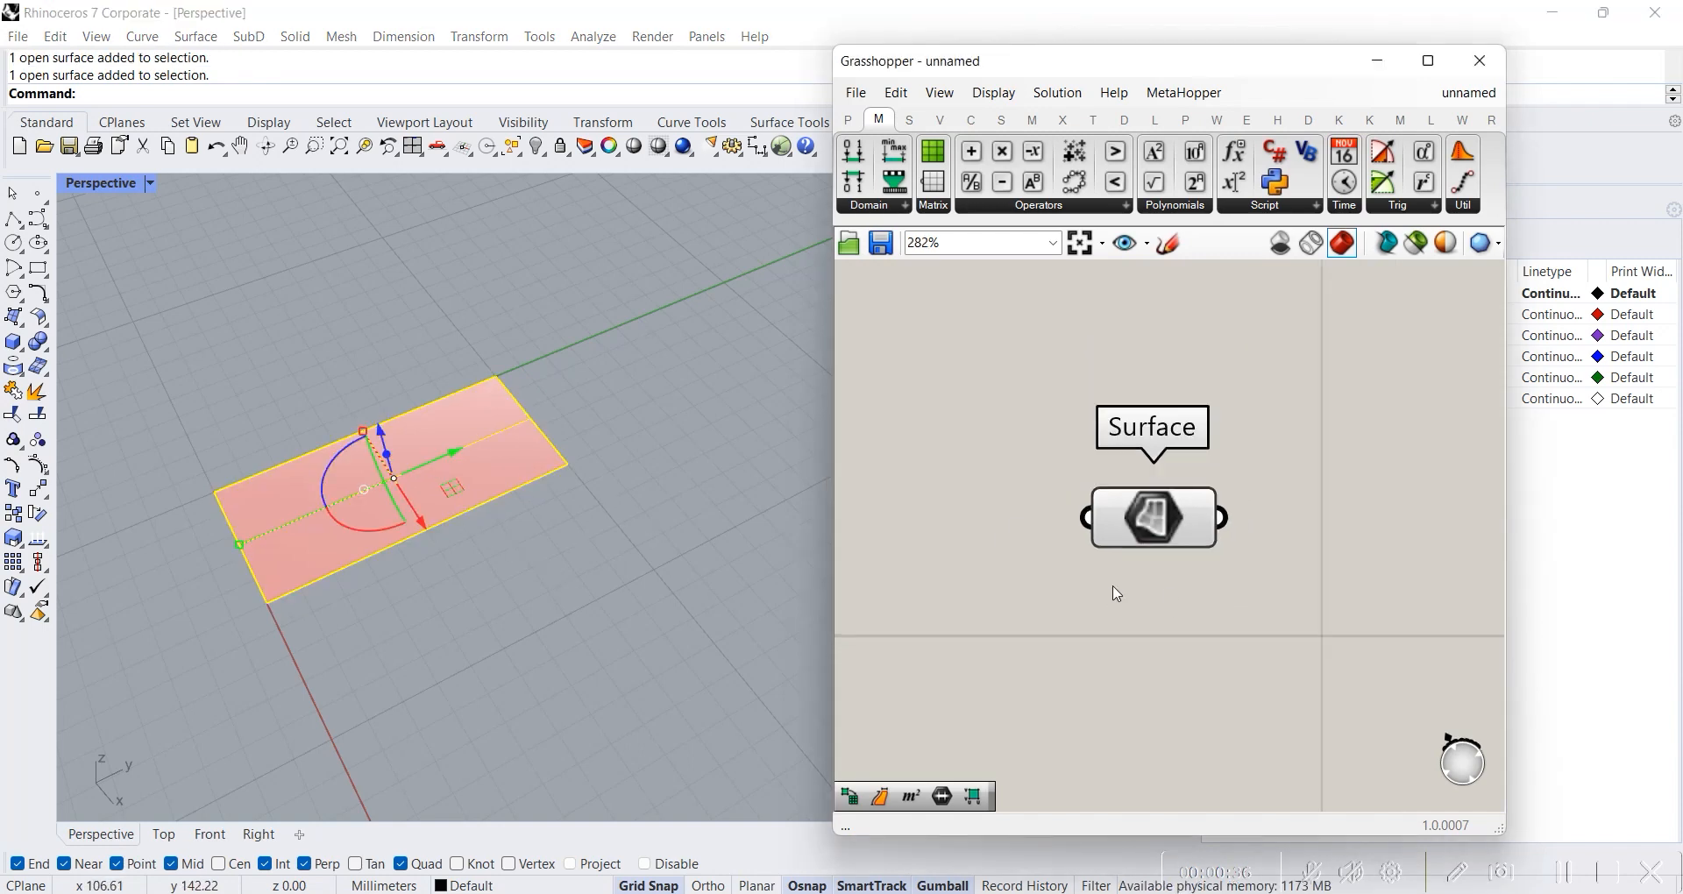
left_click(624, 552)
- Add a Deconstruct Domain² component beside the Surface parameter and connect the surface to its Domain input
right_click_drag(1240, 563, 1153, 519)
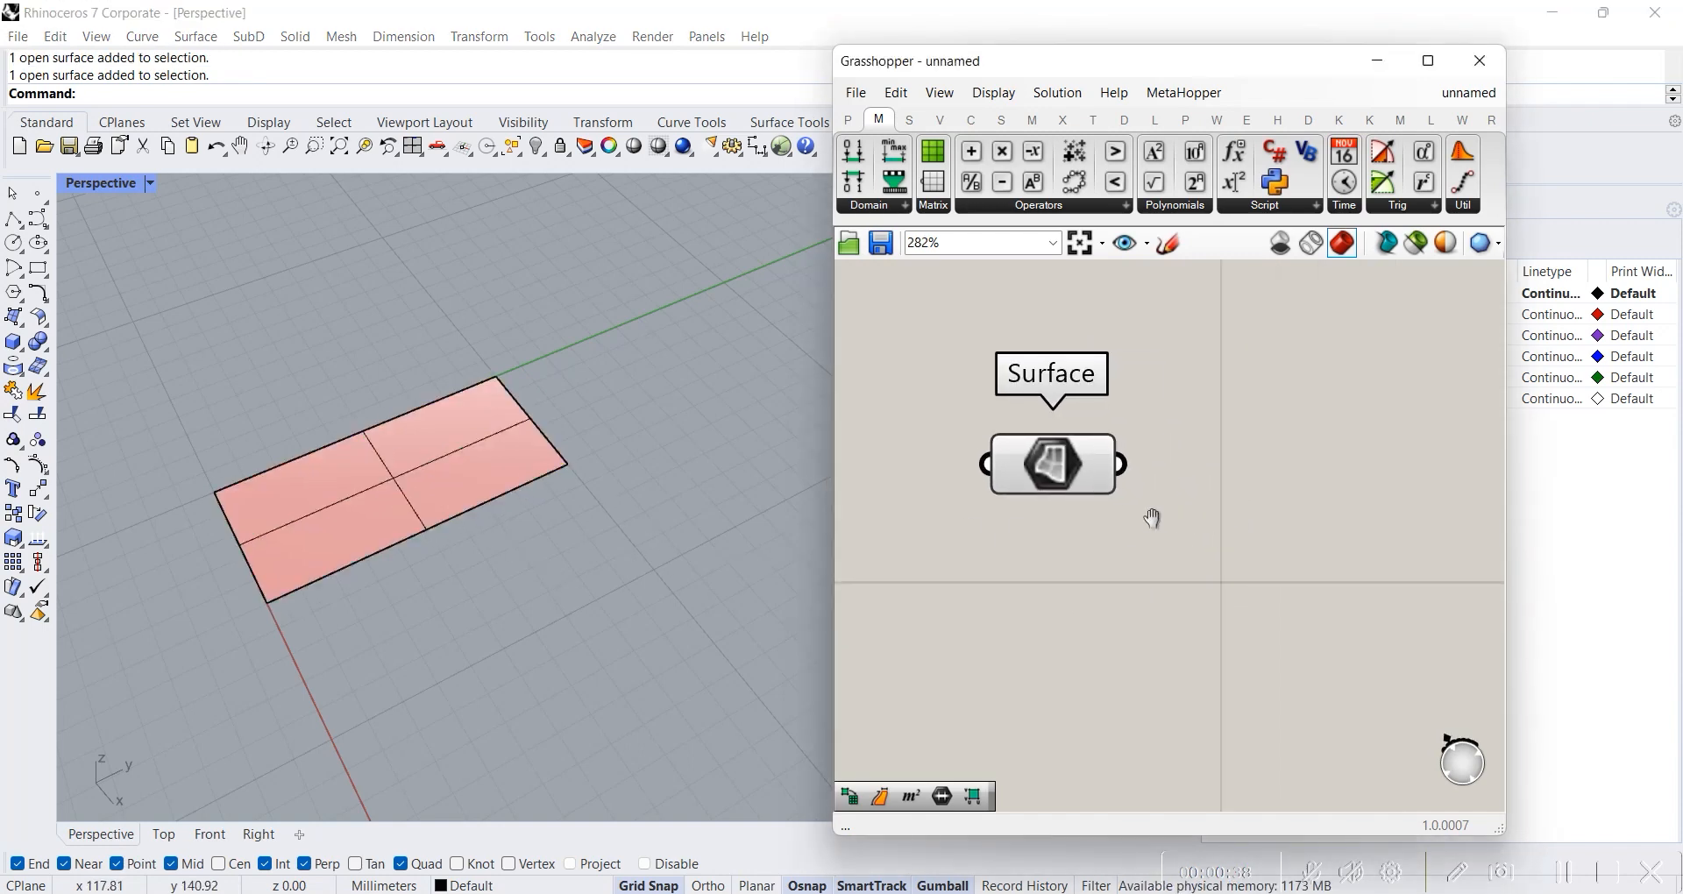
double_click(1208, 583)
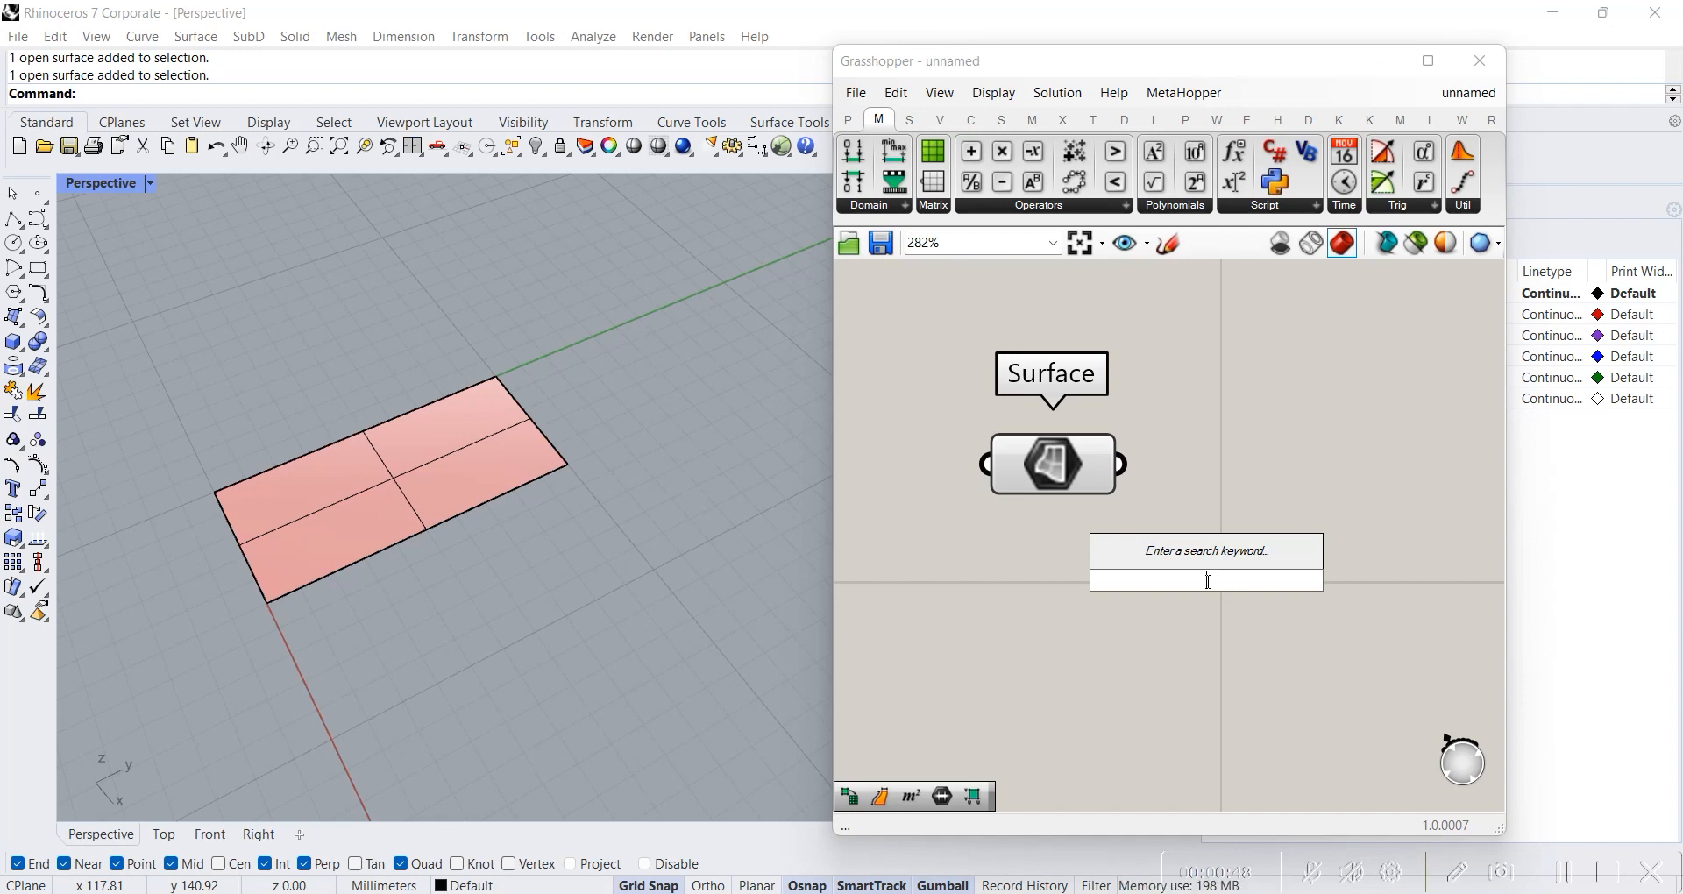
left_click(1074, 483)
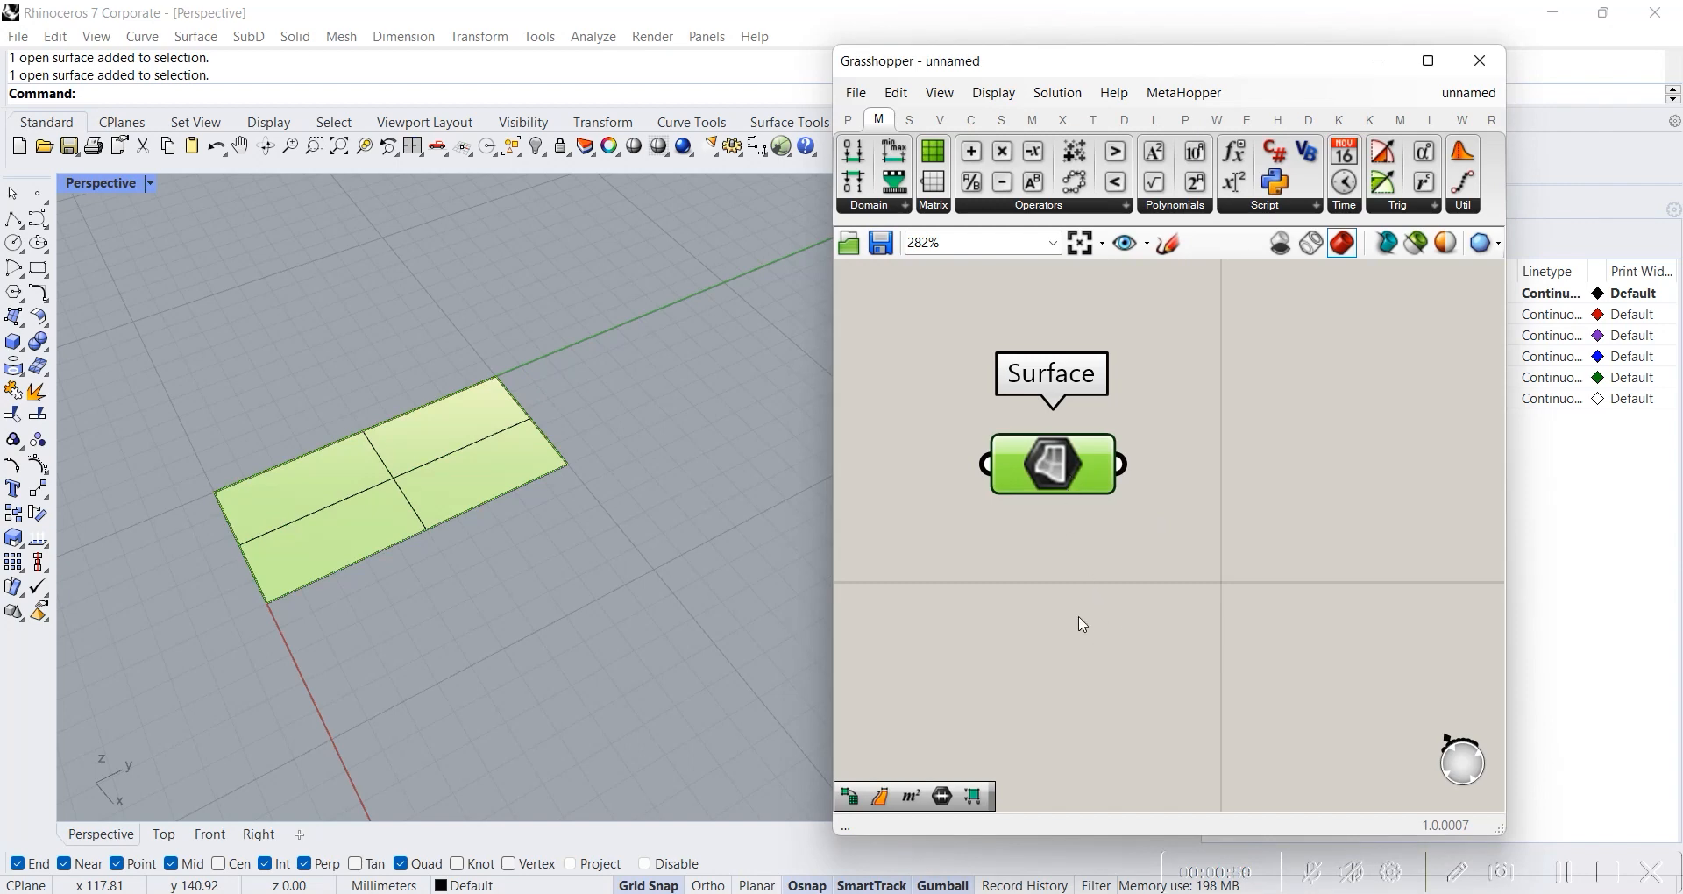
left_click(867, 206)
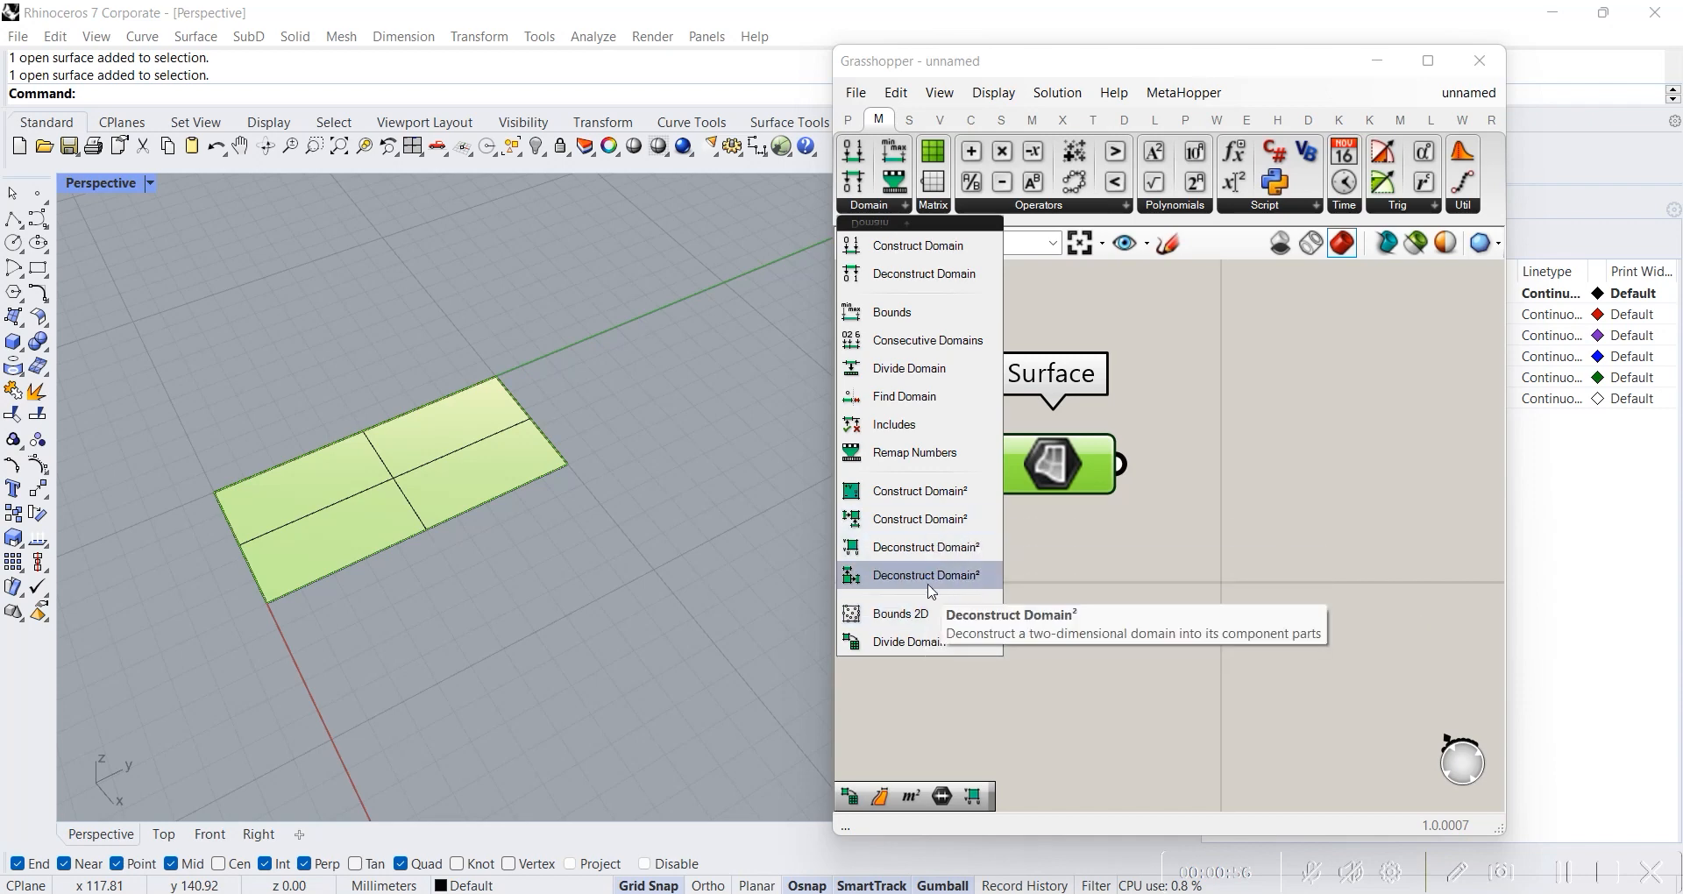
left_click_drag(916, 579, 1222, 547)
left_click_drag(1168, 597, 1254, 668)
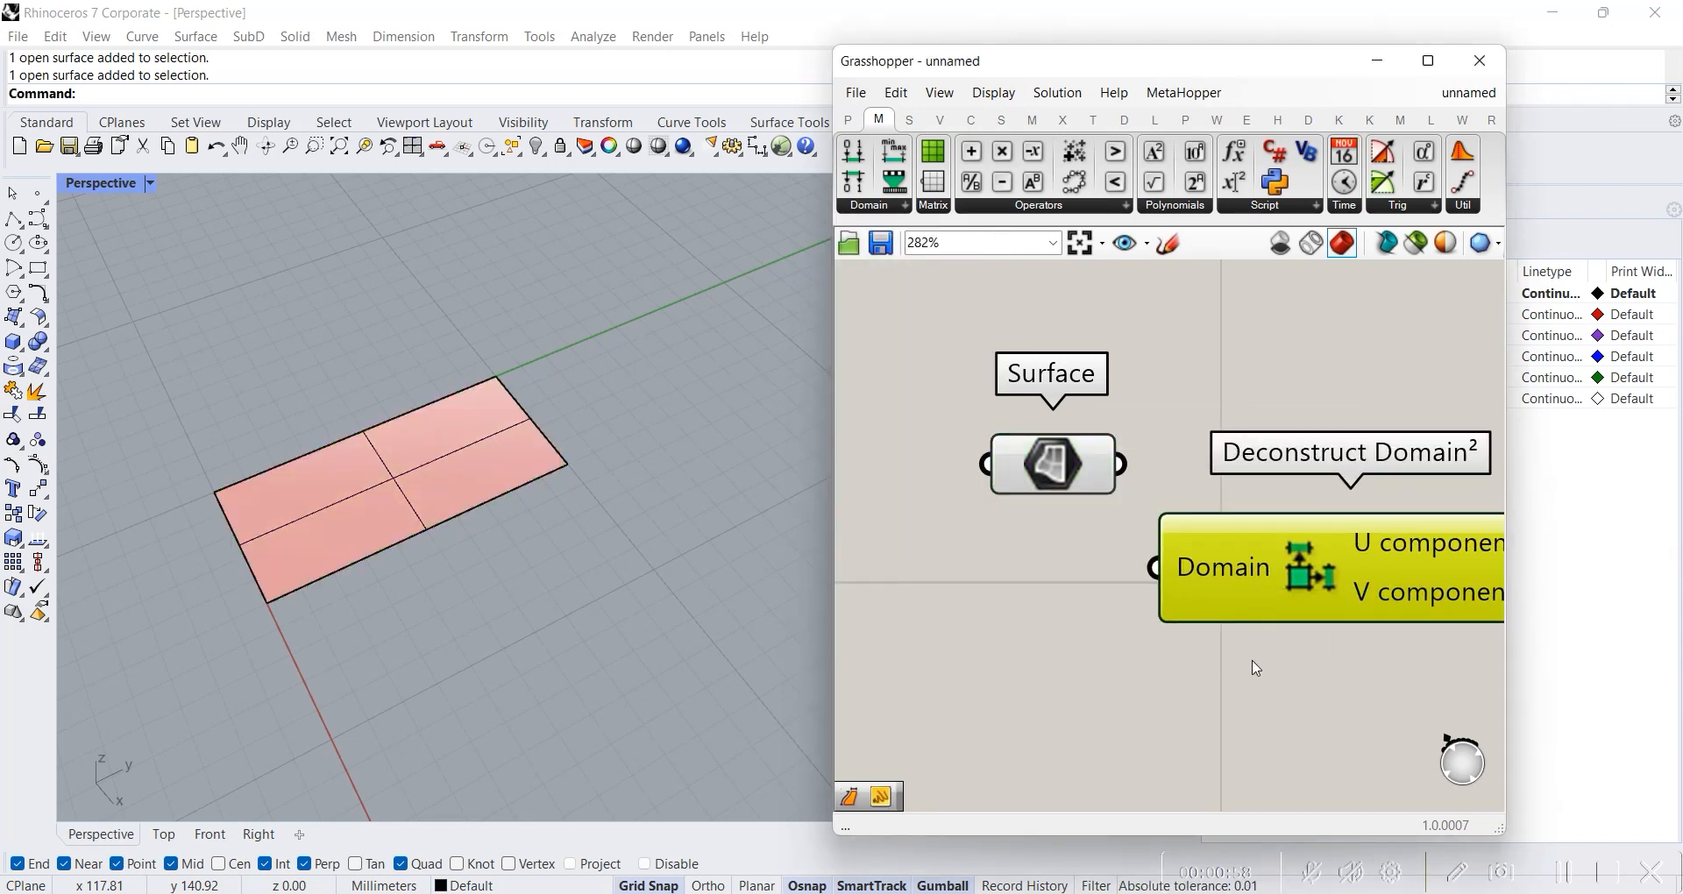
right_click_drag(1254, 669, 1046, 654)
left_click_drag(1052, 554, 1068, 554)
left_click_drag(896, 433, 979, 537)
- Add a panel beside Deconstruct Domain² and feed it the U component output, replacing that wire with the V component output
scroll(1140, 614, "down", 4)
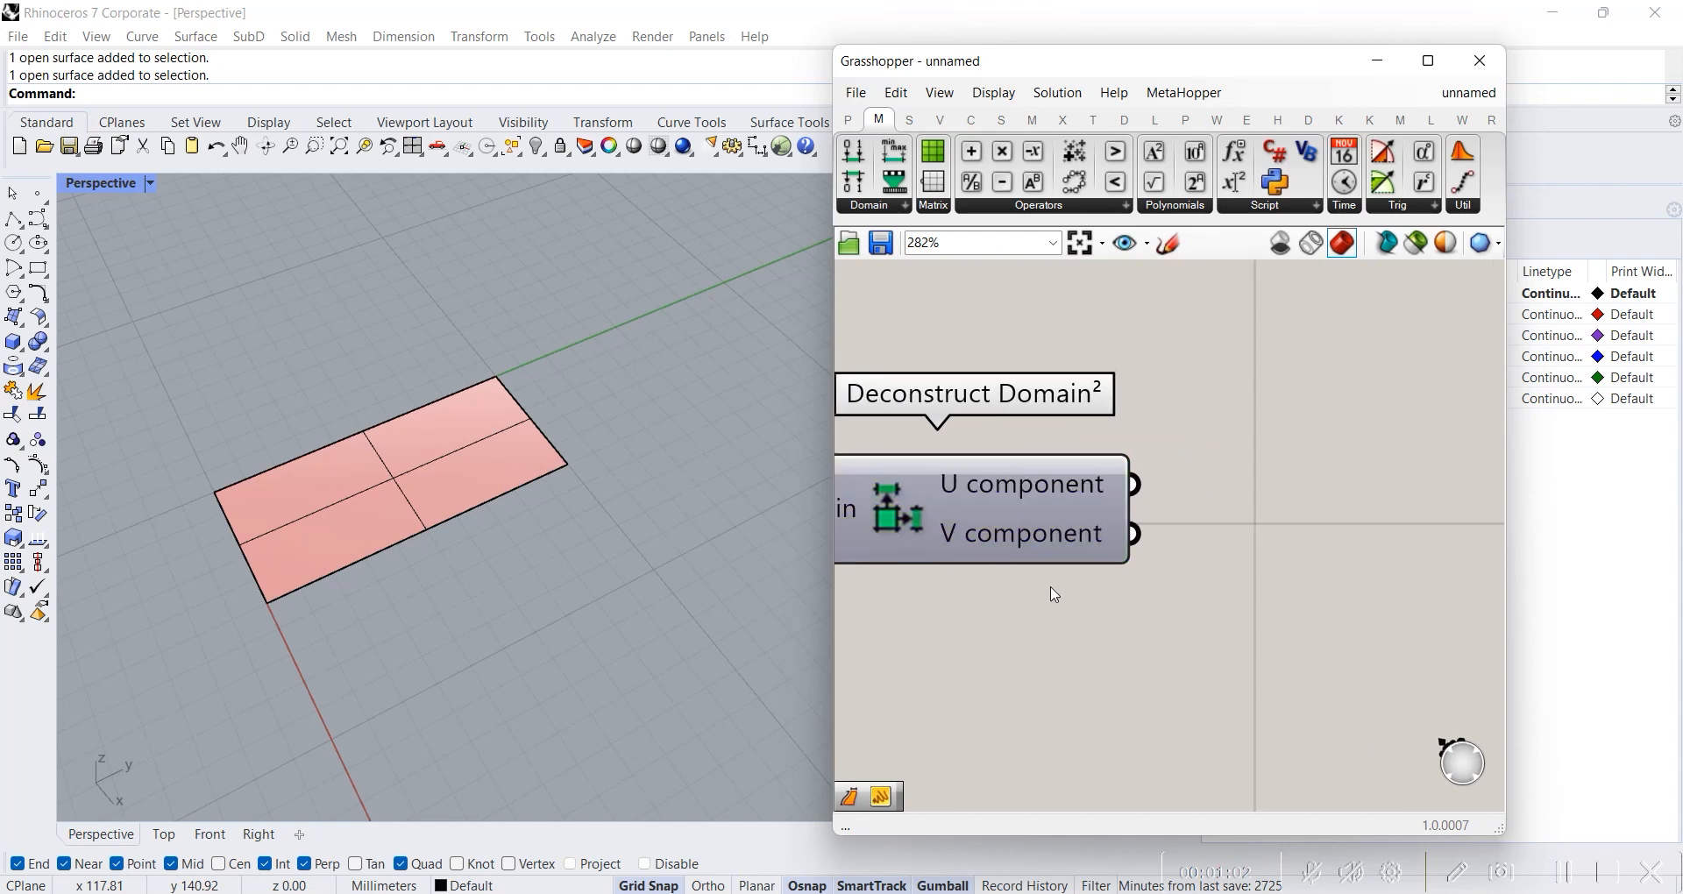
scroll(1139, 605, "up", 3)
double_click(1200, 605)
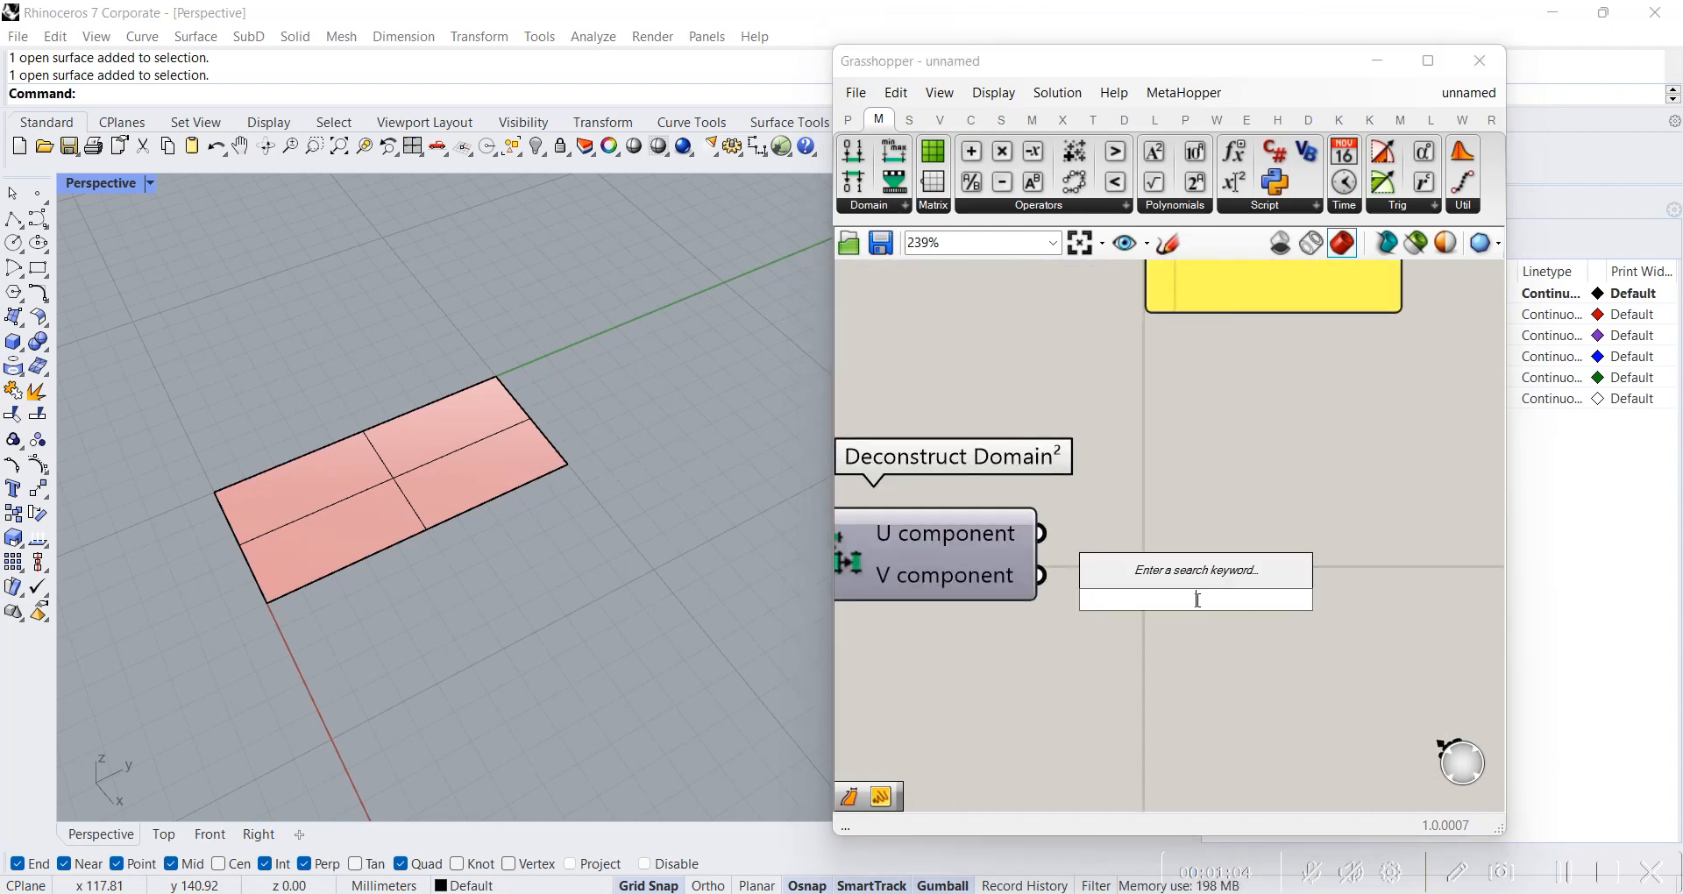
type("PANE;")
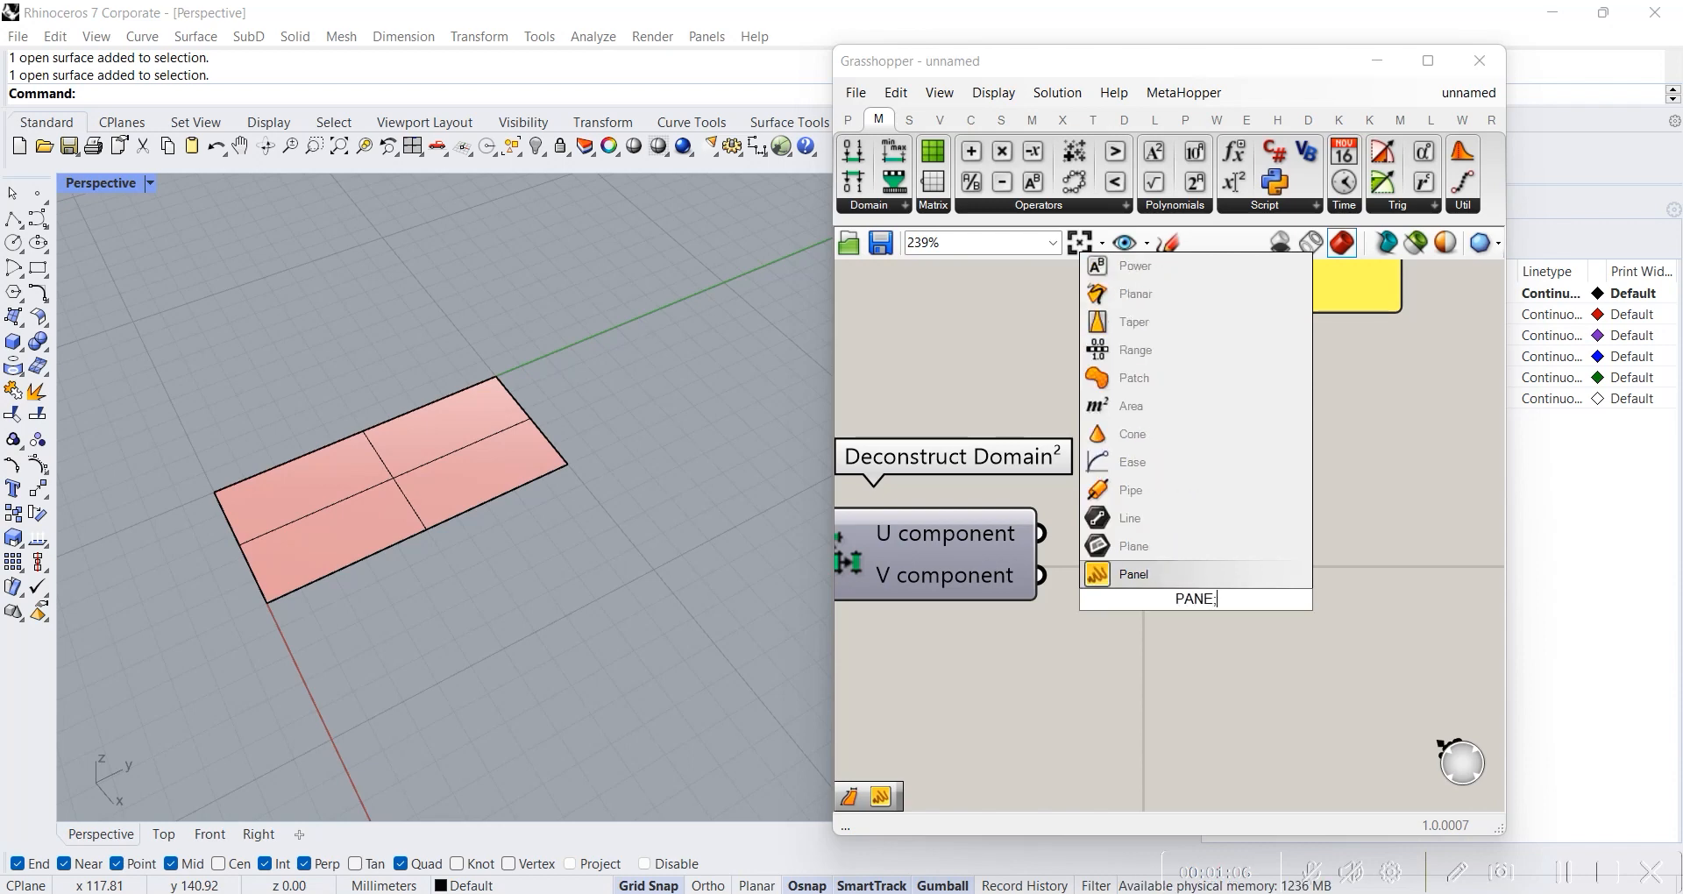
key("Return")
left_click_drag(1041, 533, 1125, 580)
right_click_drag(966, 562, 1102, 562)
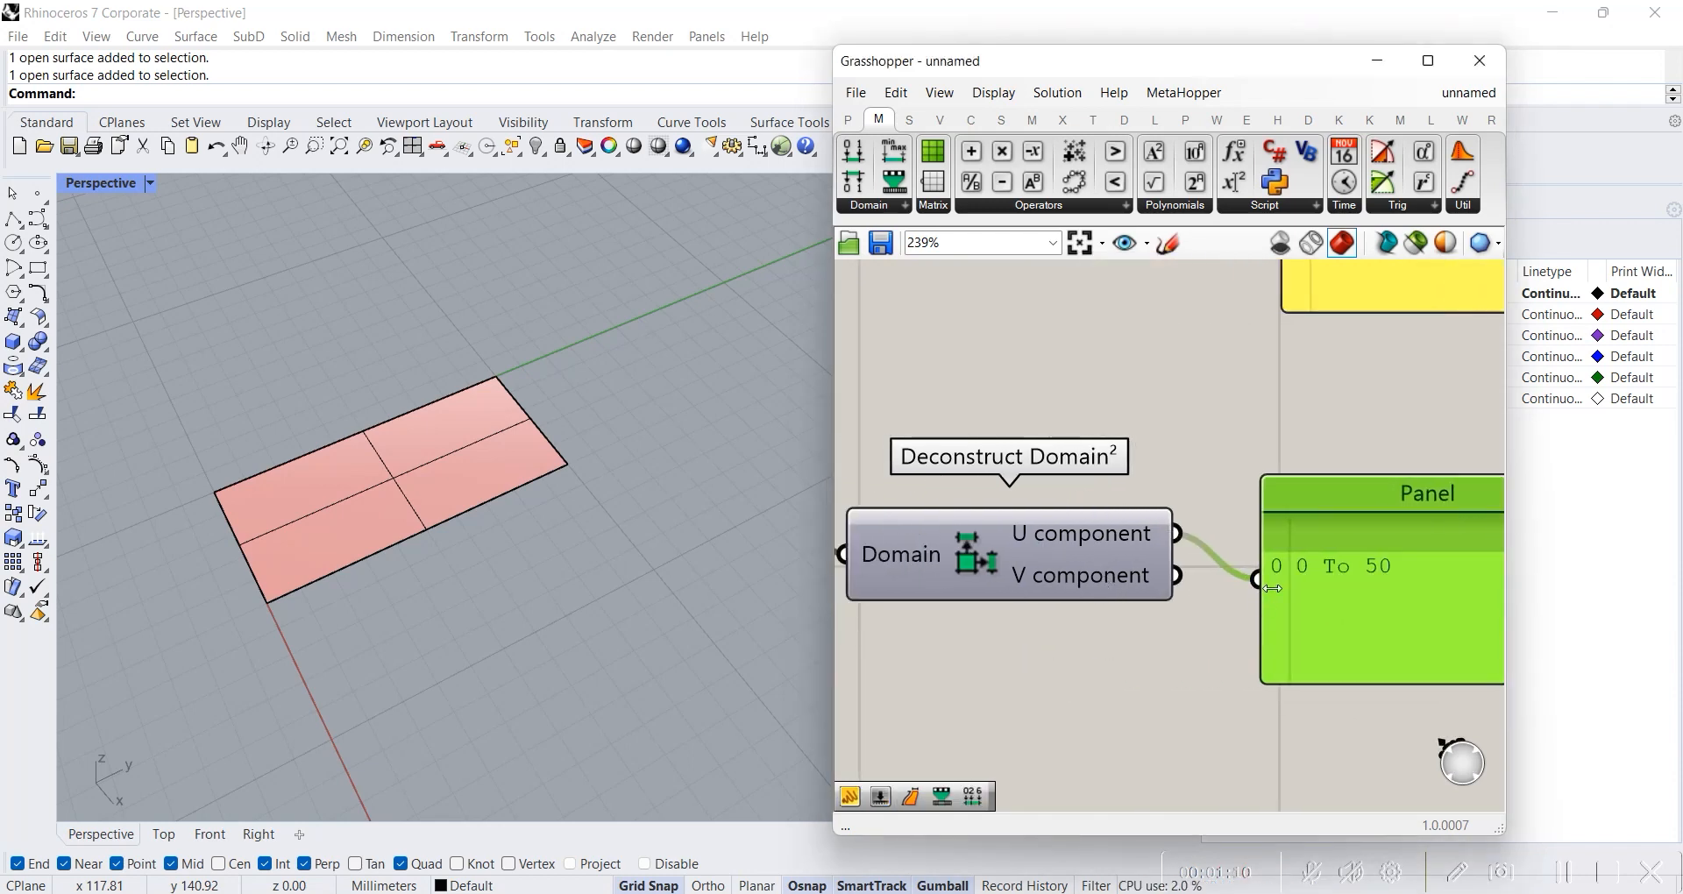
left_click_drag(1178, 579, 1256, 580)
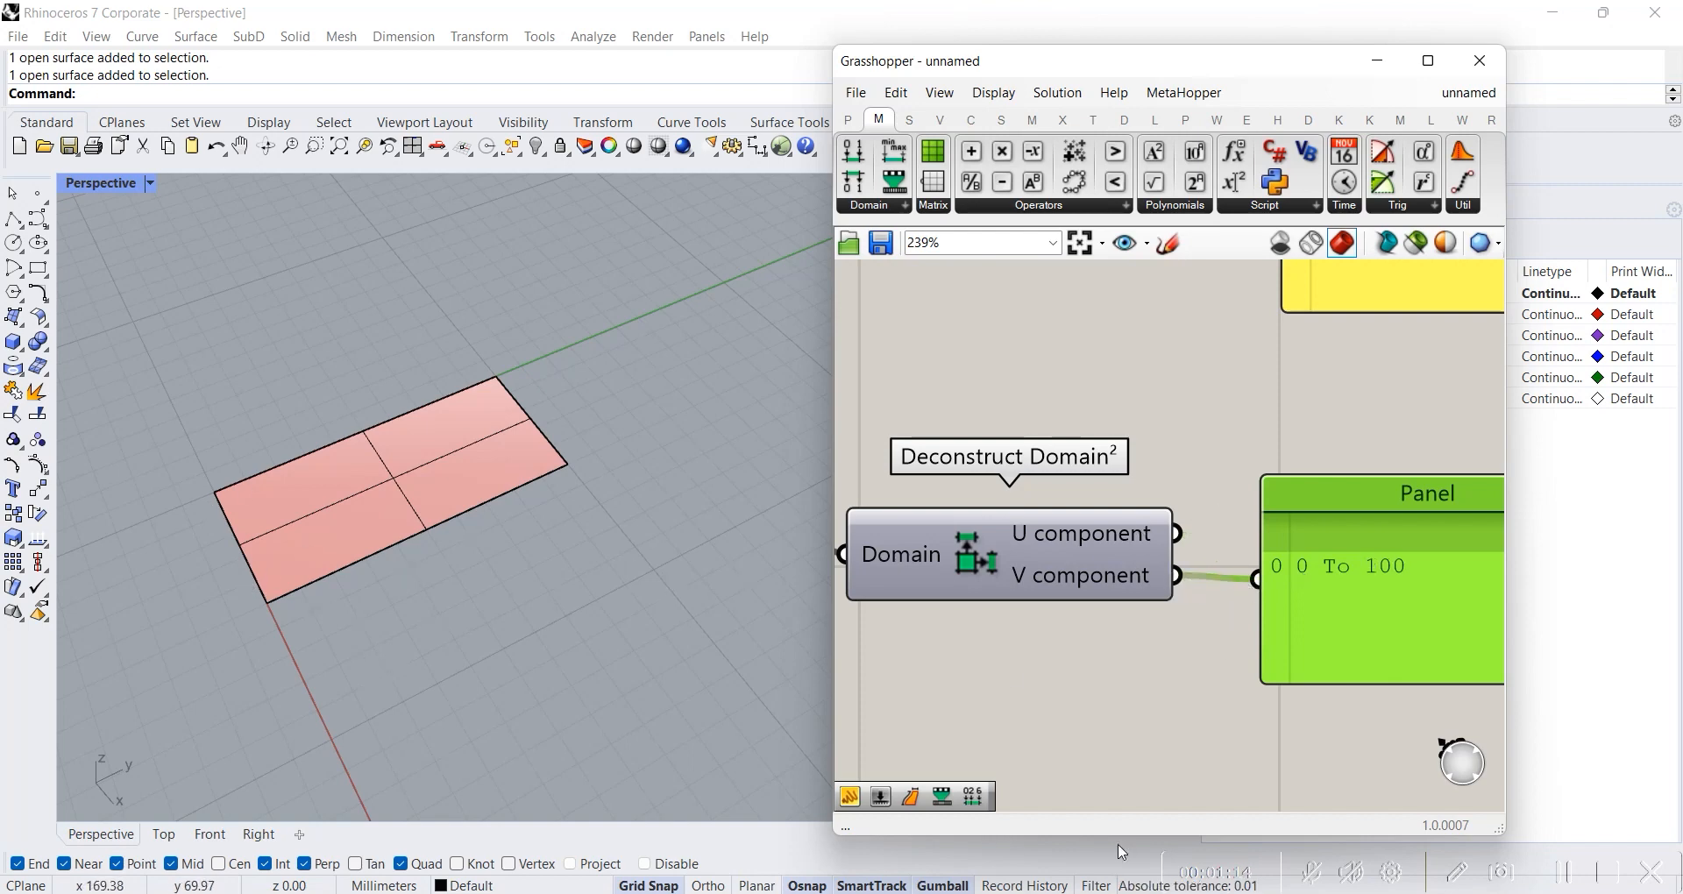
left_click(1452, 877)
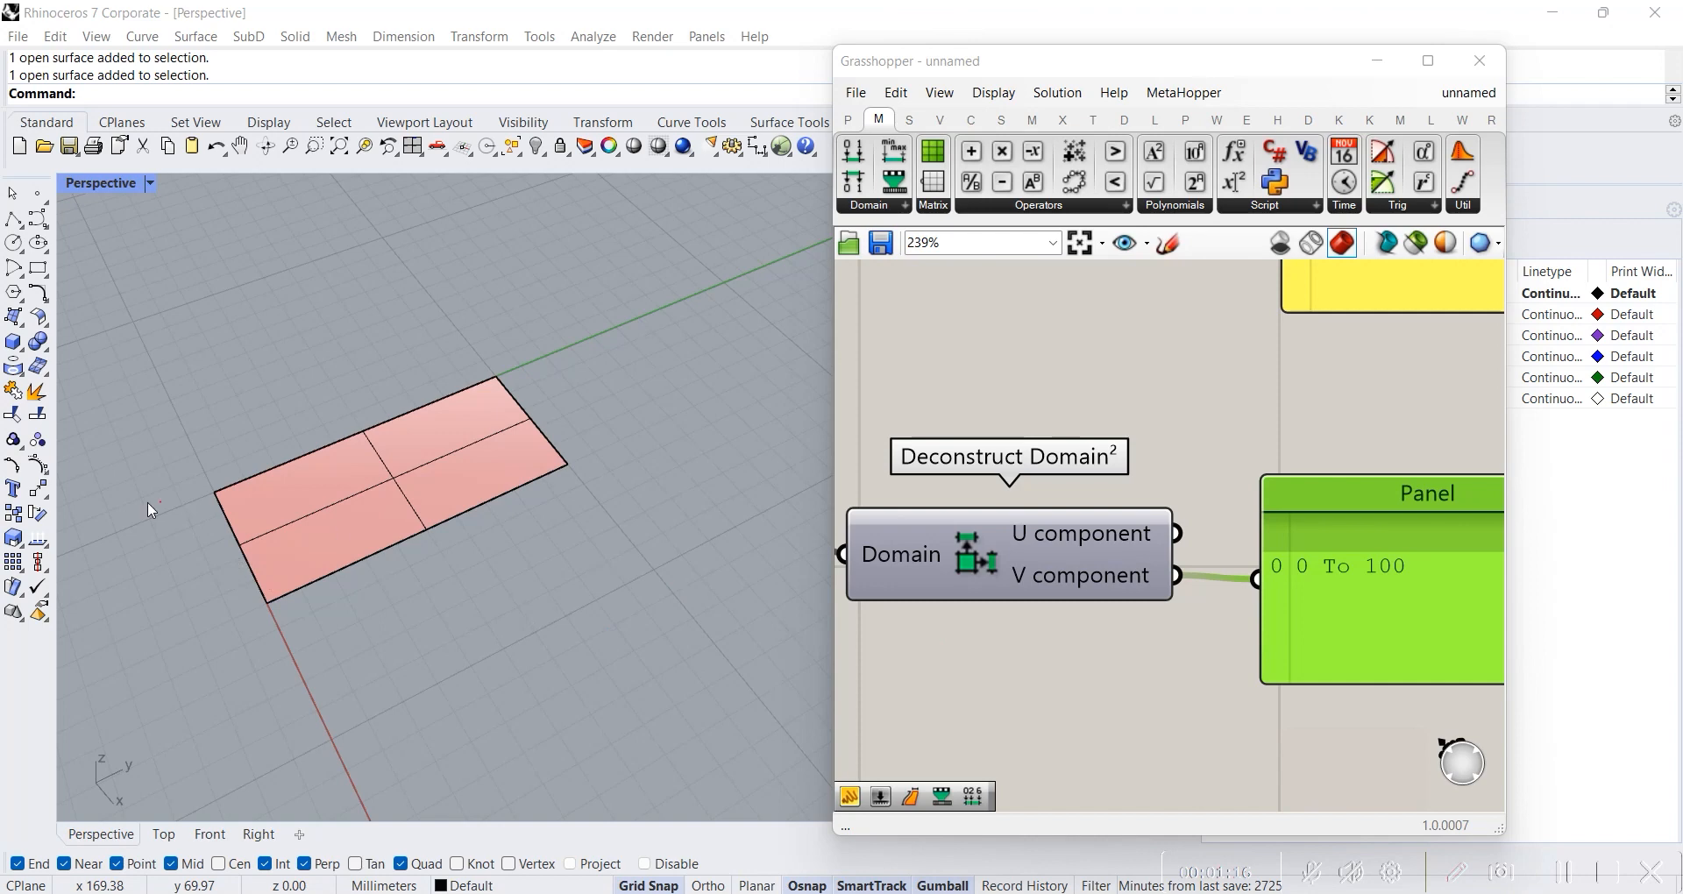
left_click_drag(251, 607, 242, 608)
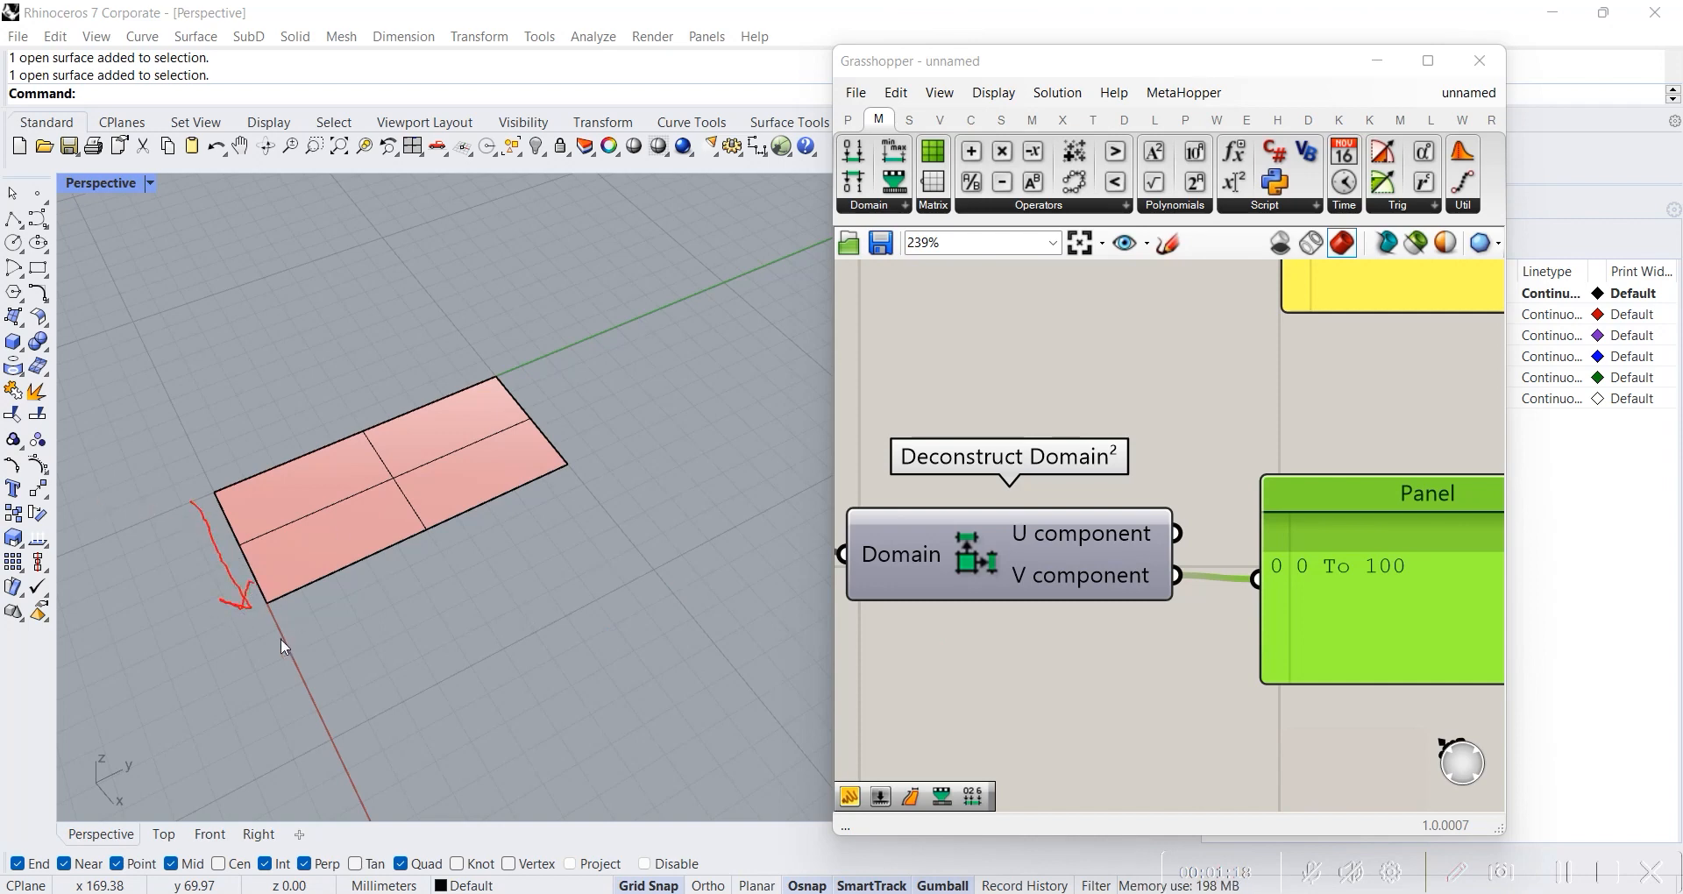
left_click_drag(597, 532, 586, 536)
left_click_drag(448, 575, 492, 561)
mouse_move(166, 553)
left_mouse_down()
mouse_move(170, 572)
mouse_move(182, 554)
left_mouse_up()
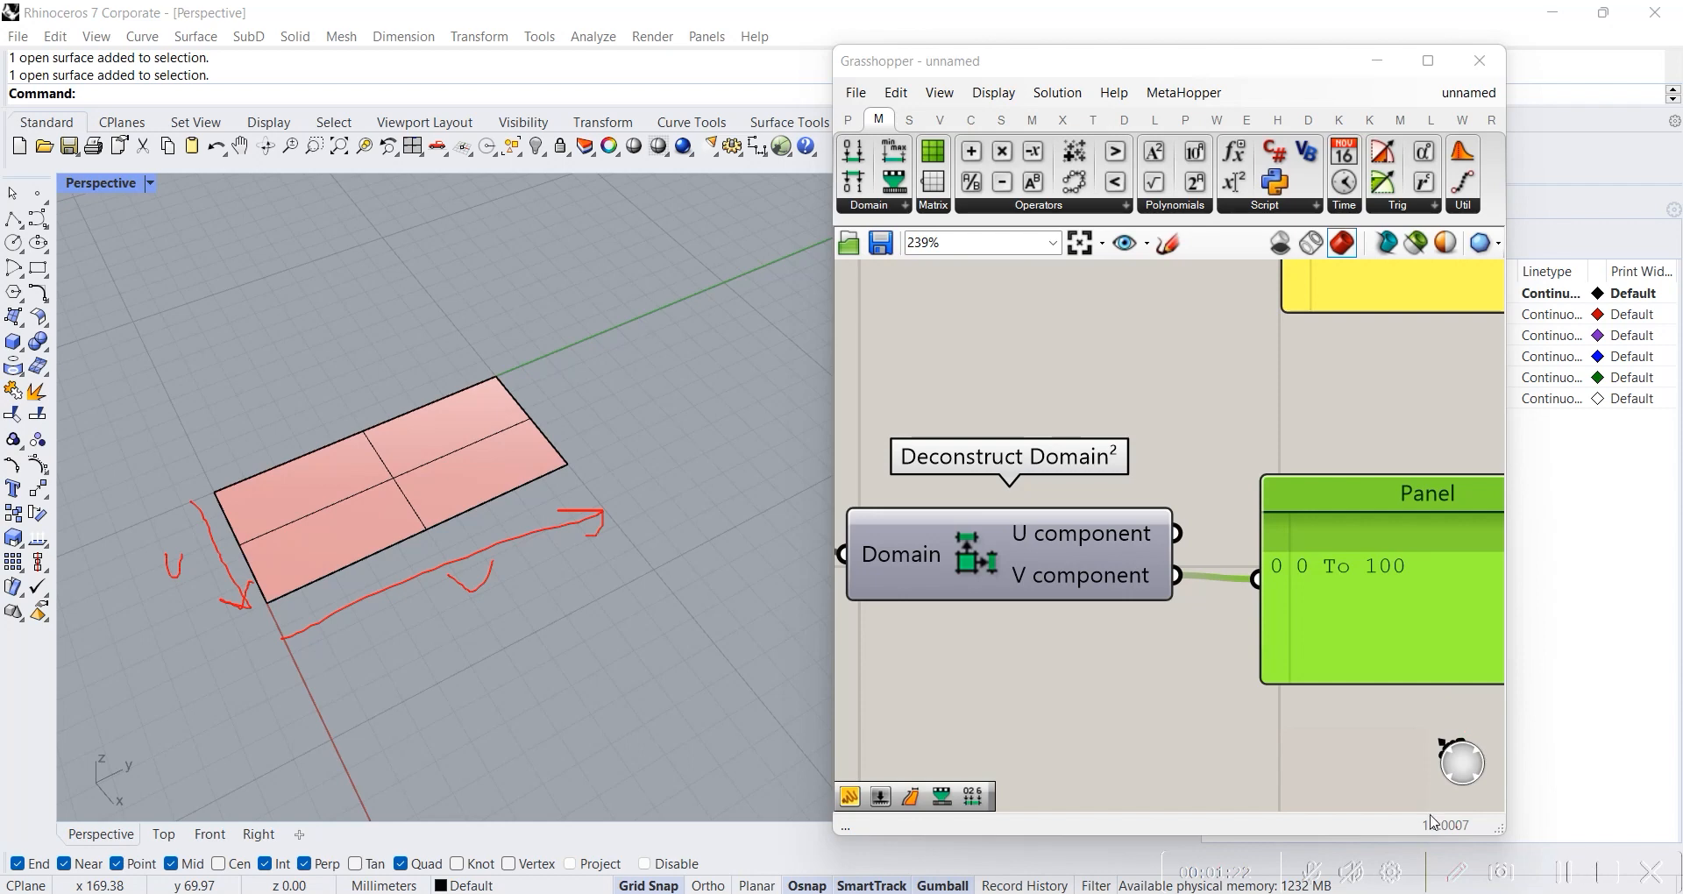
left_click(1454, 870)
- Move the Deconstruct Domain² component and its panel lower on the canvas to free space beside the Surface parameter
scroll(1050, 443, "down", 5)
right_click_drag(1028, 445, 1056, 529)
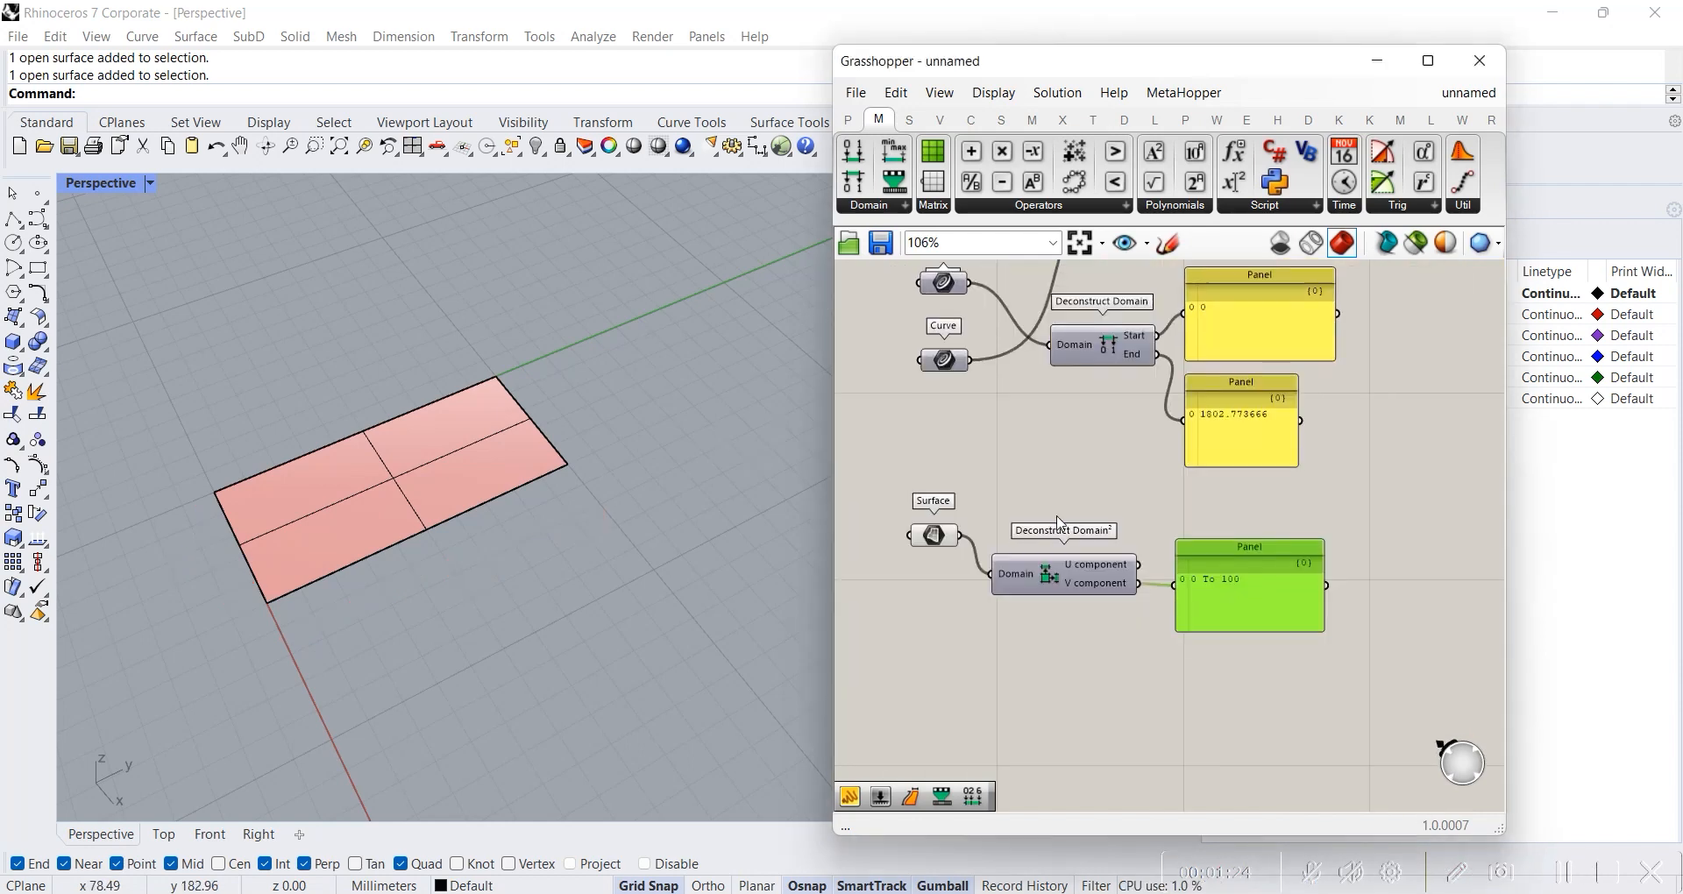
scroll(1002, 479, "up", 3)
left_click_drag(1135, 653, 1128, 700)
left_click_drag(1314, 665, 1287, 708)
left_click(1085, 526)
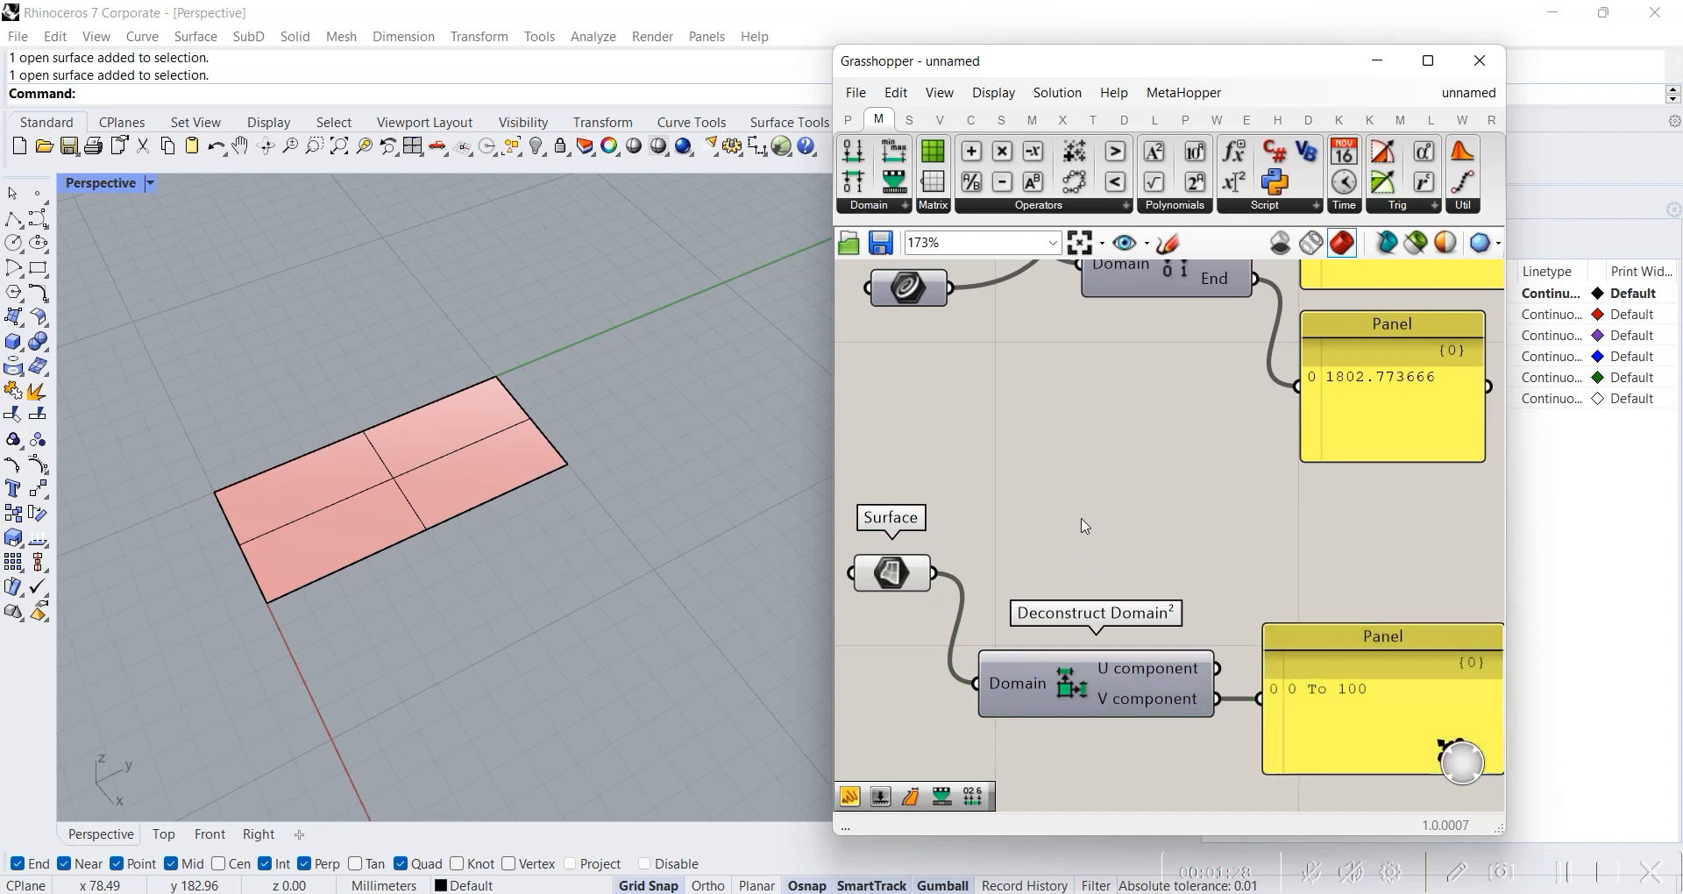
- Add a Dimensions component above Deconstruct Domain² and connect the Surface parameter to its Surface input
scroll(1091, 493, "up", 2)
mouse_move(1050, 545)
right_mouse_down()
mouse_move(1089, 522)
mouse_move(1082, 549)
right_mouse_up()
right_click_drag(999, 505, 1123, 470)
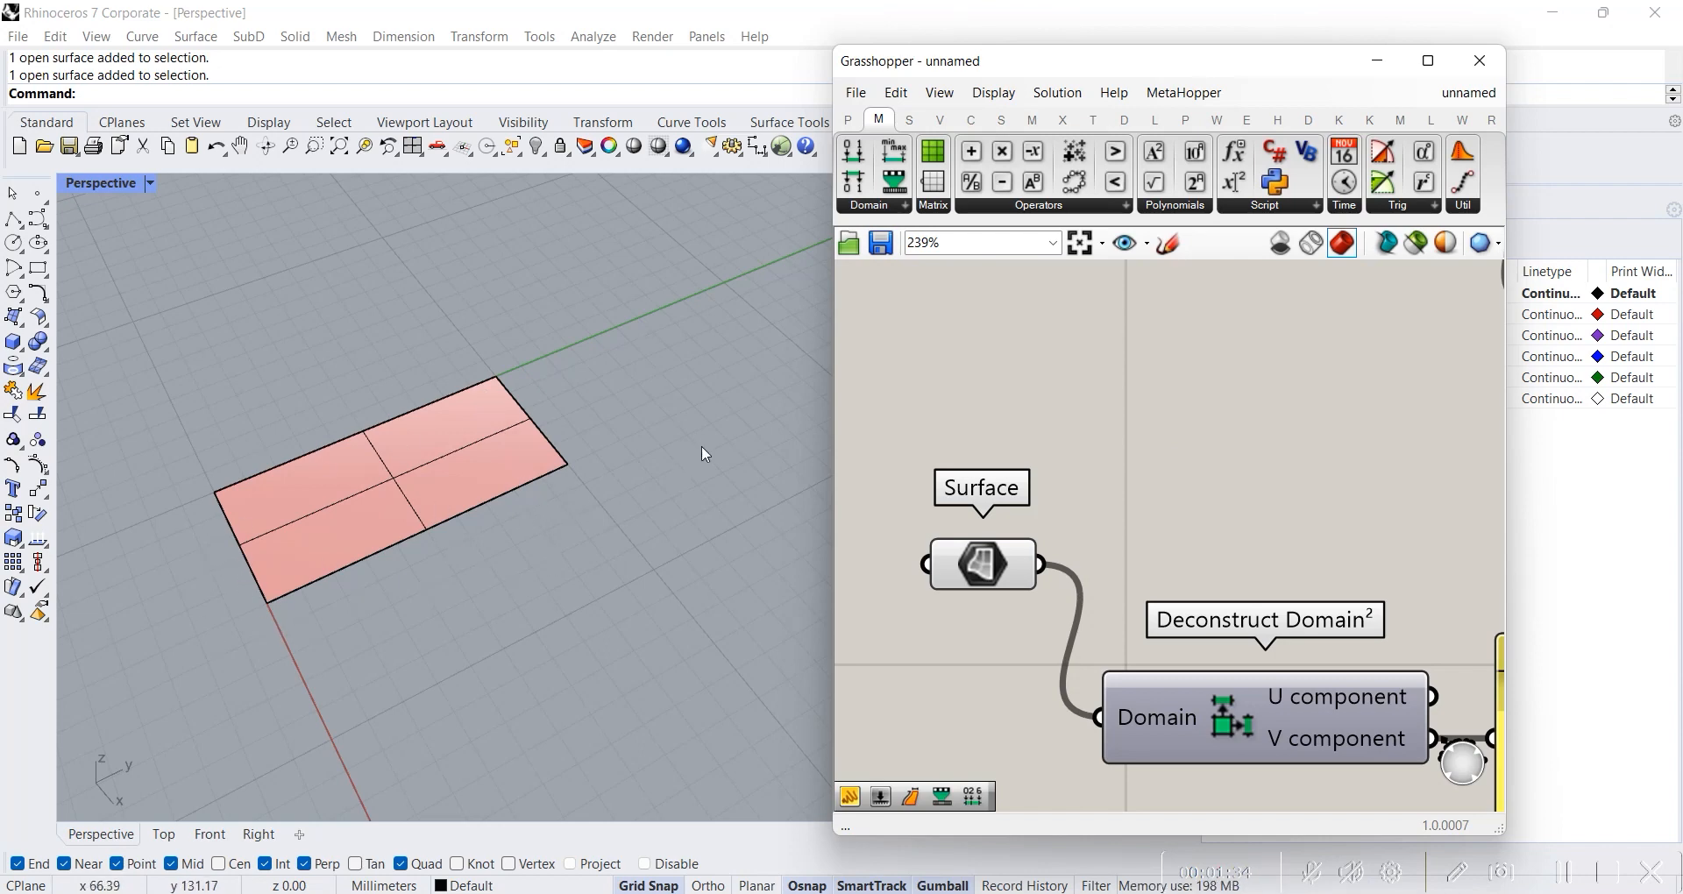
double_click(1213, 461)
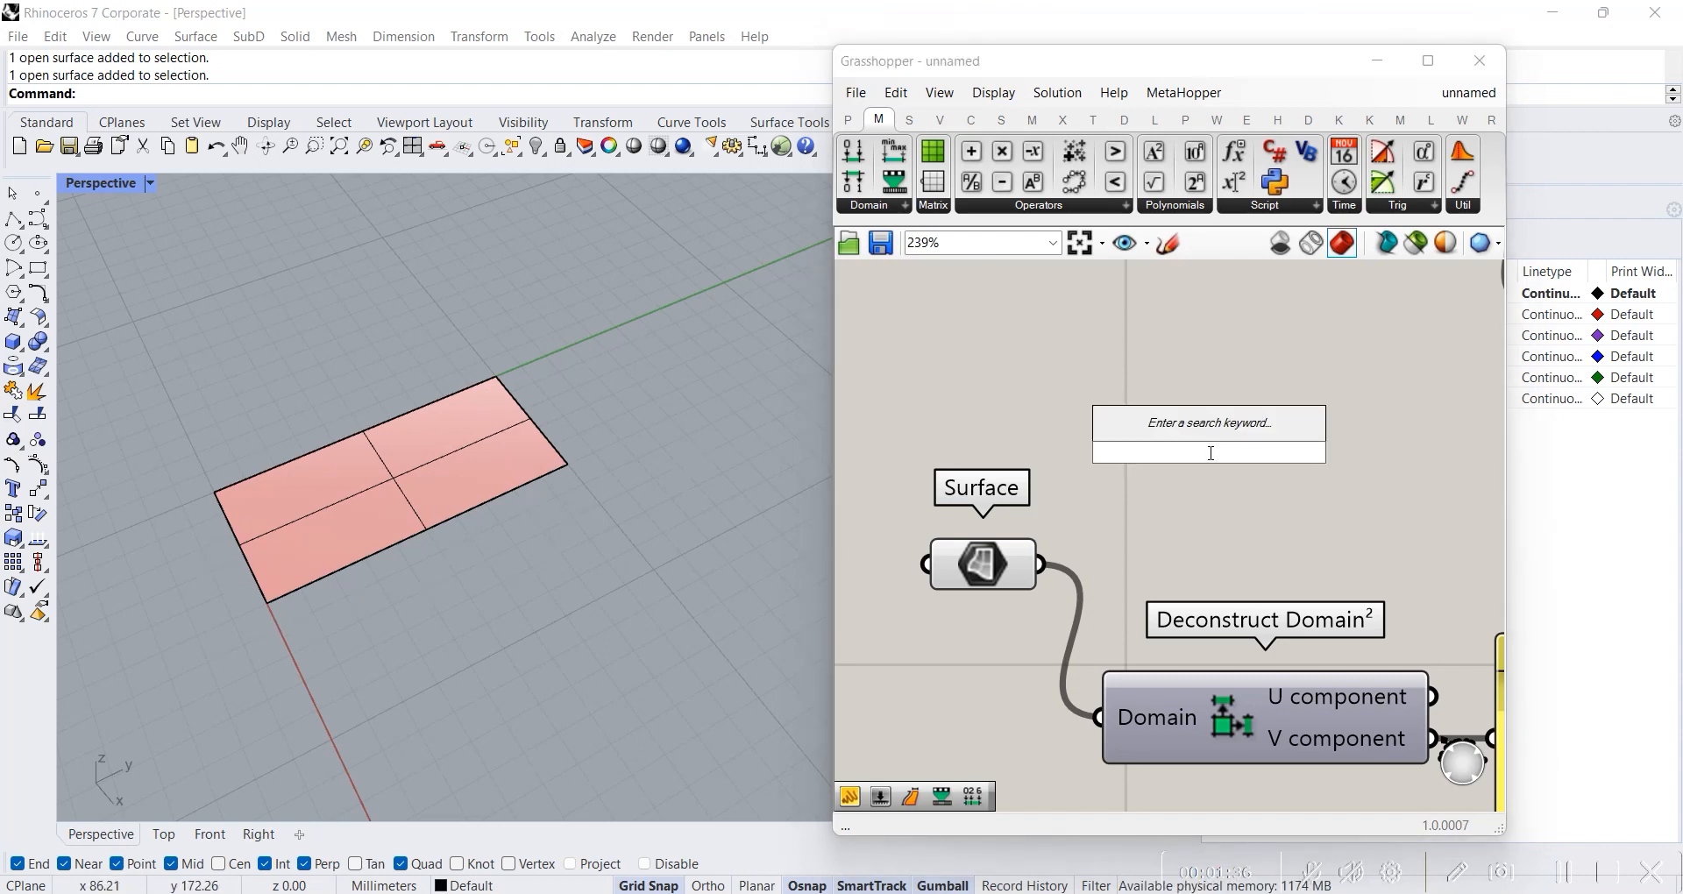
type("DIMEN")
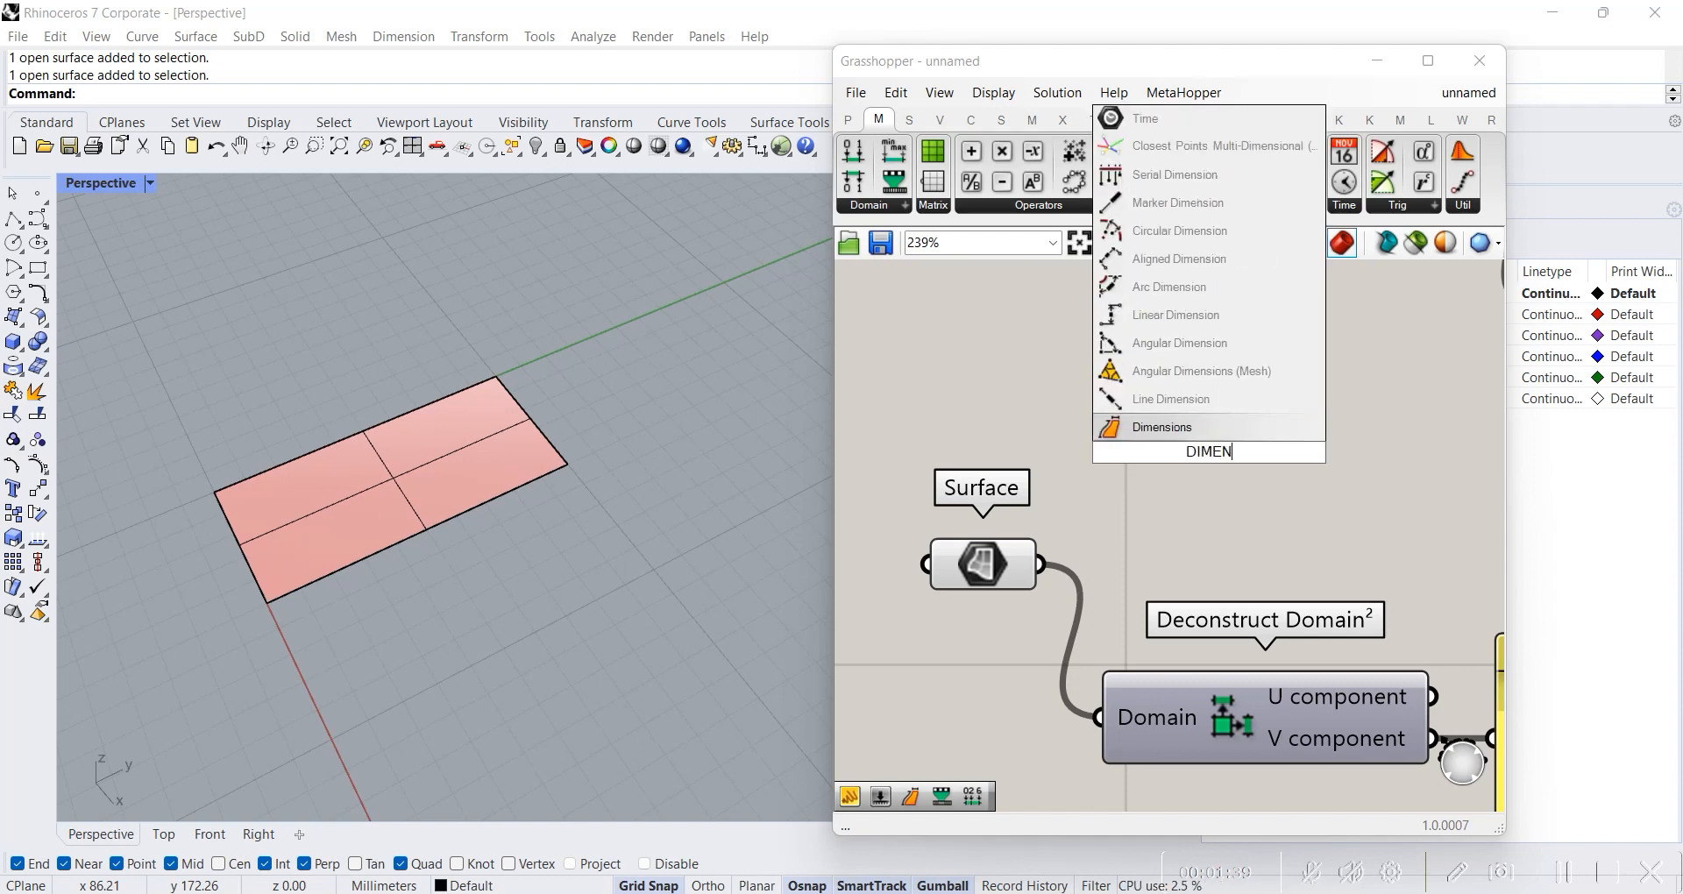
key("Return")
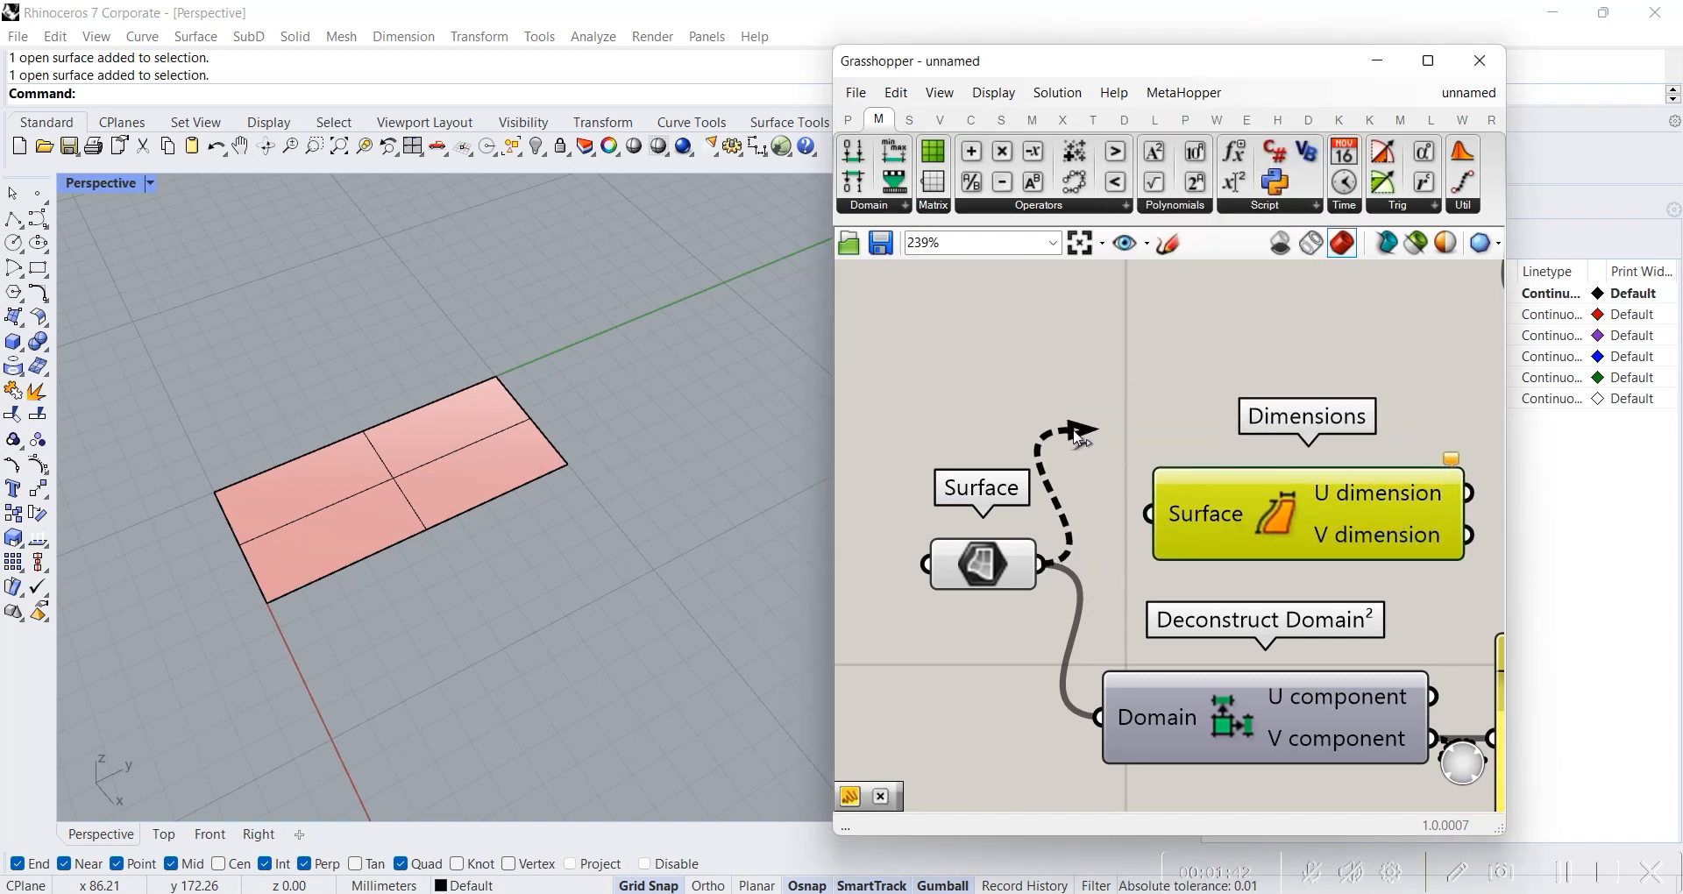
mouse_move(1317, 553)
left_mouse_down()
mouse_move(1311, 519)
mouse_move(1306, 538)
left_mouse_up()
right_click_drag(1324, 566, 1206, 536)
scroll(1192, 574, "down", 3)
scroll(1196, 562, "up", 2)
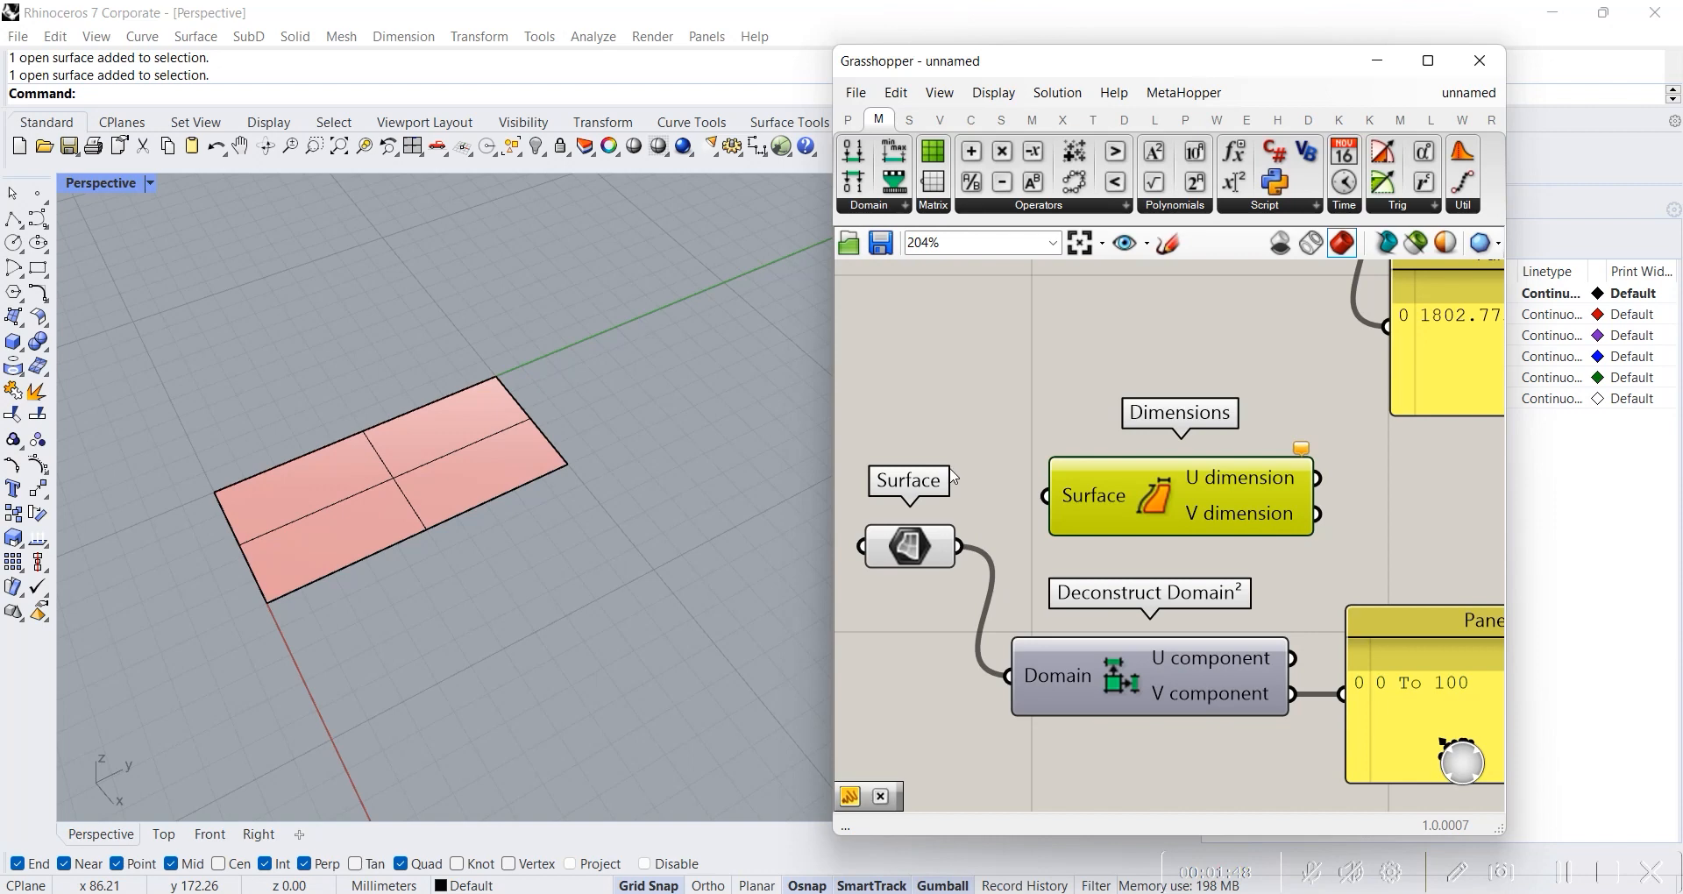
left_click_drag(965, 551, 1048, 496)
- Add a panel beside the Dimensions component, connect the V dimension output to it, and shift the panel below out of its way
right_click_drag(1259, 559, 1067, 602)
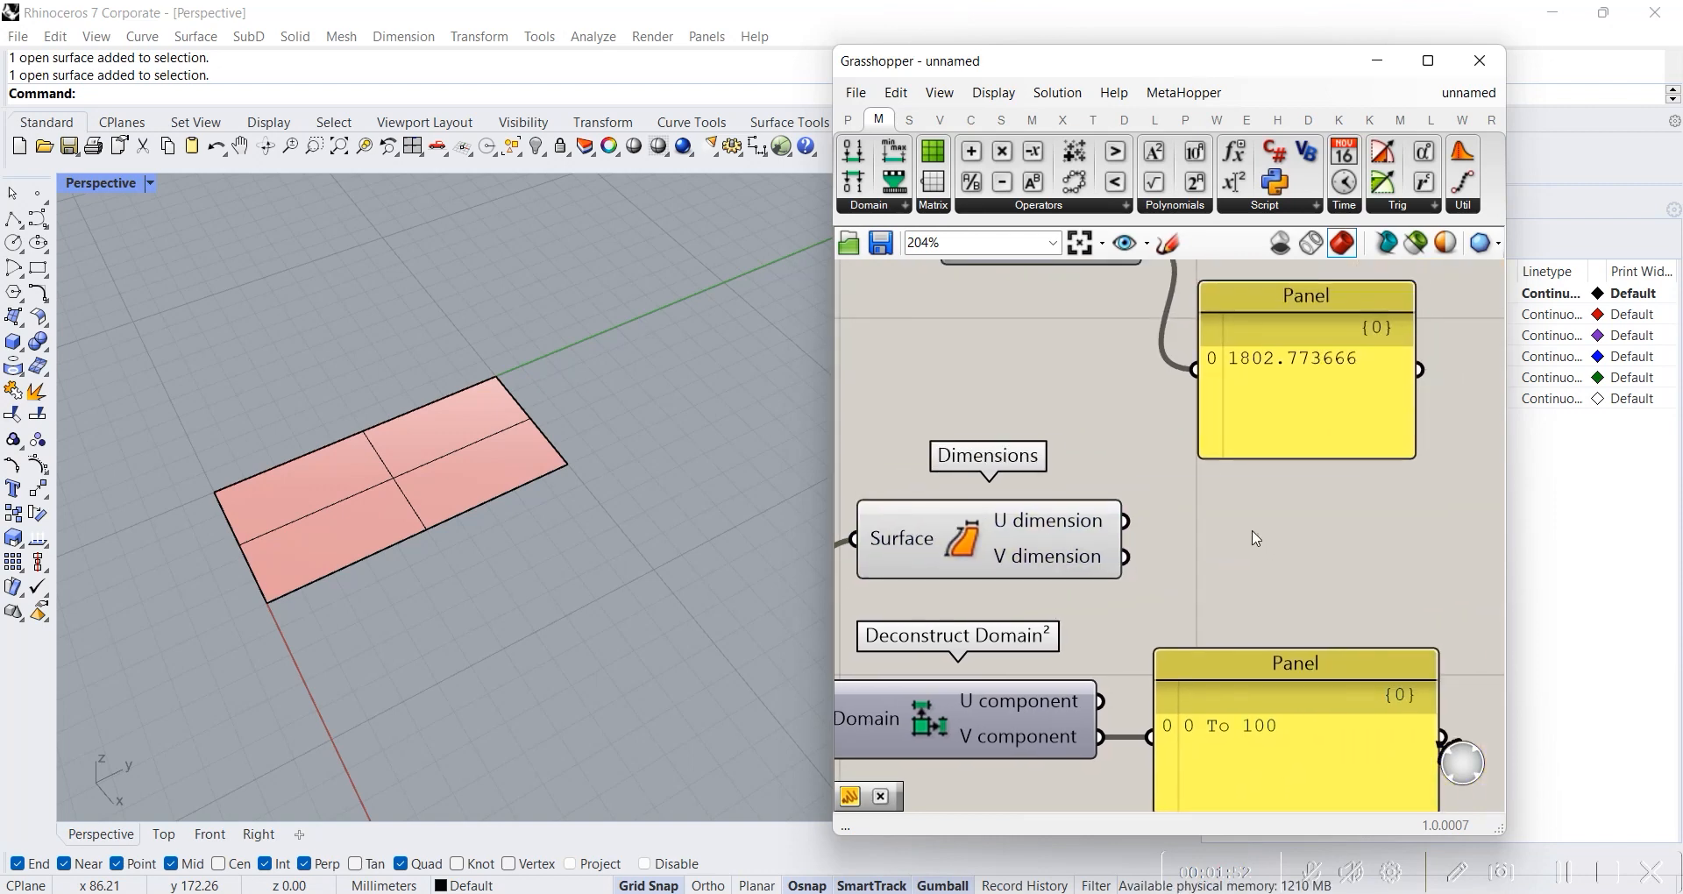
double_click(1254, 533)
type("PAEL")
key("BackSpace")
key("BackSpace")
type("N")
key("Return")
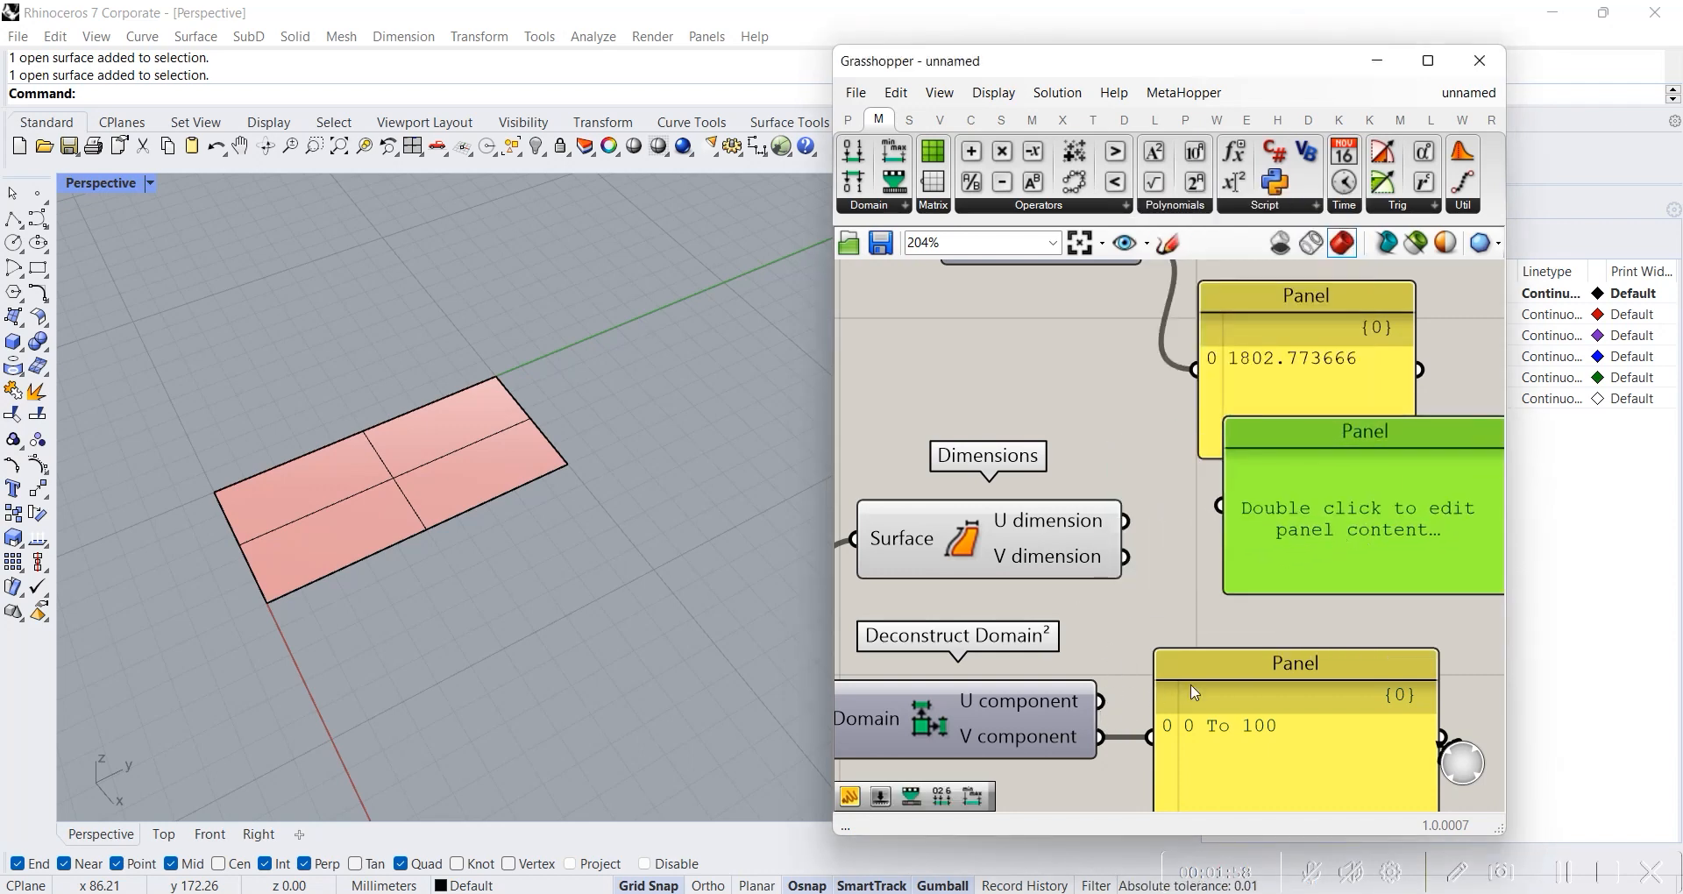
left_click_drag(1271, 538, 1239, 559)
left_click_drag(1126, 557, 1251, 548)
left_click_drag(1230, 685, 1248, 734)
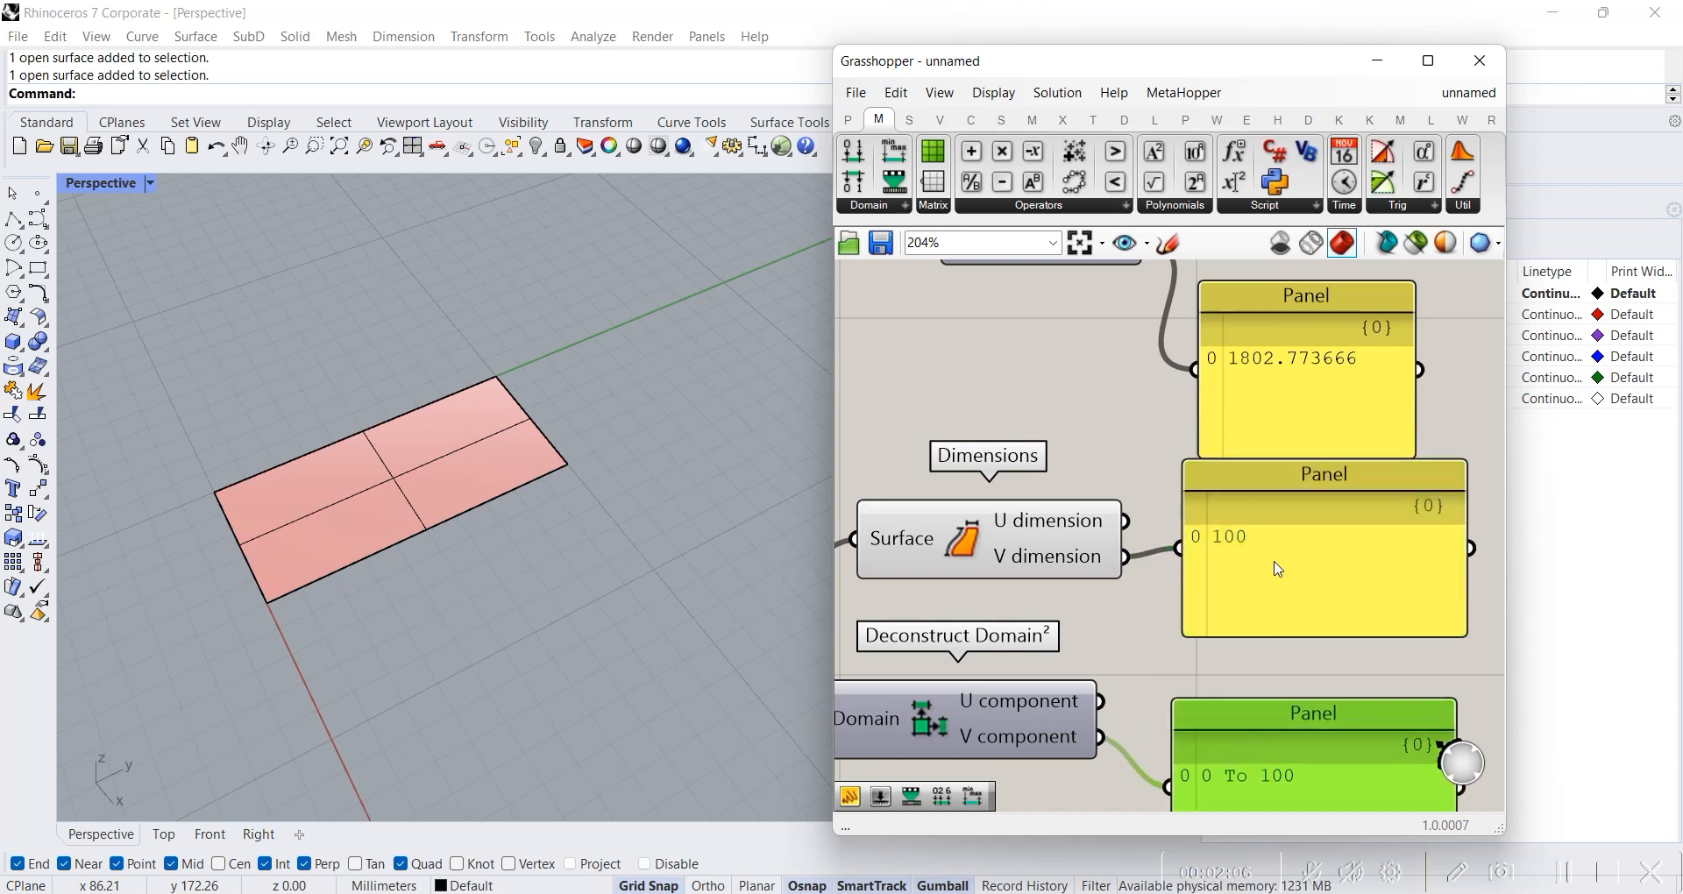
- Feed the U dimension output into the Dimensions panel instead, and delete that panel after reading it
left_click_drag(1277, 570, 1276, 578)
left_click_drag(1126, 520, 1177, 557)
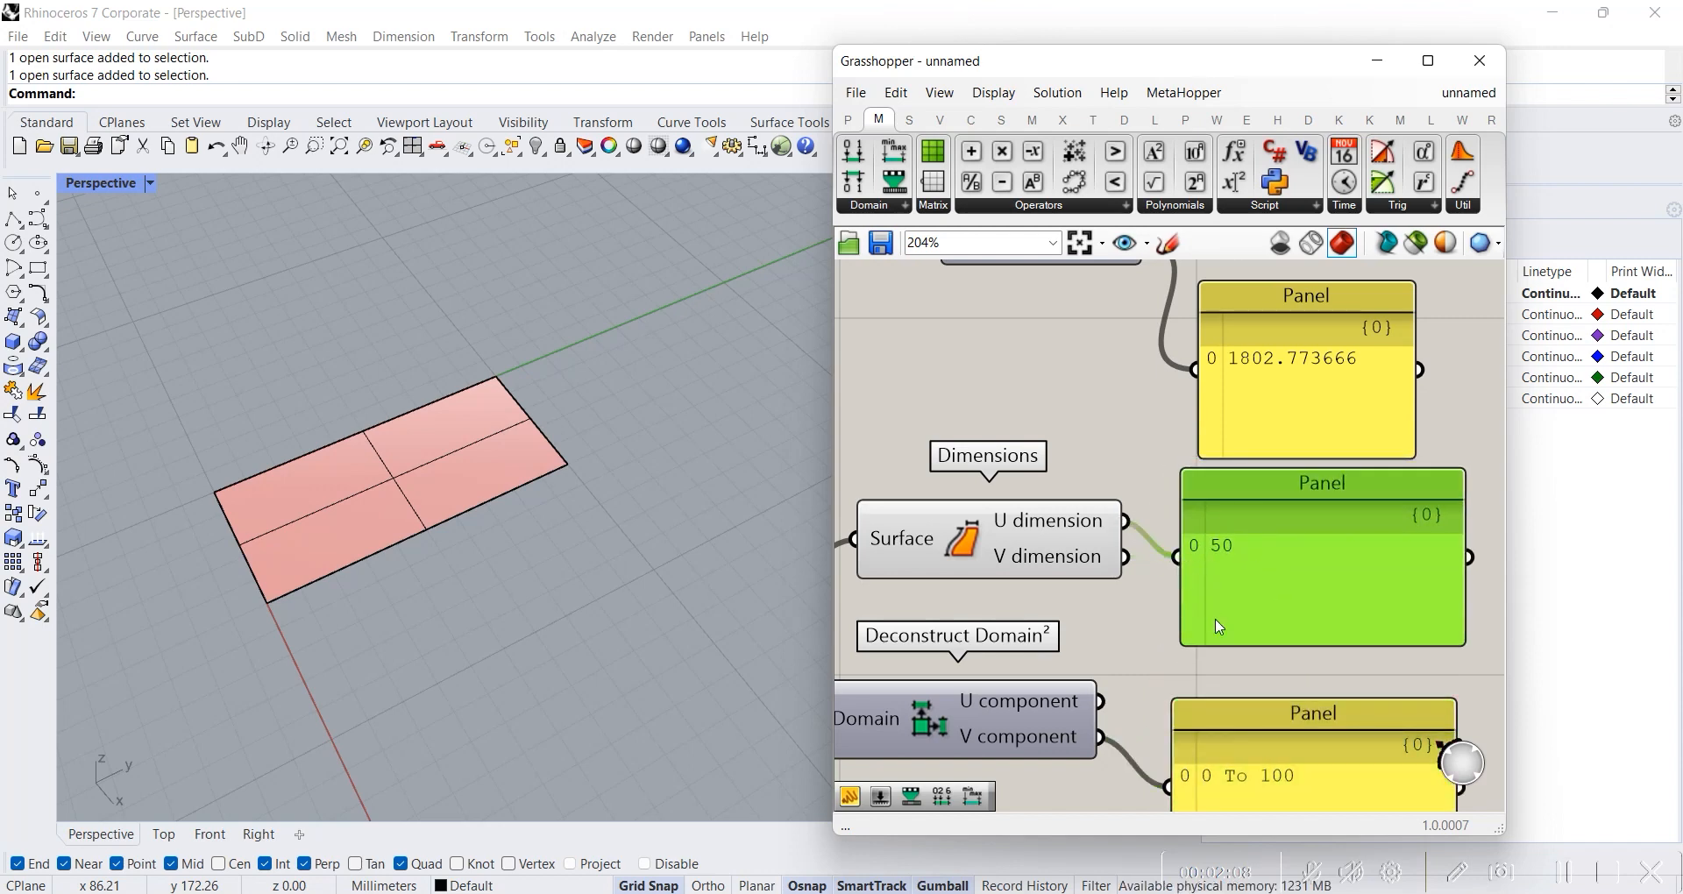
scroll(1210, 609, "down", 3)
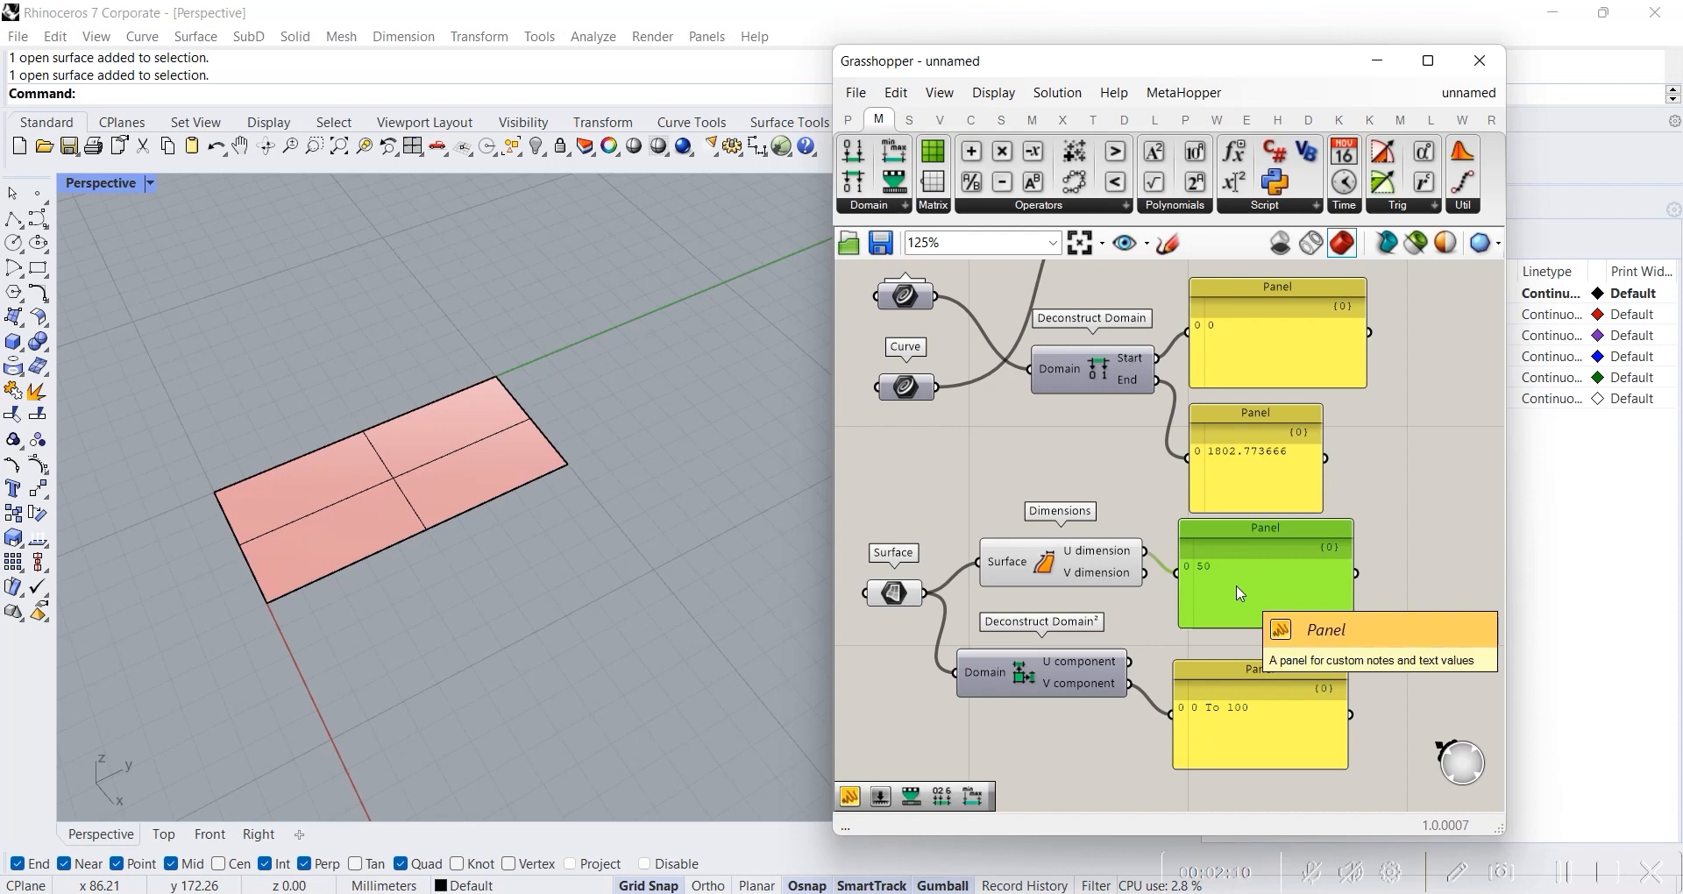
key("Delete")
- Add an Evaluate Surface component to the empty canvas area beyond the panels of the domain components
scroll(424, 529, "up", 5)
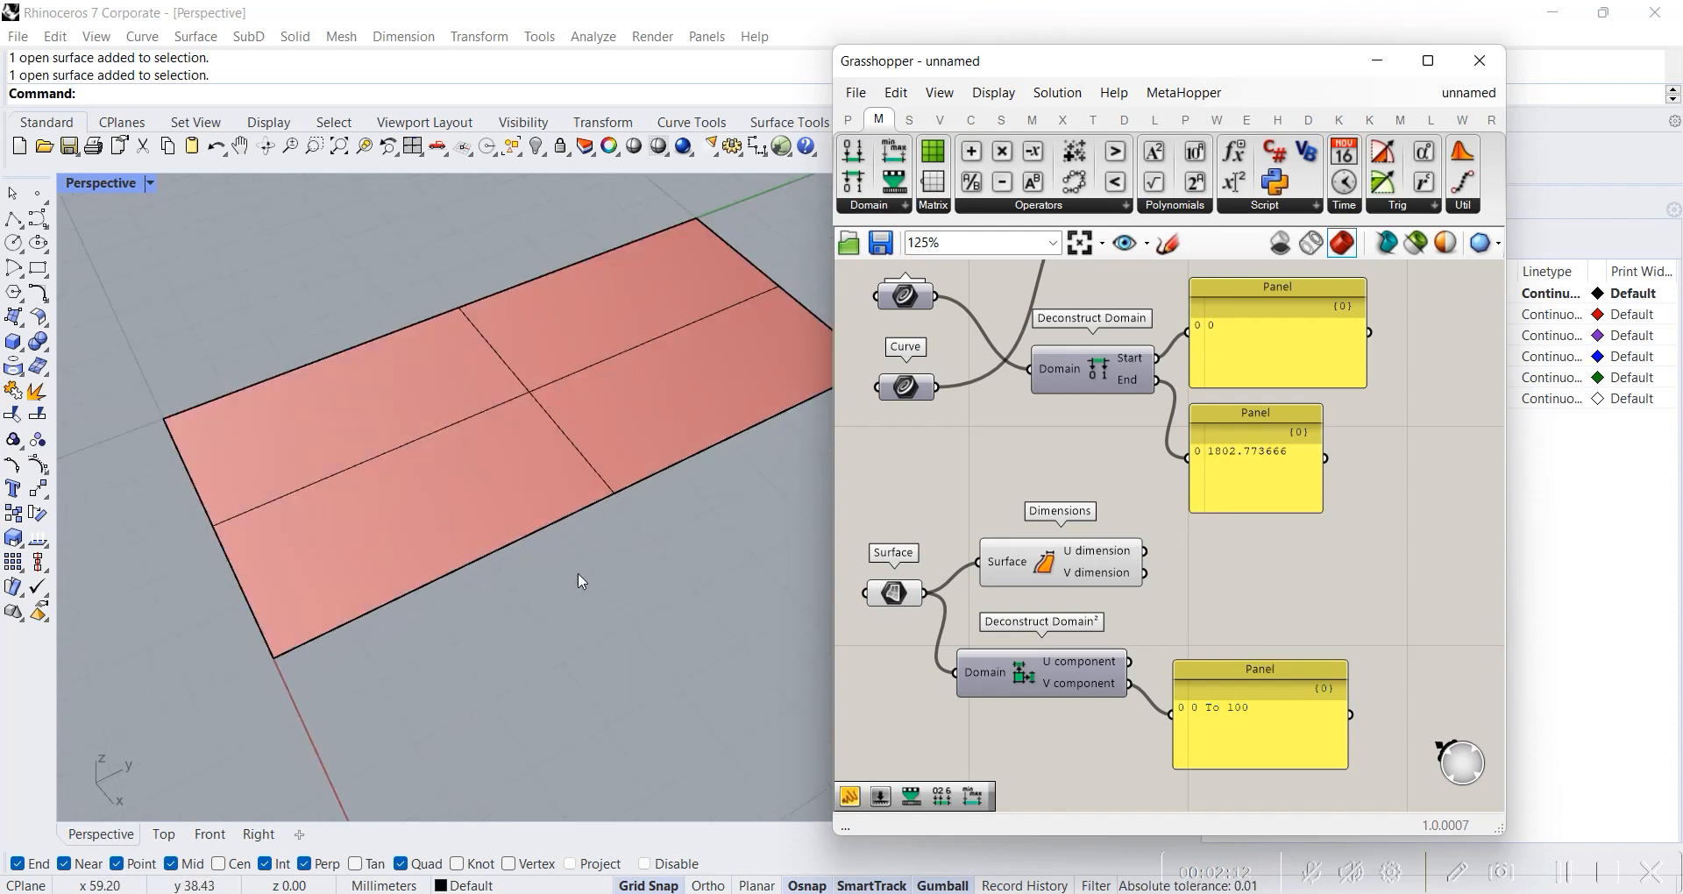
right_click_drag(663, 325, 592, 464, "shift")
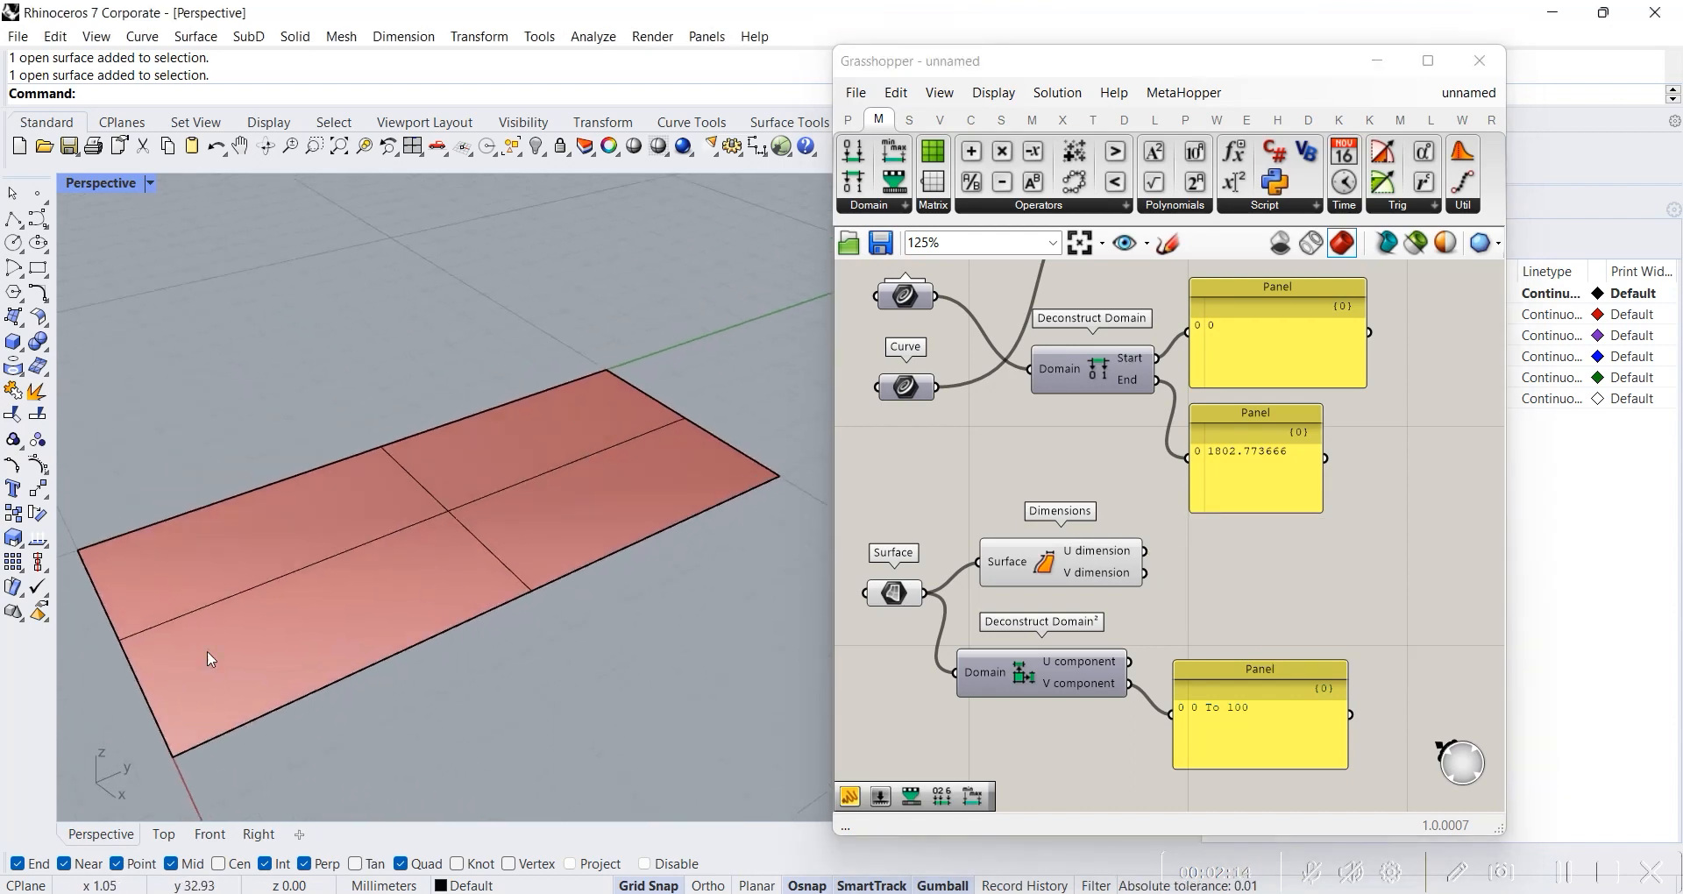
right_click_drag(1320, 558, 1155, 550)
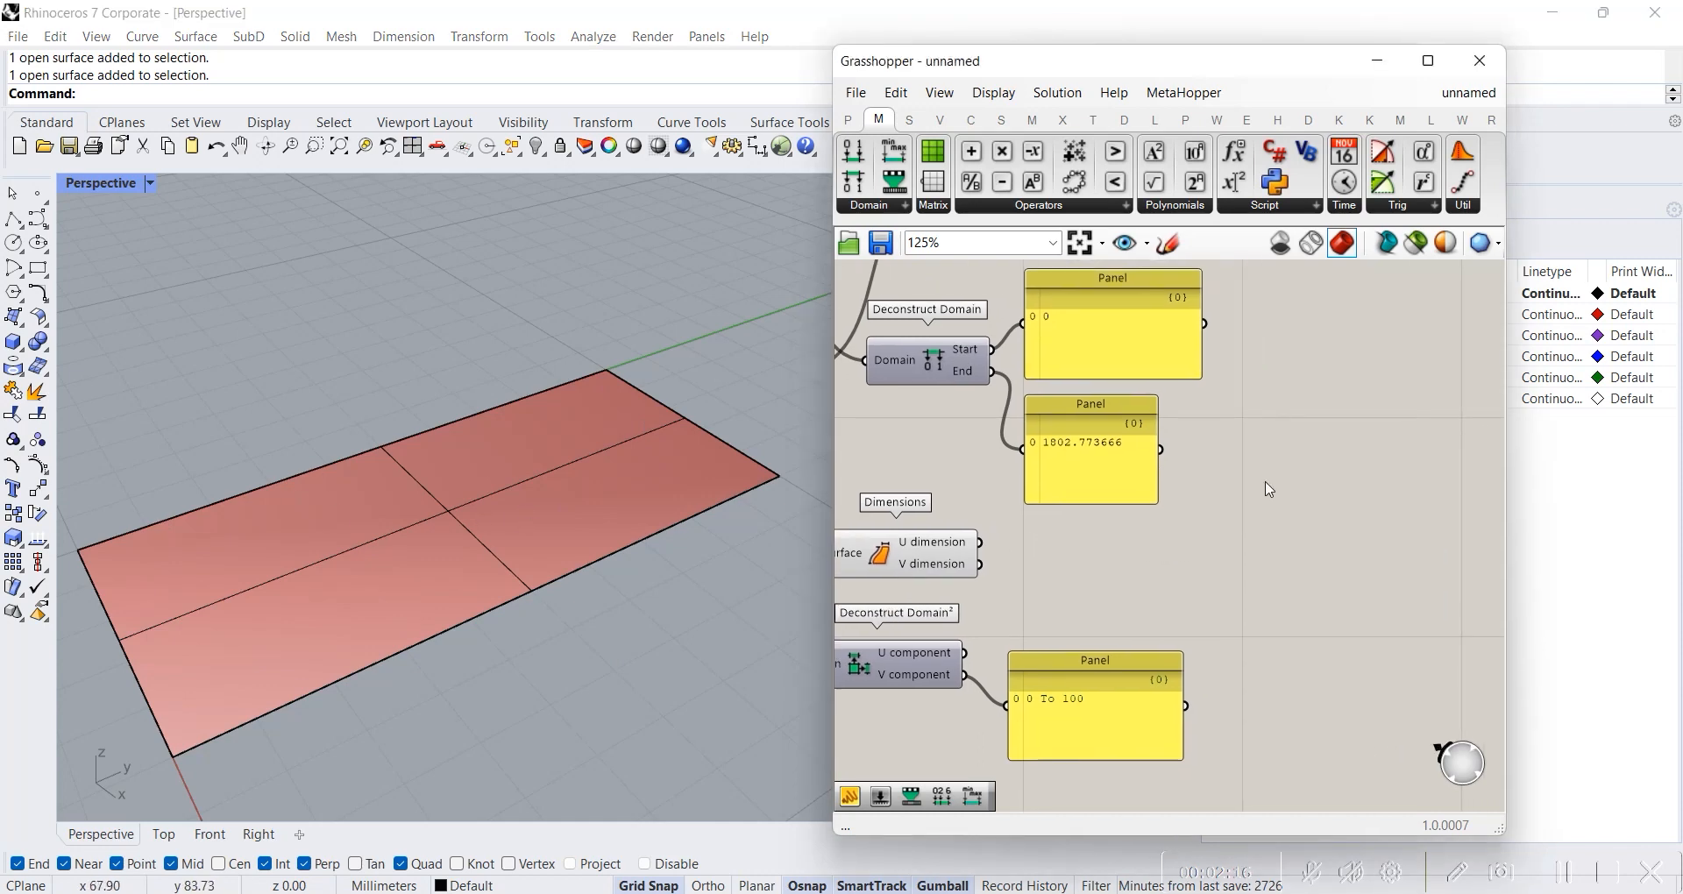
double_click(1264, 483)
type("EVAL")
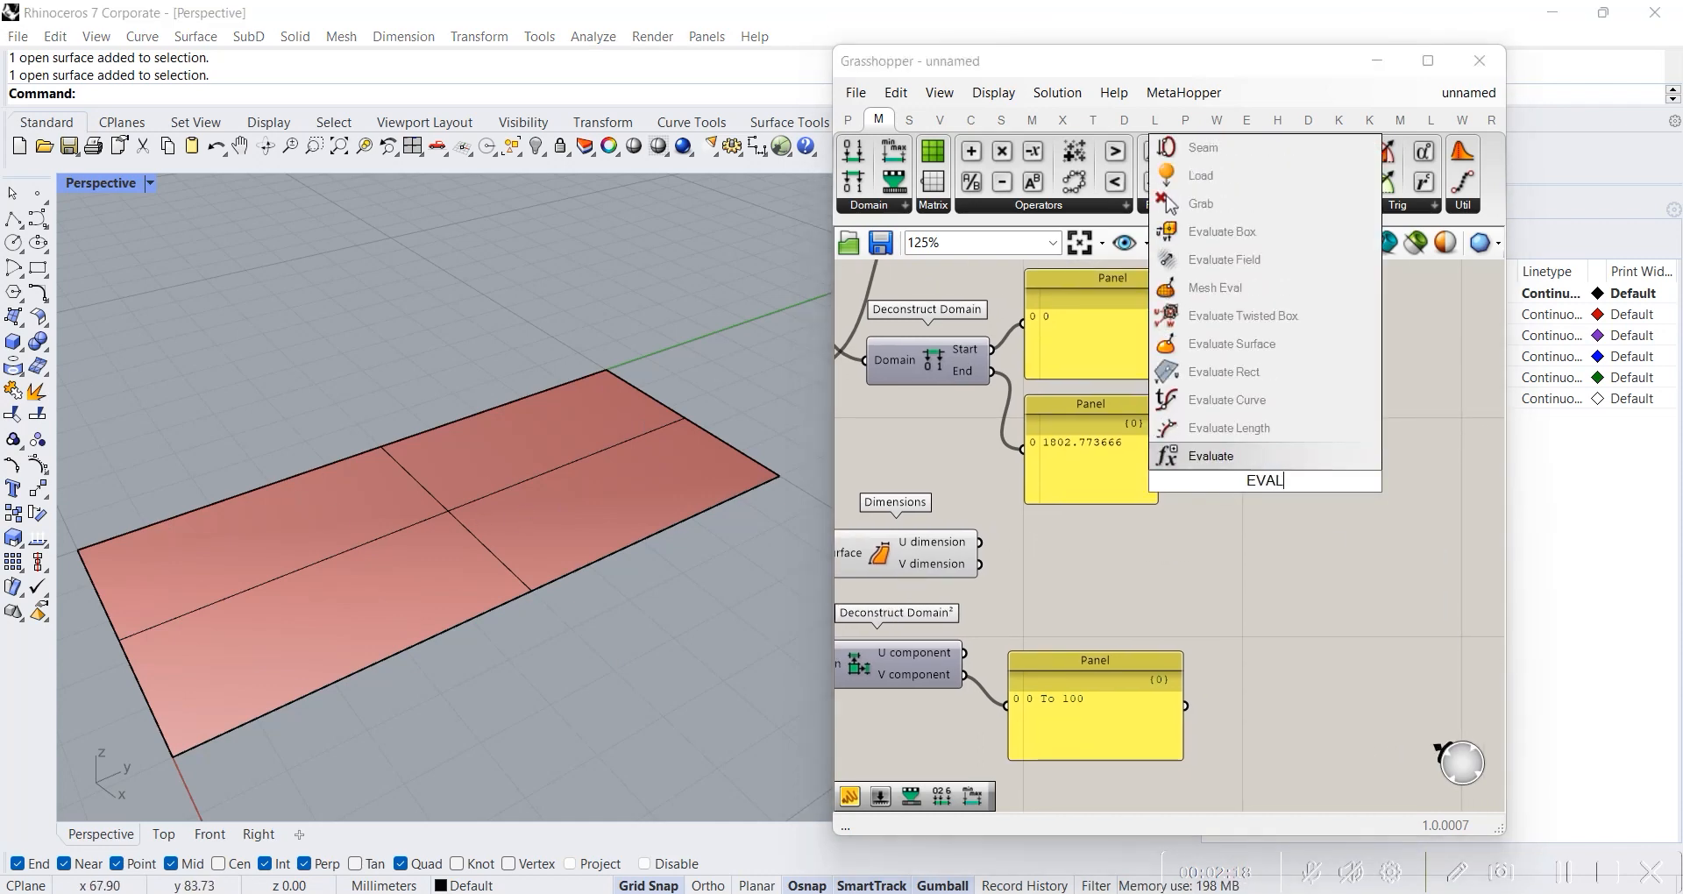
left_click(1227, 344)
left_click_drag(1223, 460, 1280, 544)
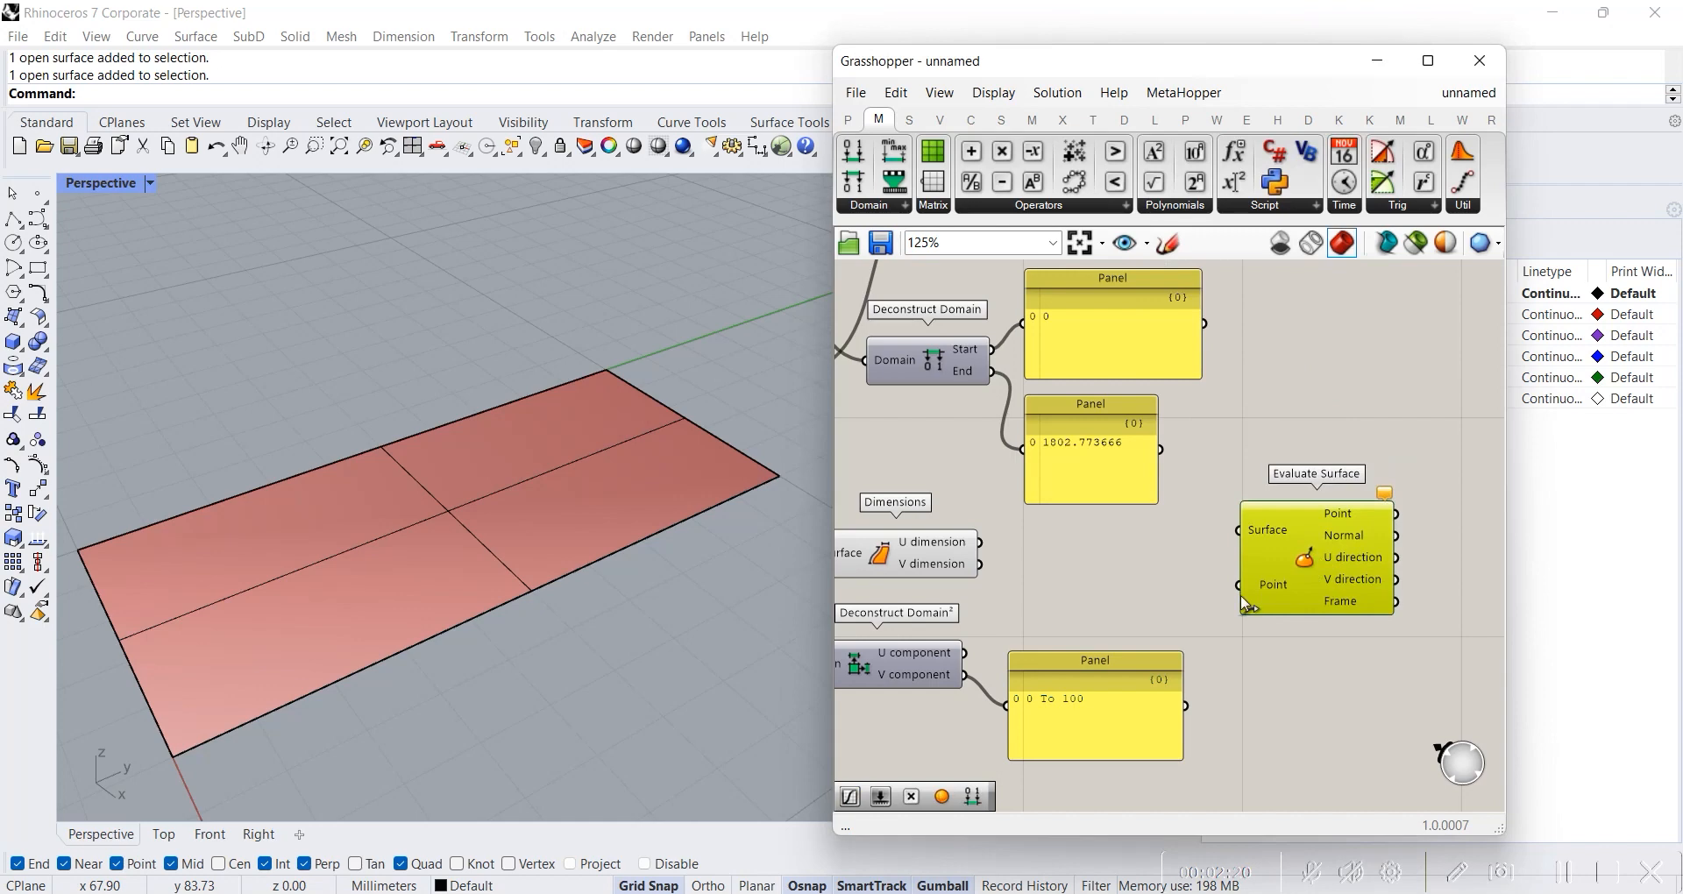
scroll(1278, 543, "up", 3)
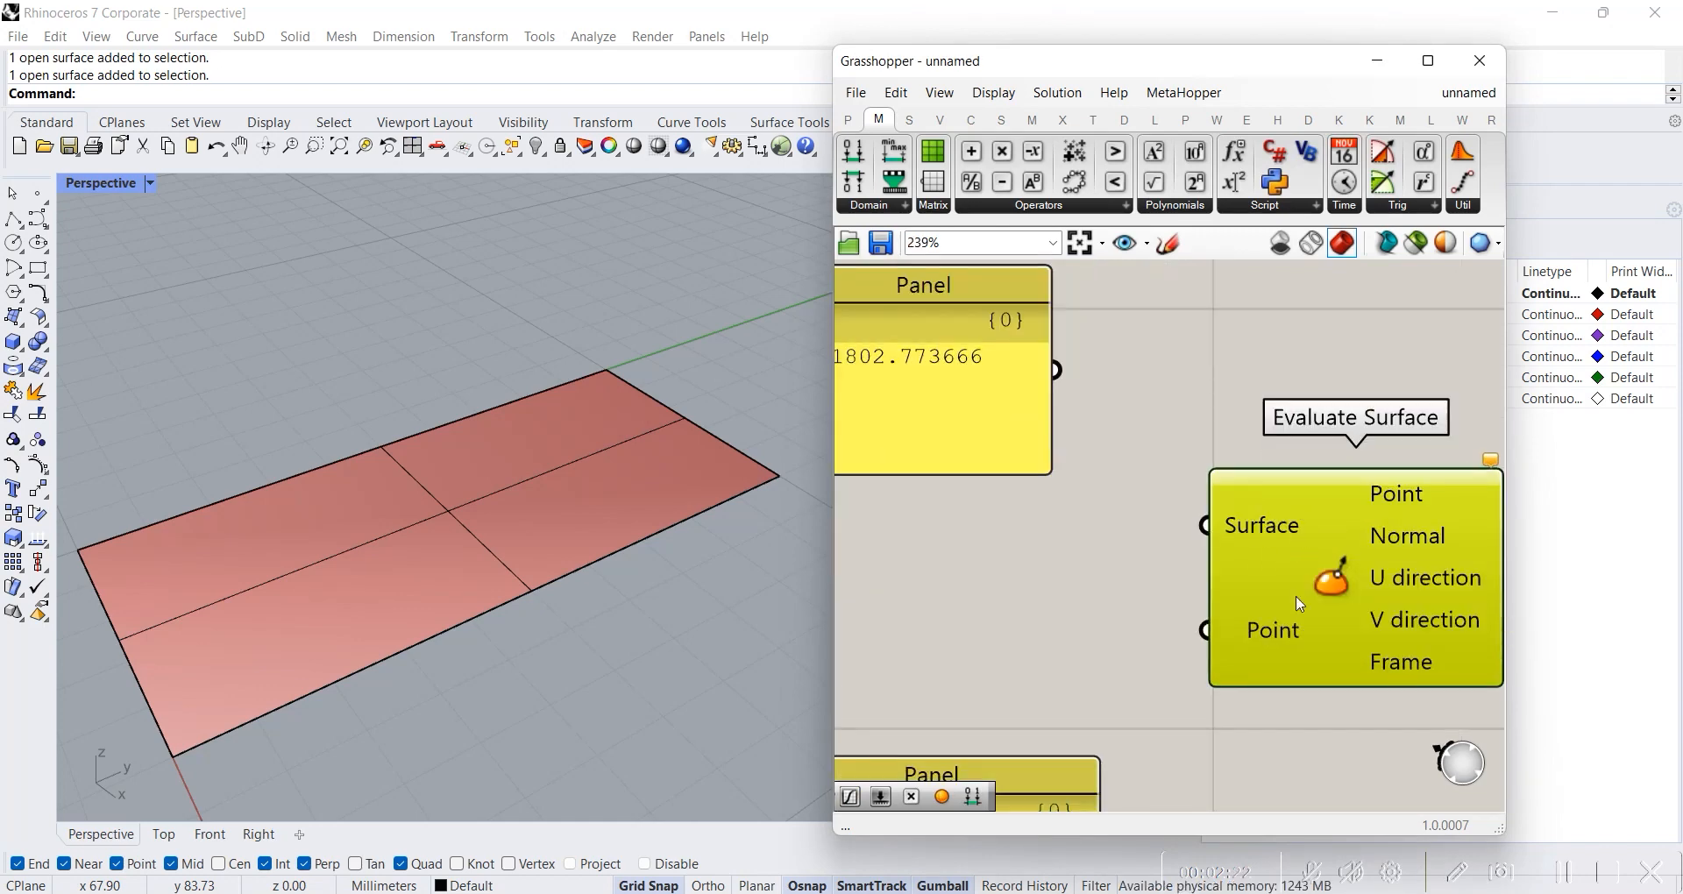
scroll(1192, 642, "down", 4)
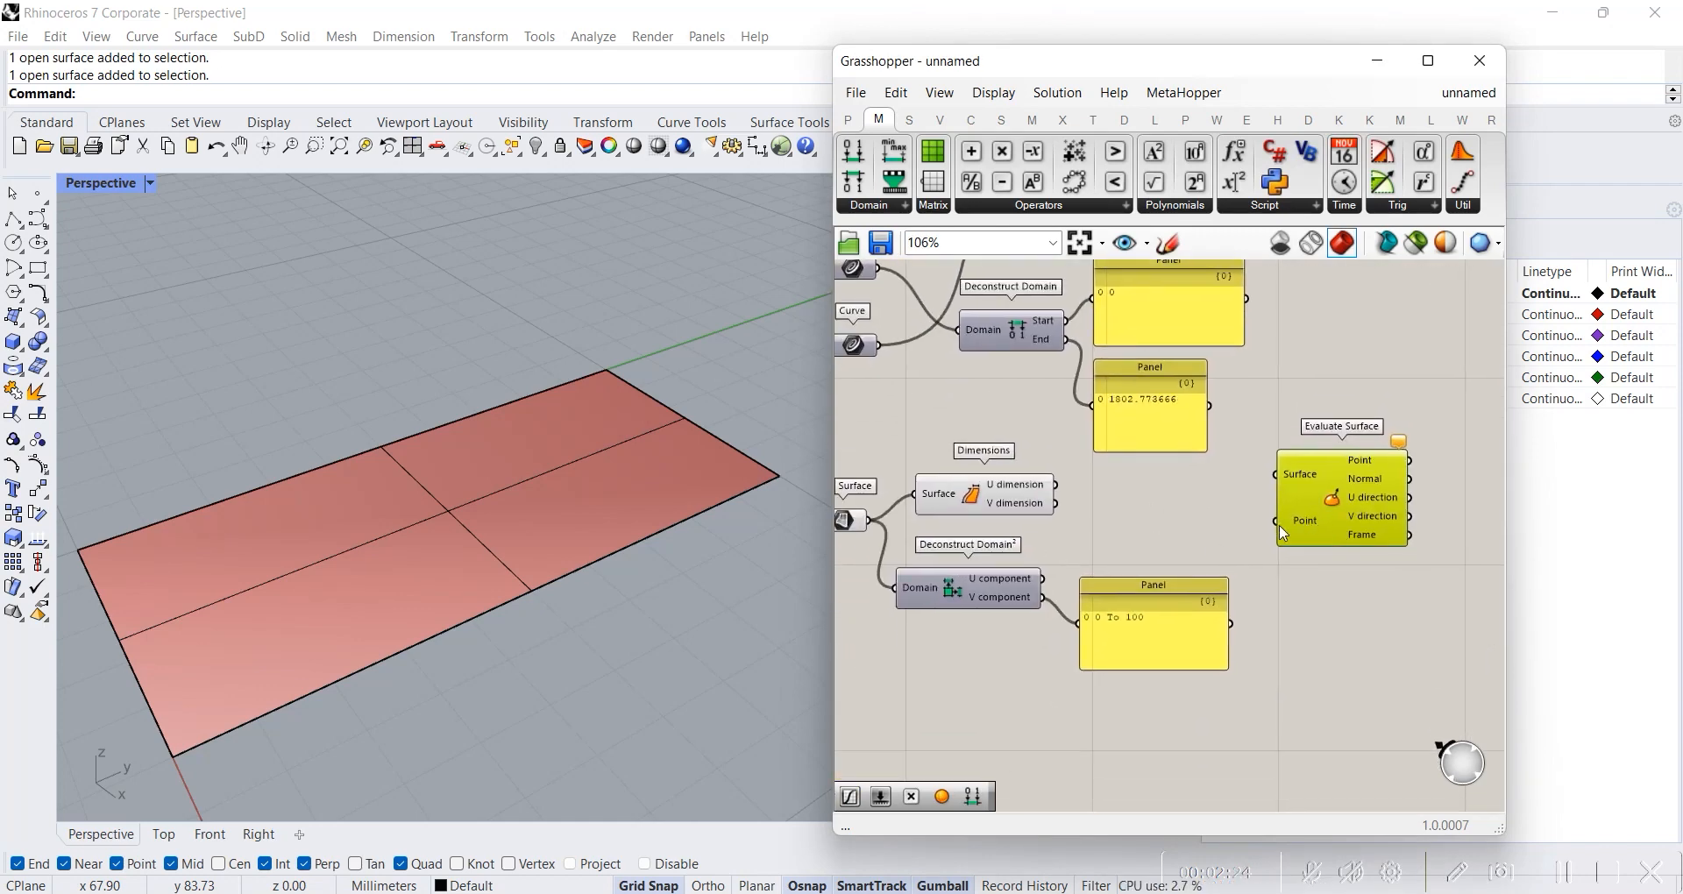
scroll(1282, 532, "up", 4)
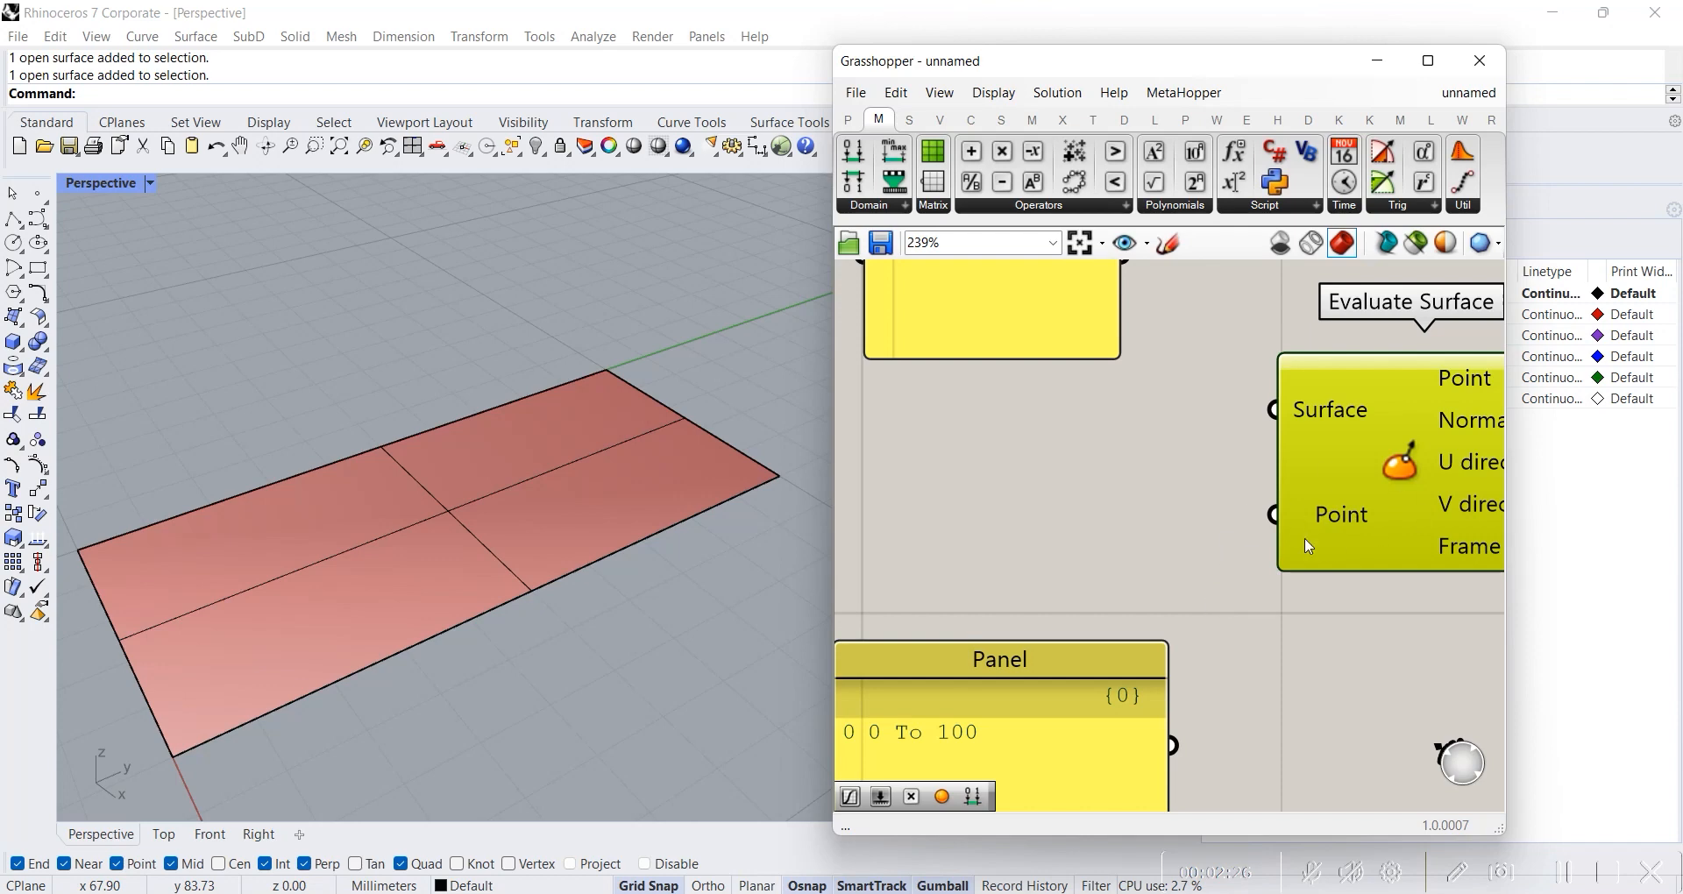
- Move the V component's panel to clear the space beside the Dimensions and Deconstruct Domain² components
scroll(1124, 592, "down", 3)
left_click_drag(1046, 668, 1098, 730)
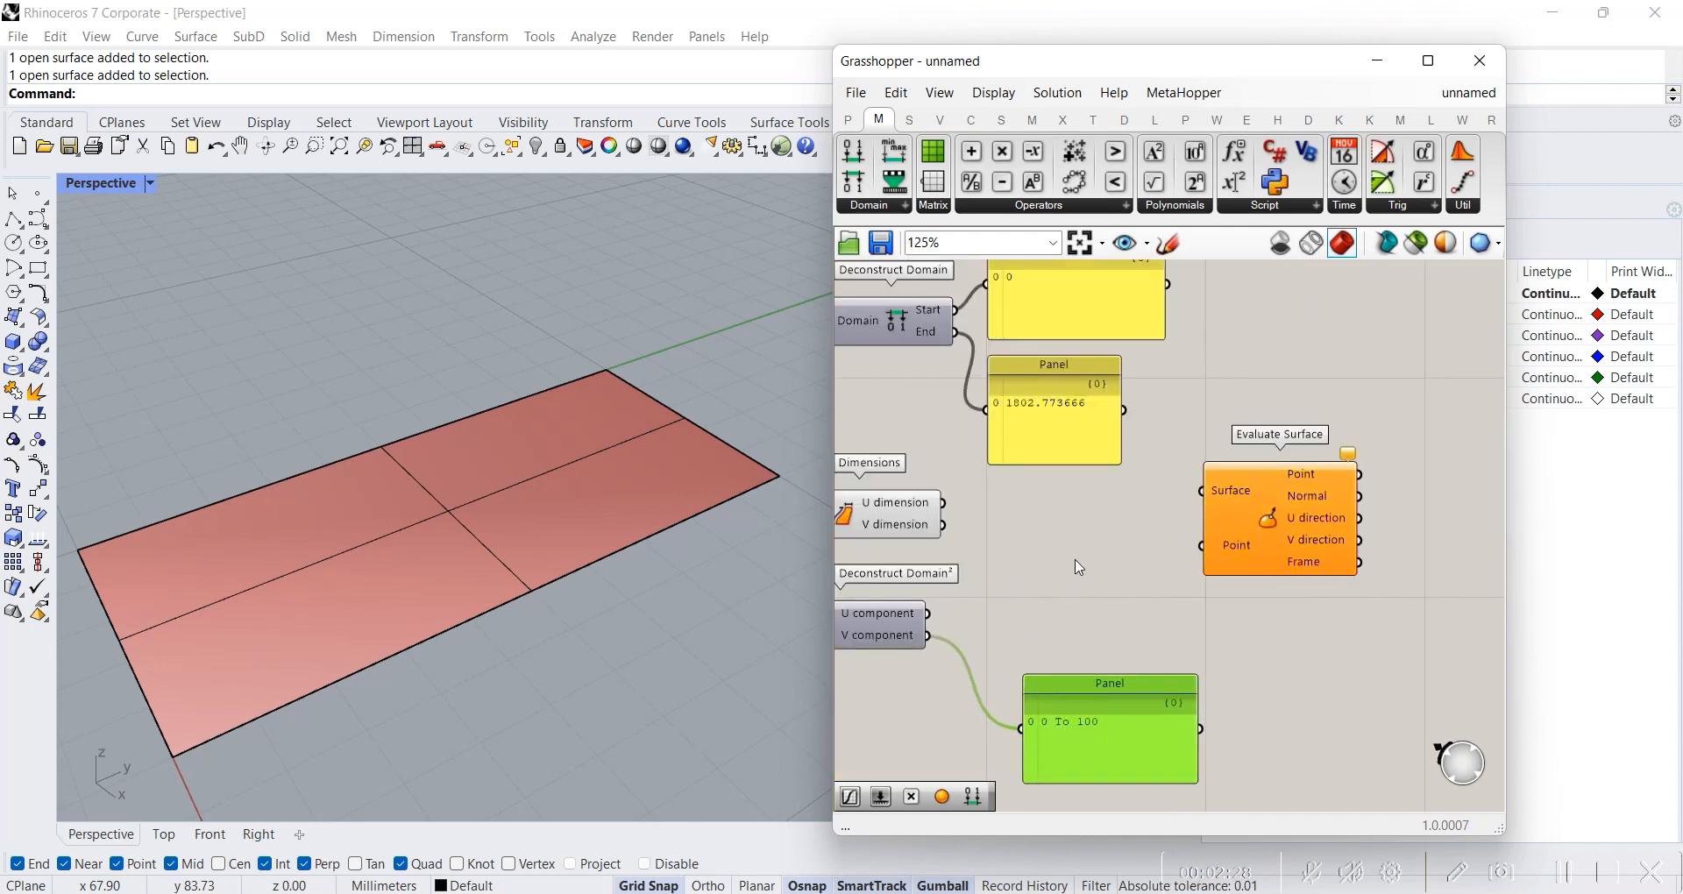
left_click(1036, 578)
- Examine the U and V outputs of the Dimensions component and the rectangular surface in the Rhino viewport
right_click_drag(1037, 579, 1227, 543)
scroll(1038, 565, "up", 2)
scroll(1188, 491, "up", 2)
right_click_drag(1365, 546, 1281, 534)
scroll(414, 422, "down", 3)
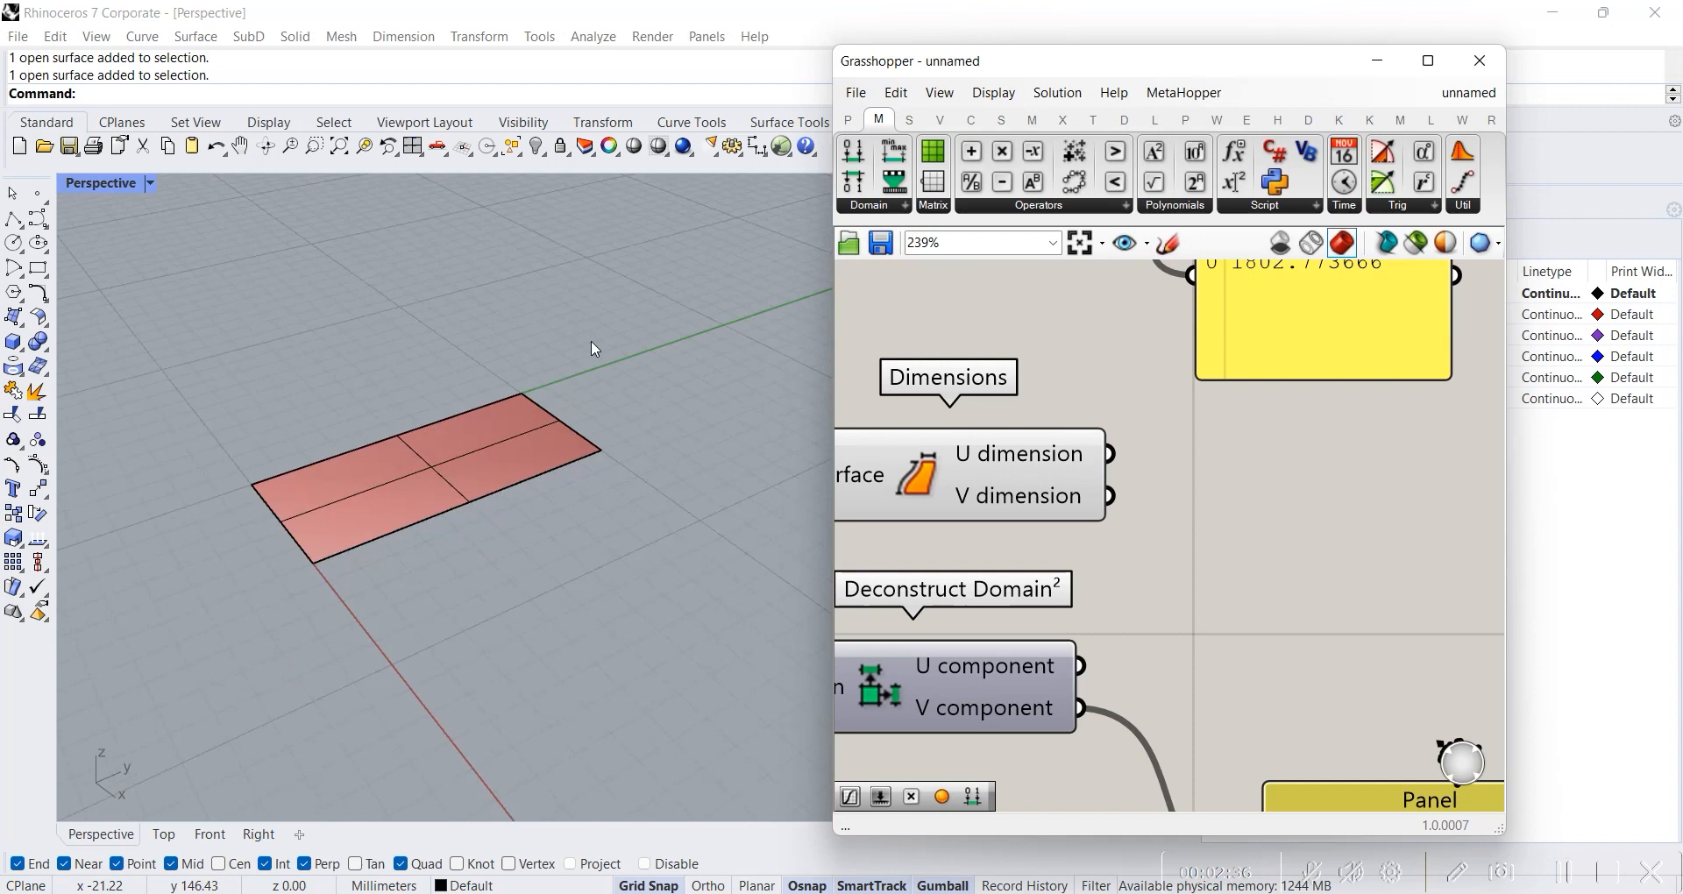
scroll(496, 443, "up", 5)
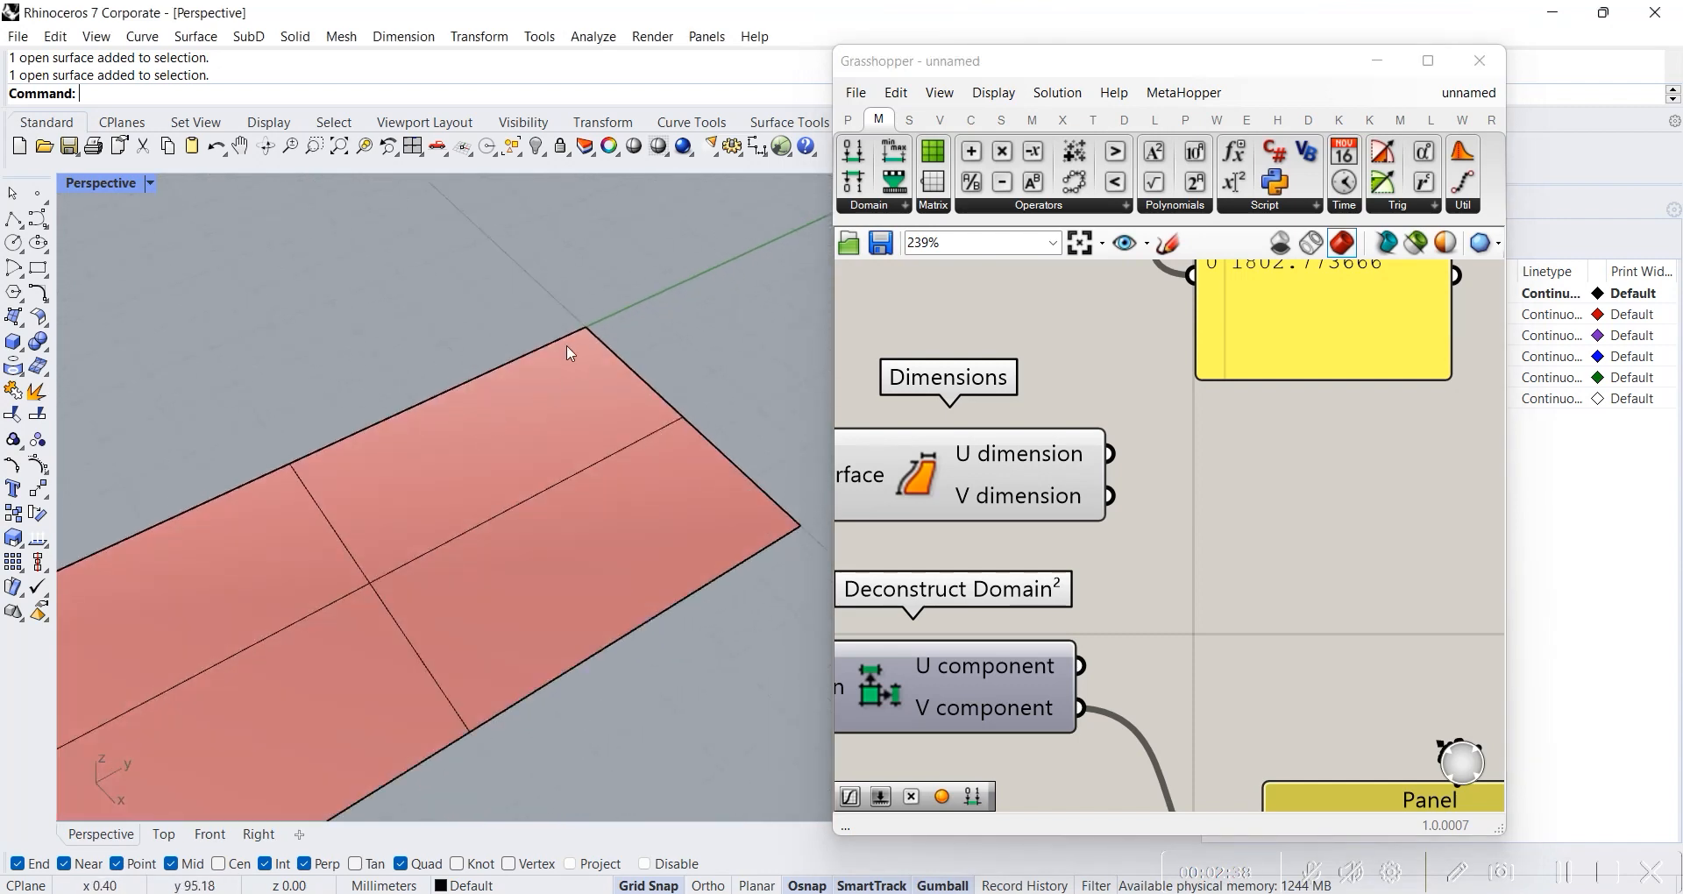
scroll(405, 500, "down", 4)
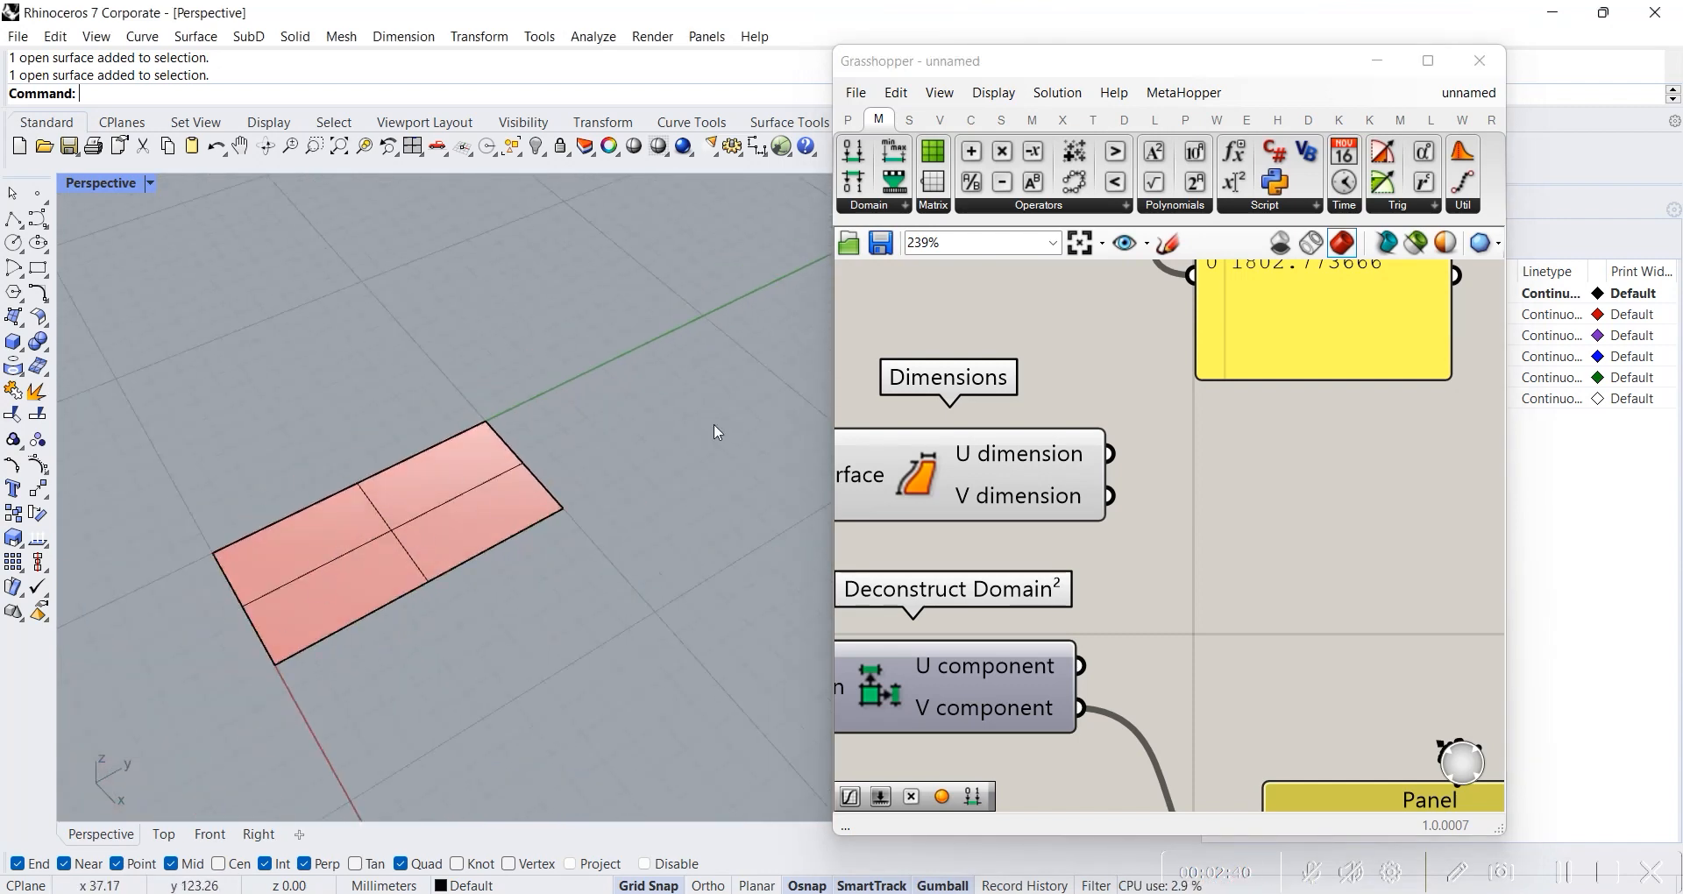
- Add a Multiplication component to the canvas beside the Dimensions component
double_click(1265, 451)
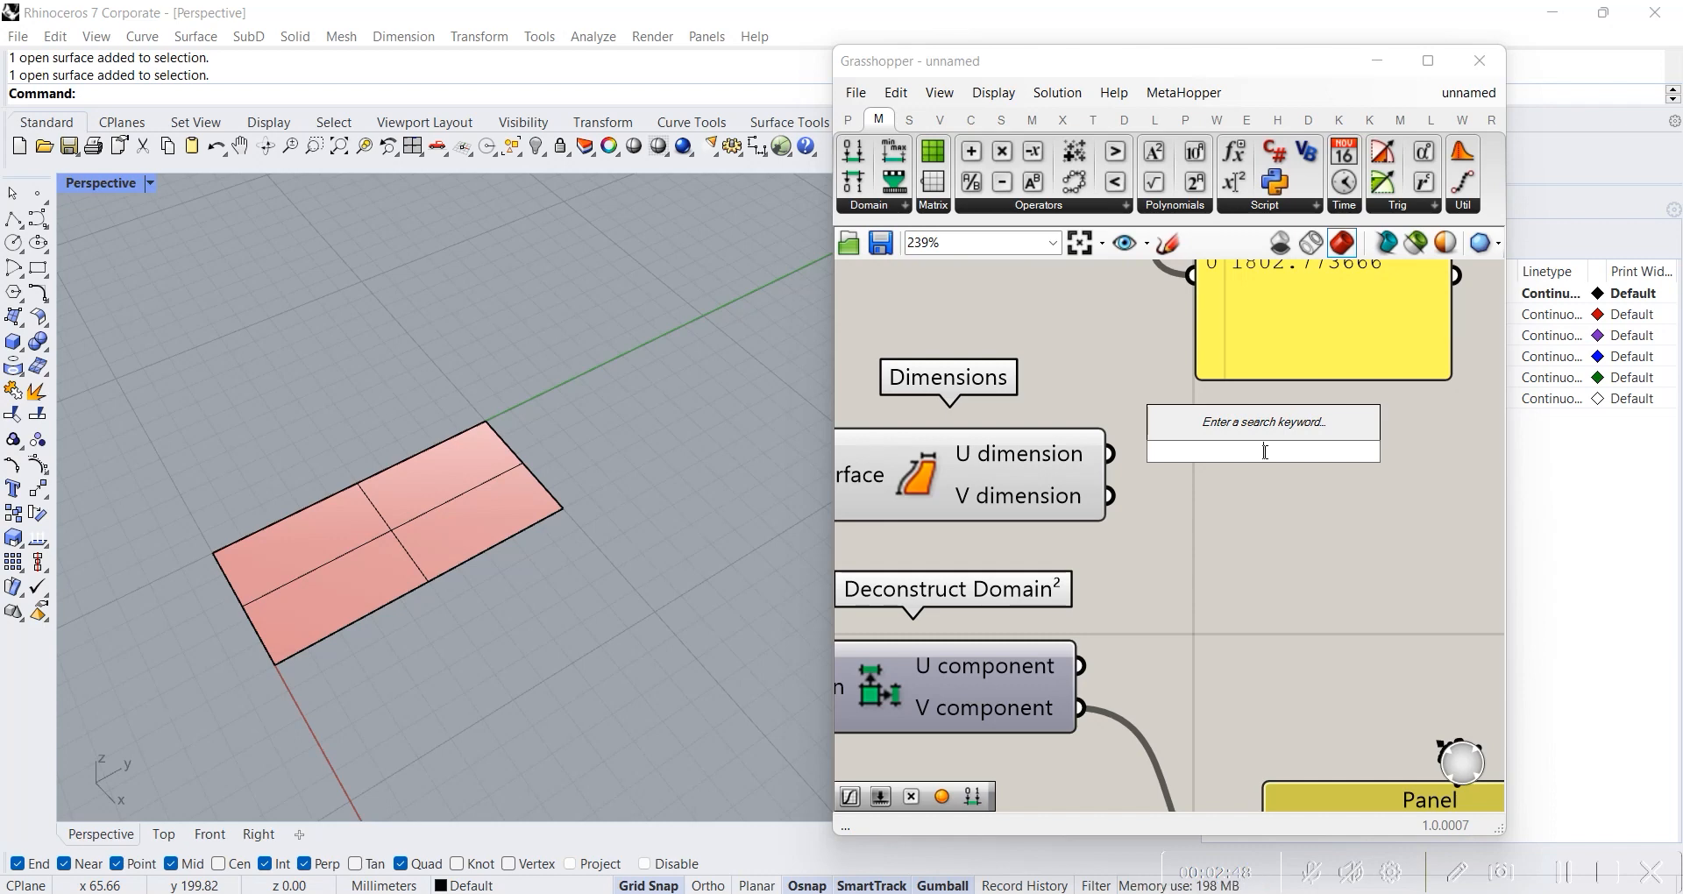
left_click(1039, 206)
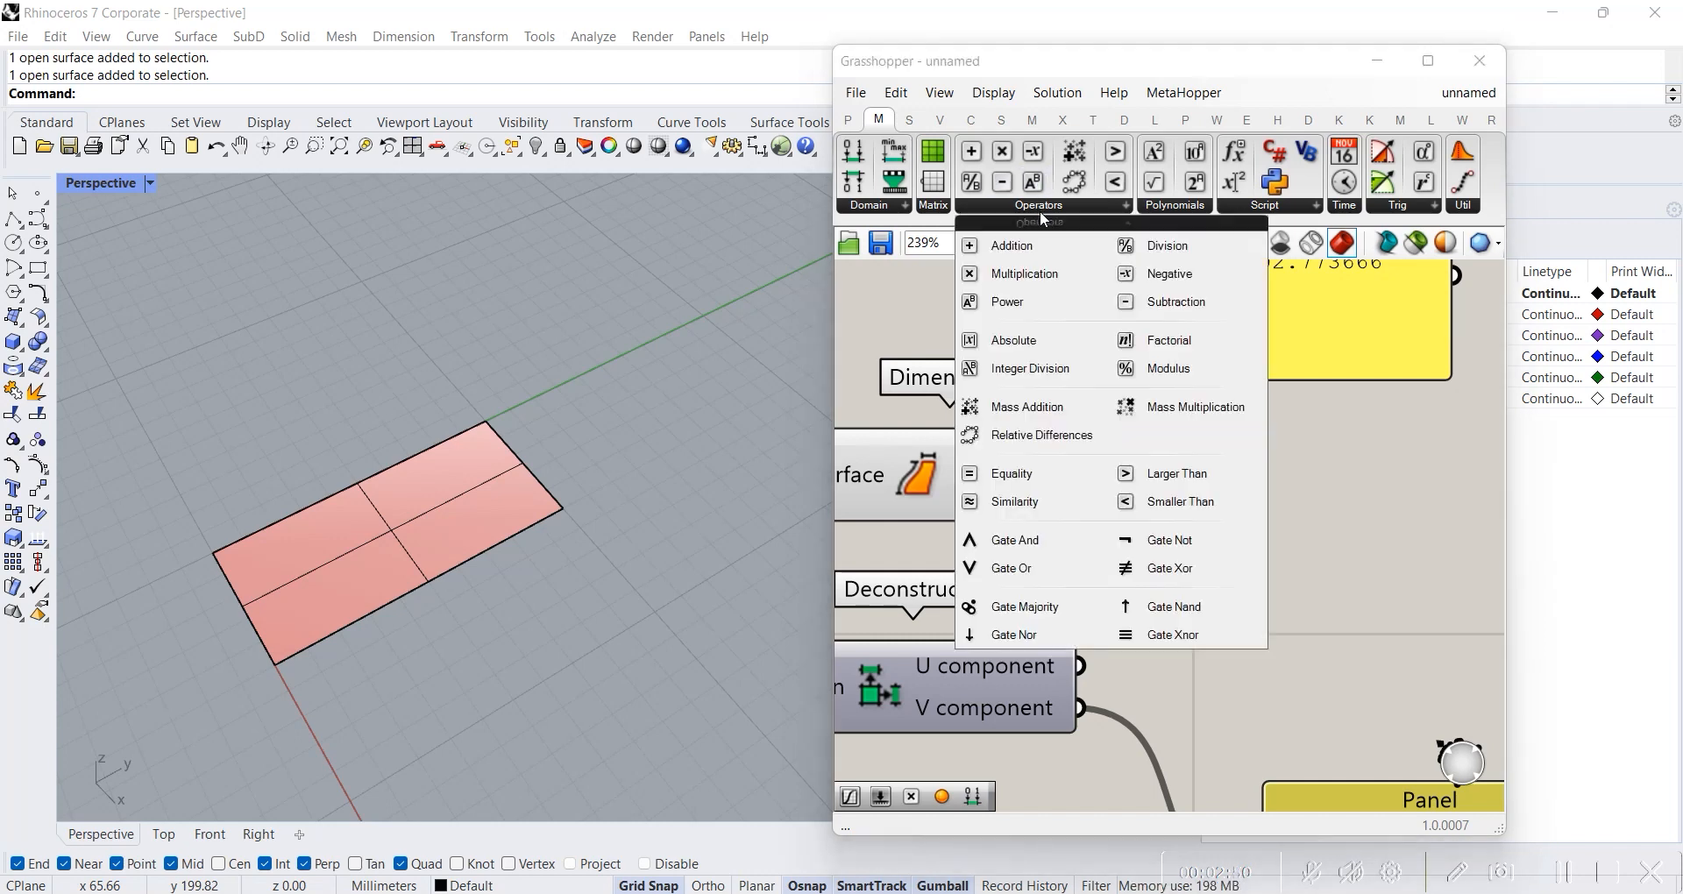
left_click(1068, 273)
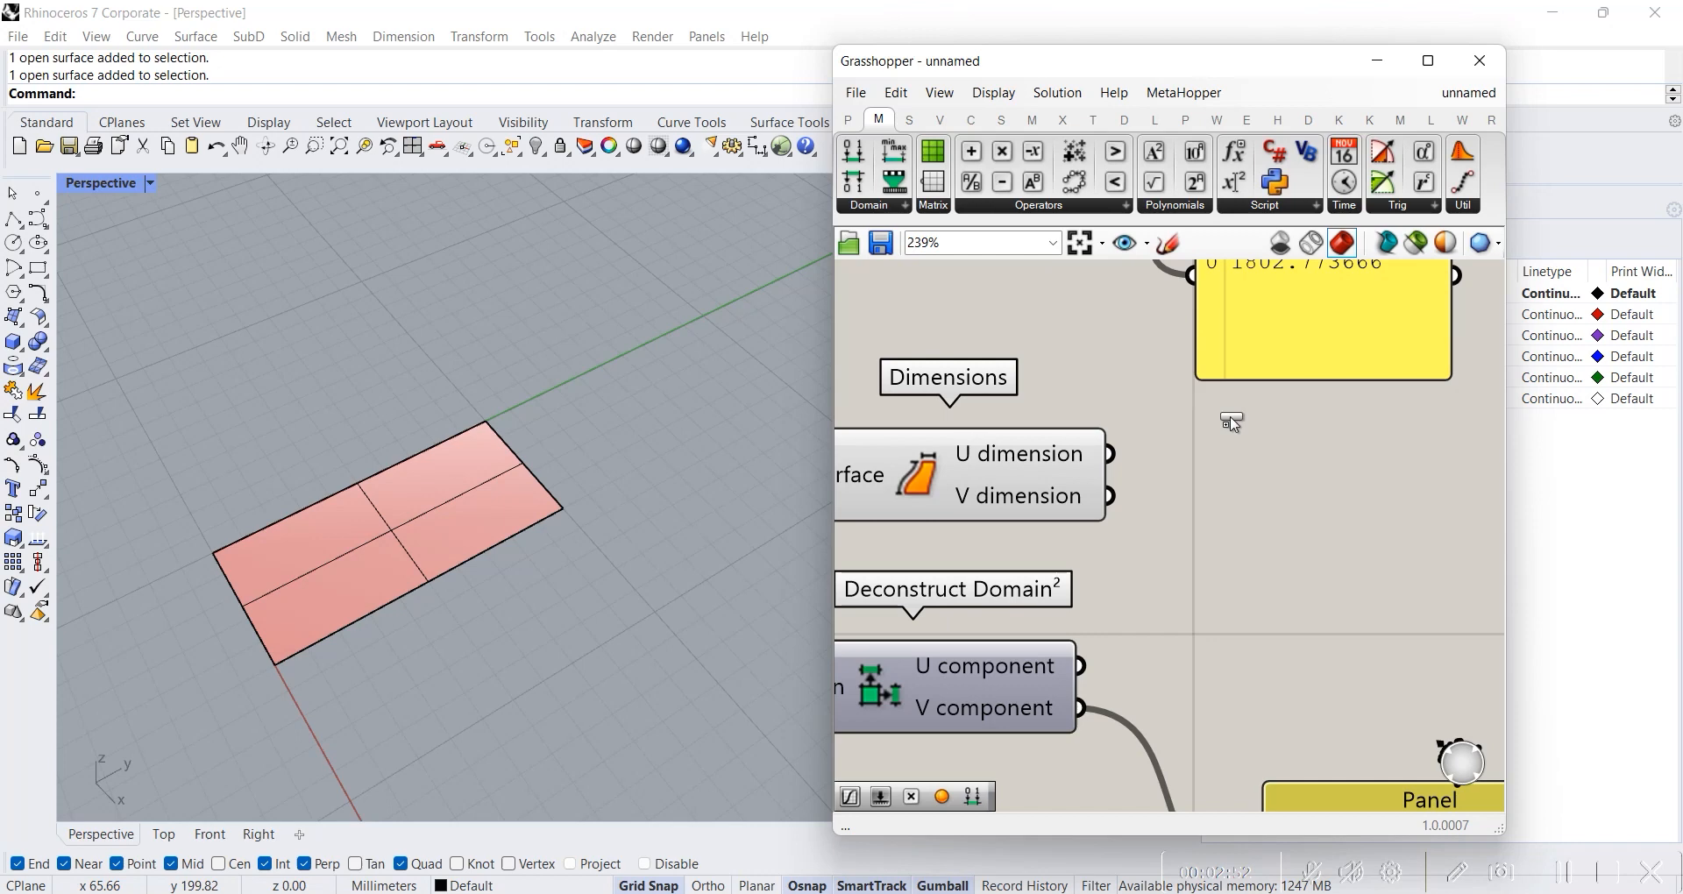
left_click(1253, 456)
scroll(1289, 543, "up", 3)
left_click_drag(1286, 529, 1296, 581)
left_click(1161, 578)
right_click(1219, 594)
left_click(1102, 568)
scroll(1107, 574, "down", 2)
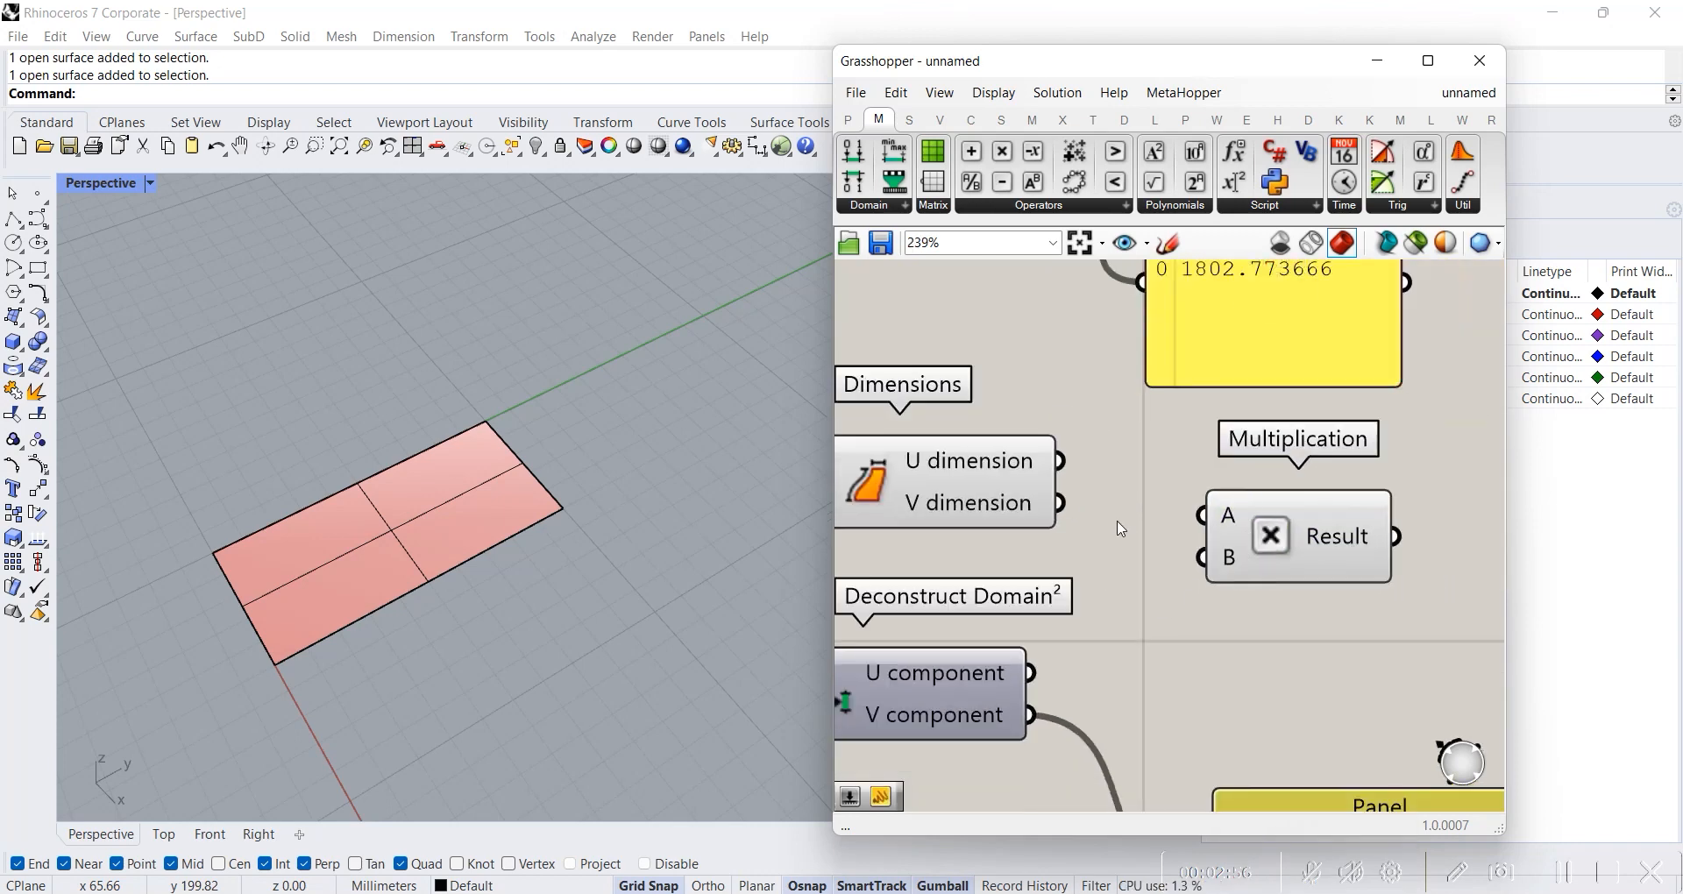
- Connect the U dimension output to the A input of the Multiplication component
scroll(1107, 575, "up", 2)
left_click_drag(1037, 436, 1227, 512)
scroll(1227, 517, "down", 4)
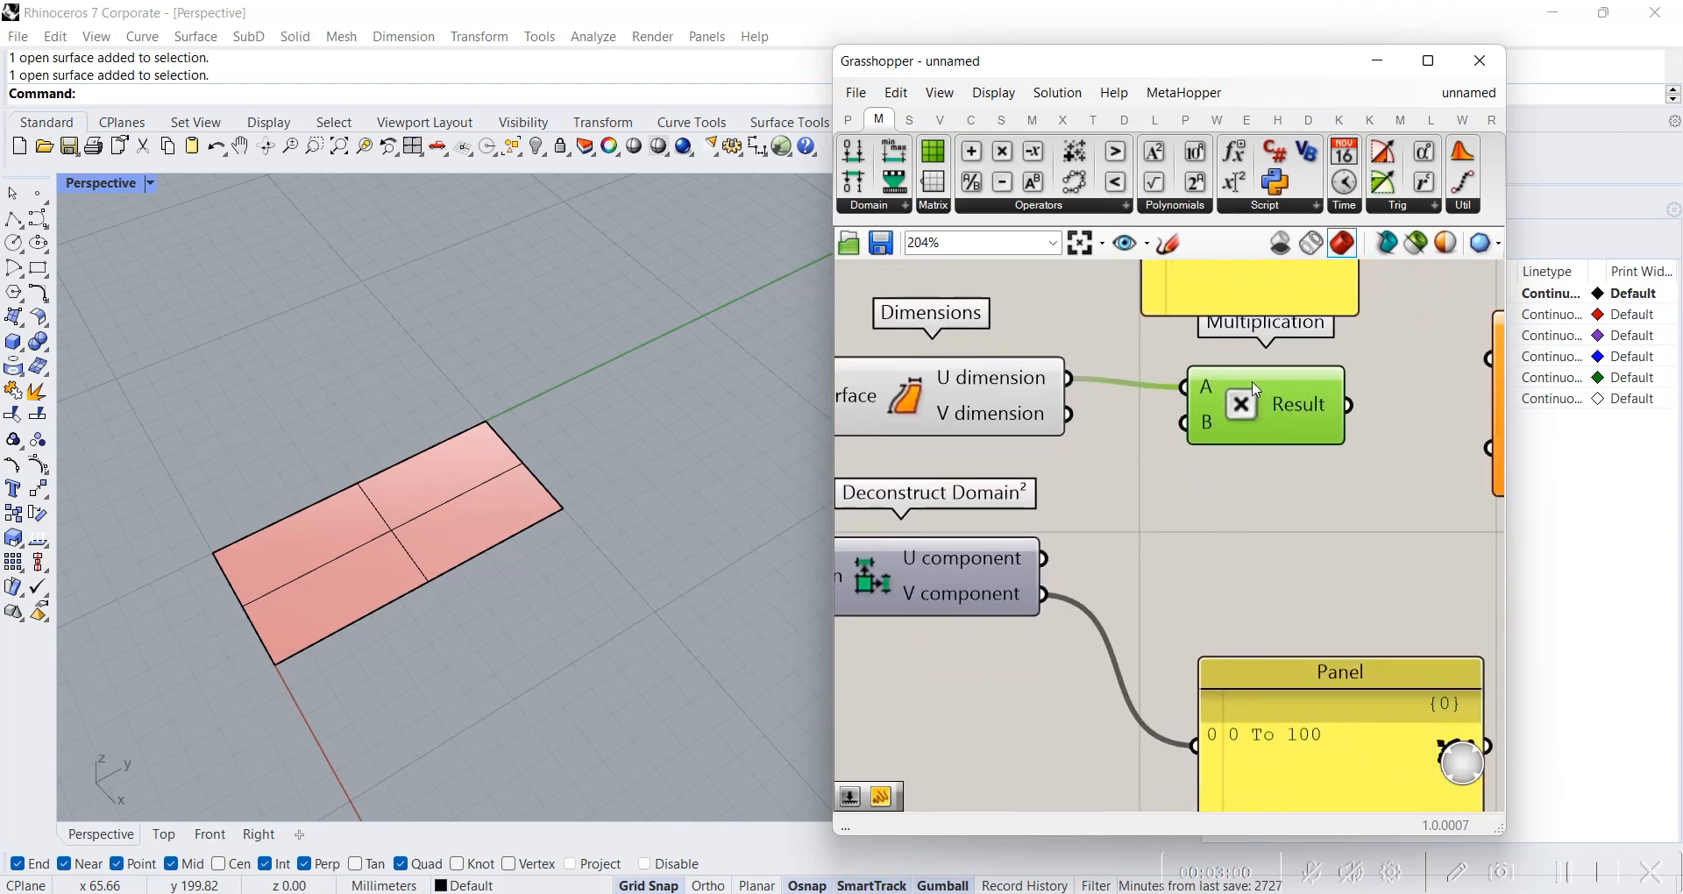
- Duplicate the Multiplication component below the original, feed the V dimension into the copy's A input, and space the two components apart
mouse_move(1262, 407)
left_click_drag(1262, 407, 1281, 514, "alt")
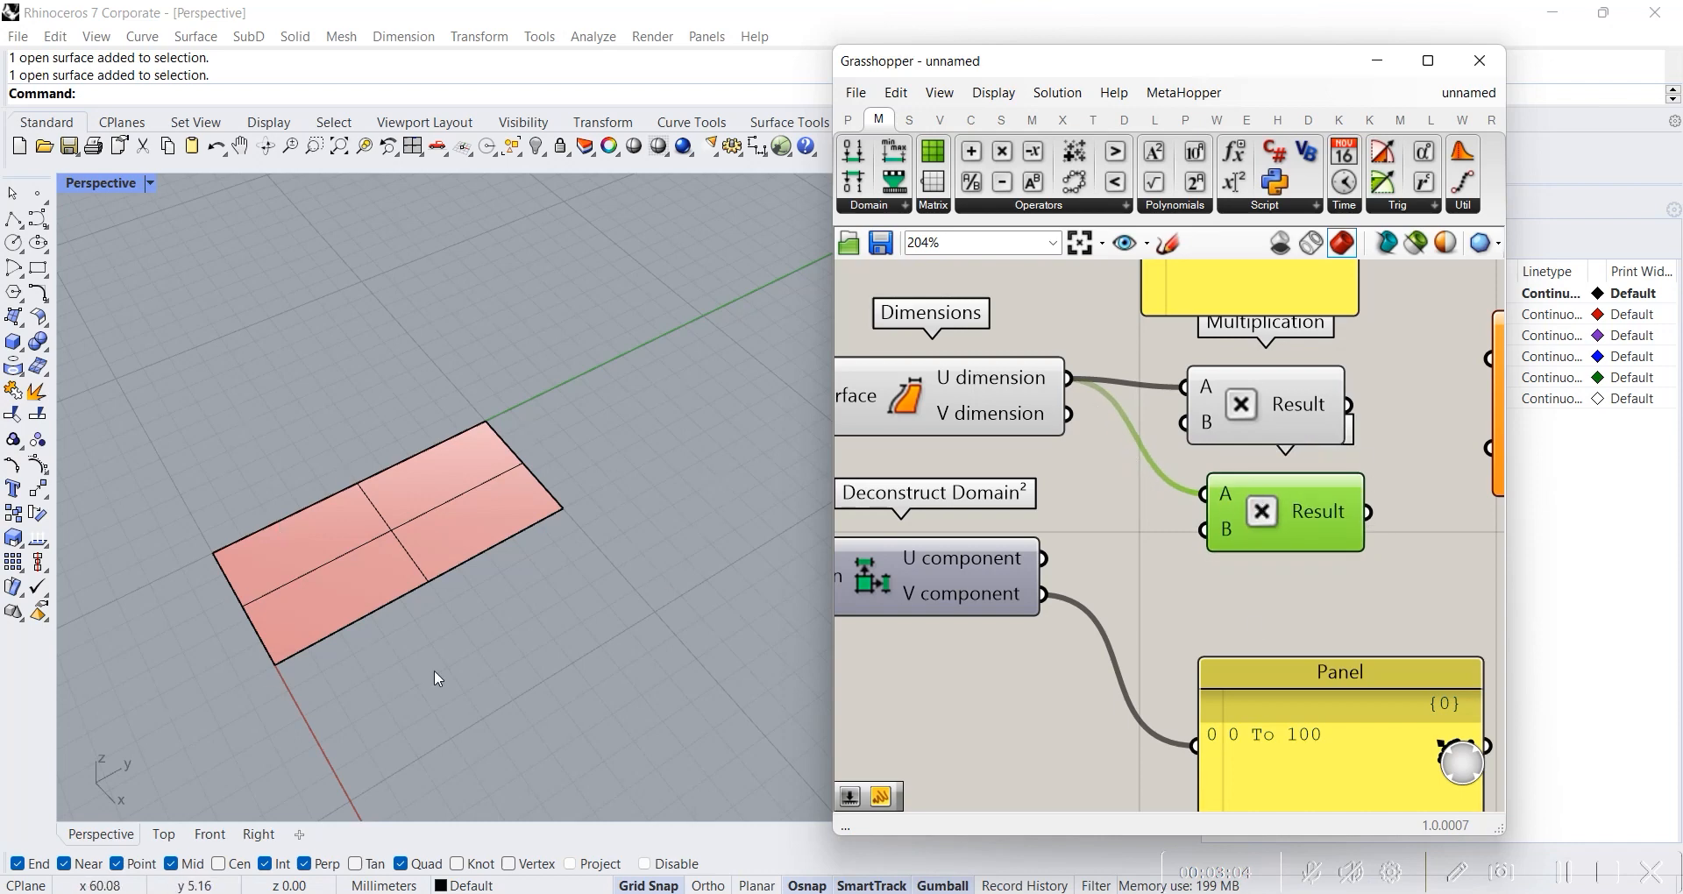
left_click_drag(1069, 414, 1203, 495)
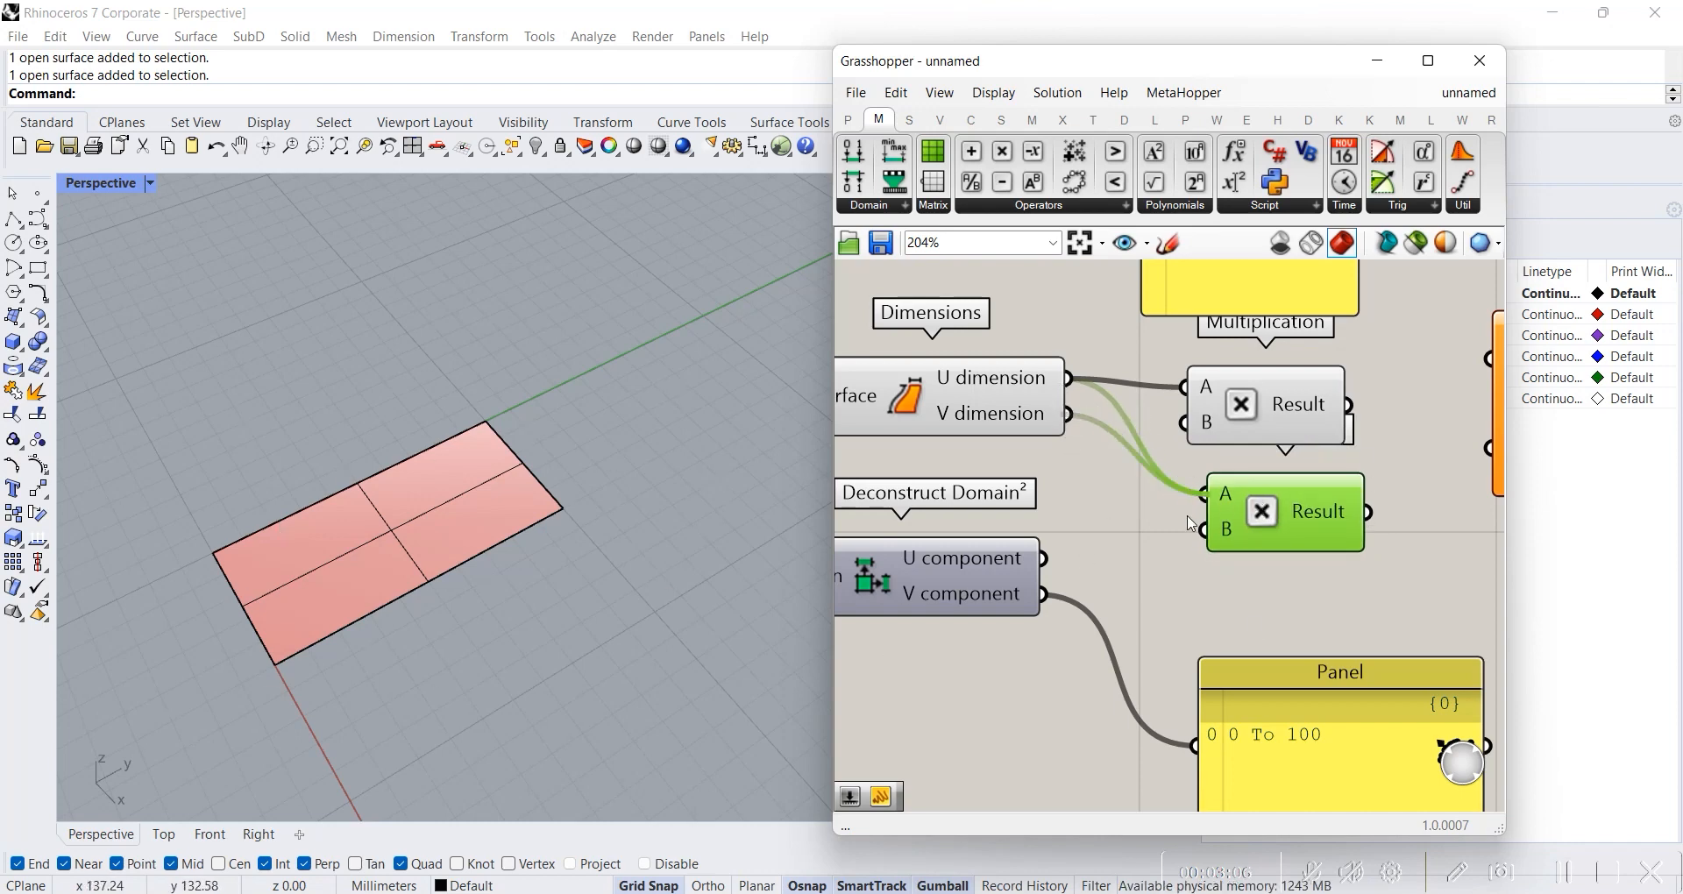
left_click_drag(1255, 398, 1275, 396)
left_click_drag(1297, 507, 1288, 563)
- Add a number slider from 0 to 1 with the value 0.5 below the Deconstruct Domain² component
right_click_drag(1136, 500, 1266, 460)
double_click(1075, 632)
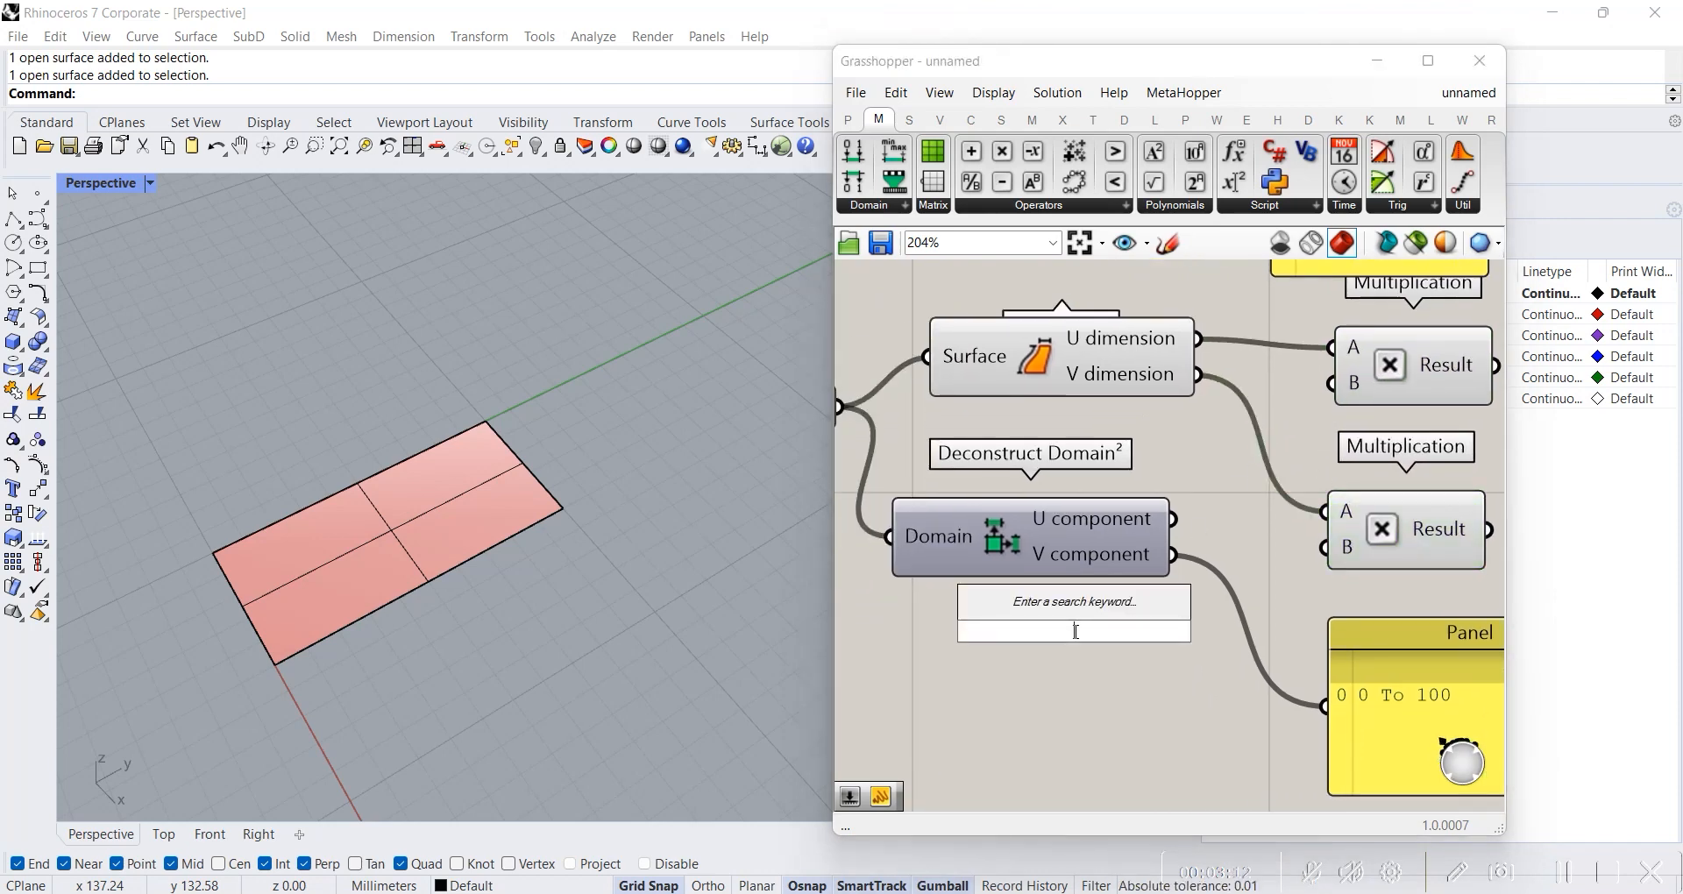
type("0...0.5...1")
key("Return")
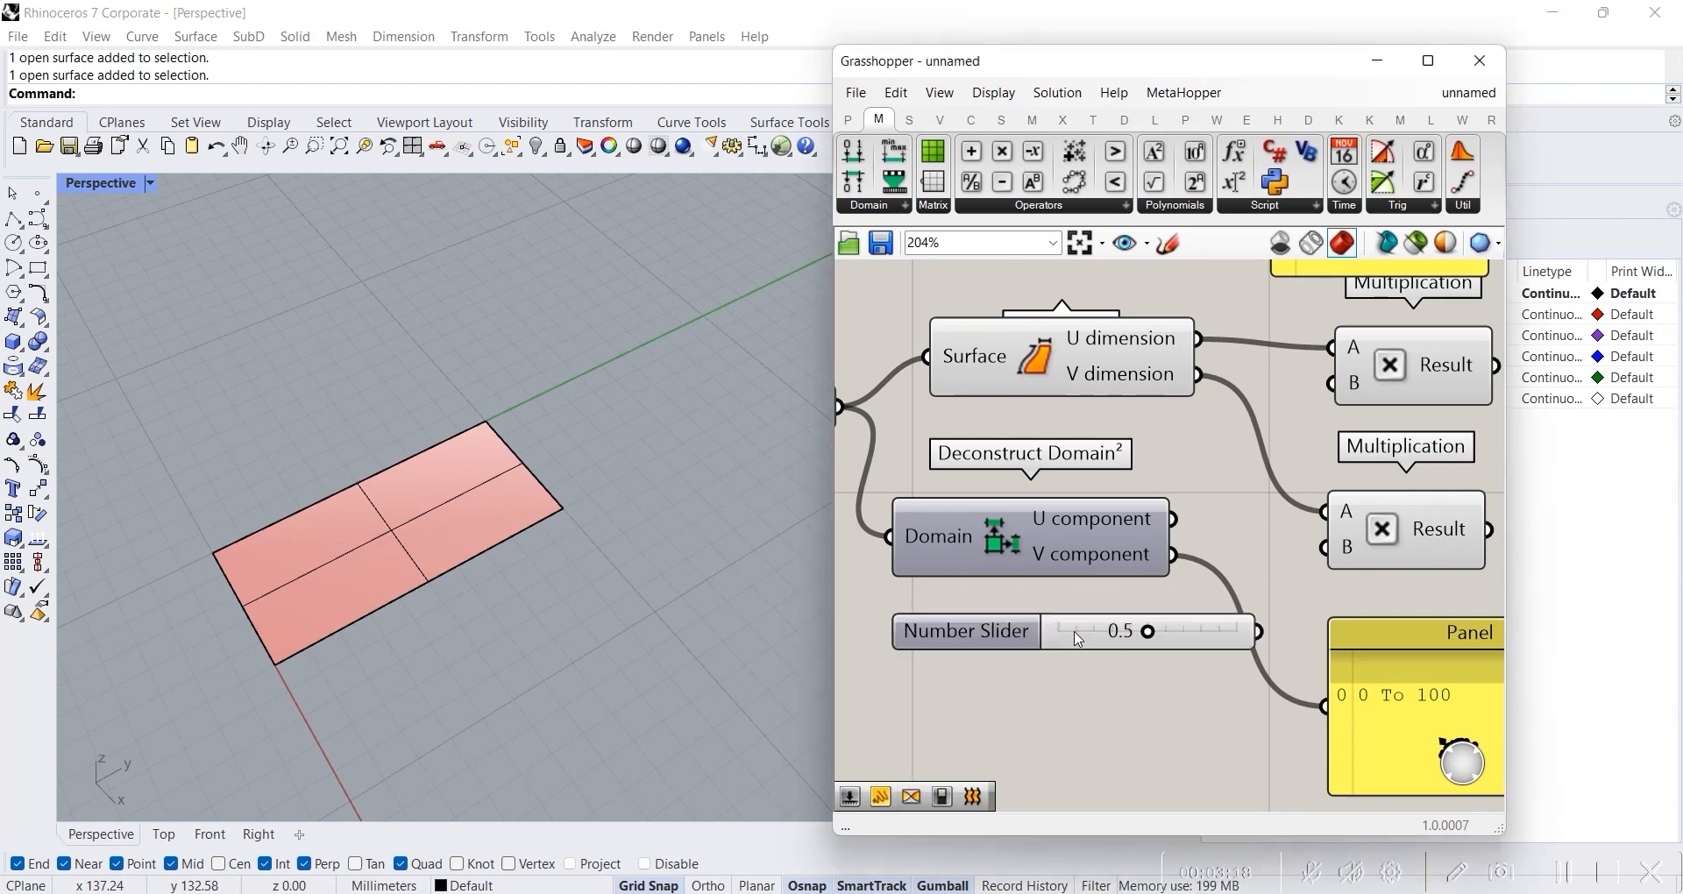
- Duplicate the number slider below itself and connect the two sliders to the B inputs of the upper and lower Multiplication components
left_click(1221, 637)
key("ctrl+c")
key("ctrl+v")
left_click_drag(1177, 656, 1180, 715)
left_click_drag(1258, 631, 1331, 383)
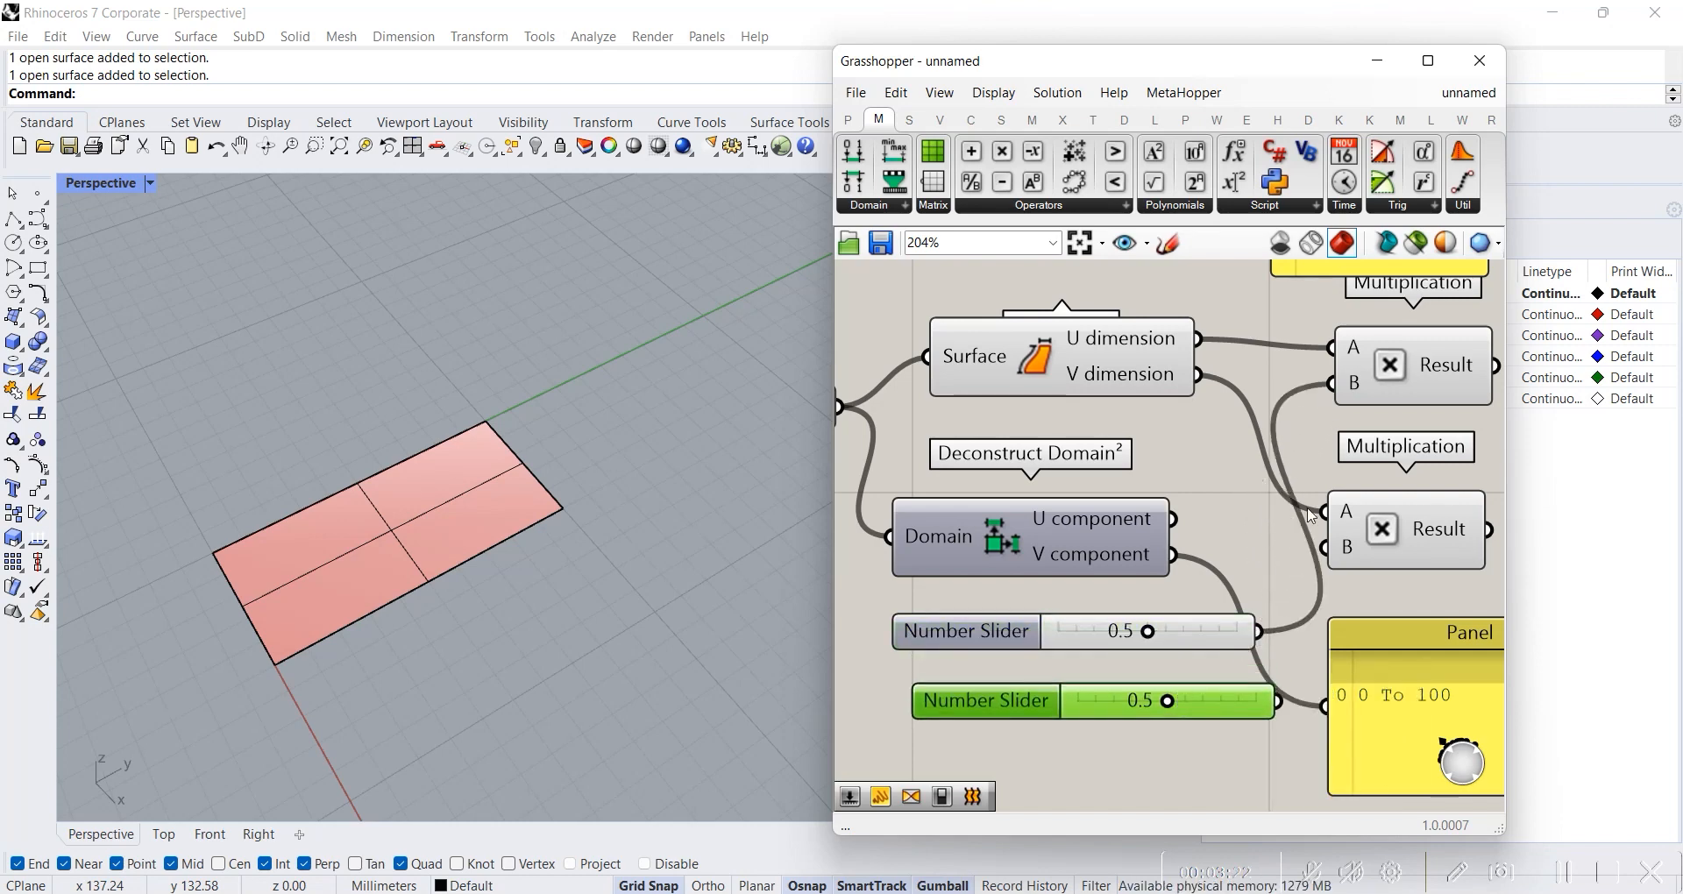
left_click_drag(1281, 711, 1327, 558)
- Add a panel beside the lower Multiplication component and connect that component's Result output to it
right_click_drag(1425, 580, 1146, 629)
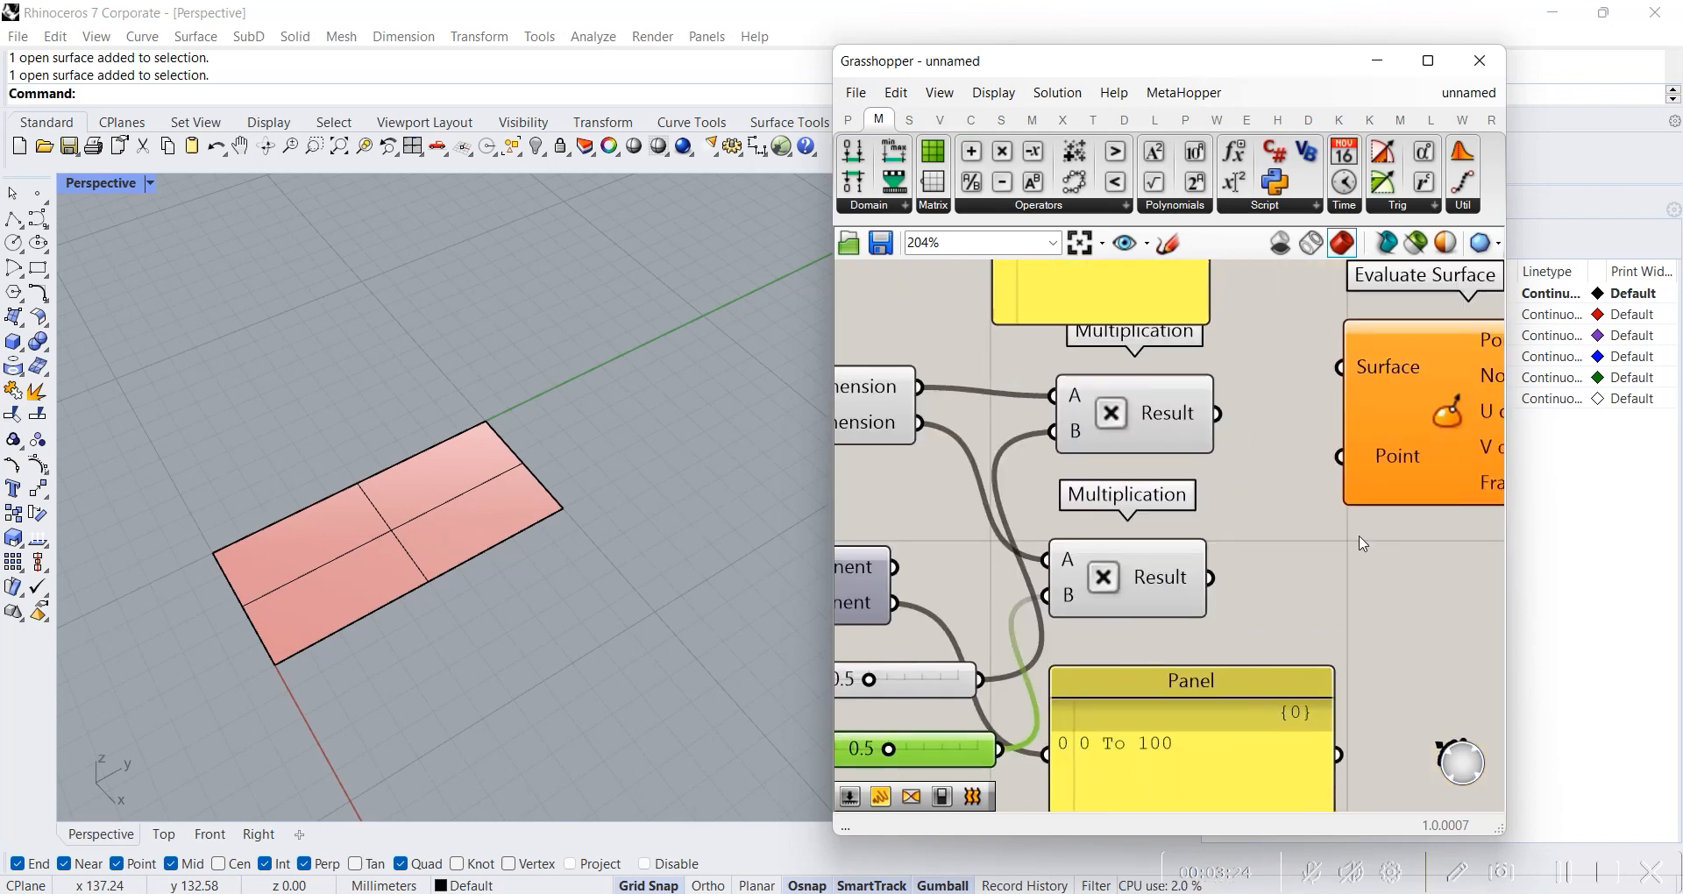
double_click(1376, 545)
type("panel")
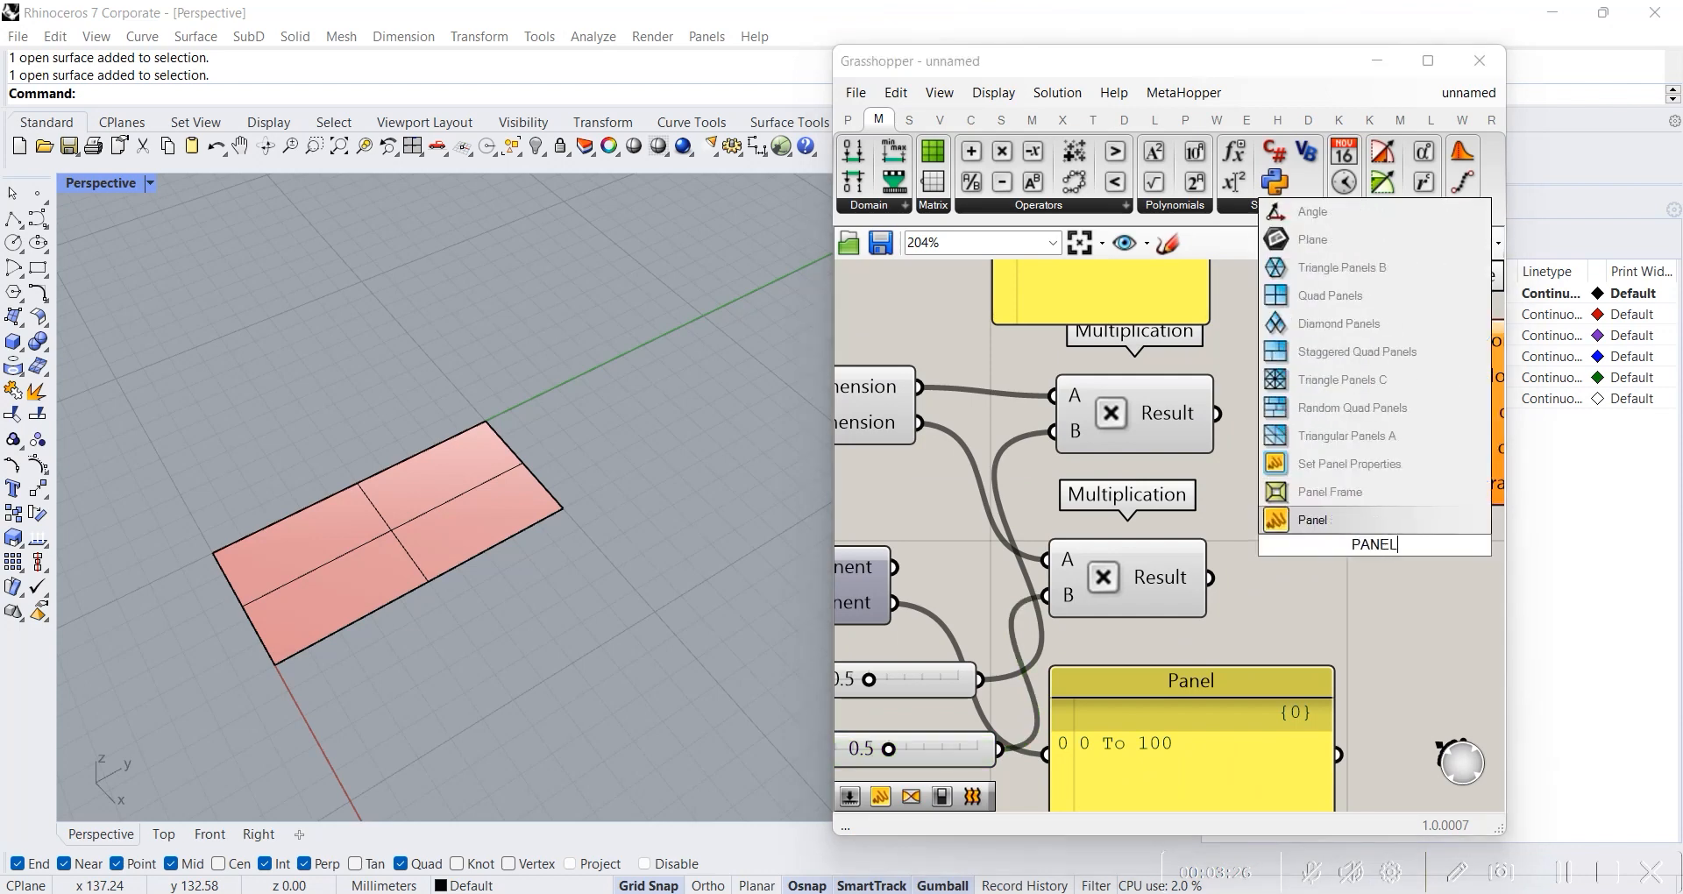
key("Return")
right_click_drag(1379, 554, 1281, 503)
left_click_drag(1113, 526, 1227, 551)
scroll(1227, 551, "down", 2)
scroll(1138, 516, "down", 1)
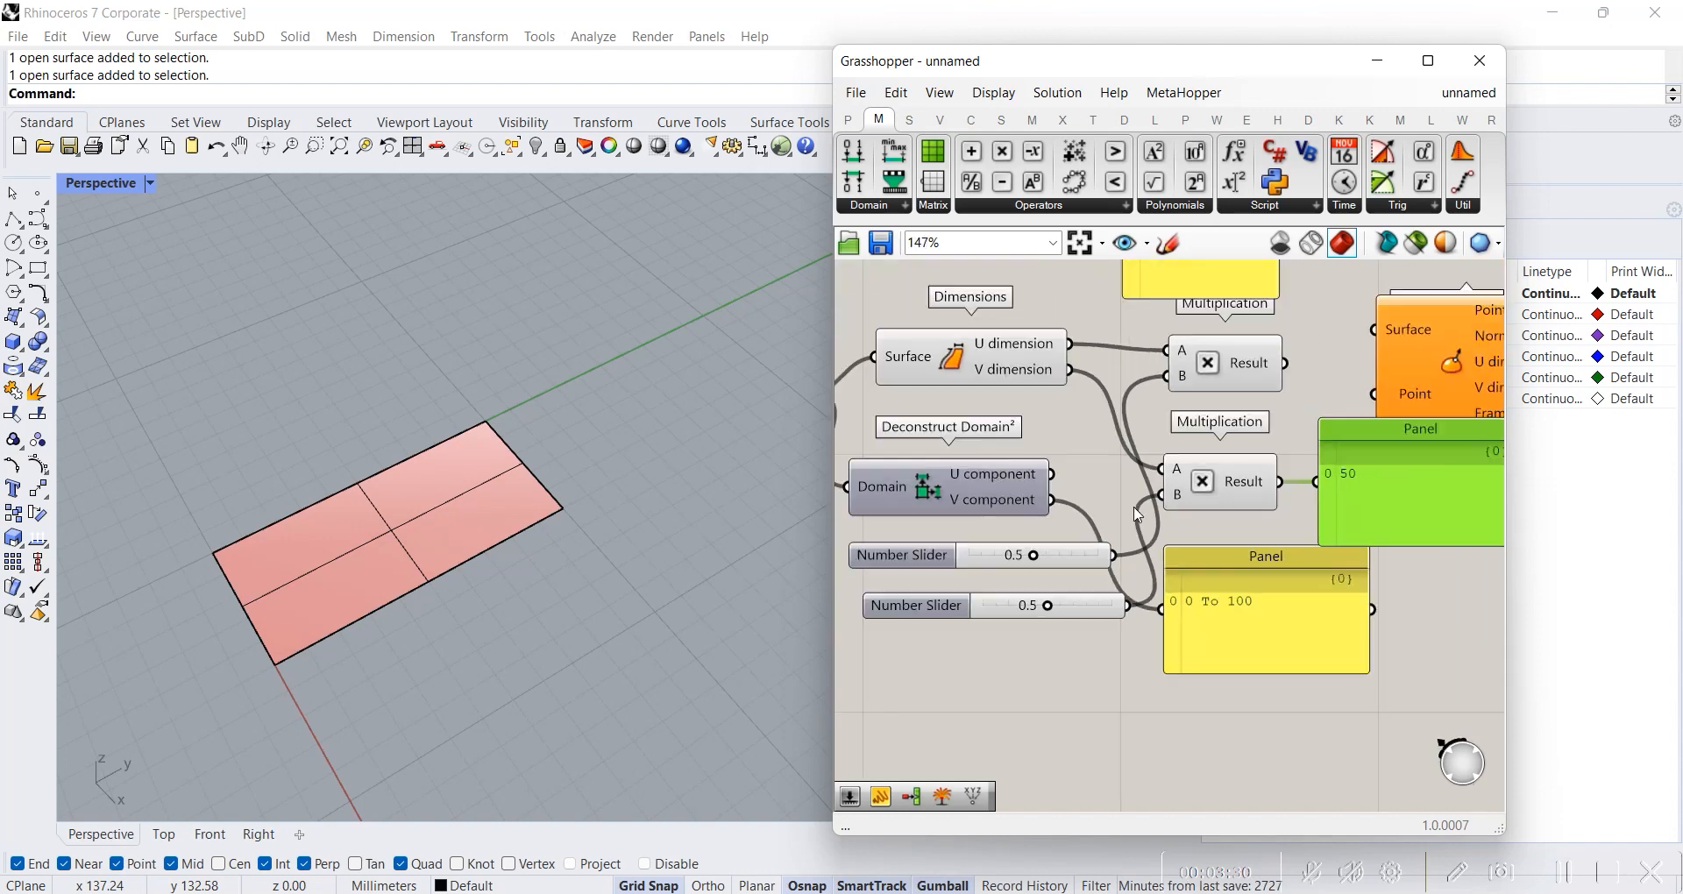
- Check the lower Multiplication's result against its inputs, and delete the panel attached to it
left_click(1250, 497)
scroll(1250, 498, "up", 4)
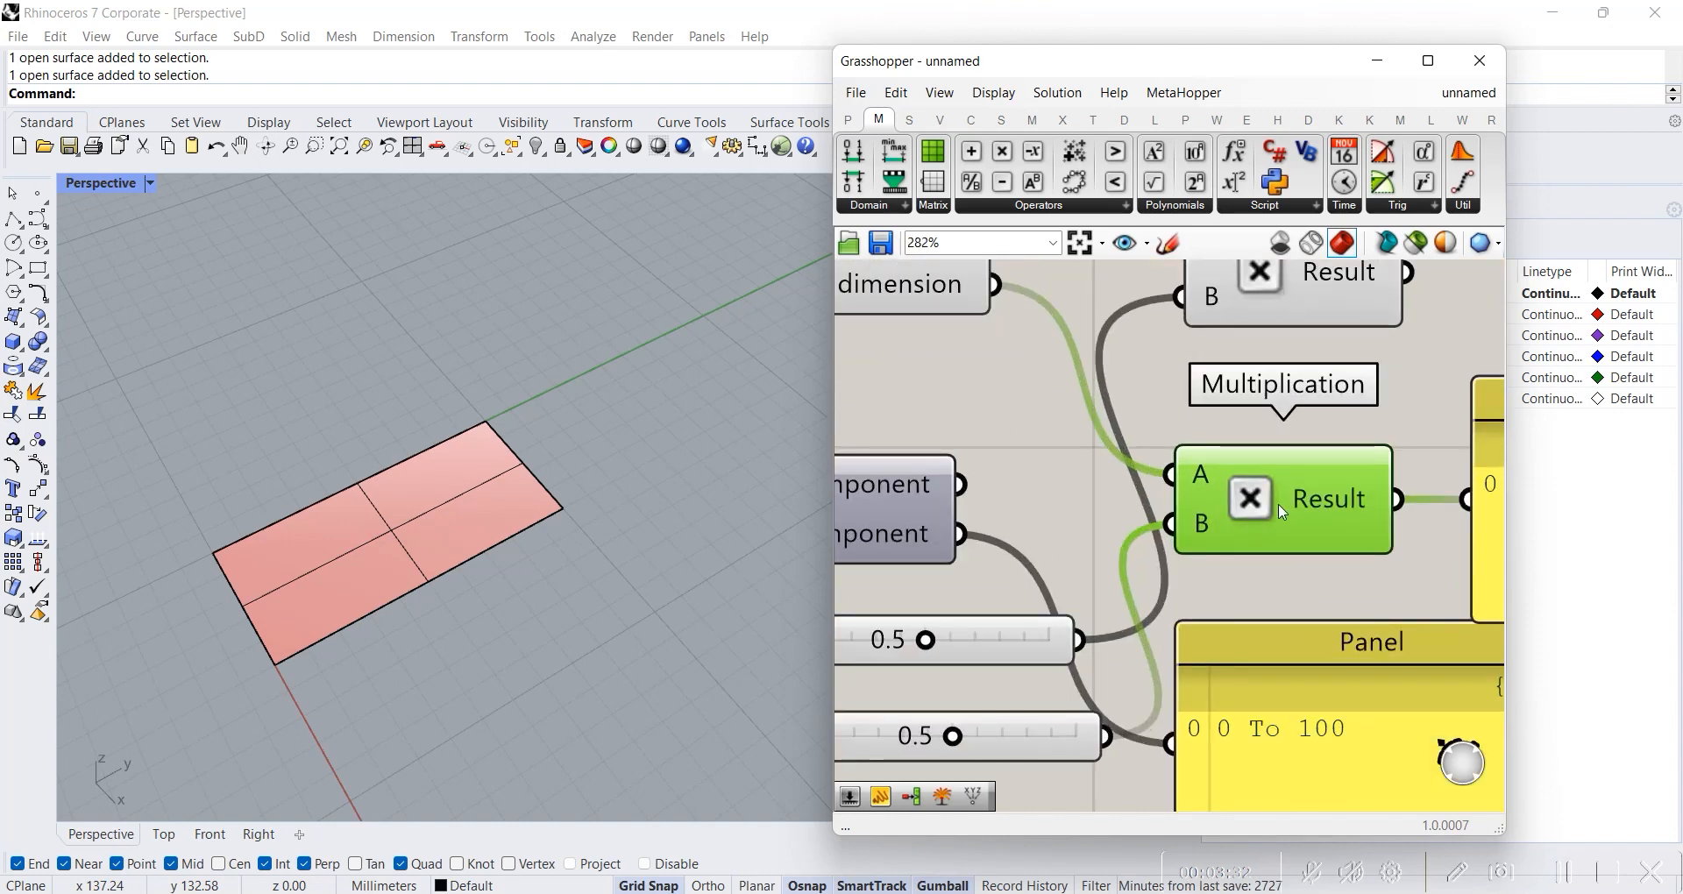
scroll(1271, 526, "down", 3)
right_click_drag(947, 679, 1026, 649)
mouse_move(1025, 649)
left_mouse_down()
mouse_move(1078, 647)
mouse_move(973, 649)
mouse_move(1031, 651)
mouse_move(1015, 649)
left_mouse_up()
right_click_drag(1368, 555, 1210, 582)
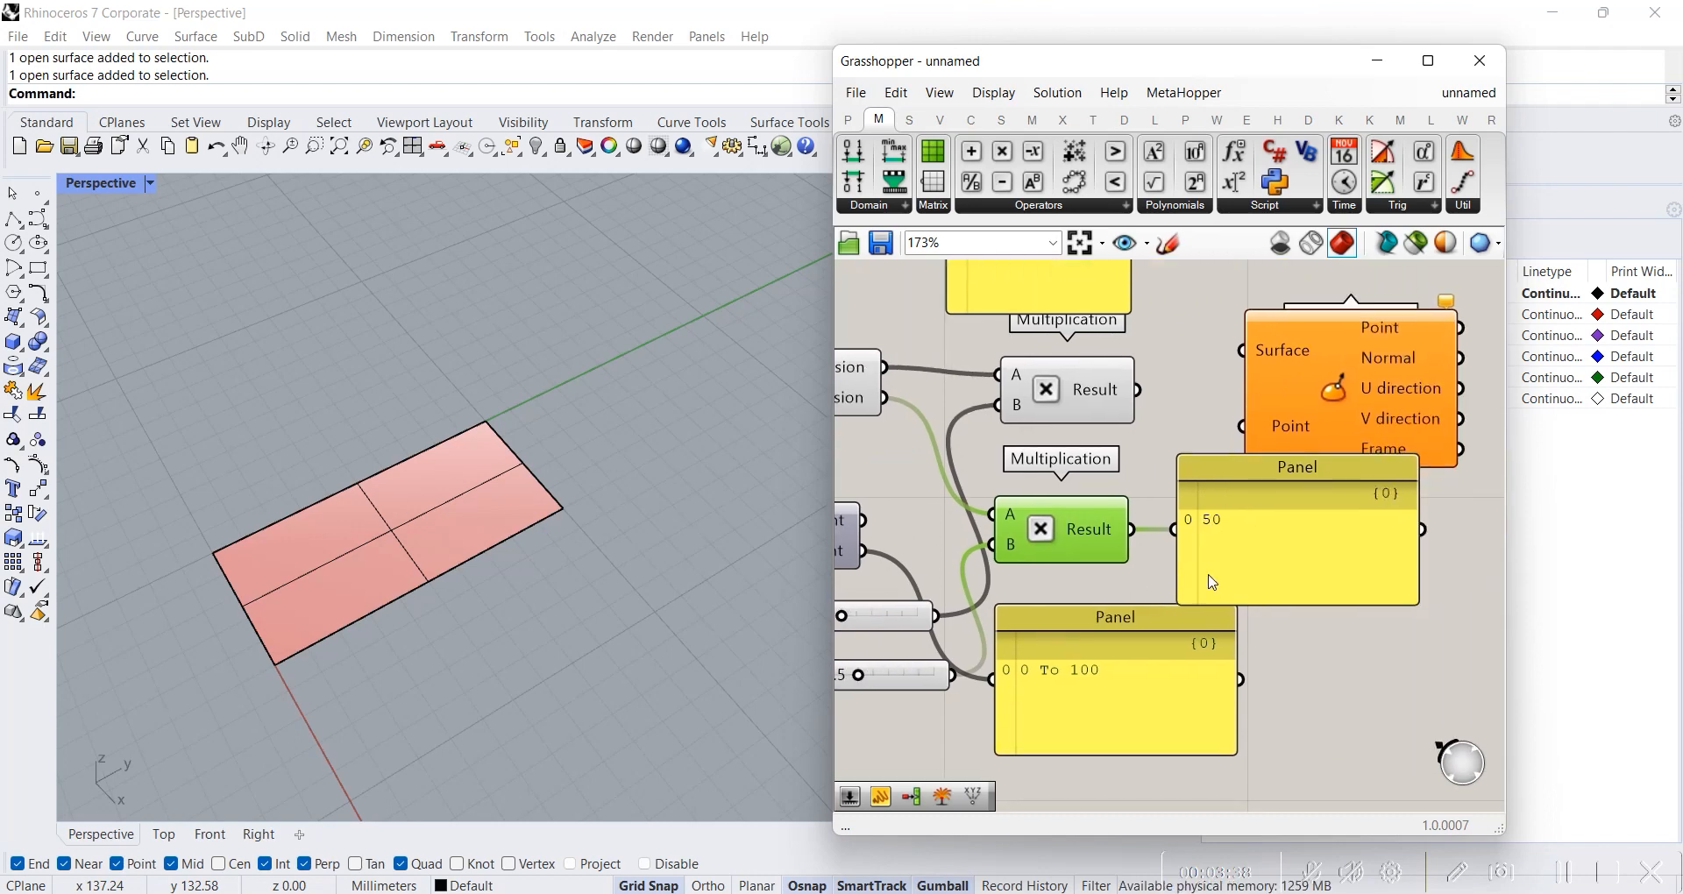
left_click(1209, 582)
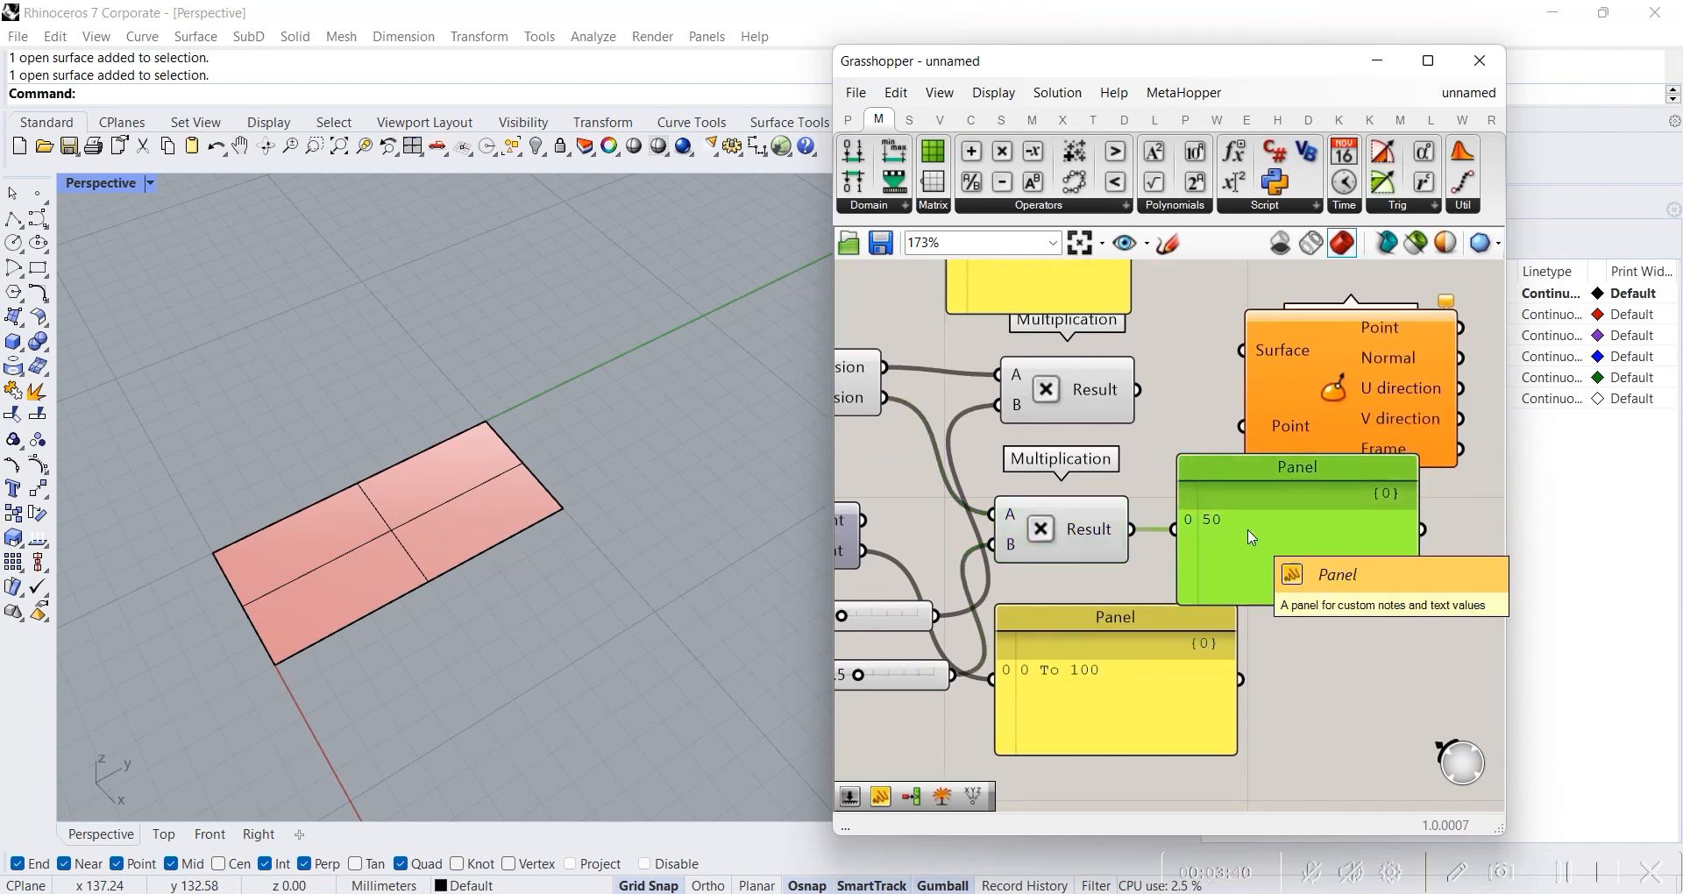
key("Delete")
- Move the Evaluate Surface component up and away from the Multiplication components, and tidy the positions of both Multiplication components
right_click_drag(1296, 513, 1190, 645)
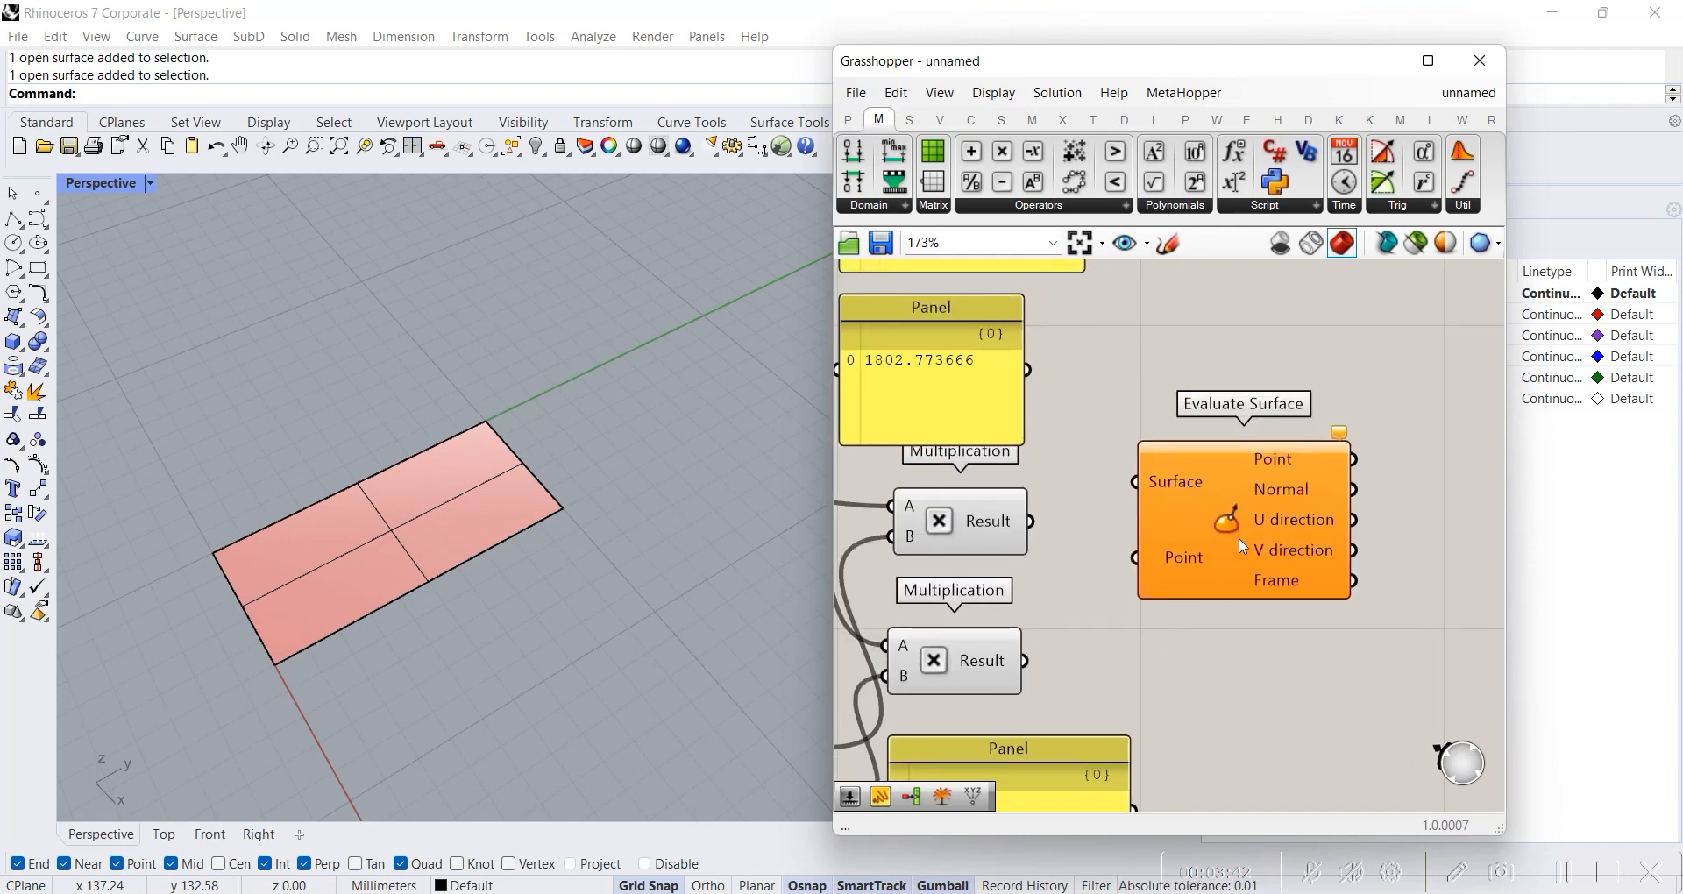
left_click_drag(1241, 542, 1291, 398)
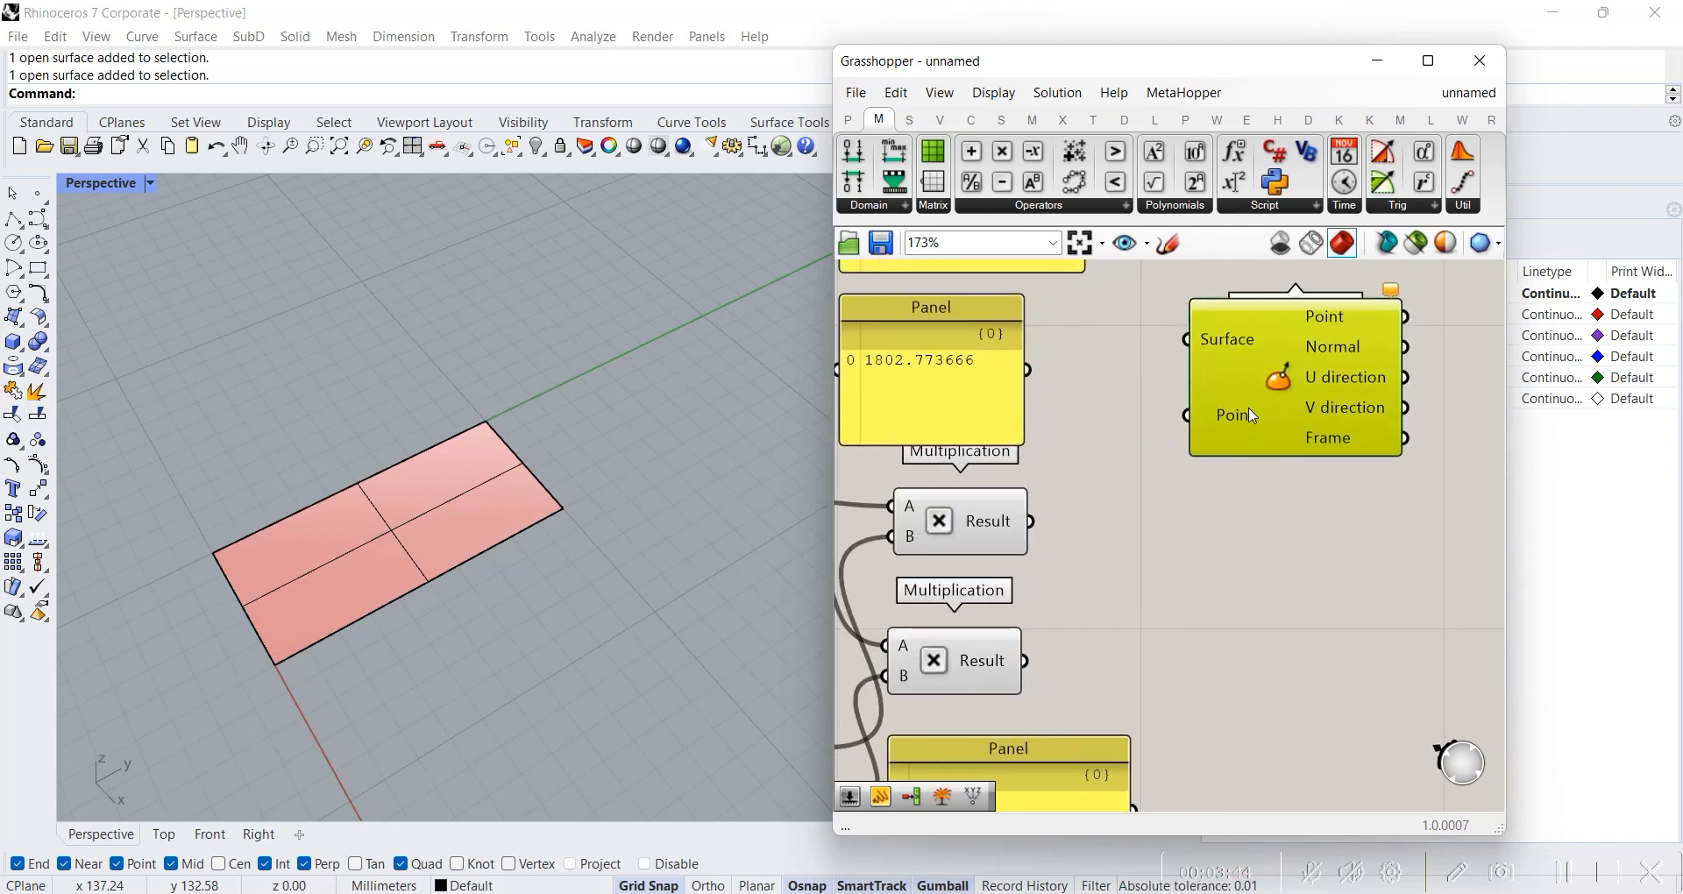
left_click_drag(985, 629, 997, 630)
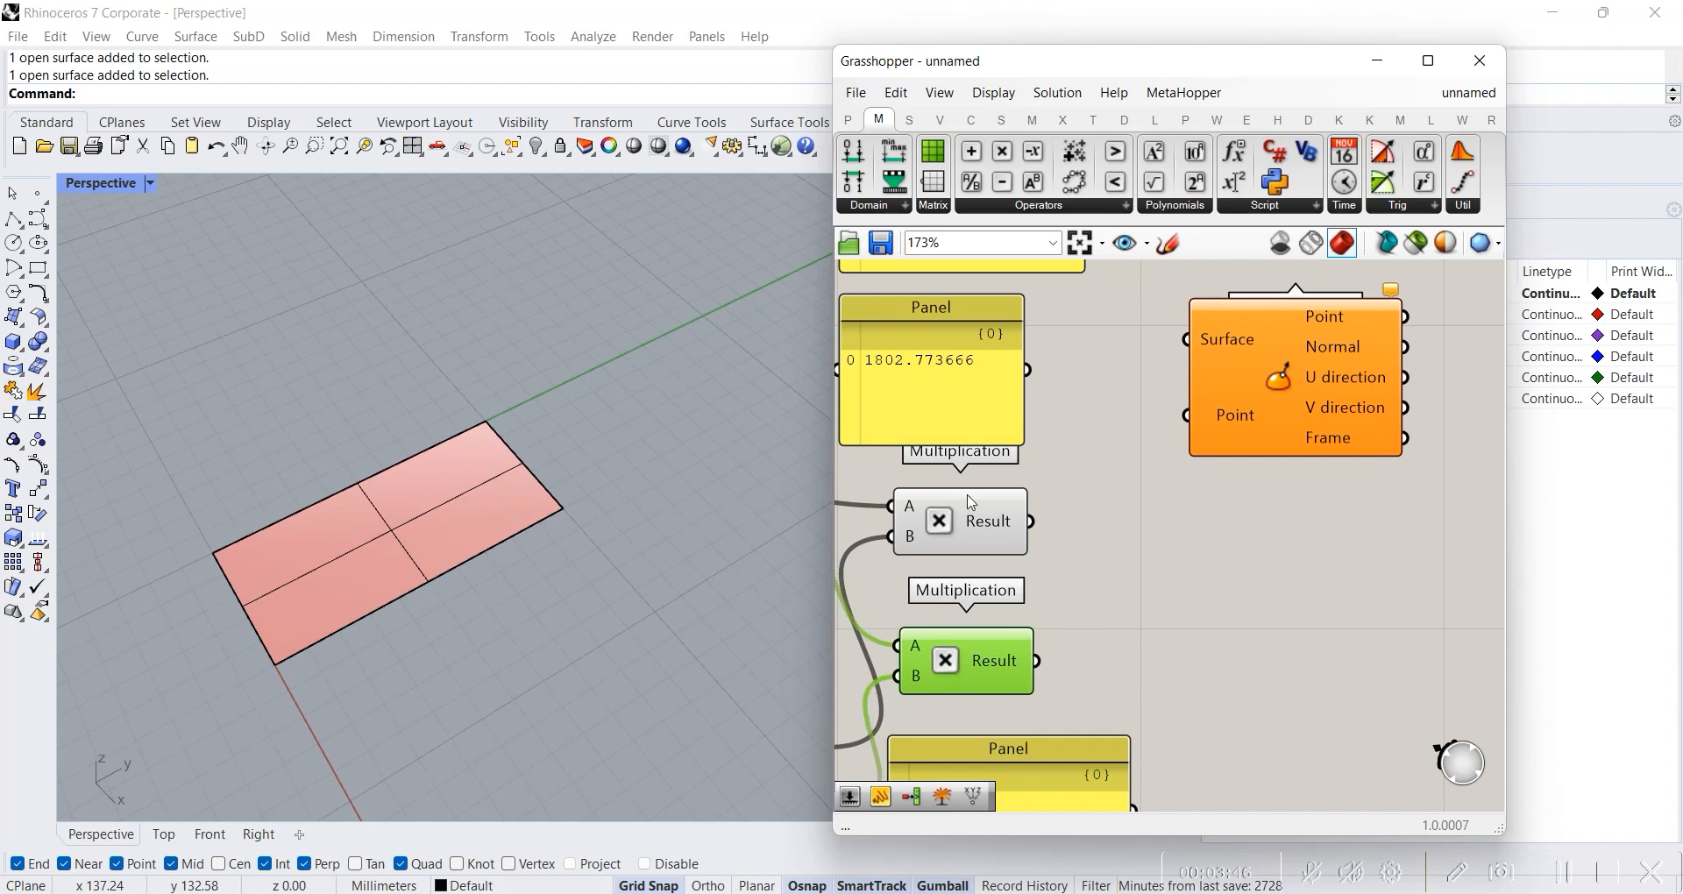
left_click_drag(973, 527, 981, 538)
- Add a Construct Point component and place it below the Evaluate Surface component
double_click(1120, 551)
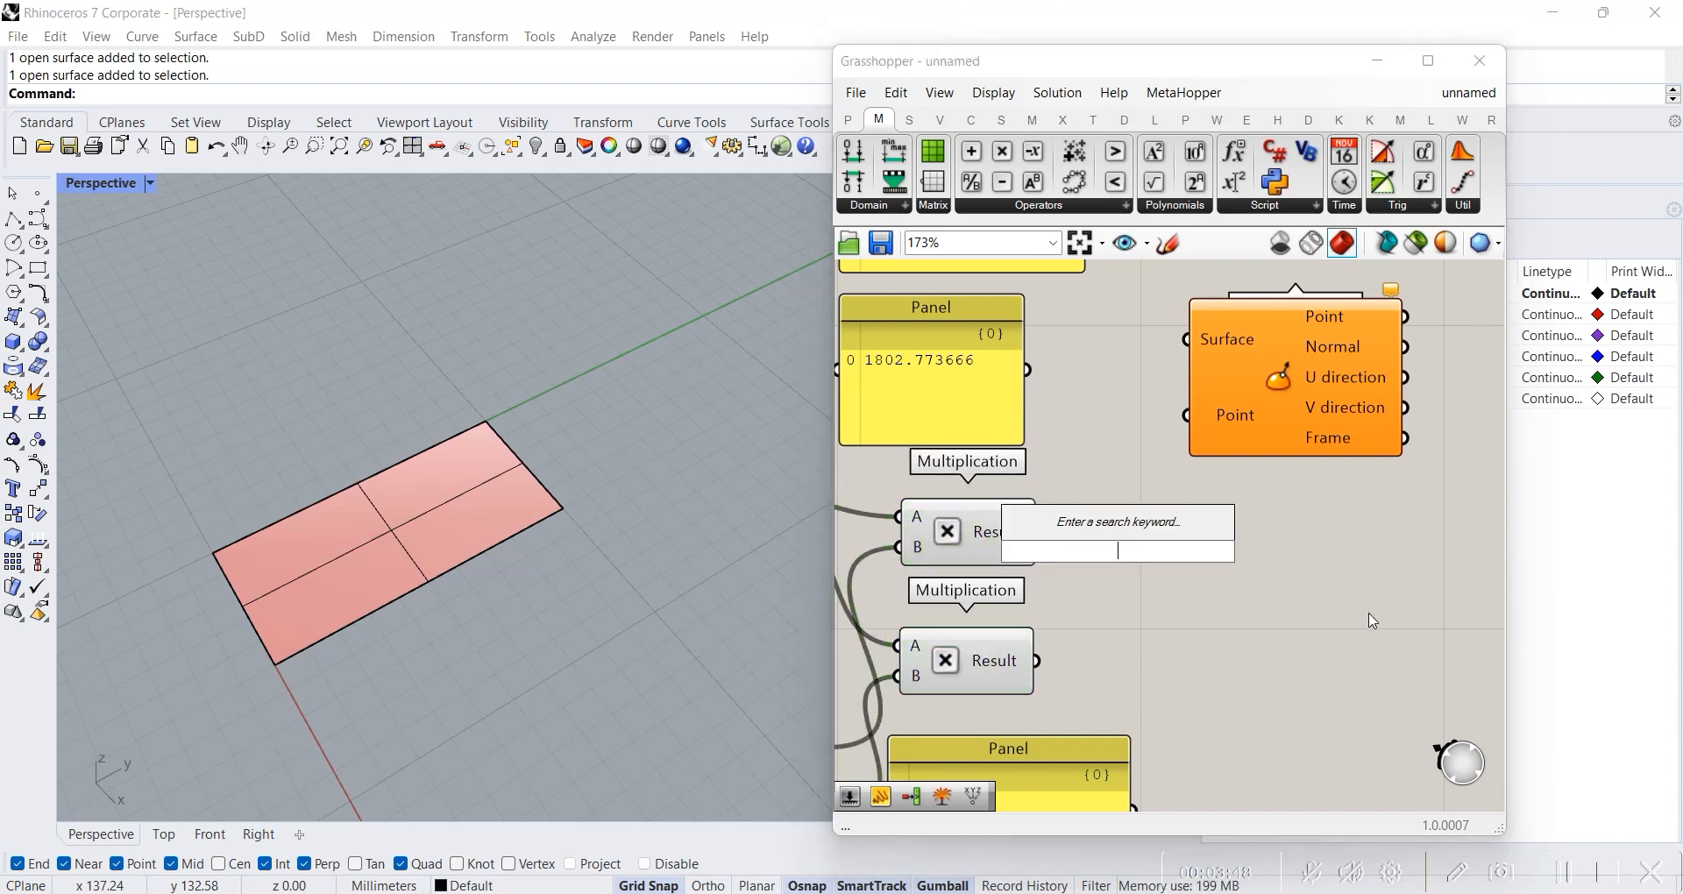
type("C")
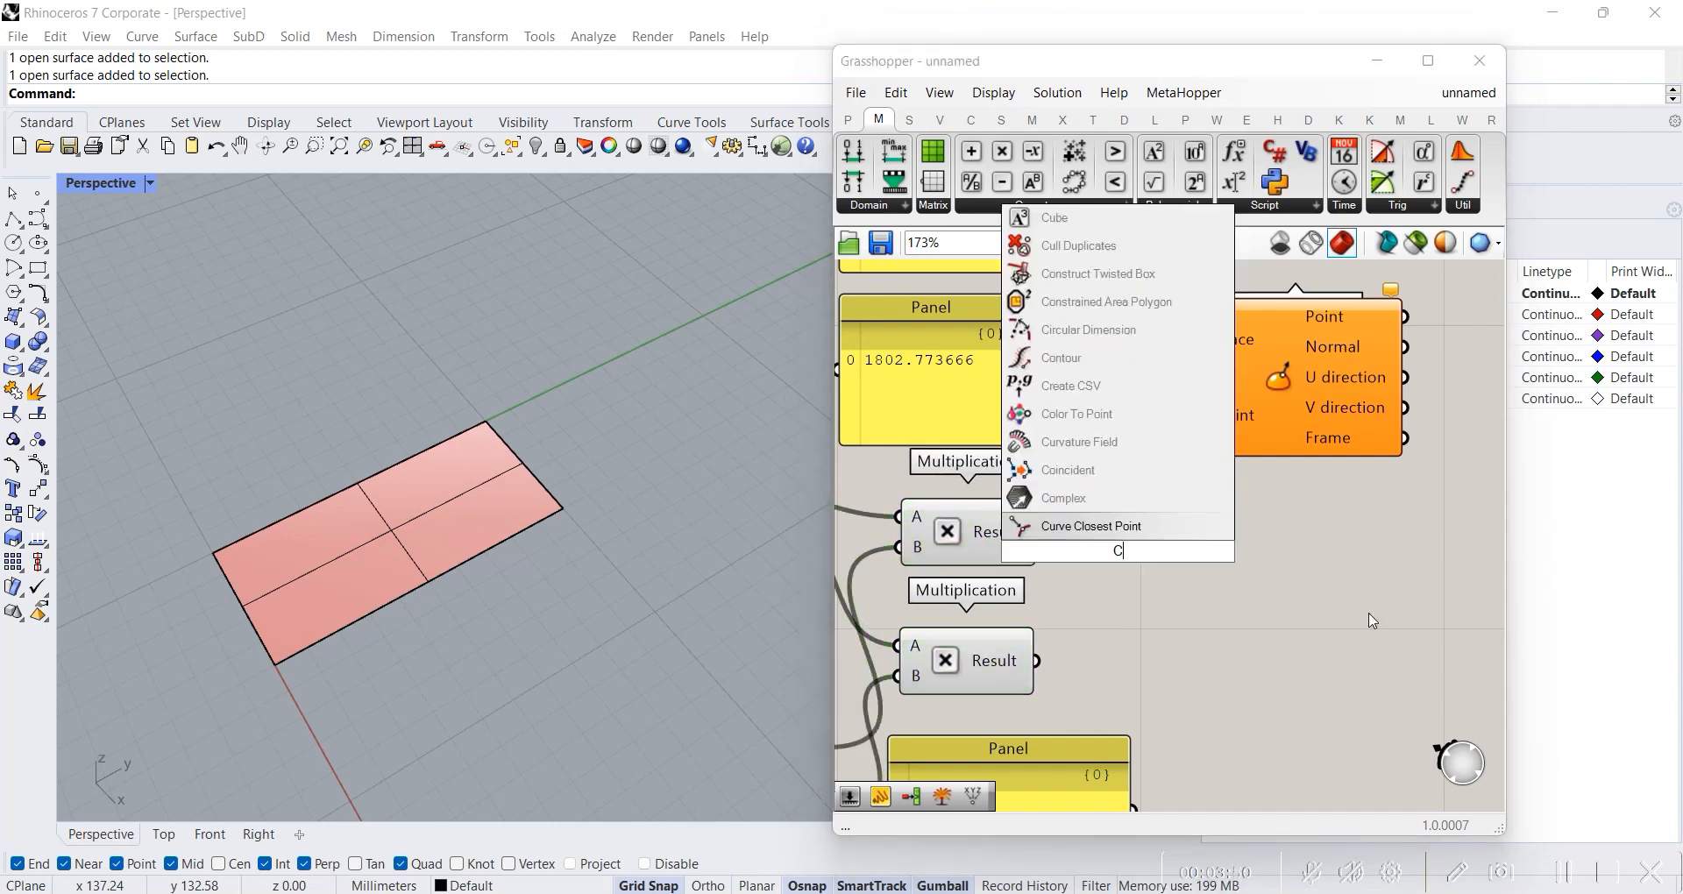
type("ONSTRUCT POI")
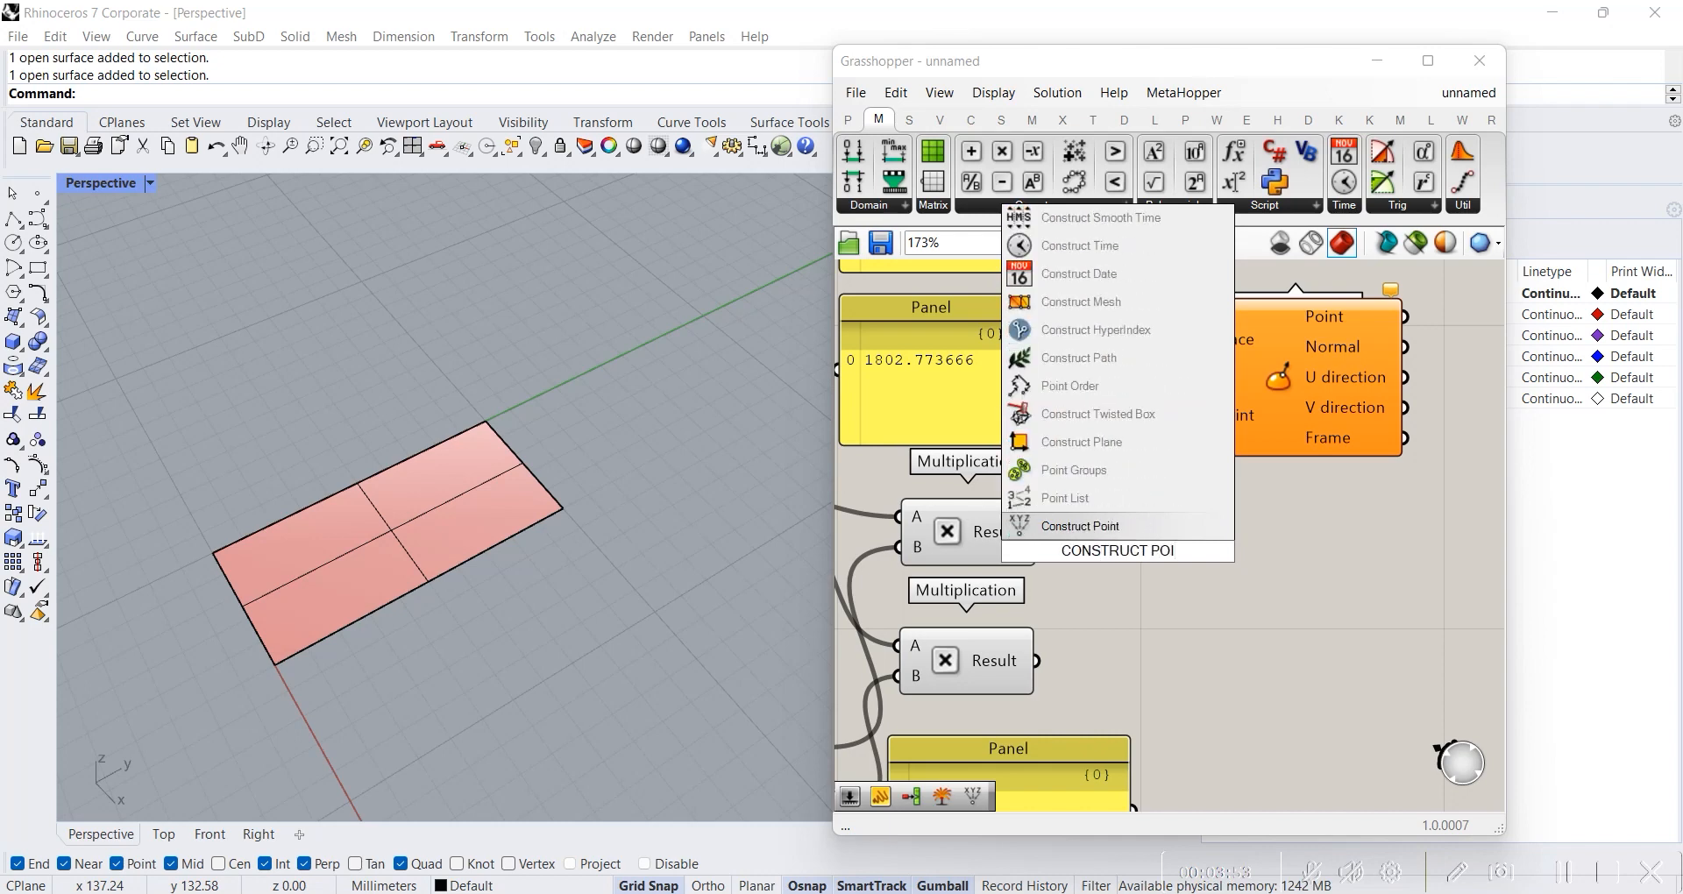
left_click(1111, 527)
right_click_drag(1110, 550, 1028, 482)
left_click_drag(939, 501, 1125, 570)
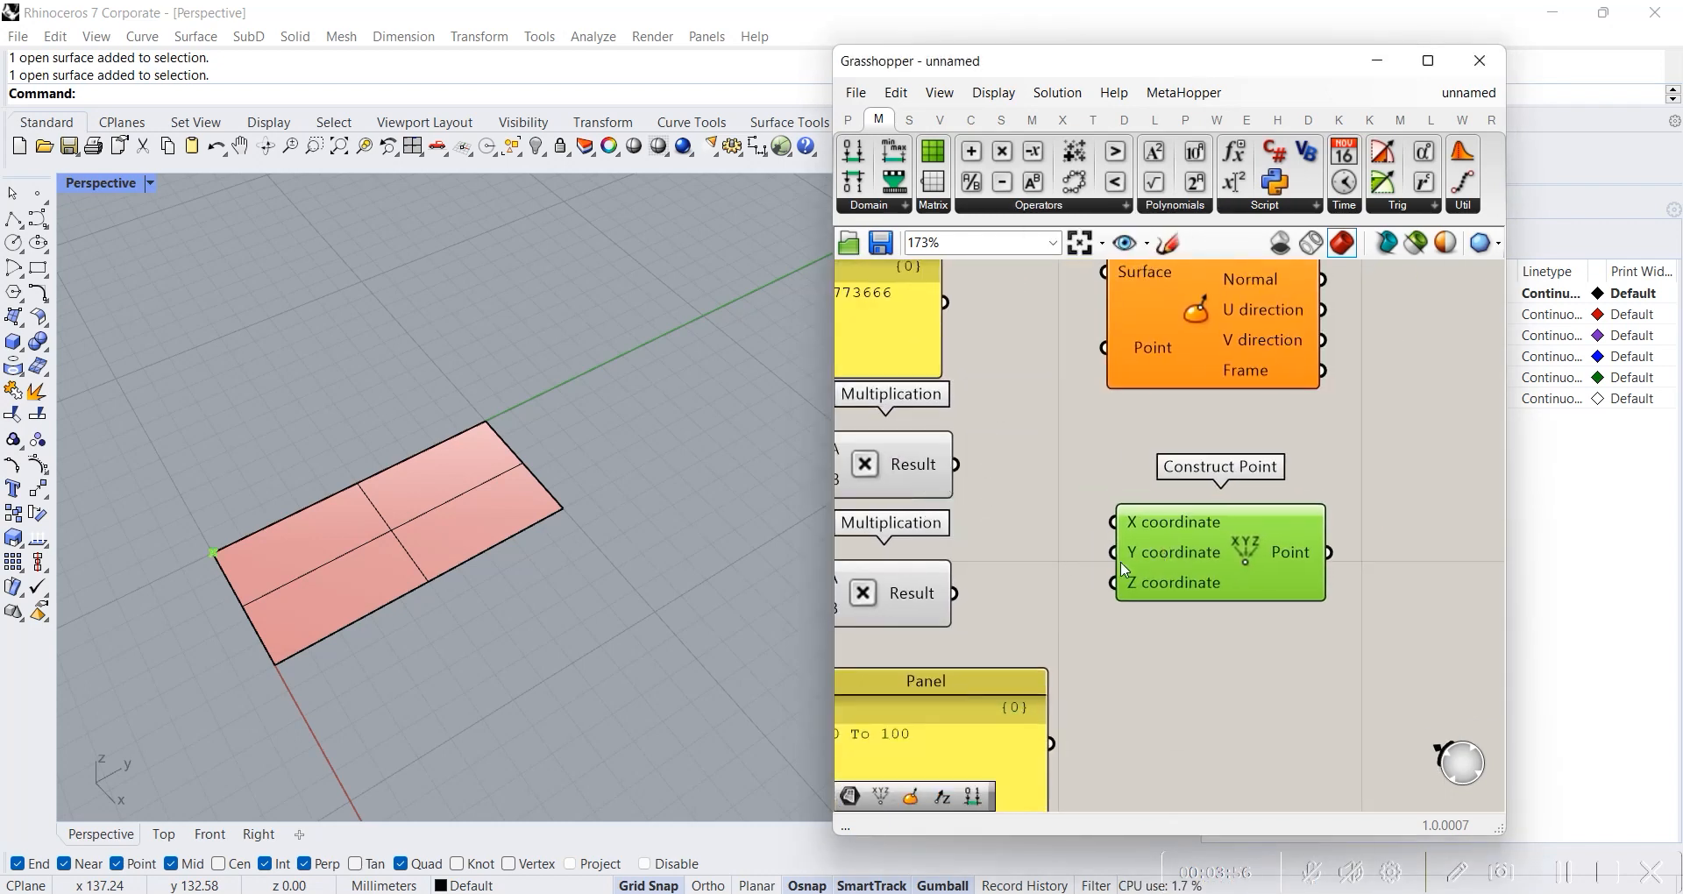
- Connect the upper Multiplication result to Construct Point's X coordinate and the lower result to its Y coordinate
scroll(294, 428, "up", 2)
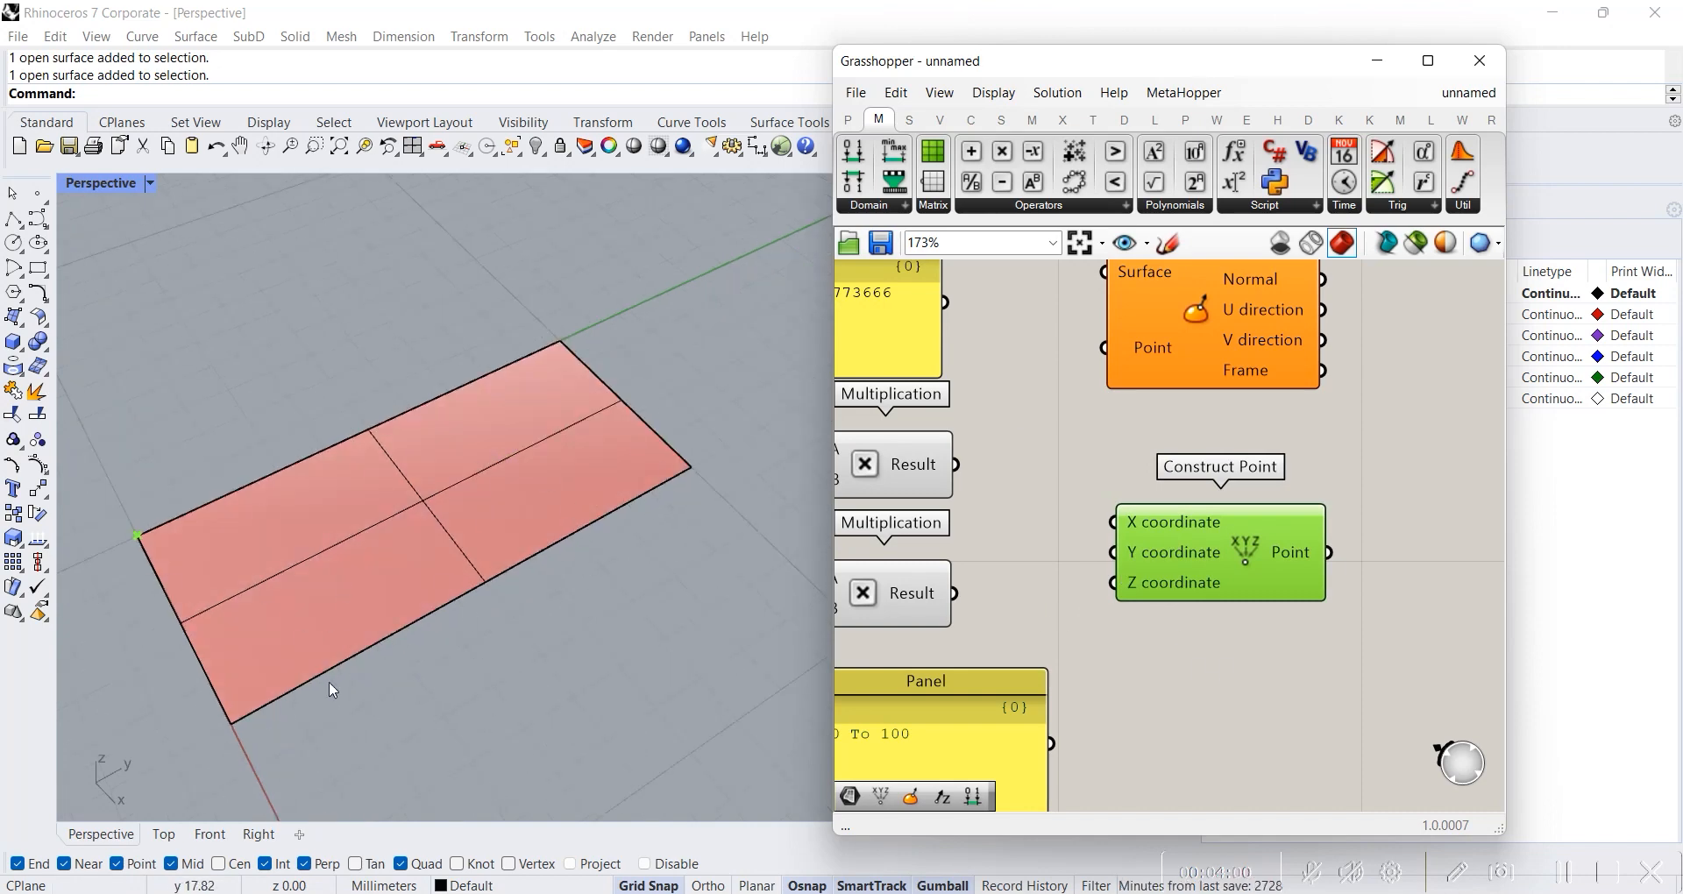
right_click_drag(1020, 606, 1279, 593)
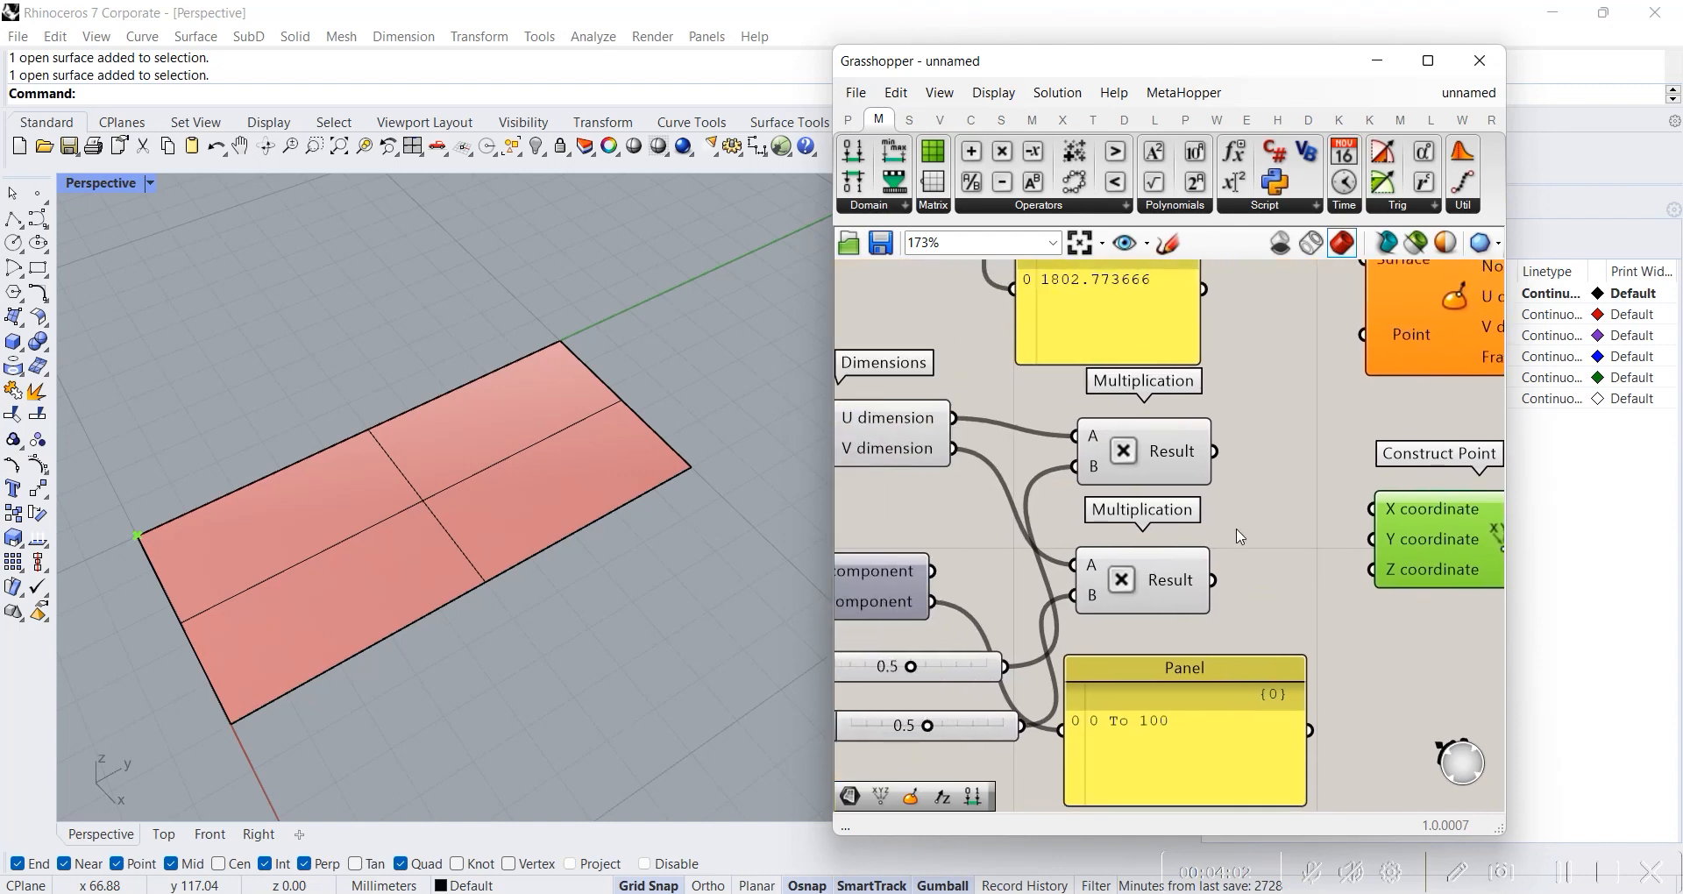
left_click(1179, 450)
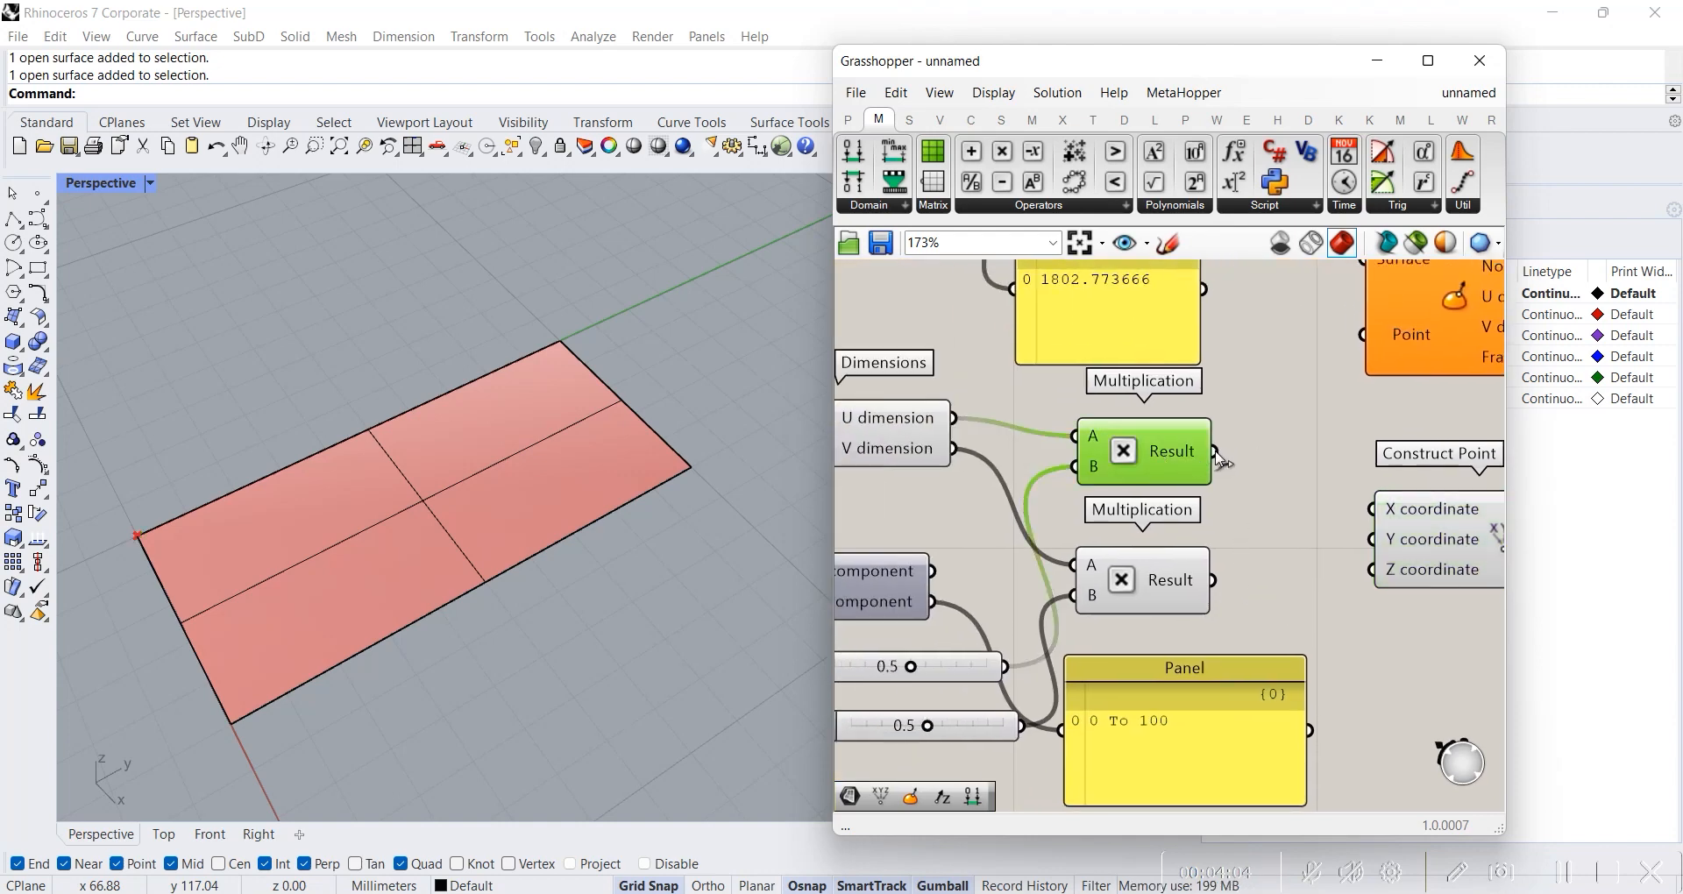
right_click_drag(1262, 457, 1185, 438)
left_click_drag(1138, 431, 1297, 489)
left_click_drag(1138, 561, 1299, 521)
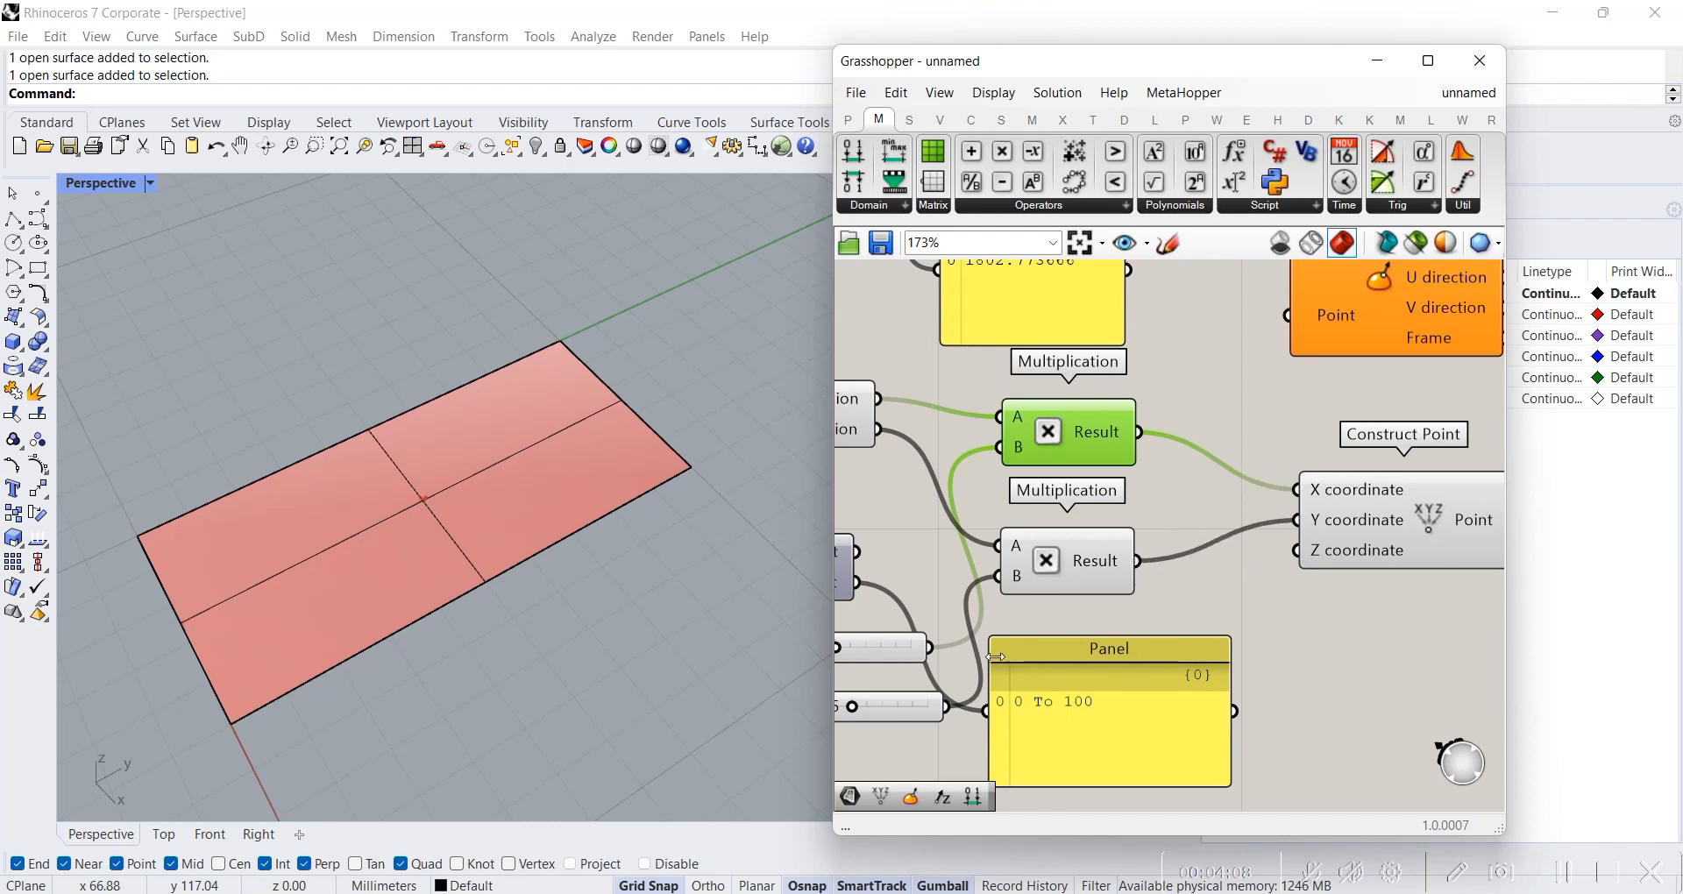
- Set the upper number slider, which multiplies the U dimension, to 1.0
scroll(1438, 574, "down", 3)
right_click_drag(1203, 560, 1106, 575)
scroll(1149, 638, "up", 4)
scroll(1190, 610, "down", 4)
mouse_move(1046, 606)
left_mouse_down()
mouse_move(1100, 605)
mouse_move(1034, 651)
mouse_move(1000, 646)
mouse_move(1092, 624)
mouse_move(1048, 618)
left_mouse_up()
- Connect the Construct Point output to Evaluate Surface's Point input and the Surface parameter to its Surface input
right_click_drag(1471, 533, 1256, 532)
left_click_drag(1106, 379, 1389, 451)
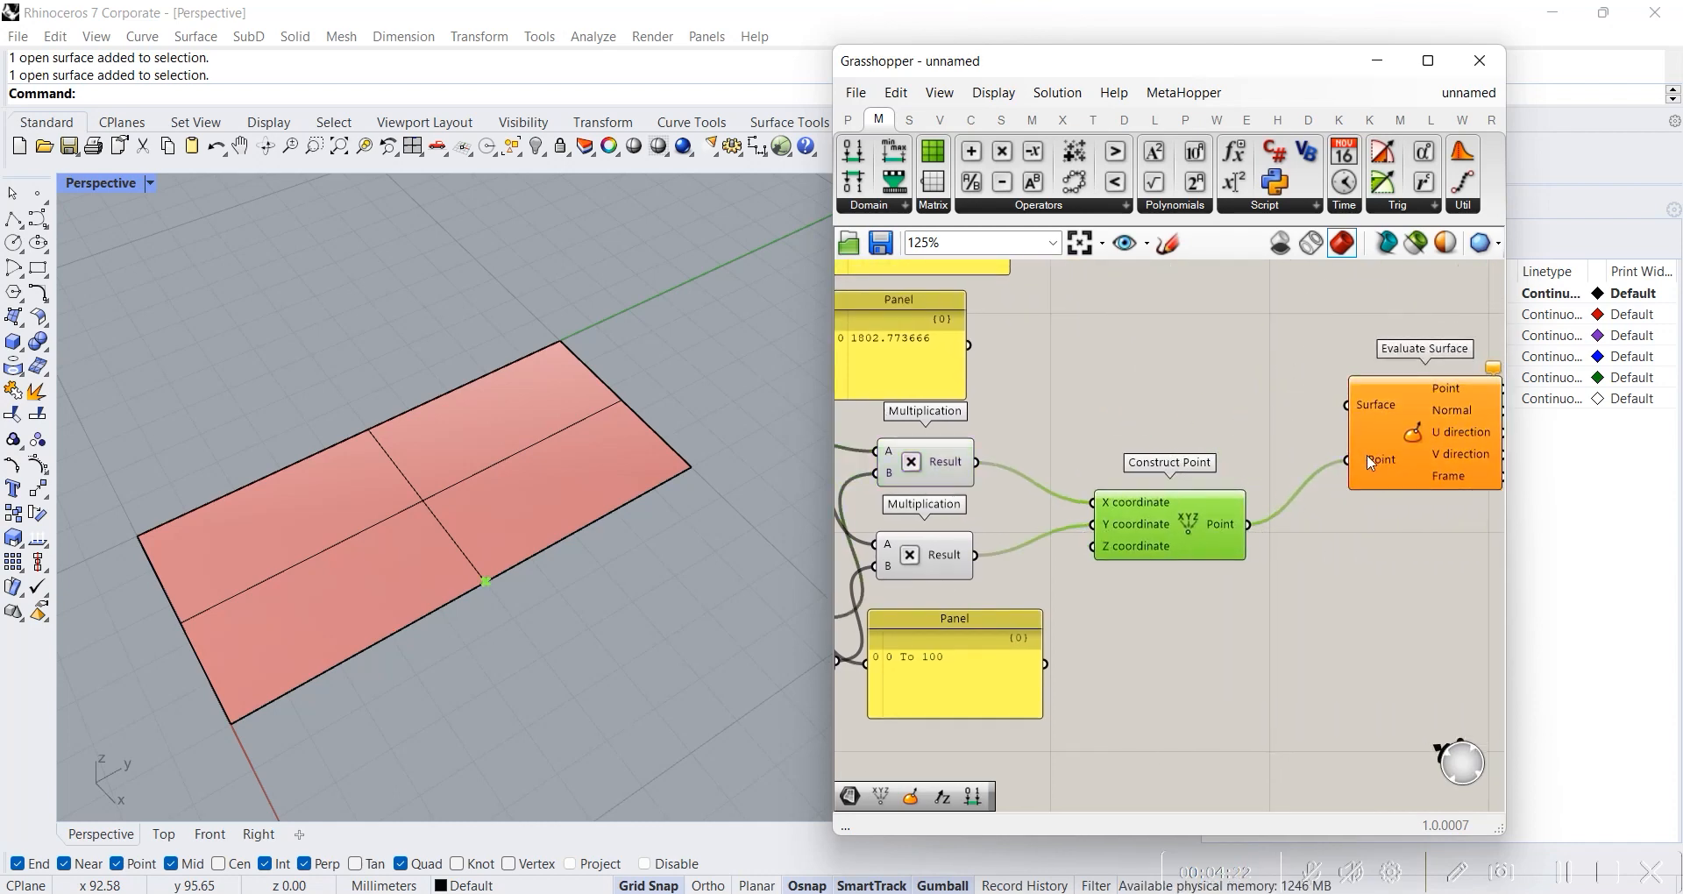
scroll(1224, 493, "down", 3)
right_click_drag(1219, 484, 1247, 504)
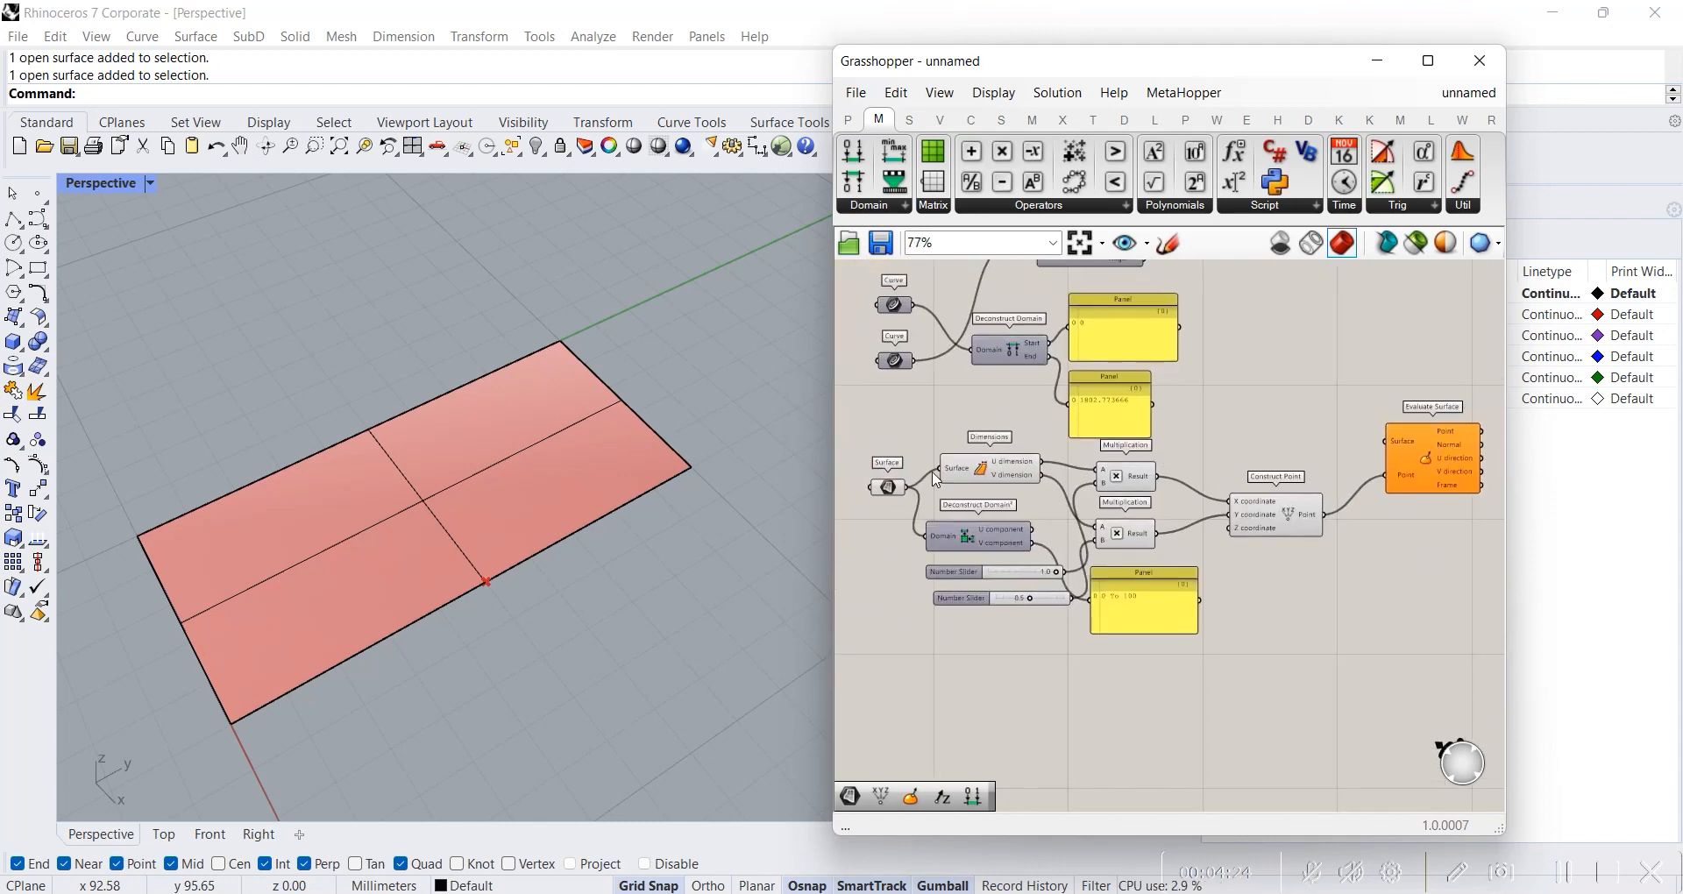
left_click_drag(913, 494, 1387, 441)
right_click_drag(1089, 565, 1133, 575)
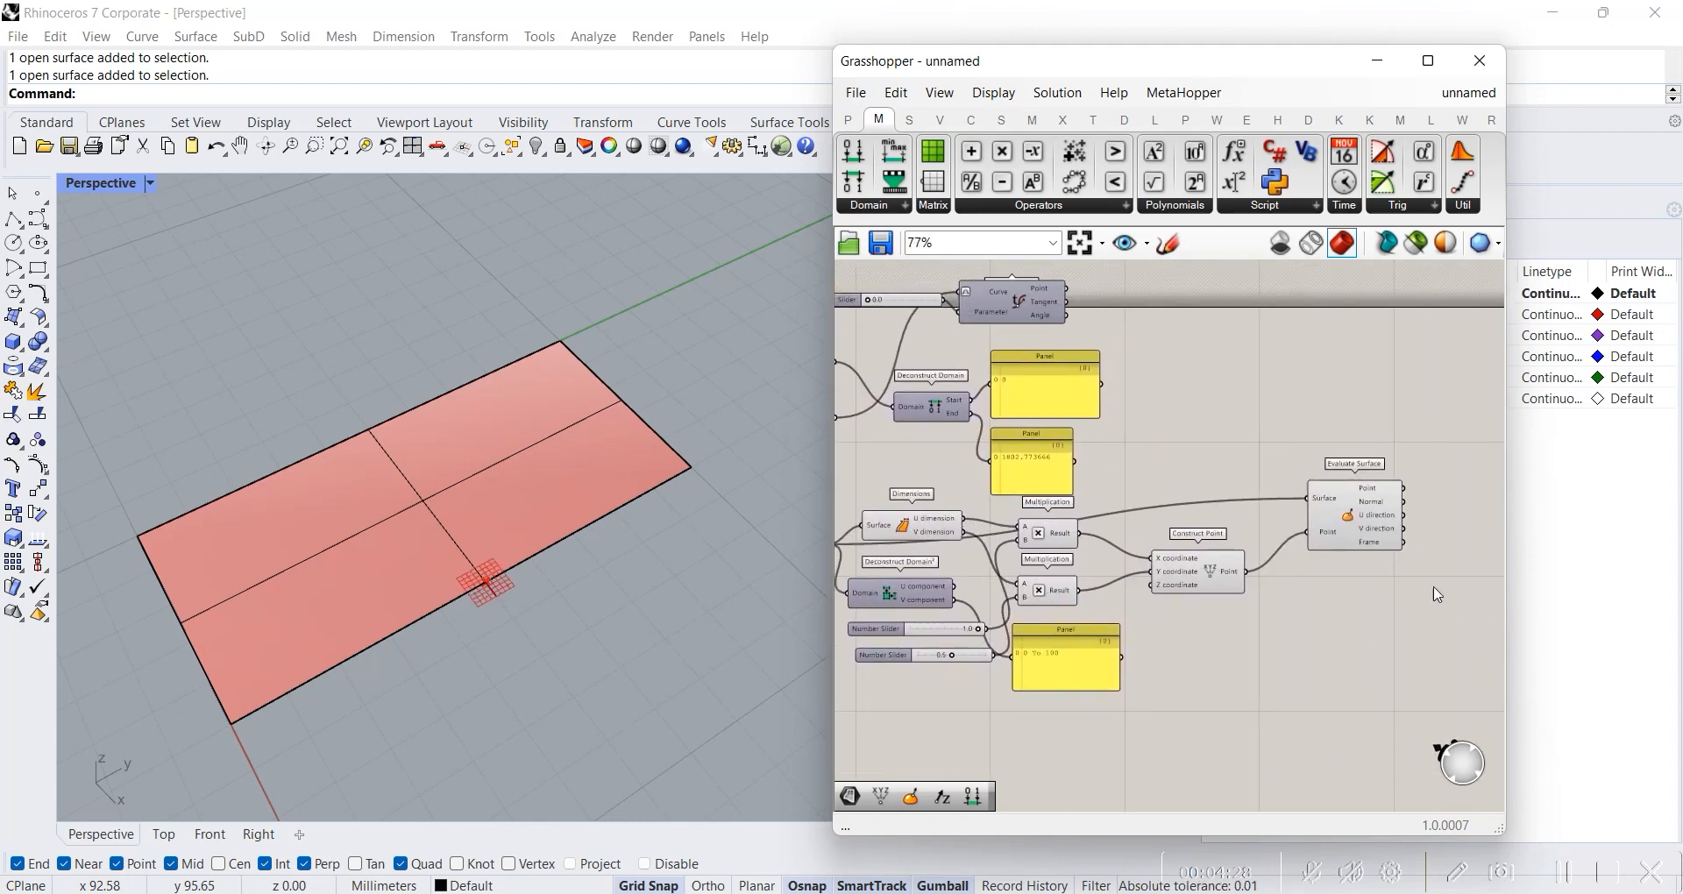
scroll(1343, 506, "up", 5)
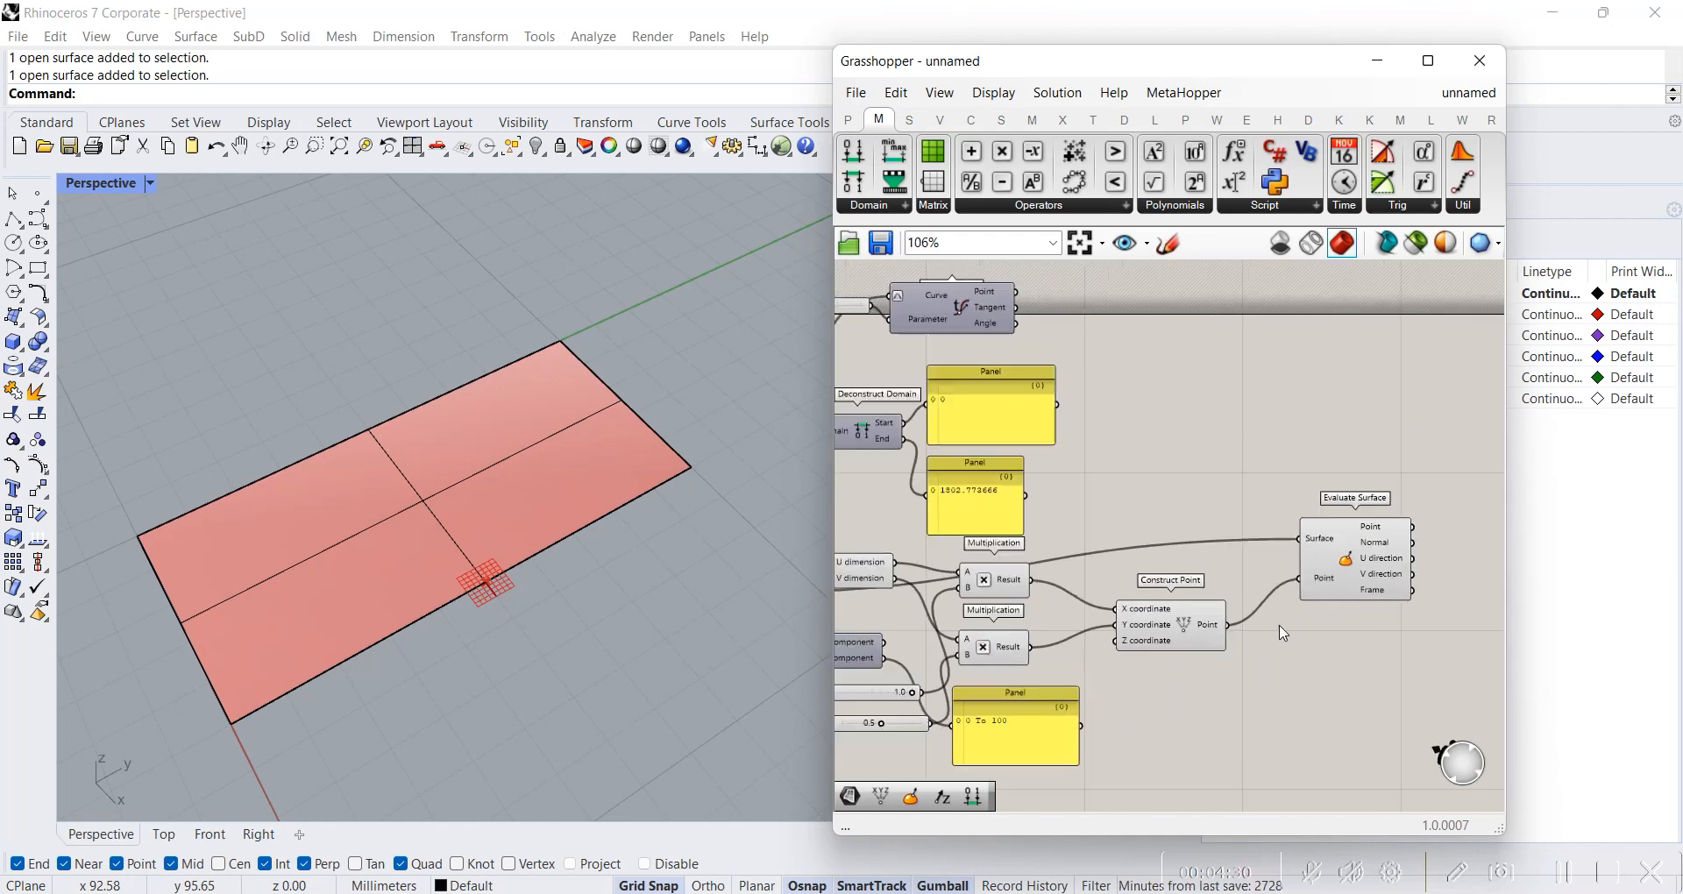
- Insert a Relay on the wire feeding Evaluate Surface's Surface input and move it up to straighten that wire
double_click(1117, 424)
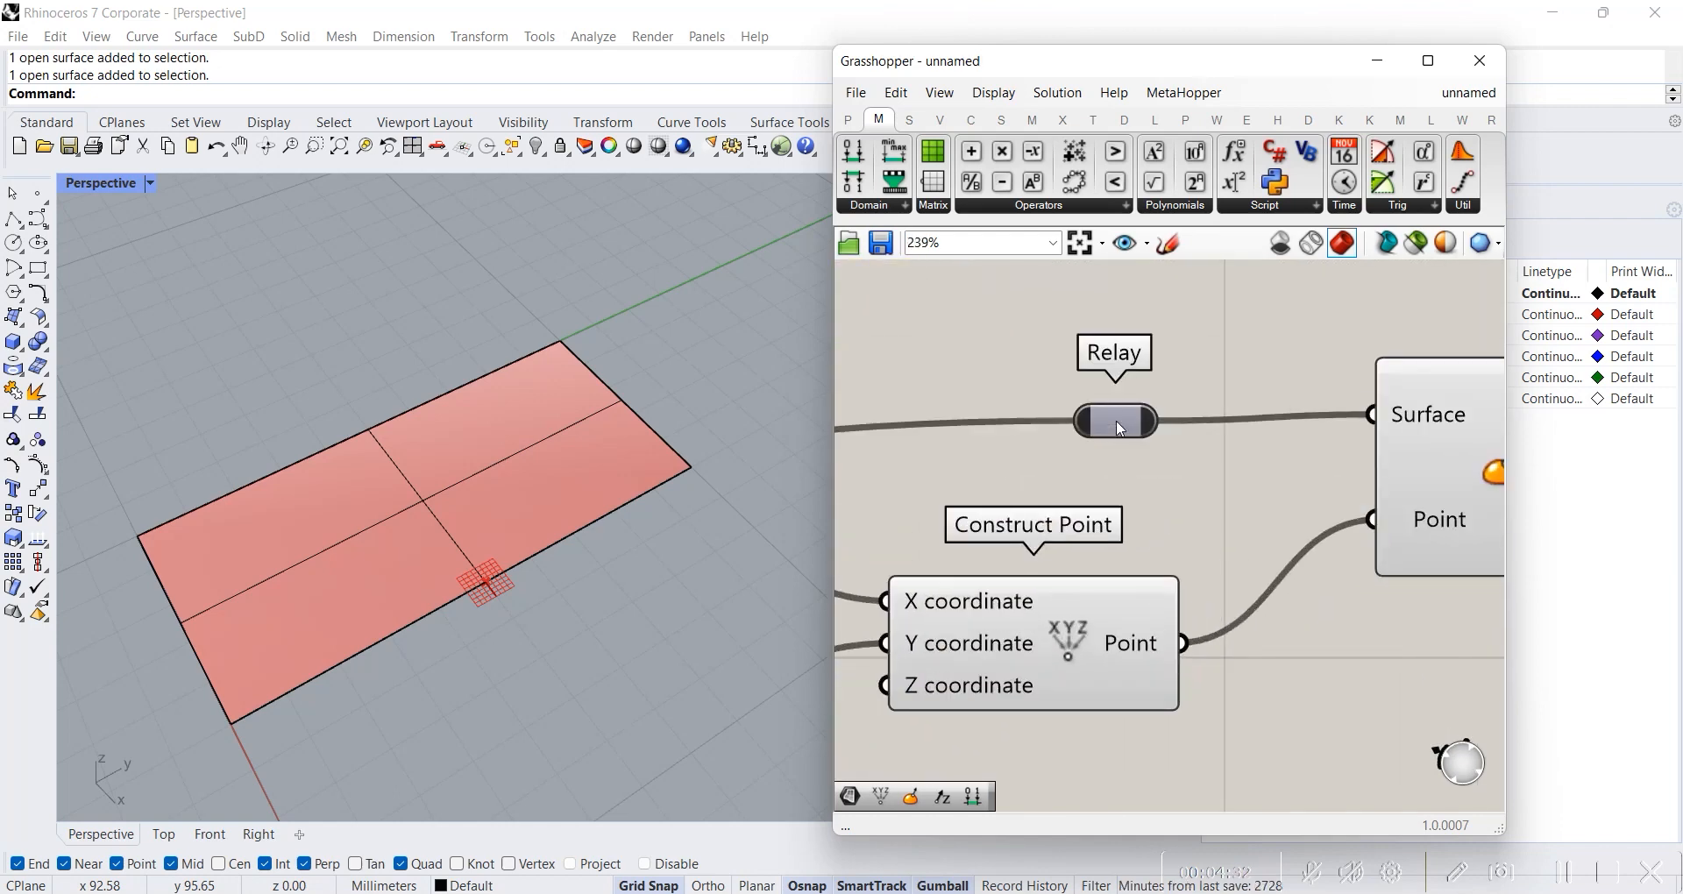
scroll(1185, 486, "down", 4)
right_click_drag(1184, 465, 1221, 461)
scroll(1173, 467, "down", 3)
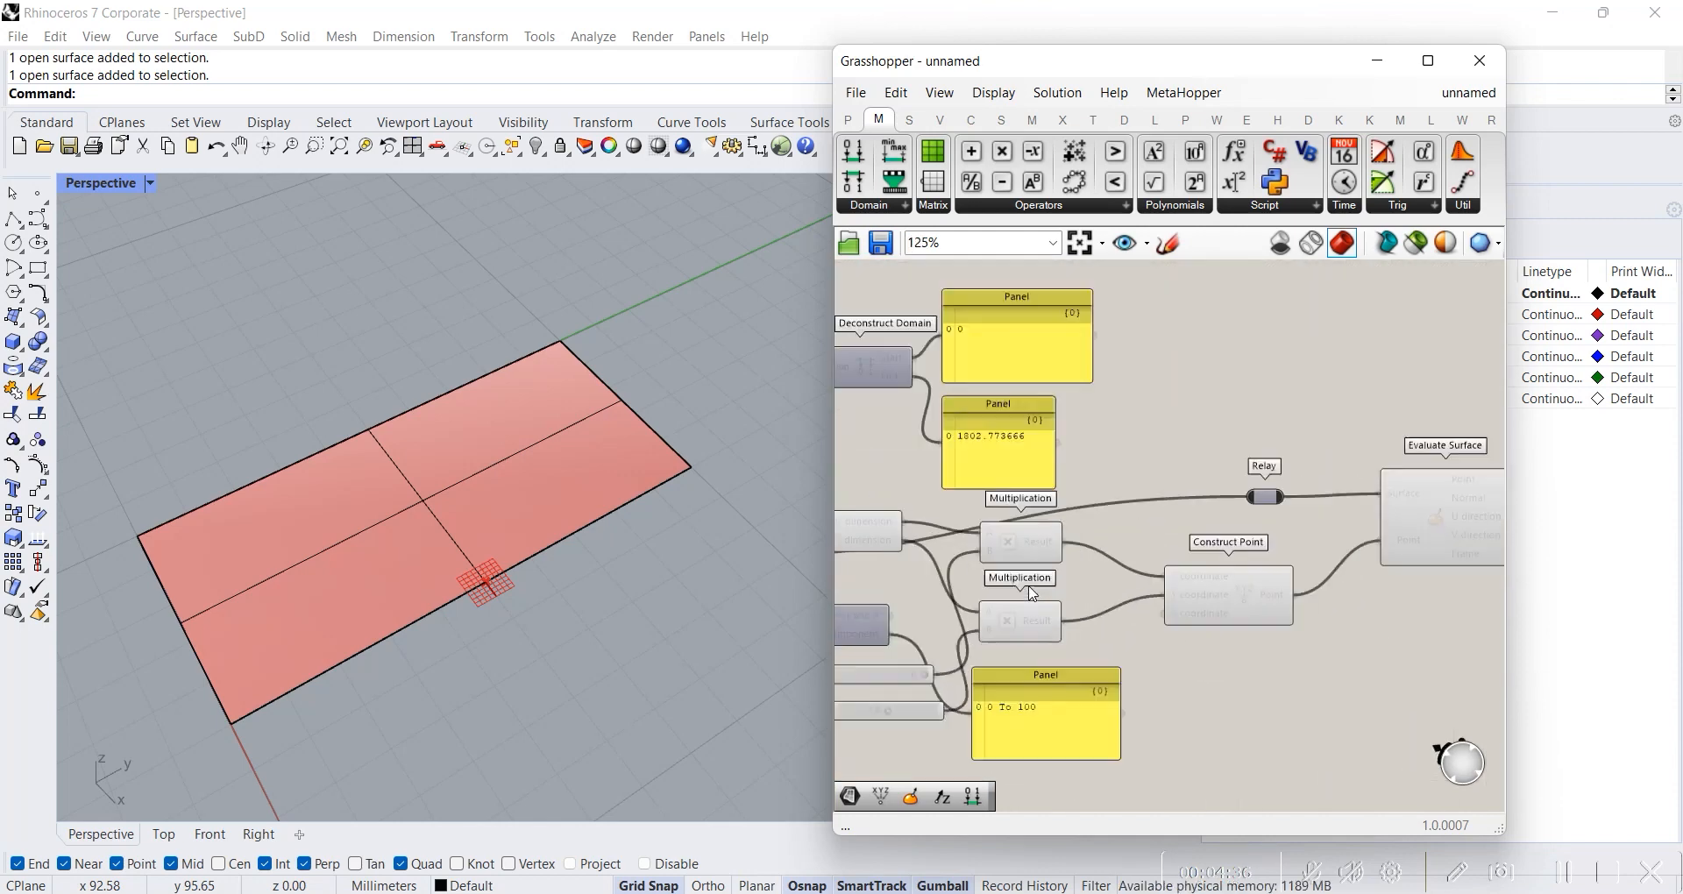
scroll(1339, 498, "up", 4)
left_click_drag(1049, 515, 1116, 517)
left_click_drag(1254, 478, 1284, 383)
scroll(1288, 432, "up", 2)
scroll(1284, 432, "down", 4)
left_click(1190, 551)
- Set the lower number slider, which multiplies the V dimension, to 1.0
right_click_drag(684, 629, 643, 608)
right_click_drag(1113, 541, 1492, 545)
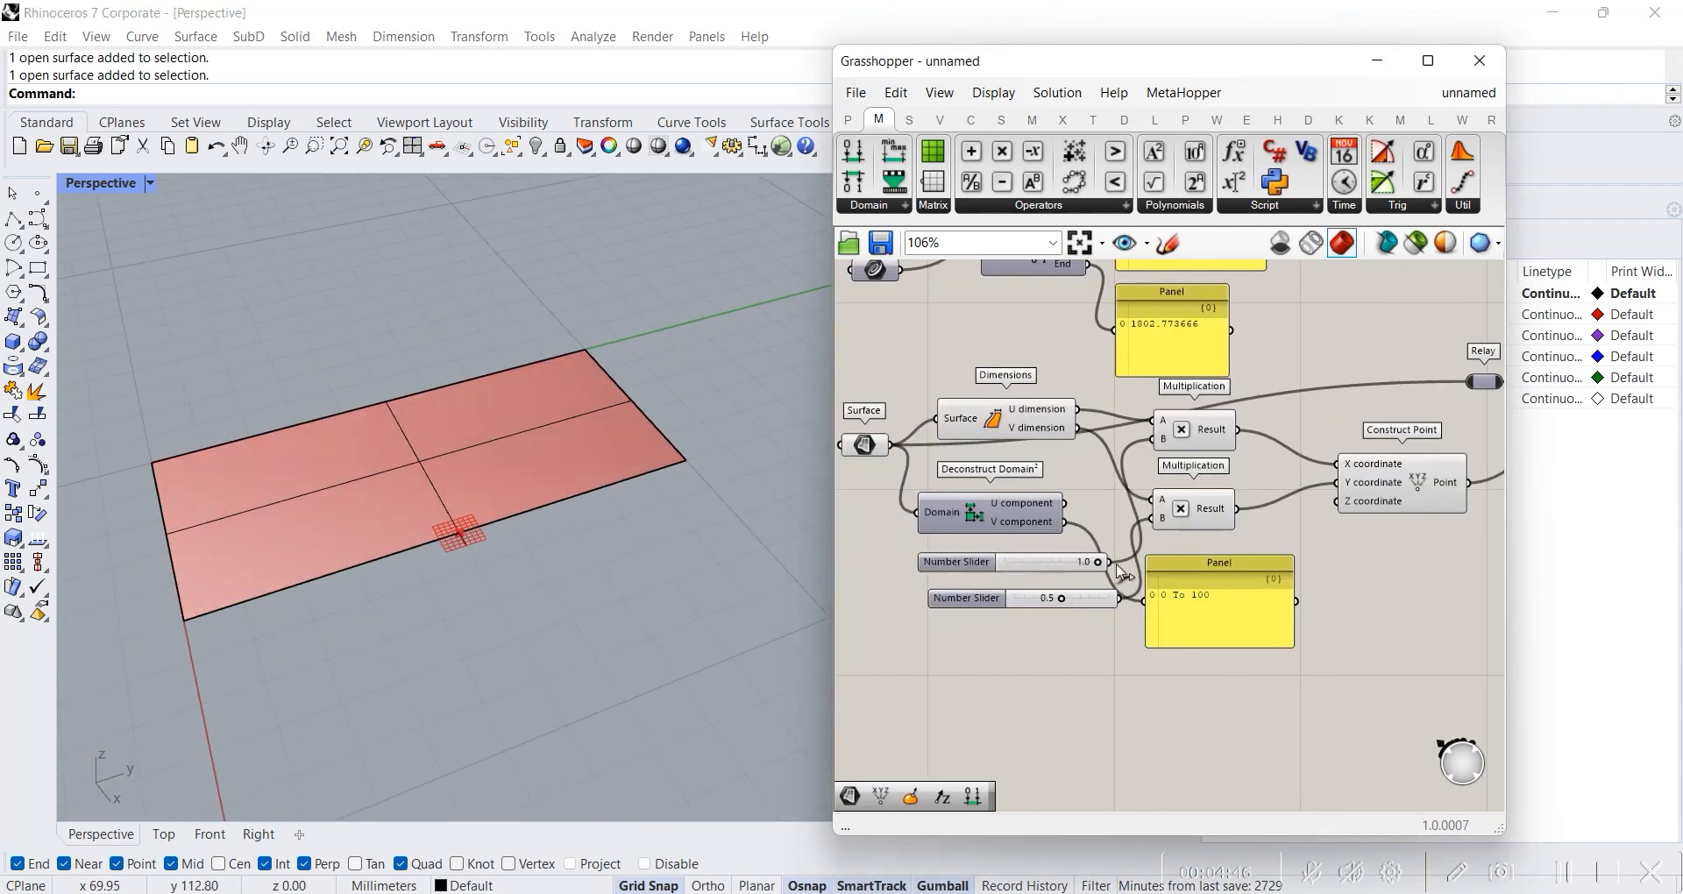
left_click_drag(1060, 606, 1094, 596)
left_click(1173, 639)
left_click(1376, 586)
- Add a Sphere component beside Evaluate Surface and connect Evaluate Surface's Point output to its Base input
right_click_drag(1482, 552, 1029, 644)
scroll(1029, 643, "down", 4)
scroll(1134, 574, "up", 5)
left_click(1118, 542)
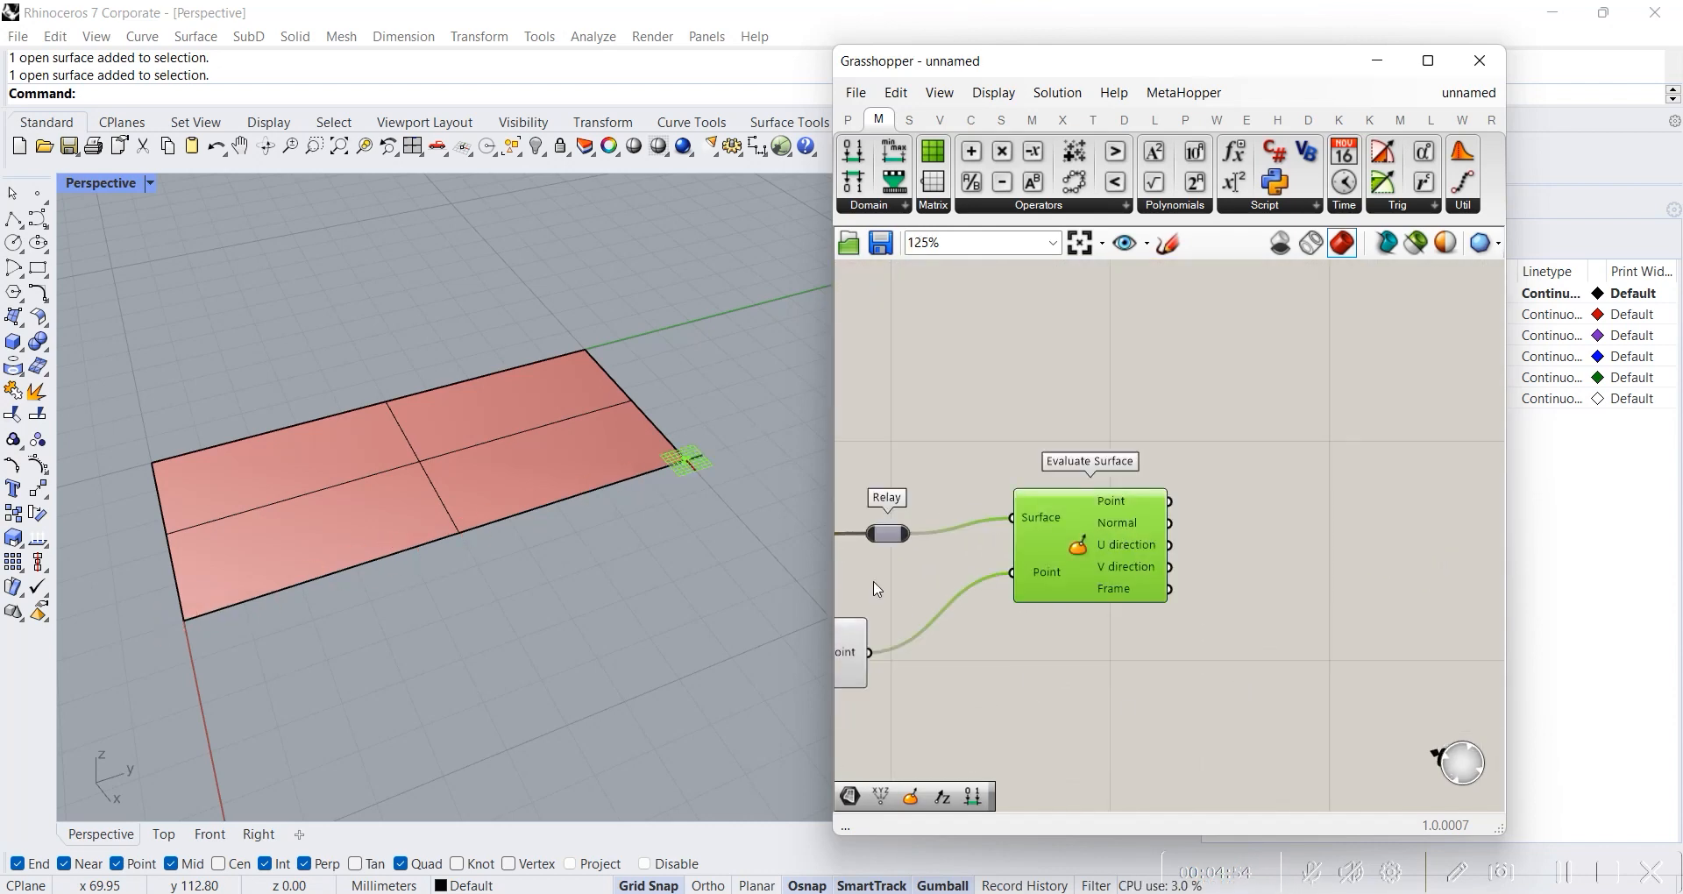
scroll(673, 475, "up", 8)
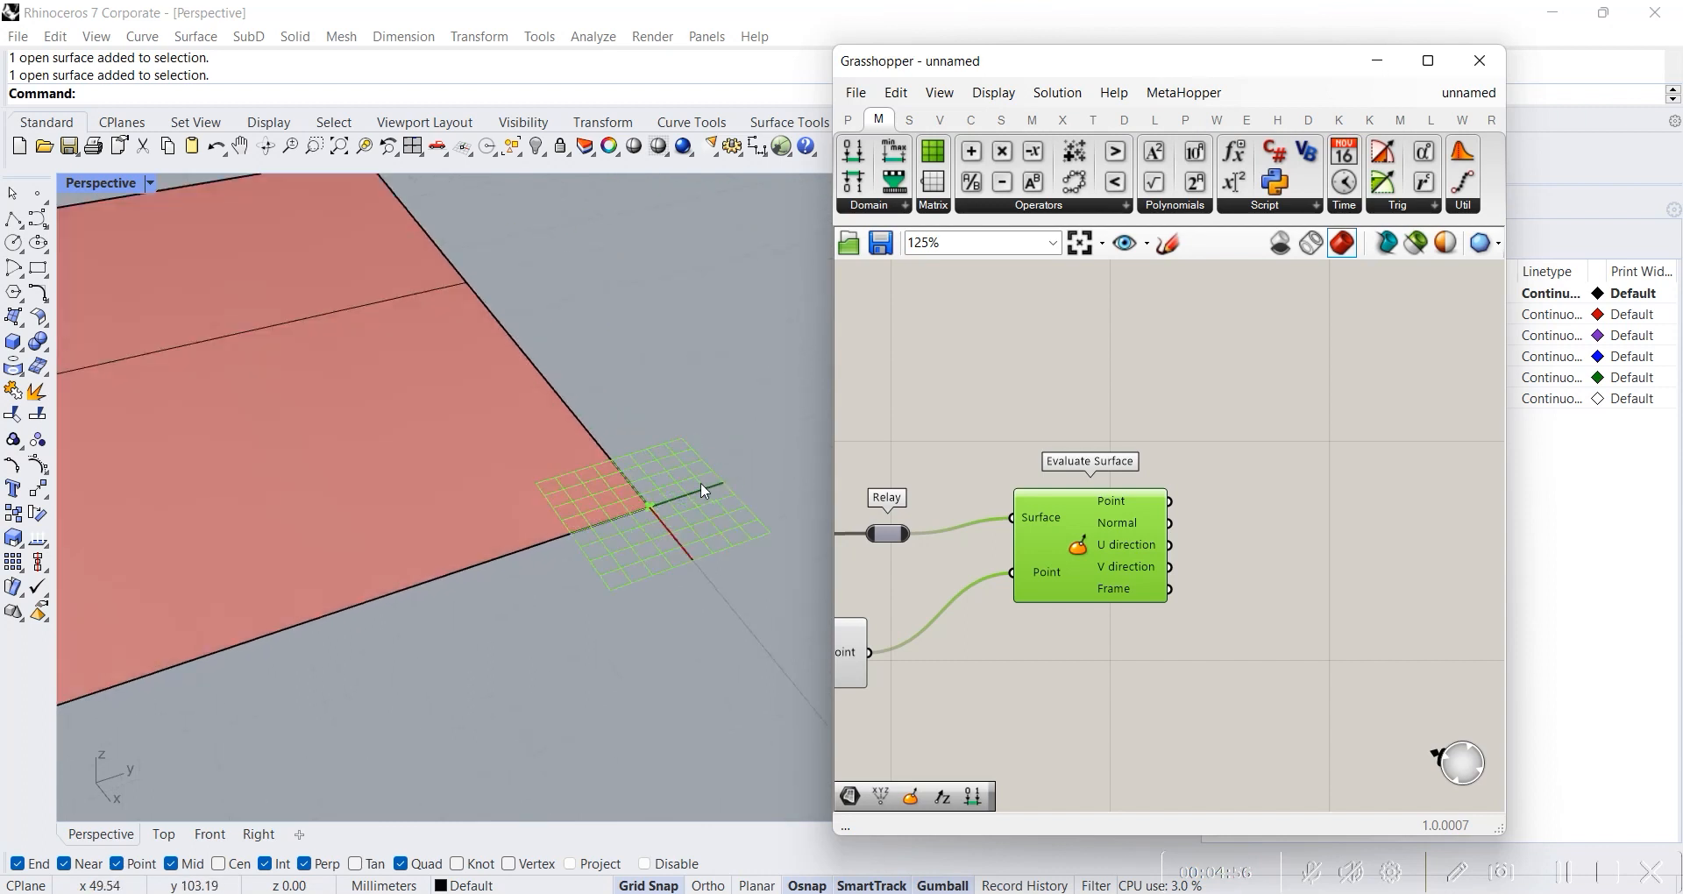
double_click(1274, 492)
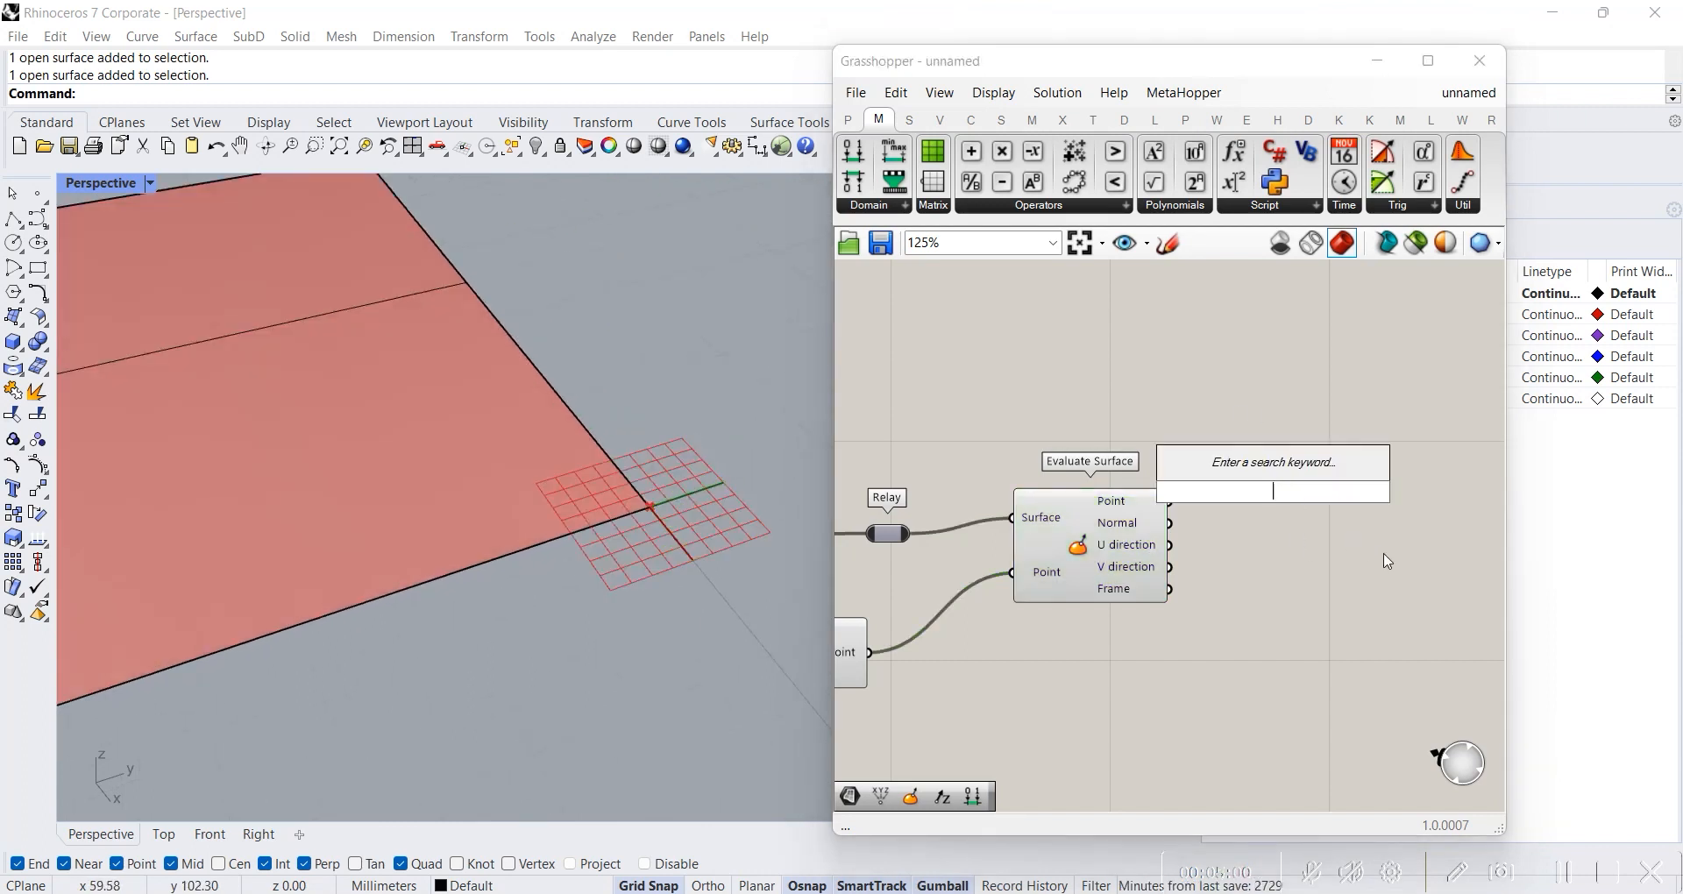
type("sphere")
key("Return")
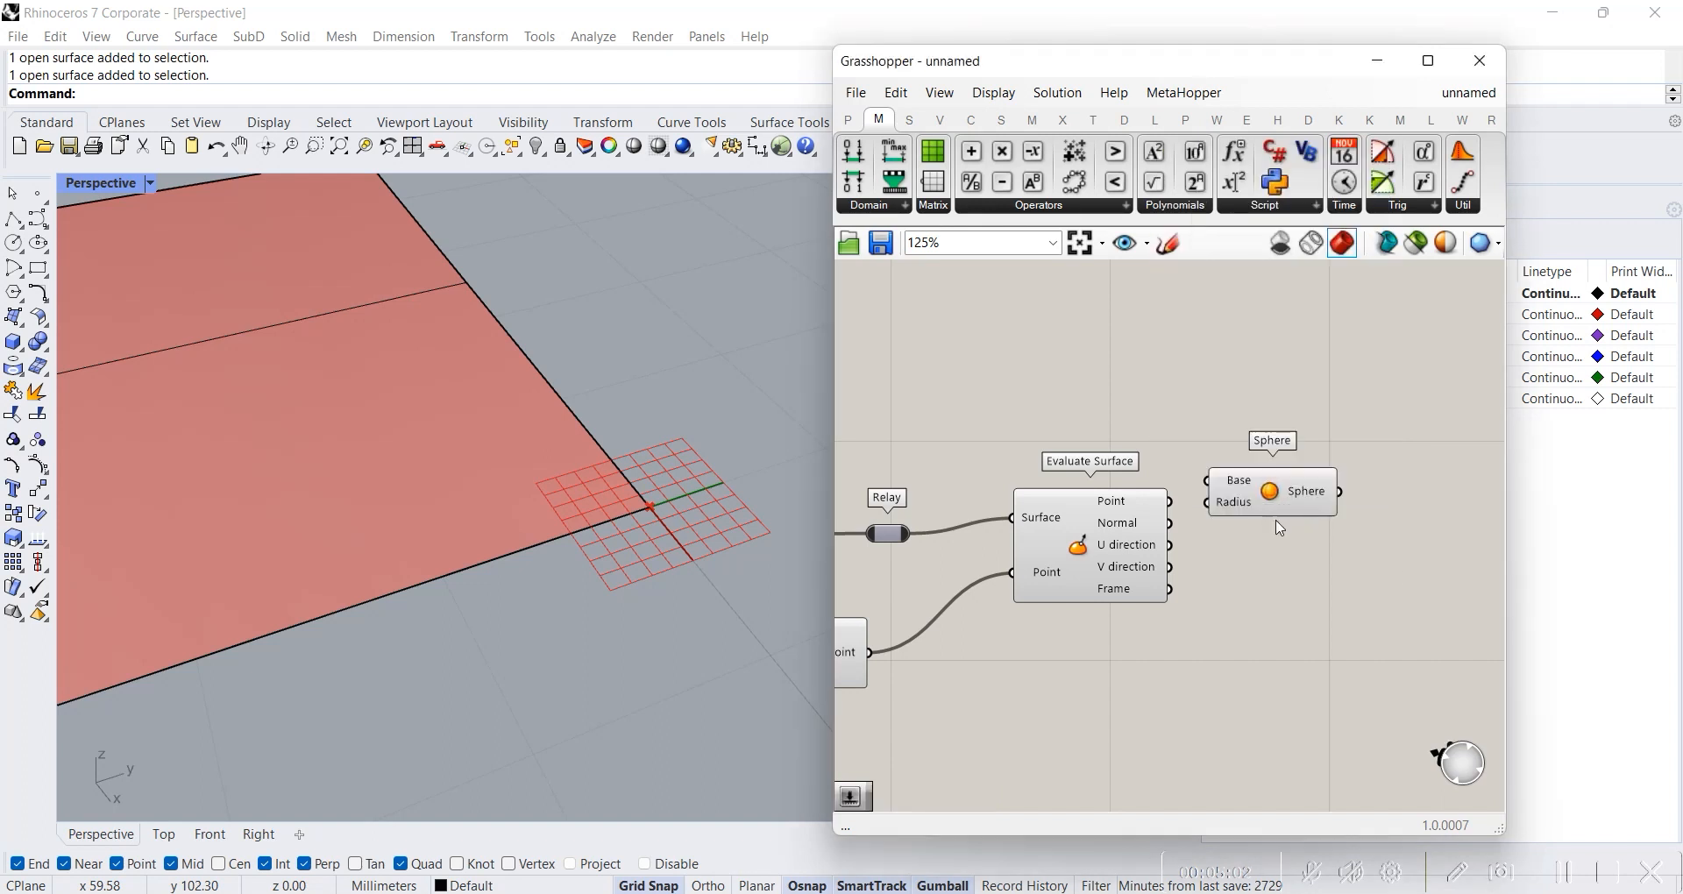
left_click_drag(1285, 517, 1327, 556)
left_click_drag(1171, 501, 1250, 521)
left_click_drag(1315, 530, 1315, 511)
double_click(1297, 595)
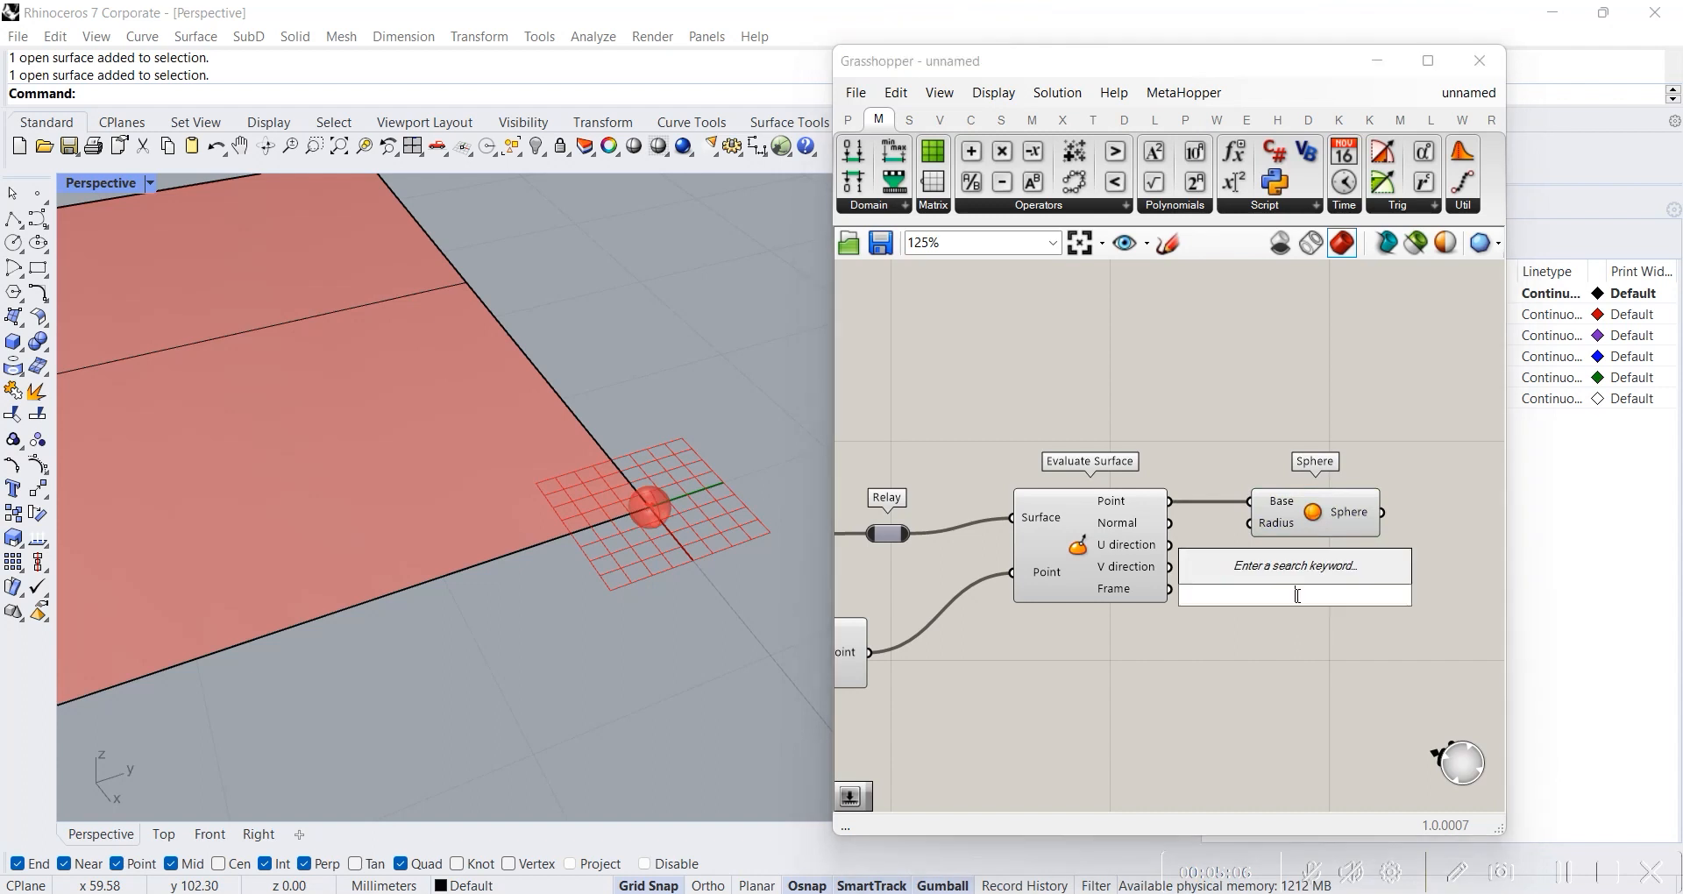
type("20")
key("Return")
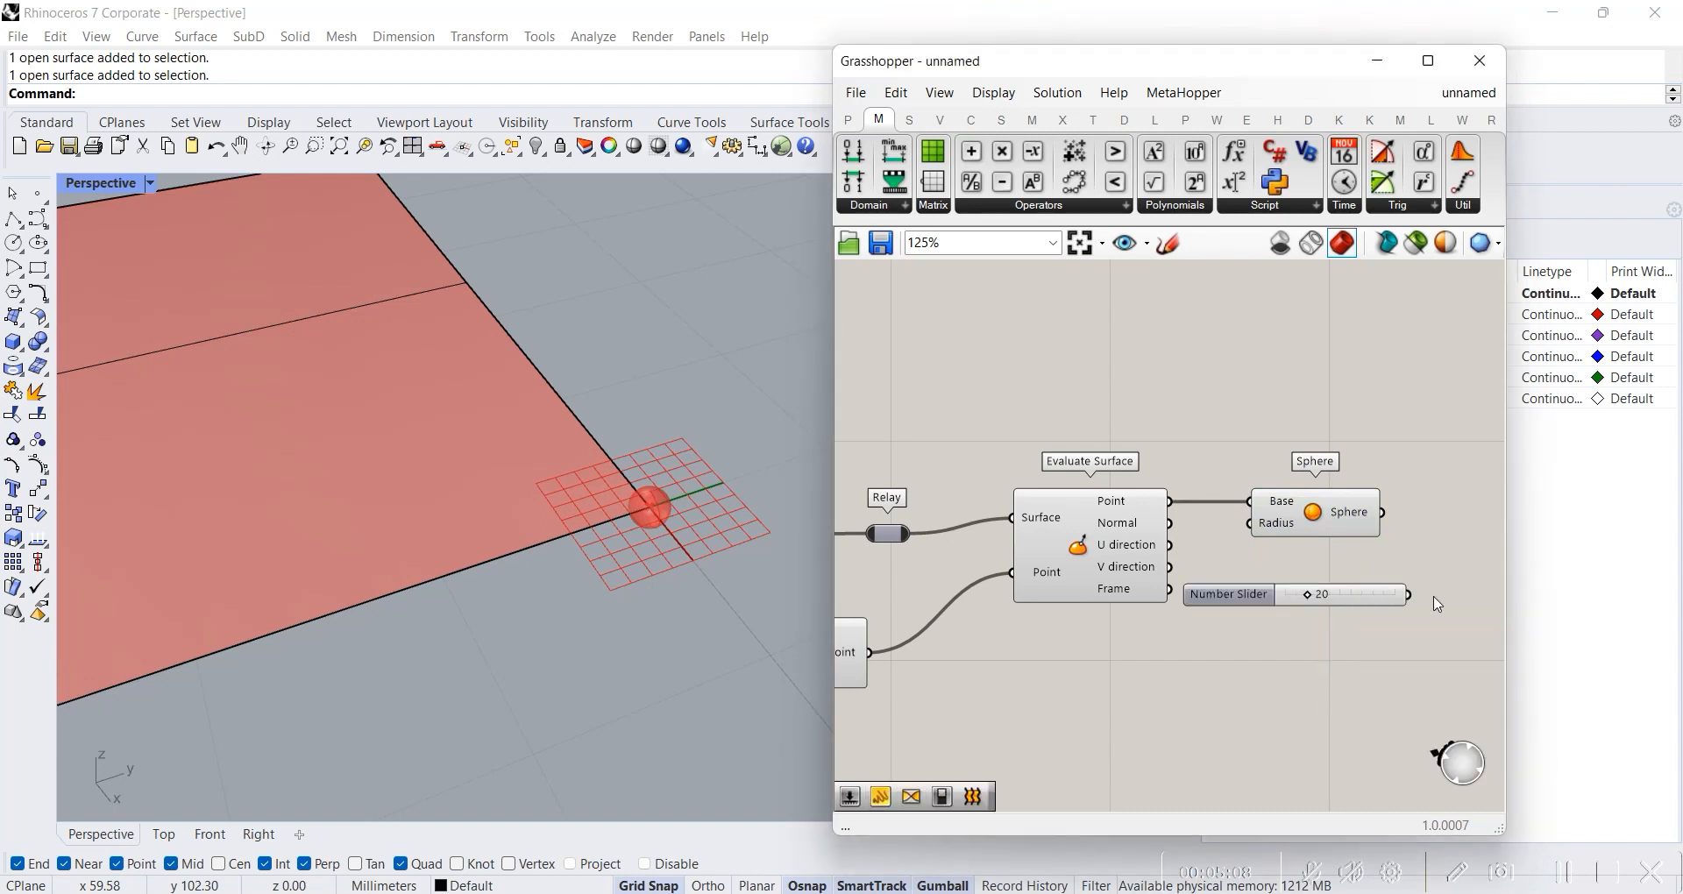
left_click_drag(1410, 595, 1250, 524)
left_click_drag(1319, 598, 1277, 593)
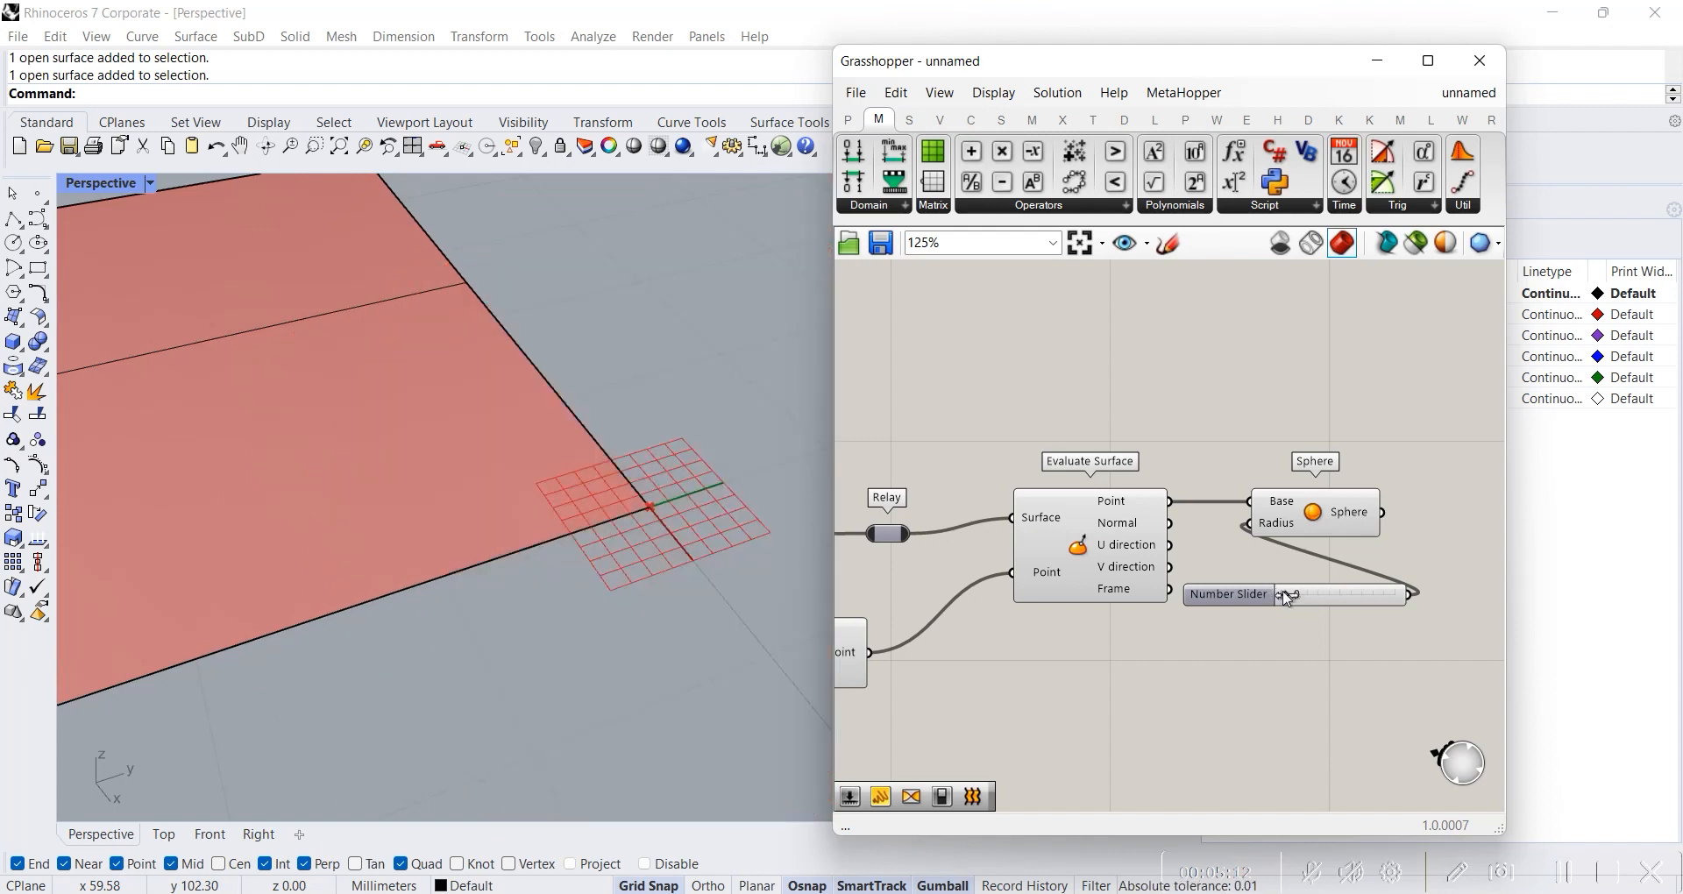
left_click(1301, 596)
key("Delete")
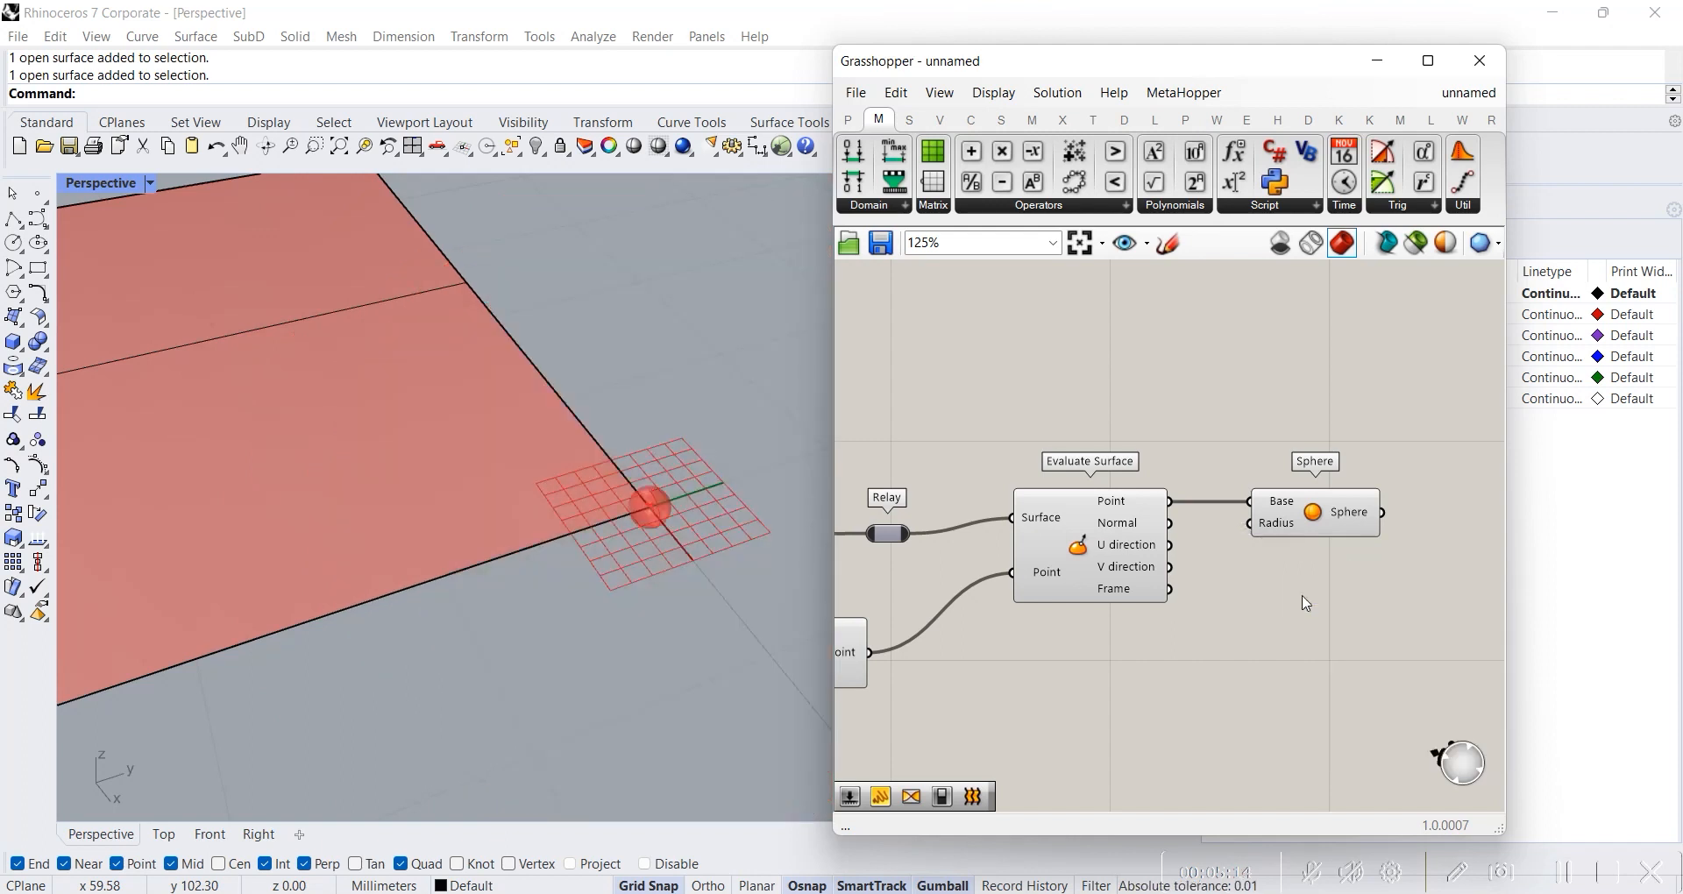
- Add a number slider with the value 3 and connect it to the Sphere's Radius input
double_click(1303, 597)
type("3")
key("Return")
left_click_drag(1417, 596, 1259, 526)
- Examine where the sphere sits on the flat surface against the two multiplier sliders in the definition
scroll(435, 501, "down", 8)
right_click_drag(422, 510, 766, 450)
scroll(918, 623, "down", 3)
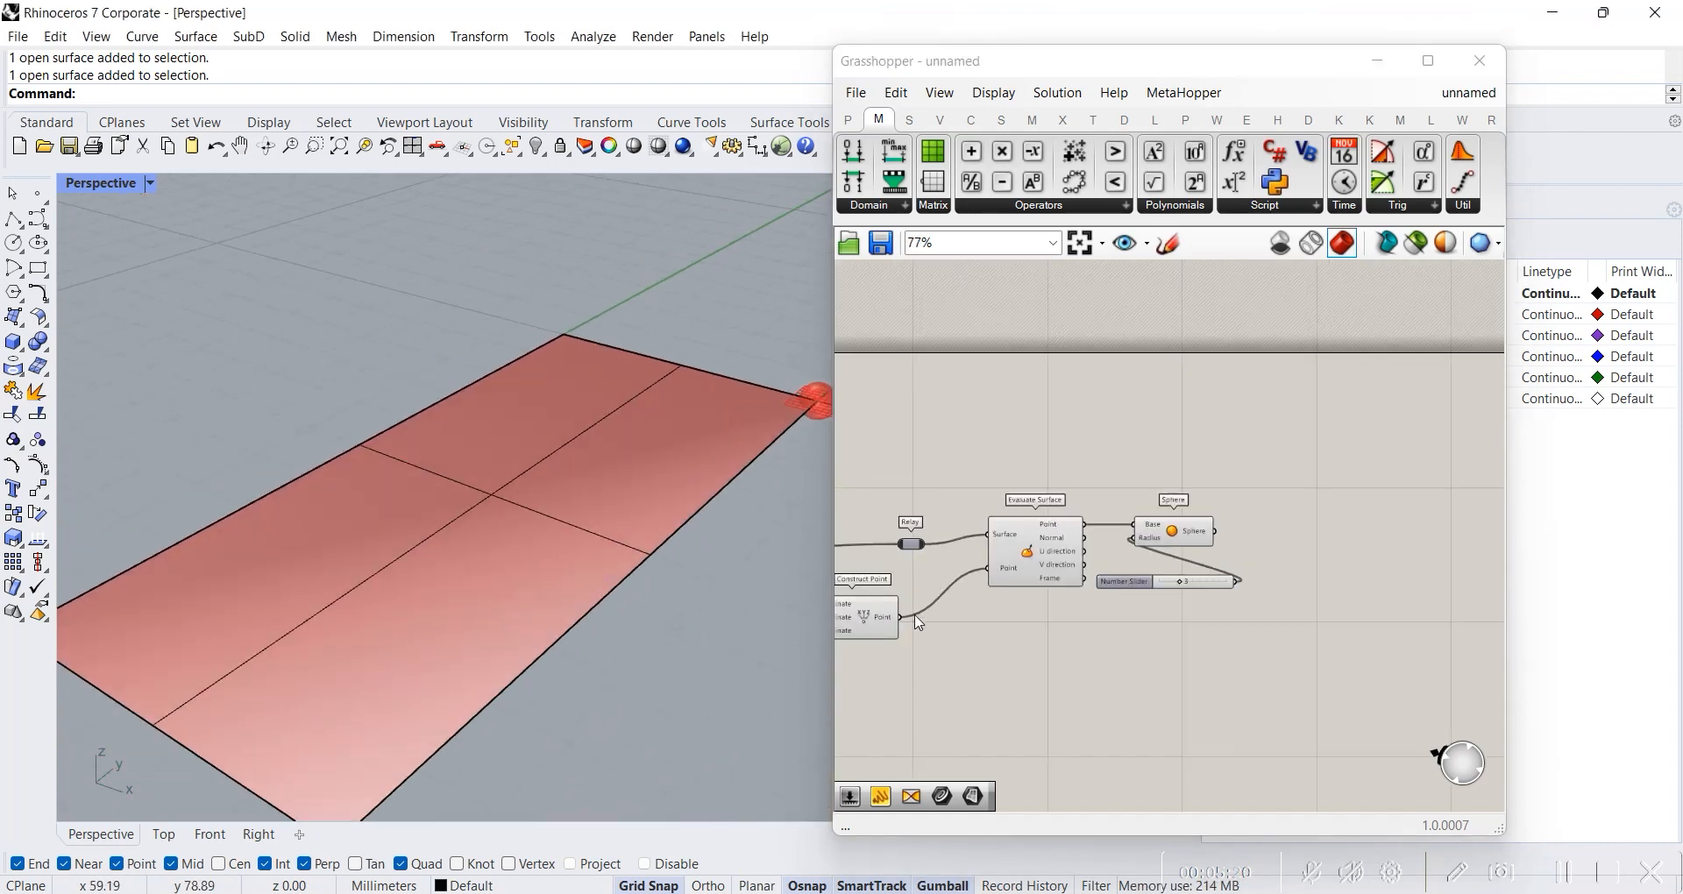
right_click_drag(915, 616, 1273, 593)
right_click_drag(935, 640, 1144, 635)
scroll(1119, 638, "up", 3)
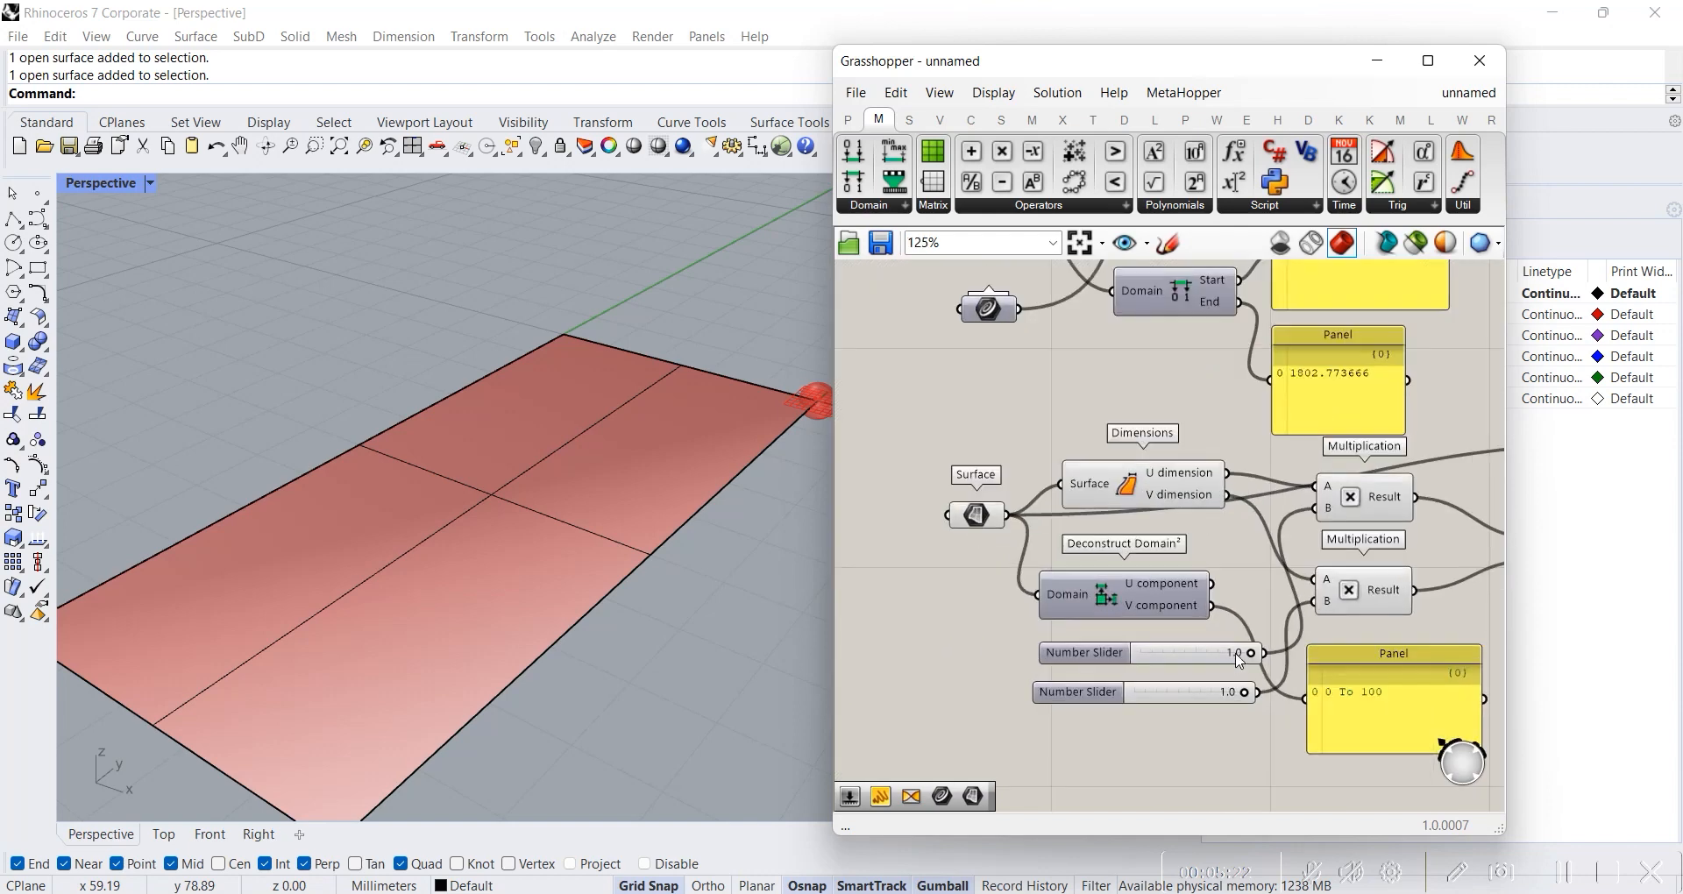
left_click_drag(1252, 653, 1246, 694)
scroll(647, 563, "down", 5)
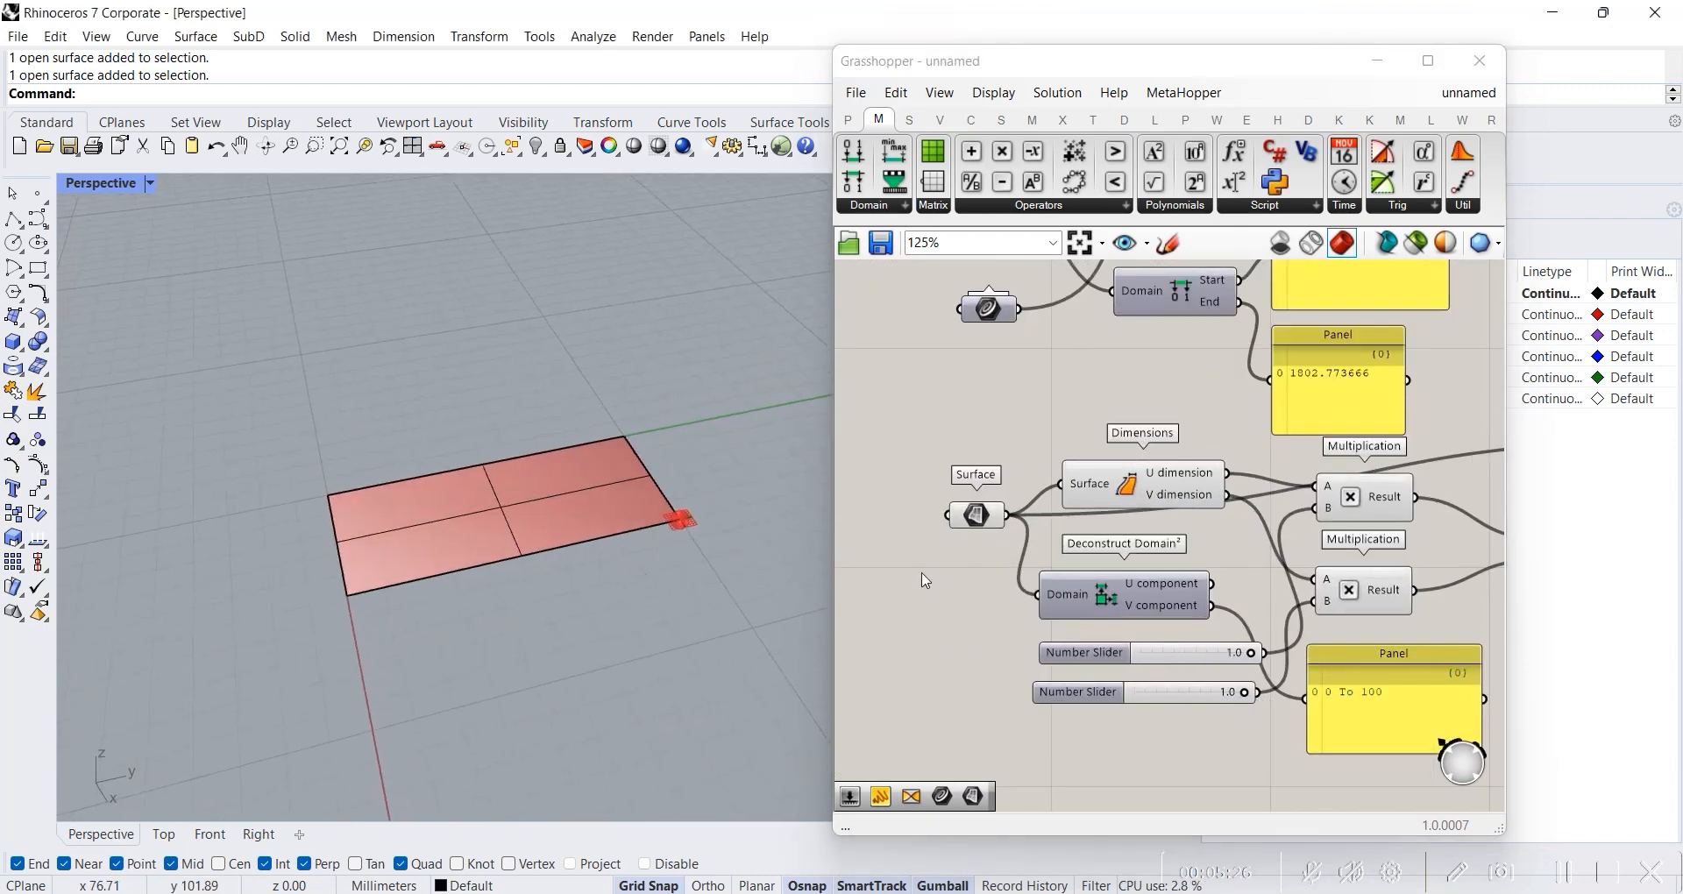
scroll(1201, 554, "down", 2)
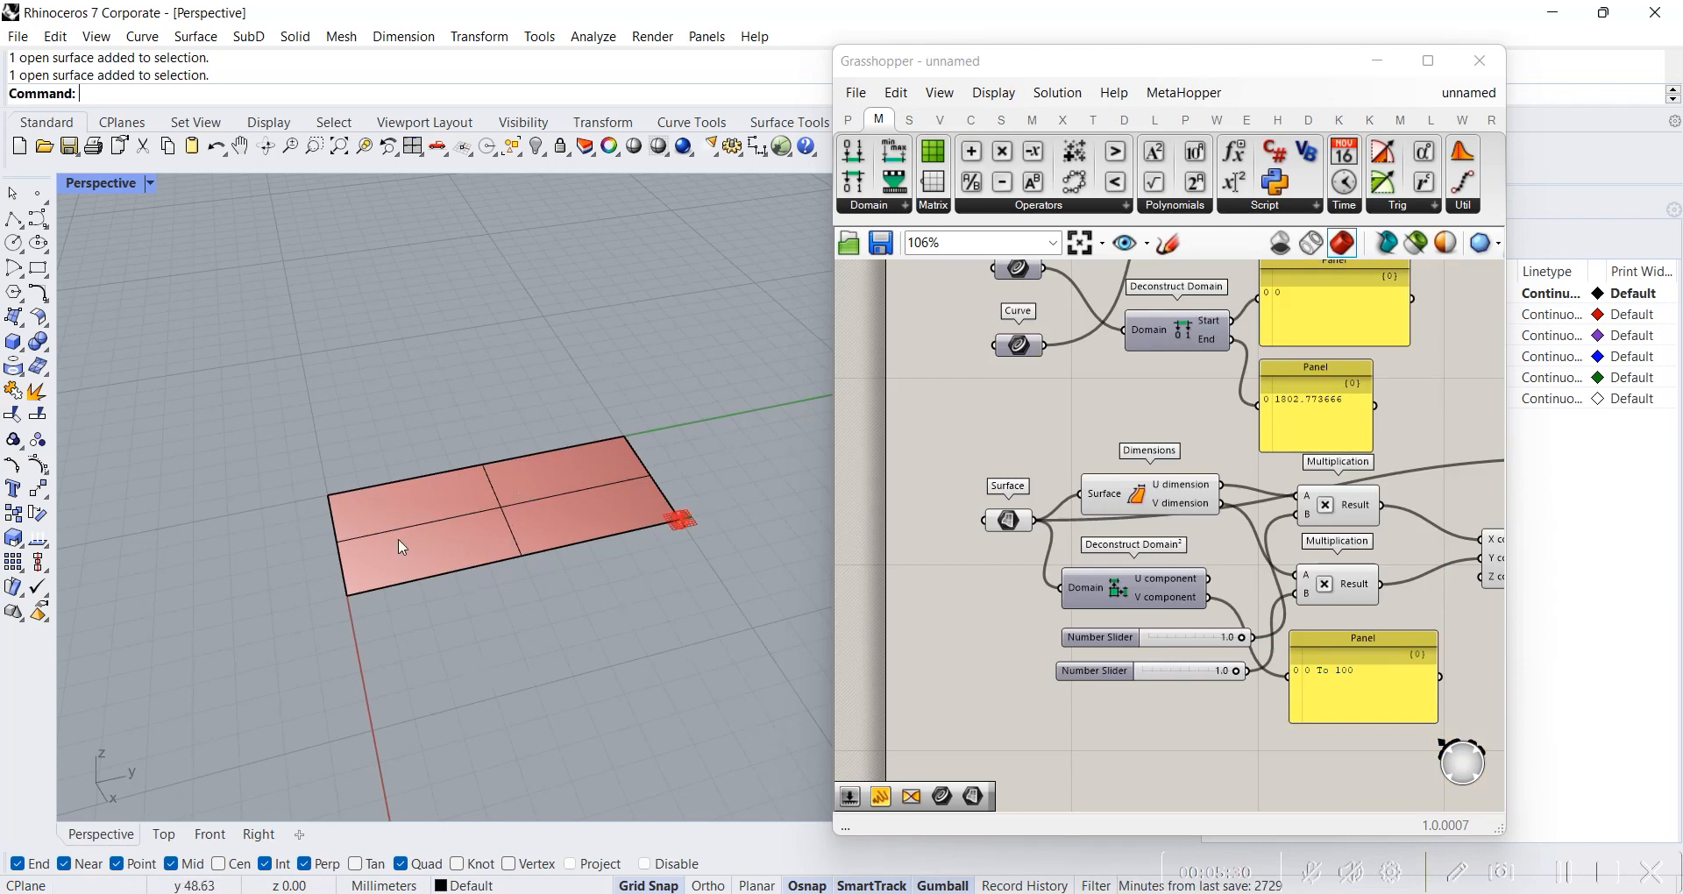
scroll(425, 388, "down", 6)
right_click_drag(433, 469, 452, 498)
scroll(350, 368, "up", 6)
right_click_drag(603, 533, 670, 629)
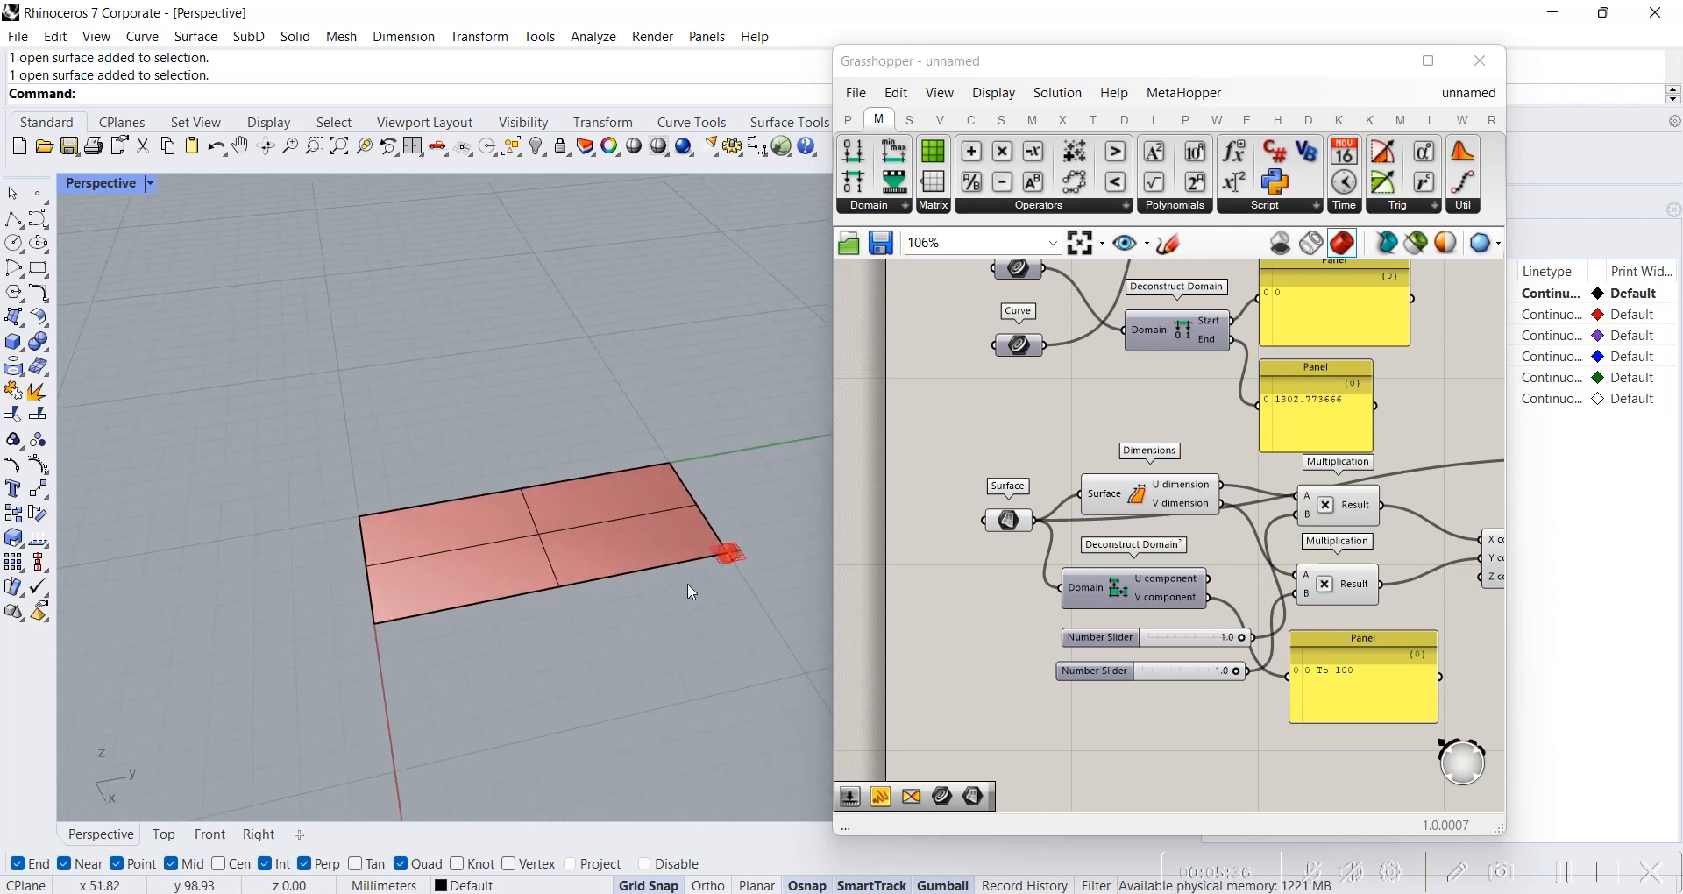
right_click_drag(563, 571, 580, 580)
scroll(692, 592, "down", 2)
scroll(174, 372, "down", 1)
left_click_drag(173, 372, 640, 674)
scroll(267, 506, "up", 7)
scroll(640, 538, "down", 4)
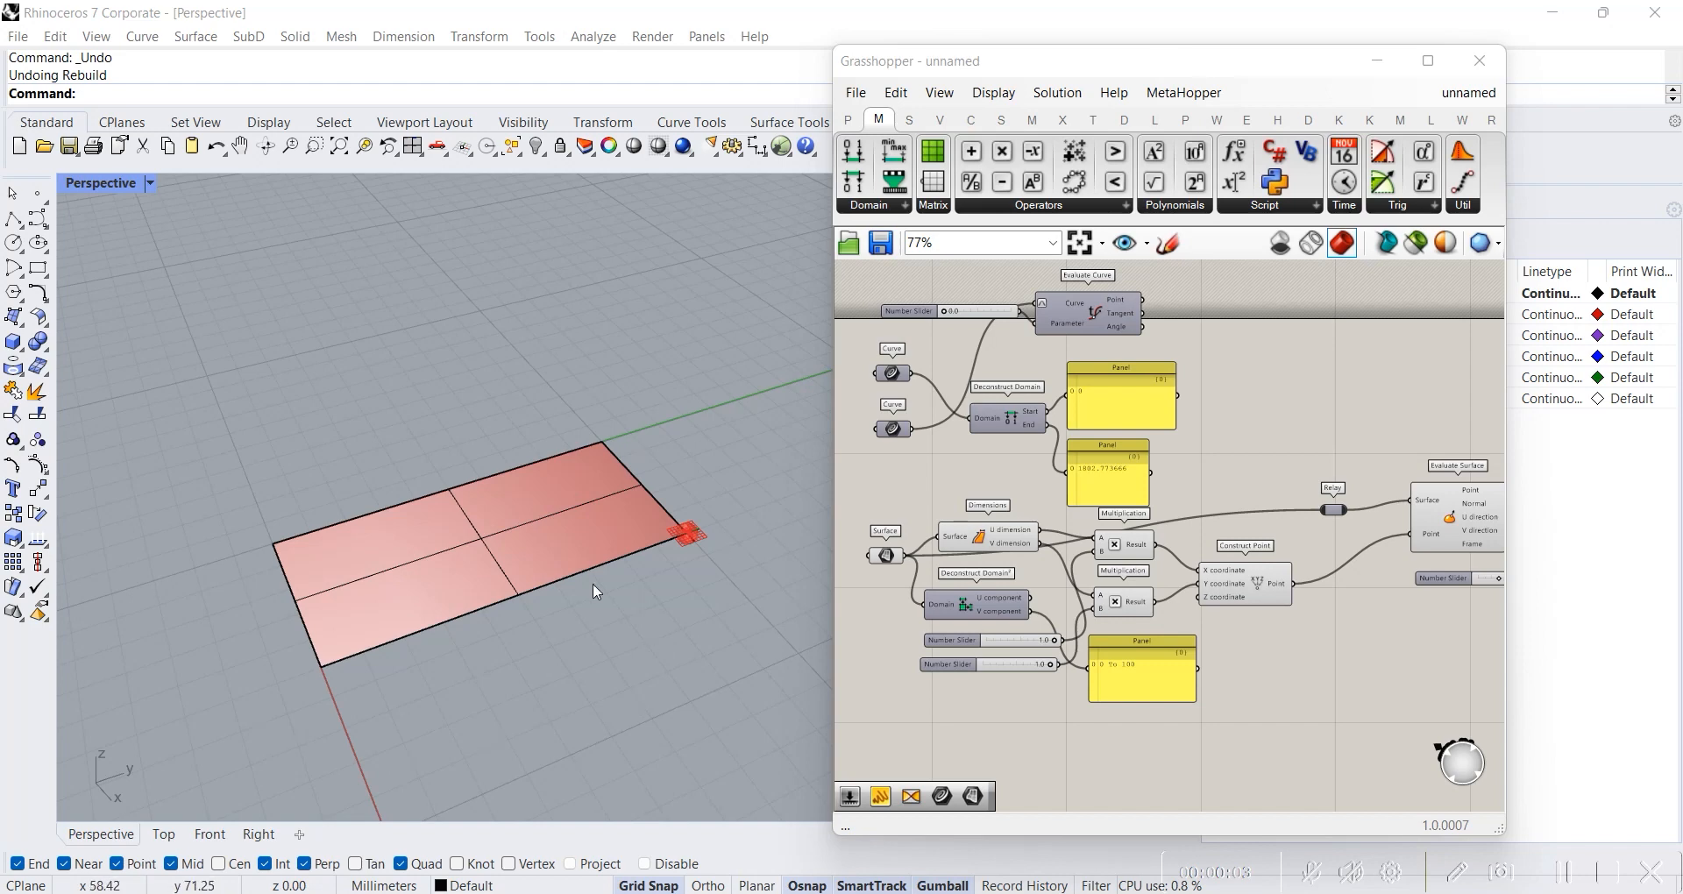
- Rebuild the rectangular surface with a point count of 10 and degree 4 in both U and V
mouse_move(498, 643)
right_mouse_down()
mouse_move(462, 607)
mouse_move(500, 640)
right_mouse_up()
left_click(524, 541)
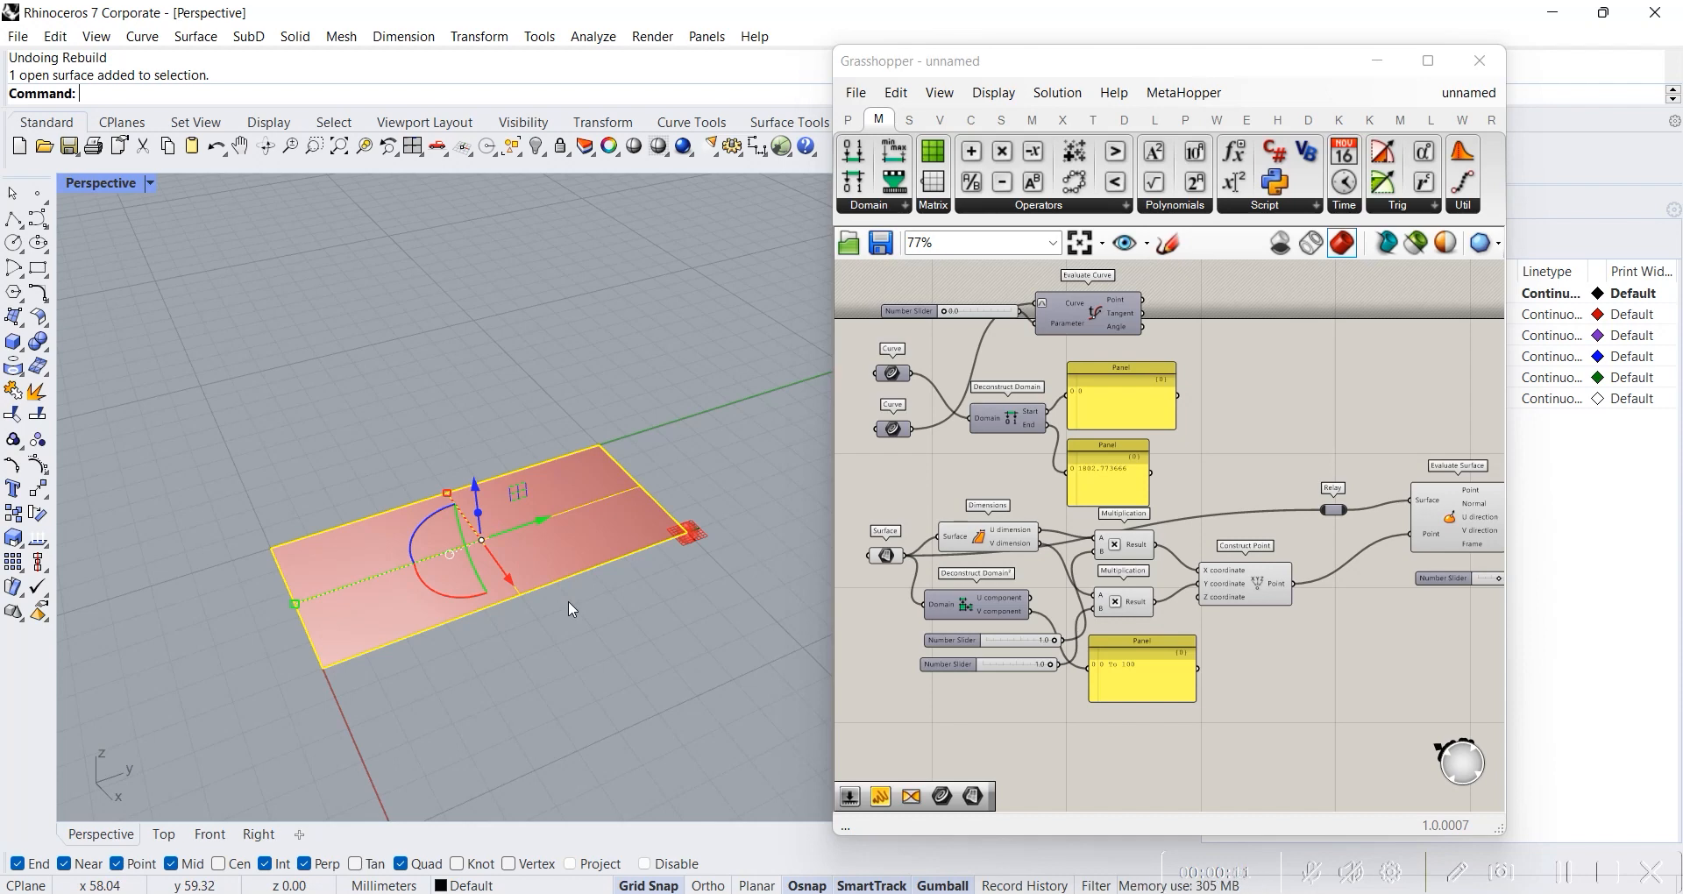
key("Return")
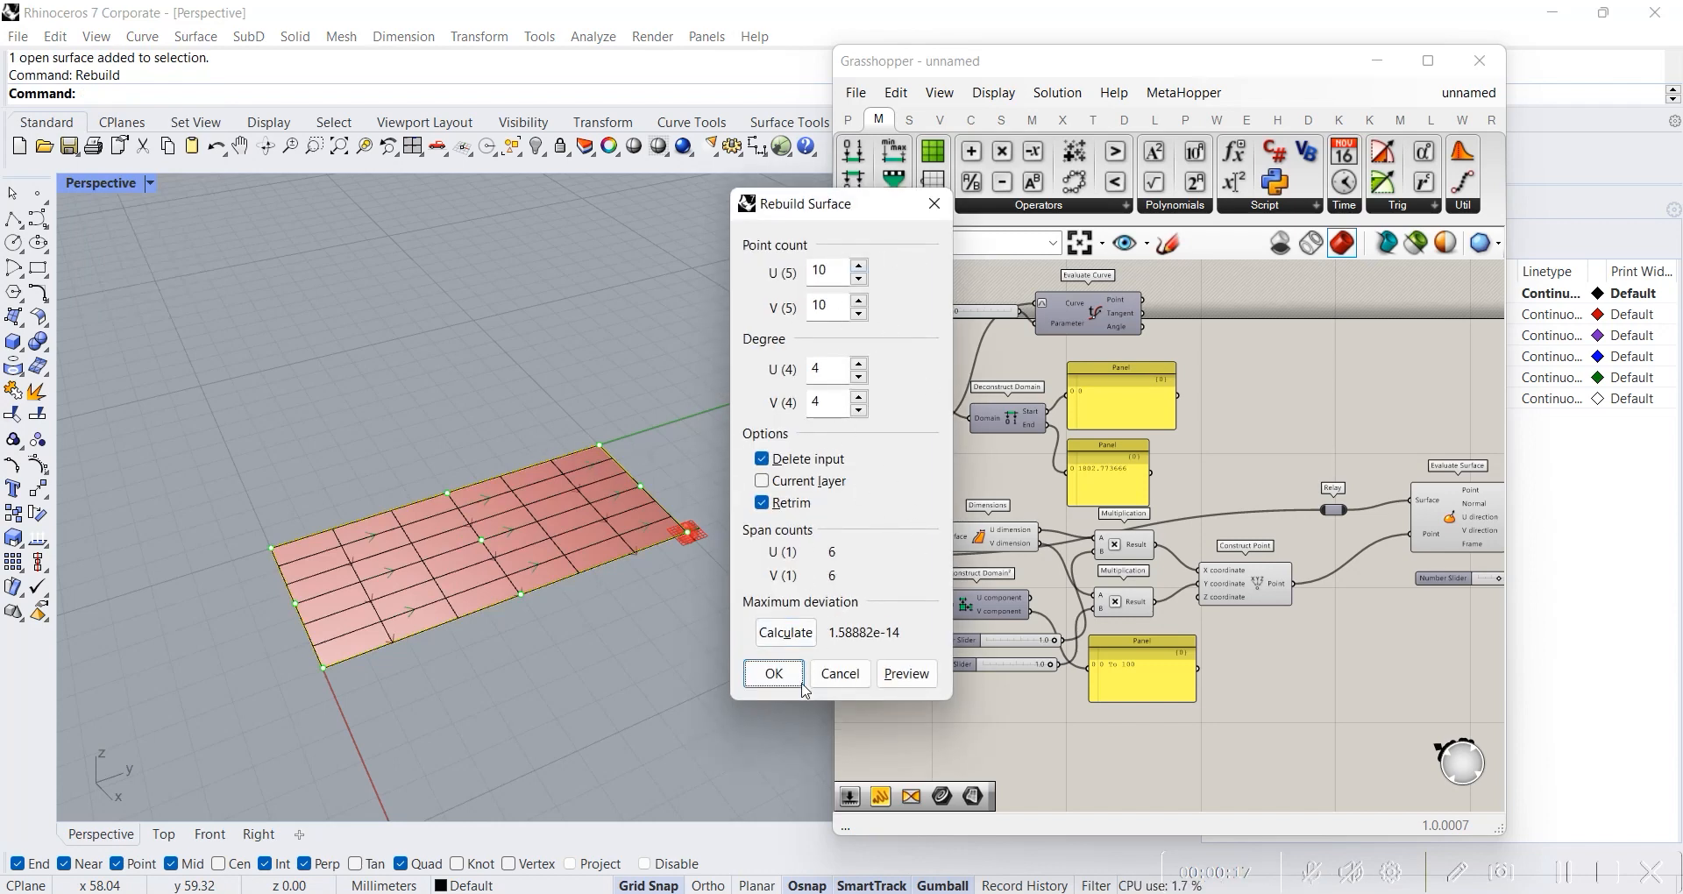
left_click(771, 675)
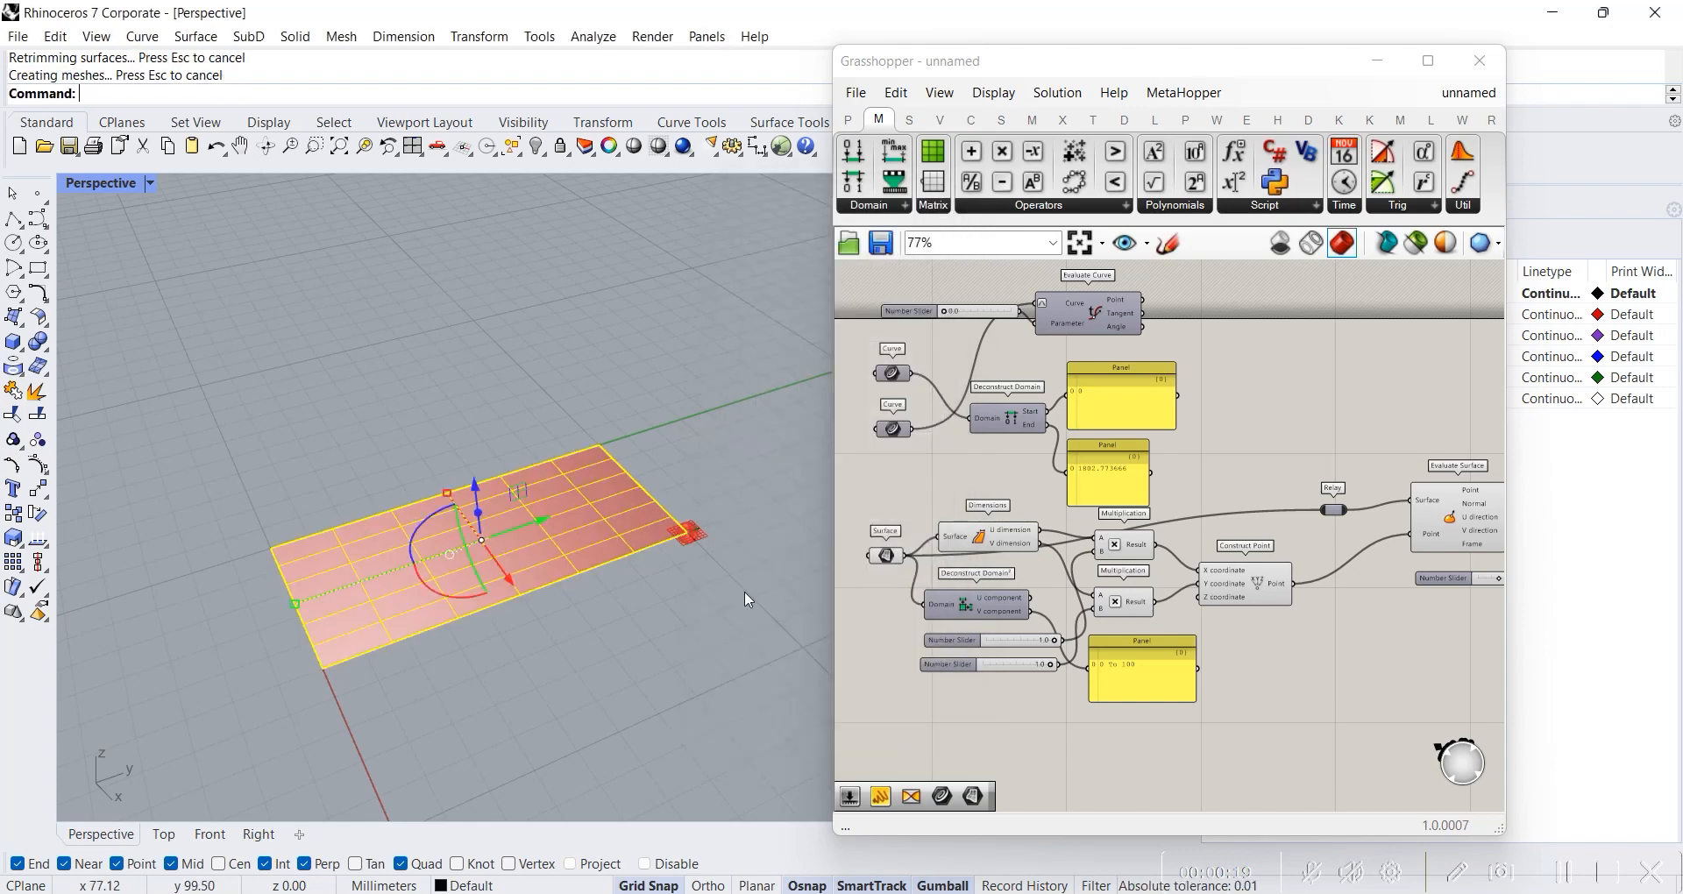
- Turn on the rebuilt surface's control points and raise the rows at the end near the sphere
type("PointsOn")
key("Return")
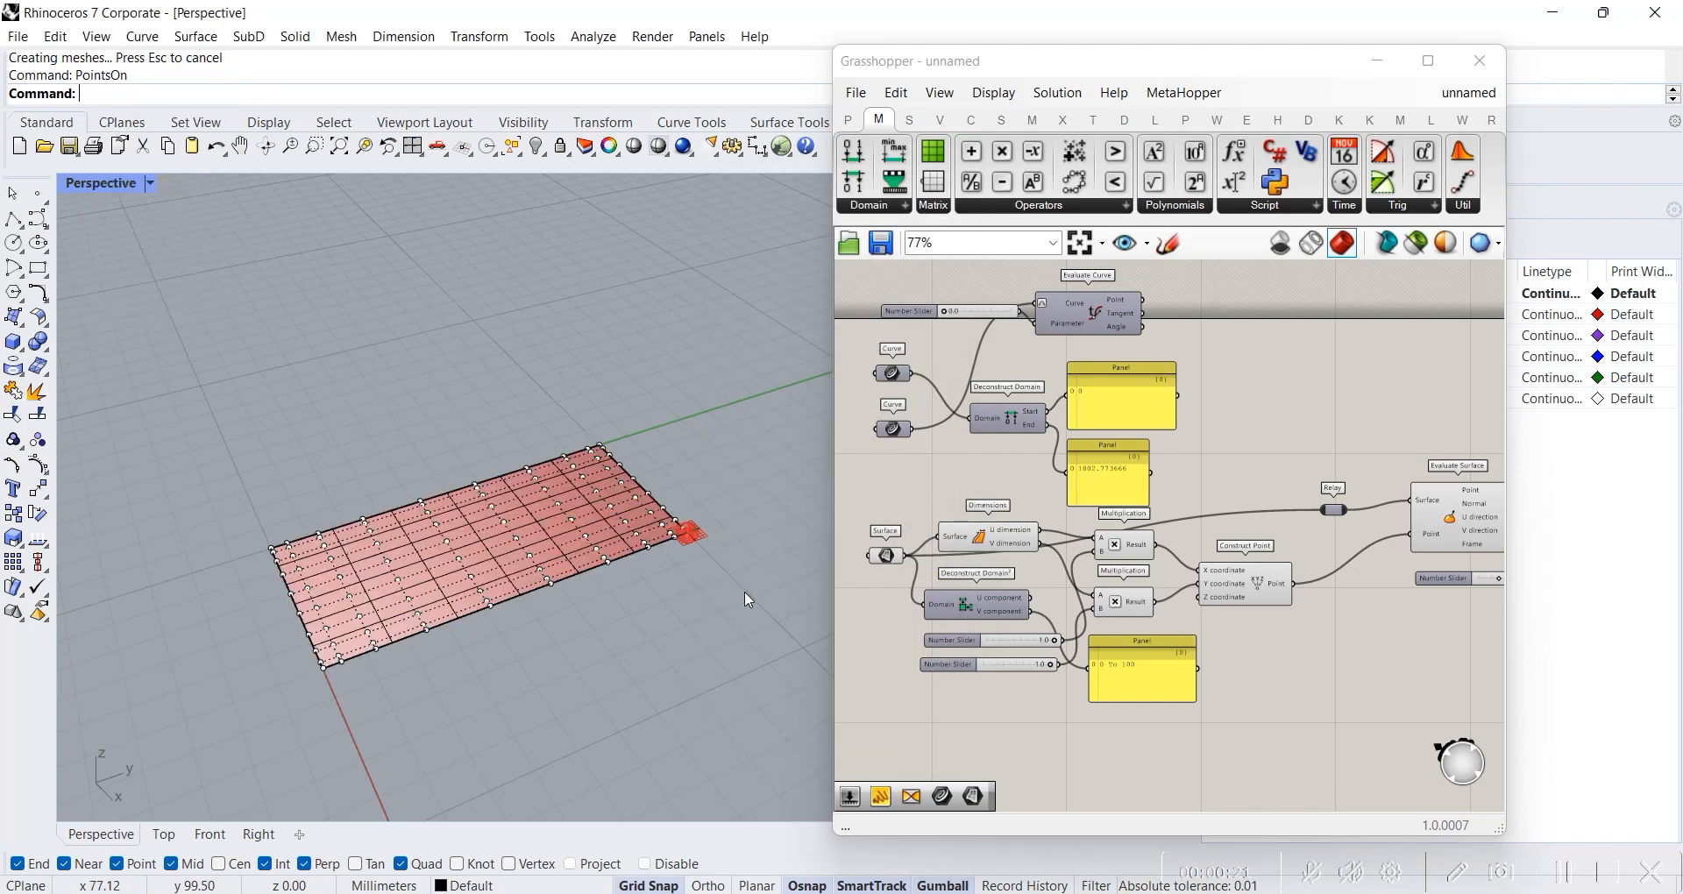
right_click_drag(744, 590, 626, 418)
left_click_drag(626, 419, 731, 656)
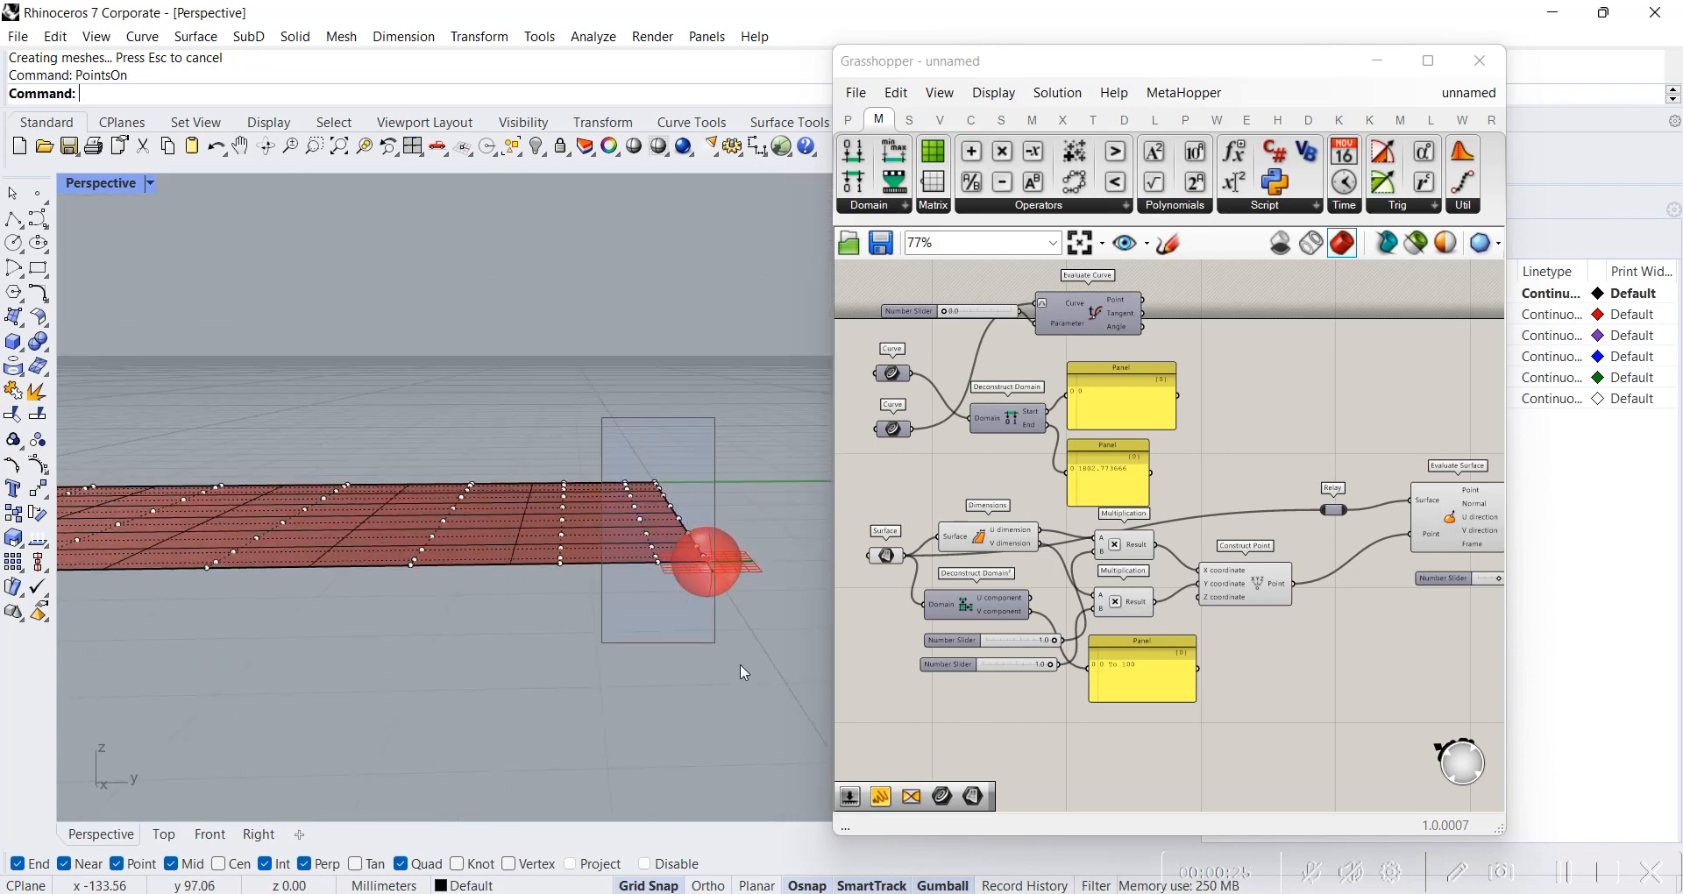
left_click_drag(658, 452, 664, 256)
- Move further groups of control points vertically along the surface to shape it into waves
right_click_drag(372, 360, 468, 502)
left_click_drag(379, 484, 553, 681)
left_click_drag(511, 496, 506, 348)
left_click(666, 370)
right_click_drag(666, 370, 648, 457)
left_click_drag(744, 655, 744, 654)
left_click_drag(700, 487, 756, 694)
right_click_drag(733, 666, 713, 631)
right_click_drag(631, 575, 387, 574)
- Turn off the control points and select the wavy surface
left_click(524, 616)
key("Escape")
left_click(511, 572)
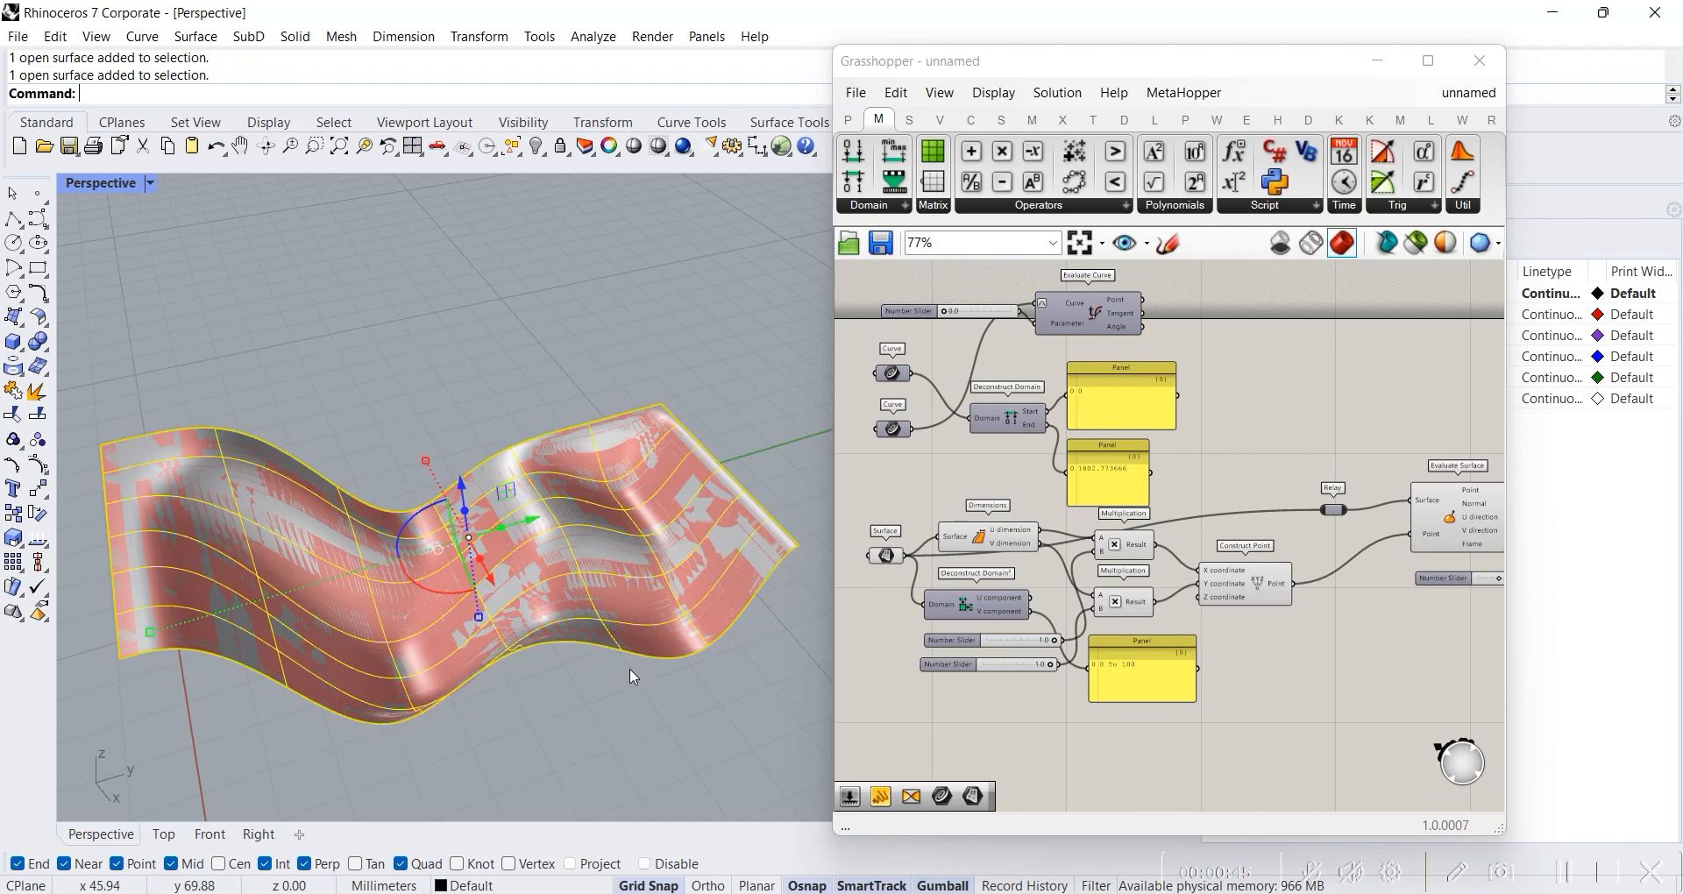
- Set the lower multiplier slider to 0.0 and compare the sphere's position with the wavy surface, then deselect the surface
scroll(896, 603, "down", 3)
scroll(895, 603, "up", 5)
right_click_drag(653, 583, 557, 611)
scroll(530, 553, "down", 6)
scroll(1135, 615, "down", 3)
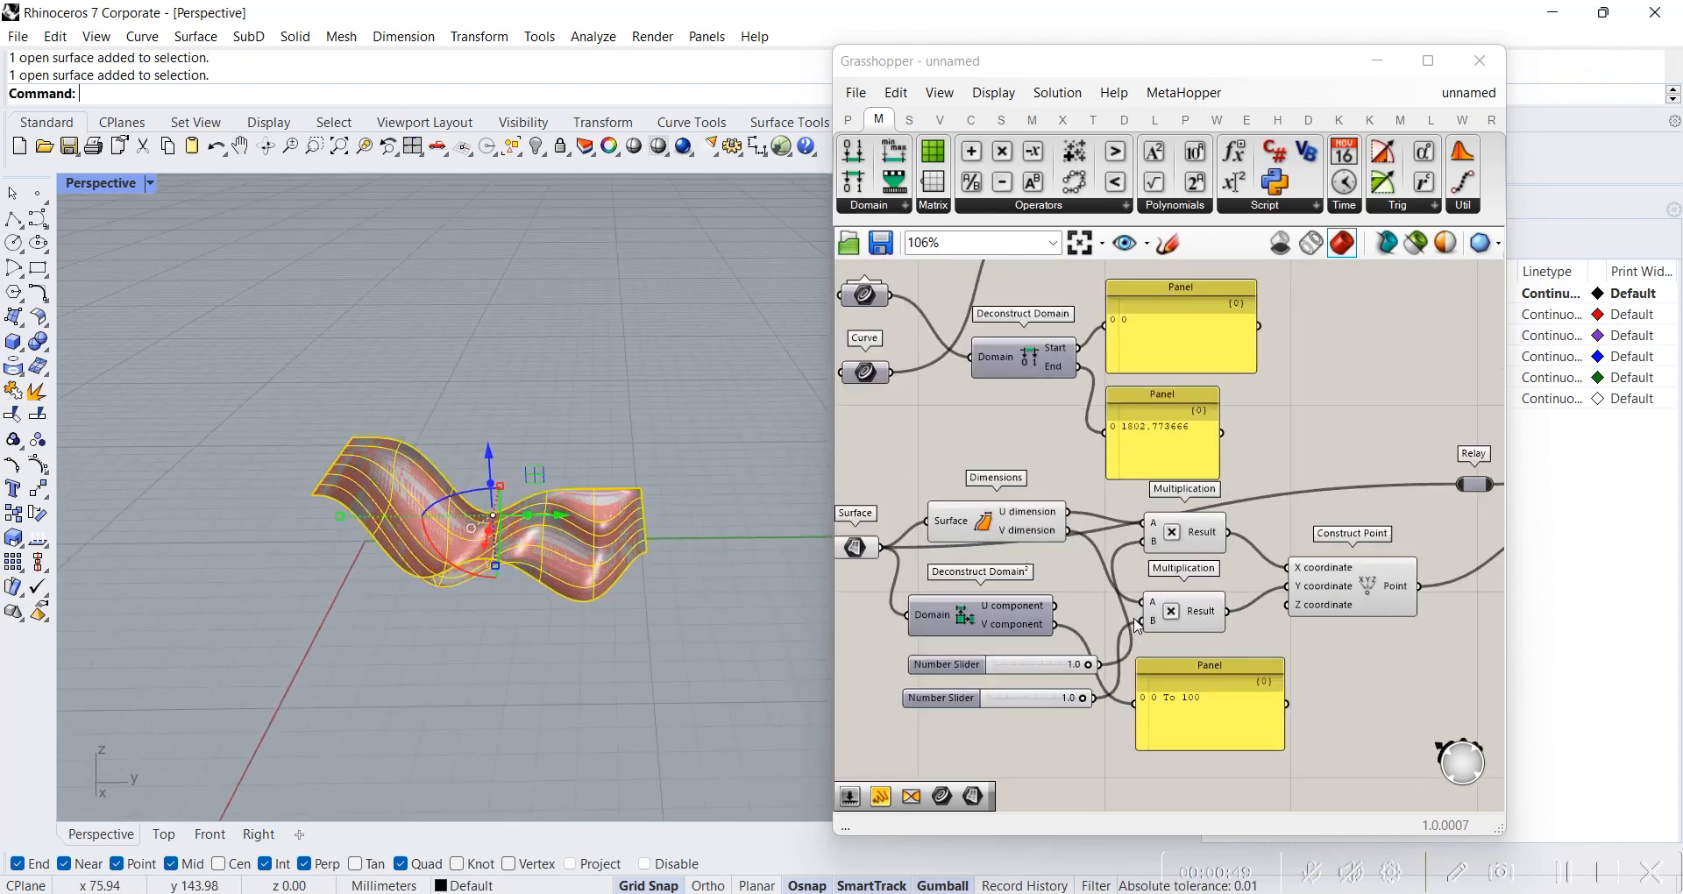
scroll(745, 574, "down", 5)
right_click_drag(750, 580, 792, 620)
left_click_drag(1094, 658, 980, 692)
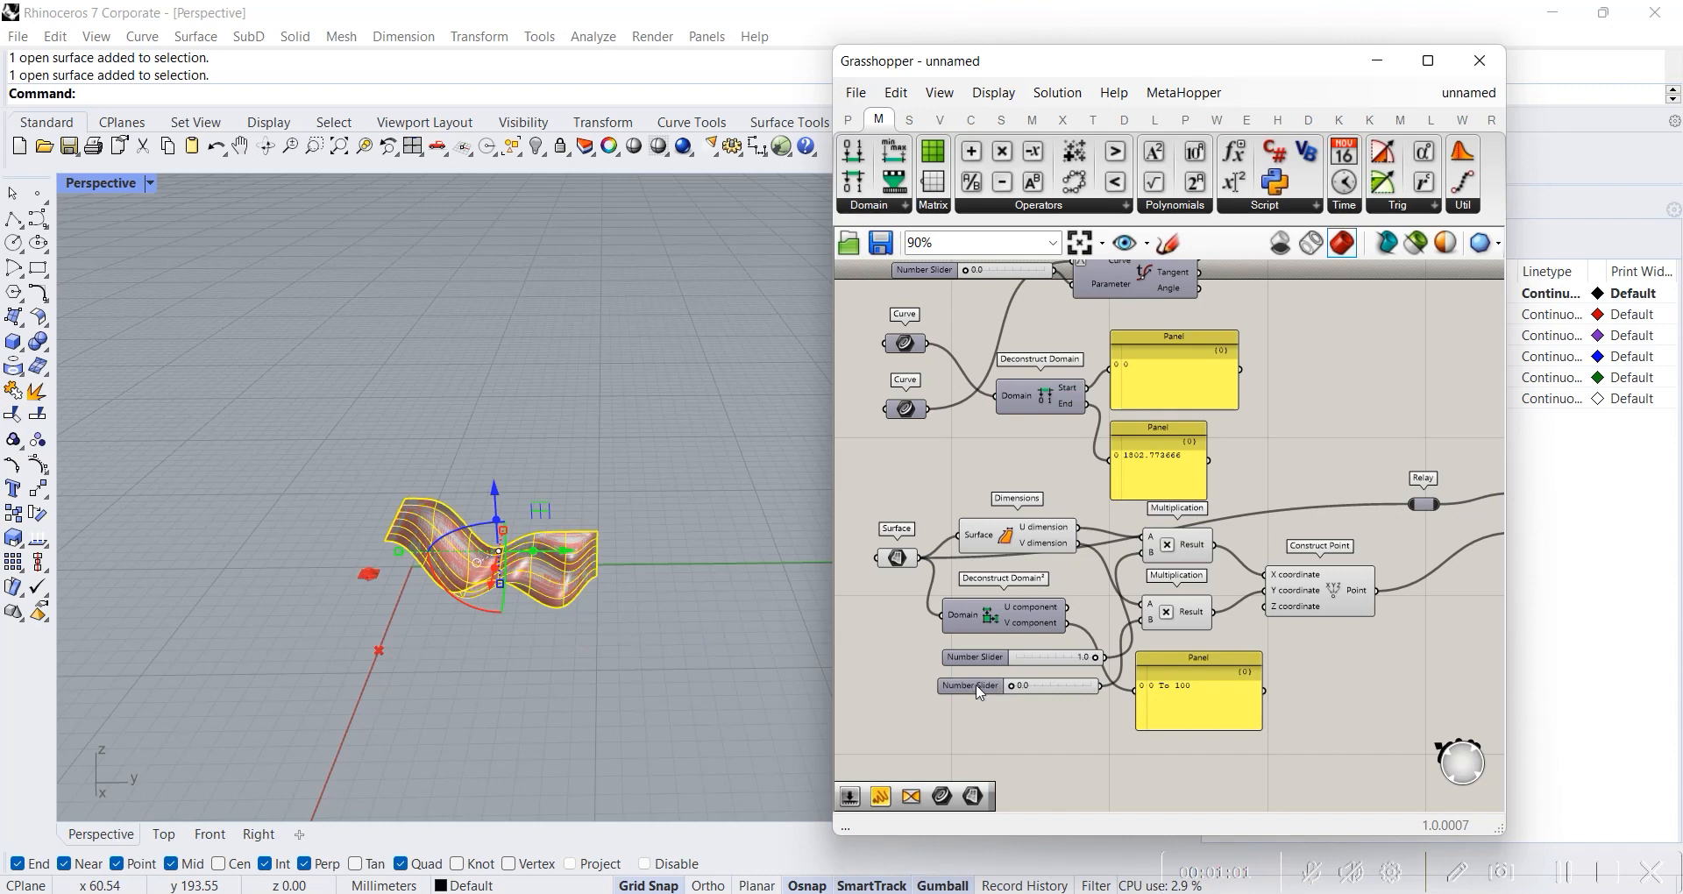
scroll(478, 599, "up", 5)
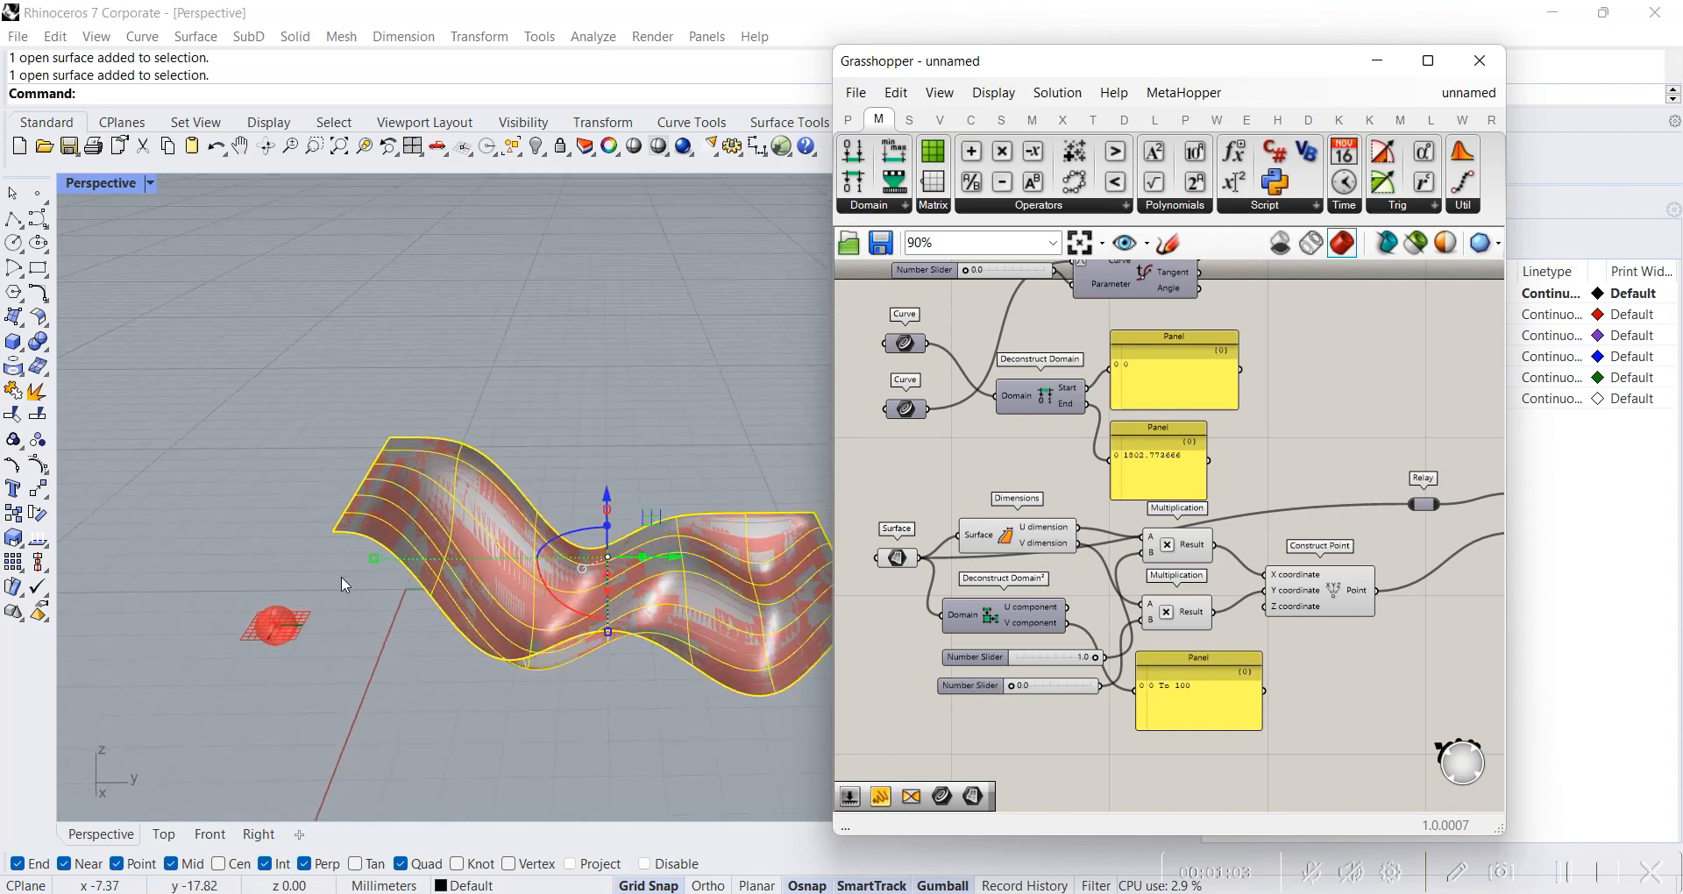
right_click_drag(356, 546, 577, 488)
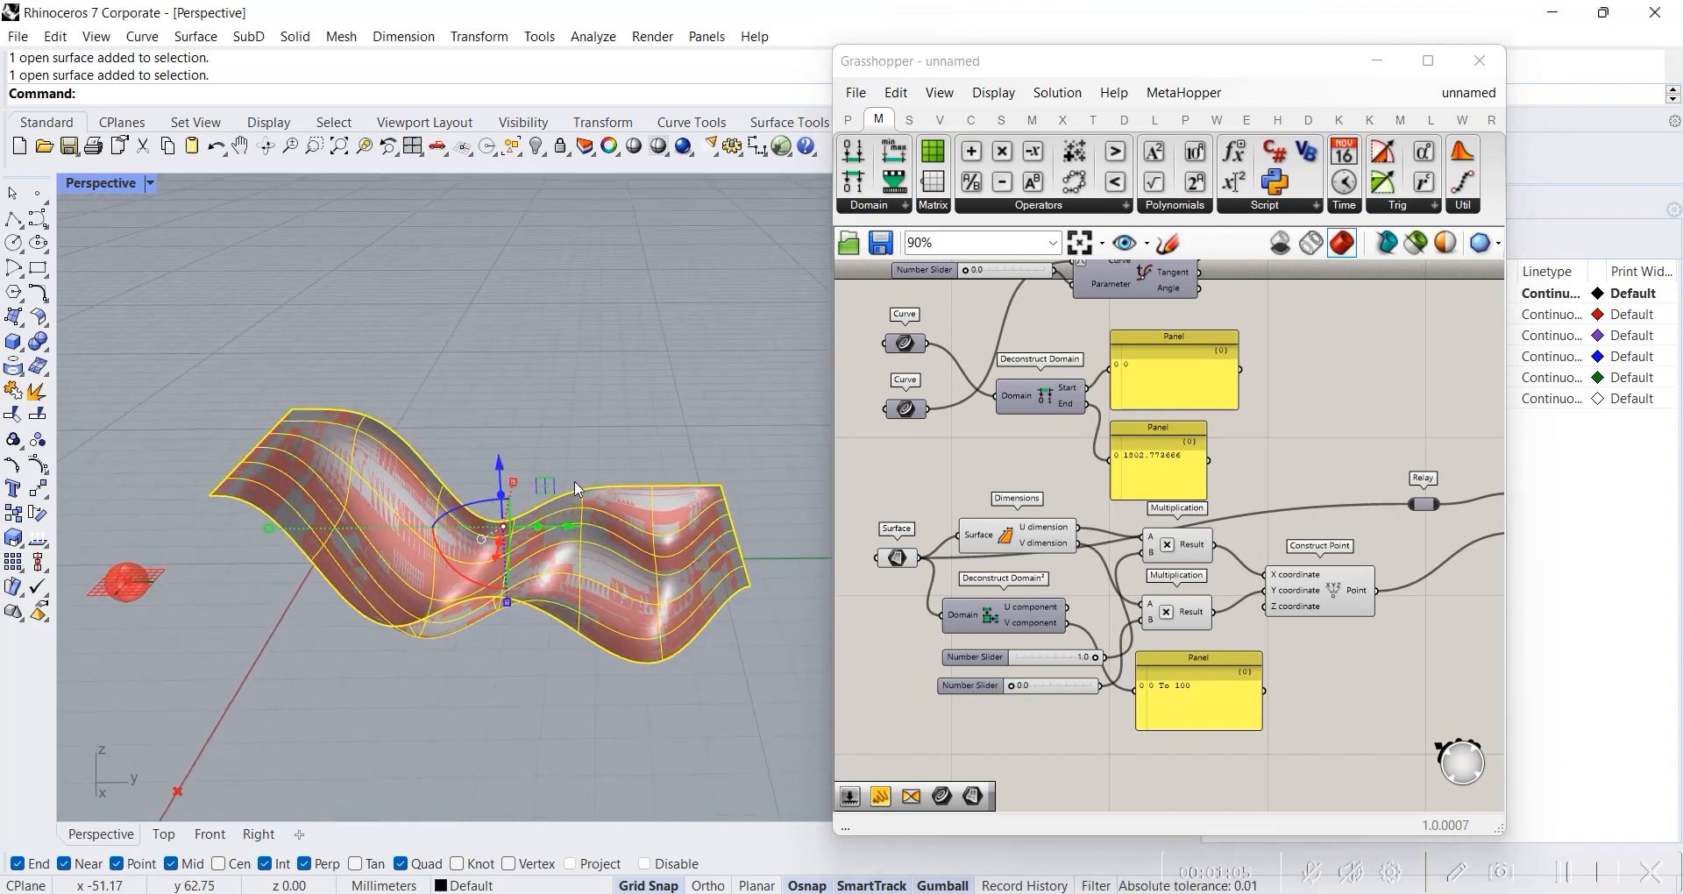
left_click(458, 702)
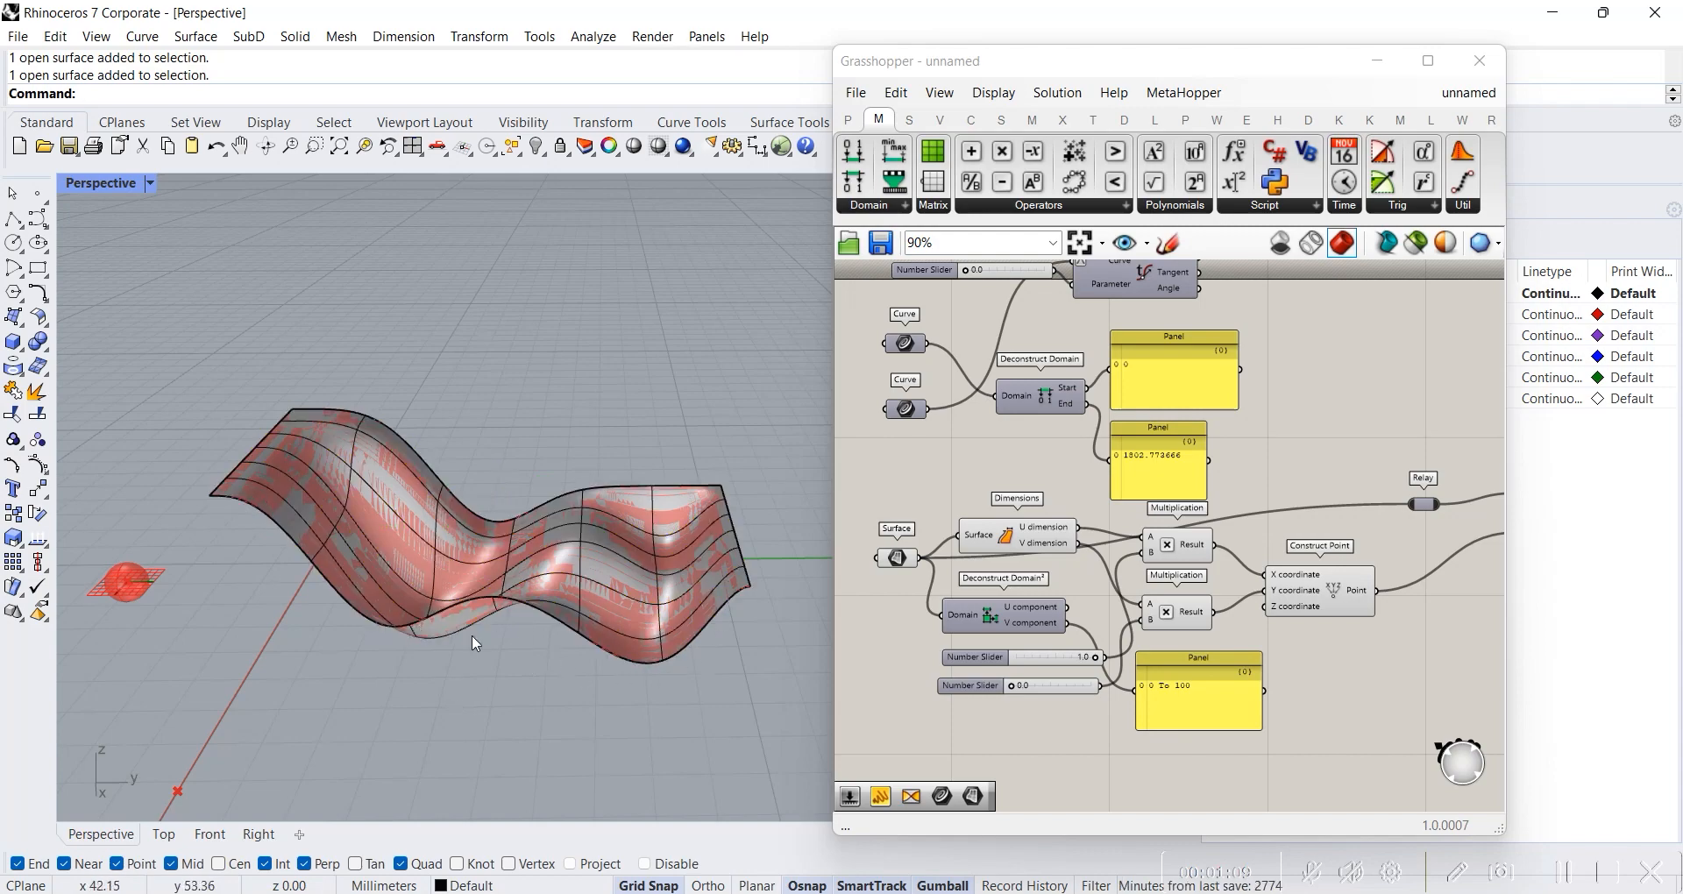
mouse_move(485, 465)
right_mouse_down()
mouse_move(433, 508)
mouse_move(324, 447)
right_mouse_up()
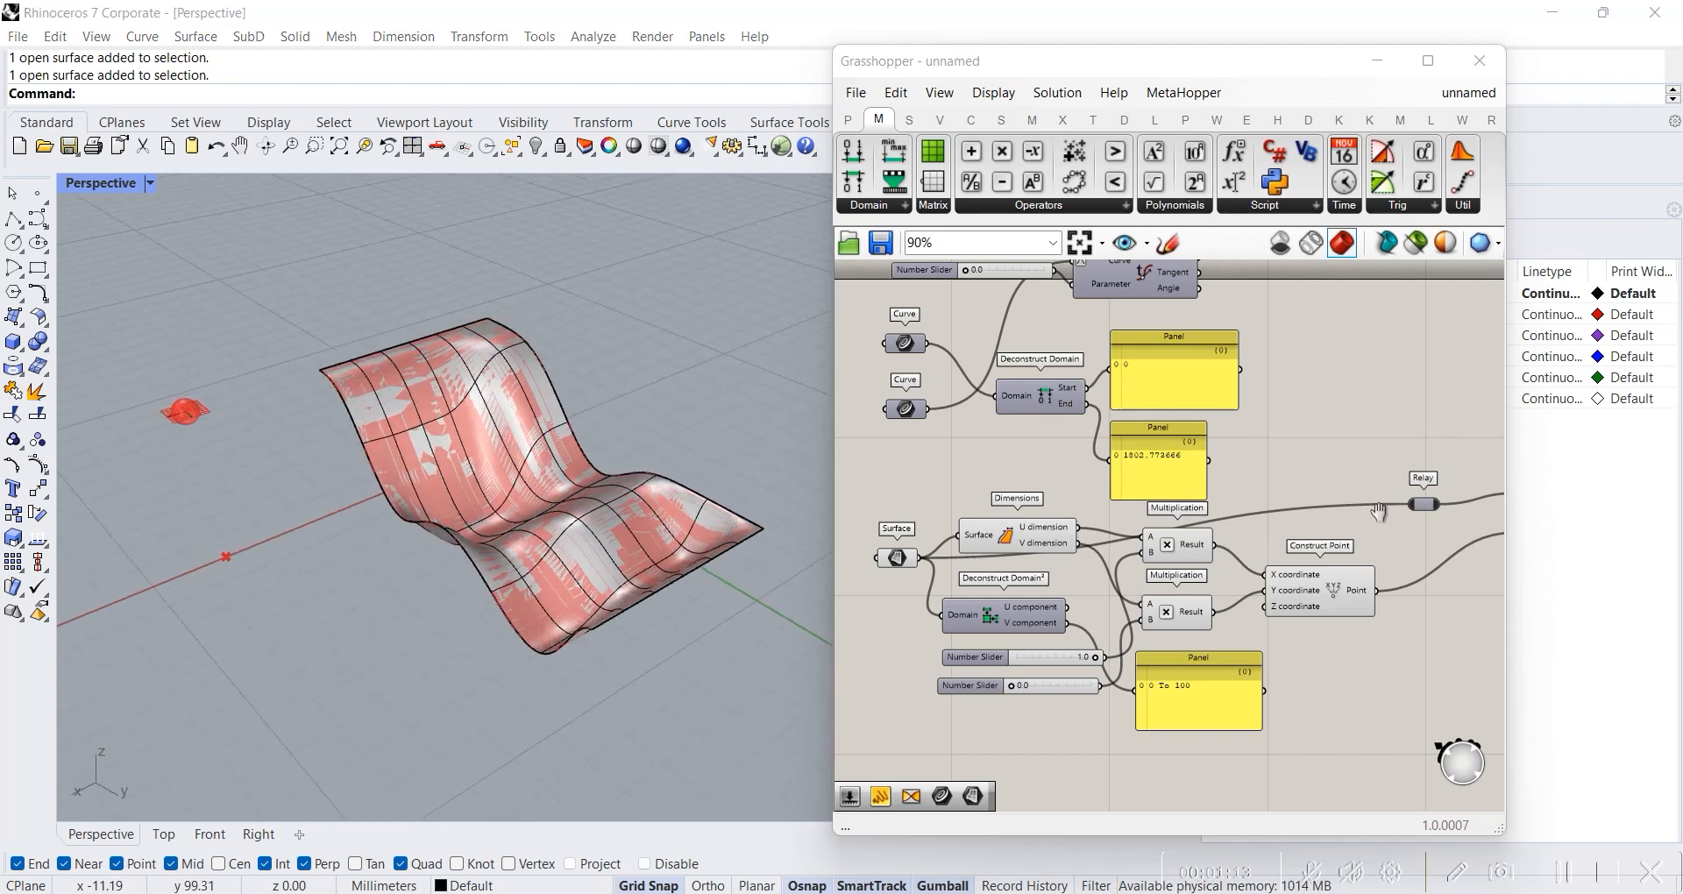
- Reparameterize the Surface input of the Evaluate Surface component
right_click_drag(1423, 546, 1032, 532)
scroll(1130, 512, "up", 3)
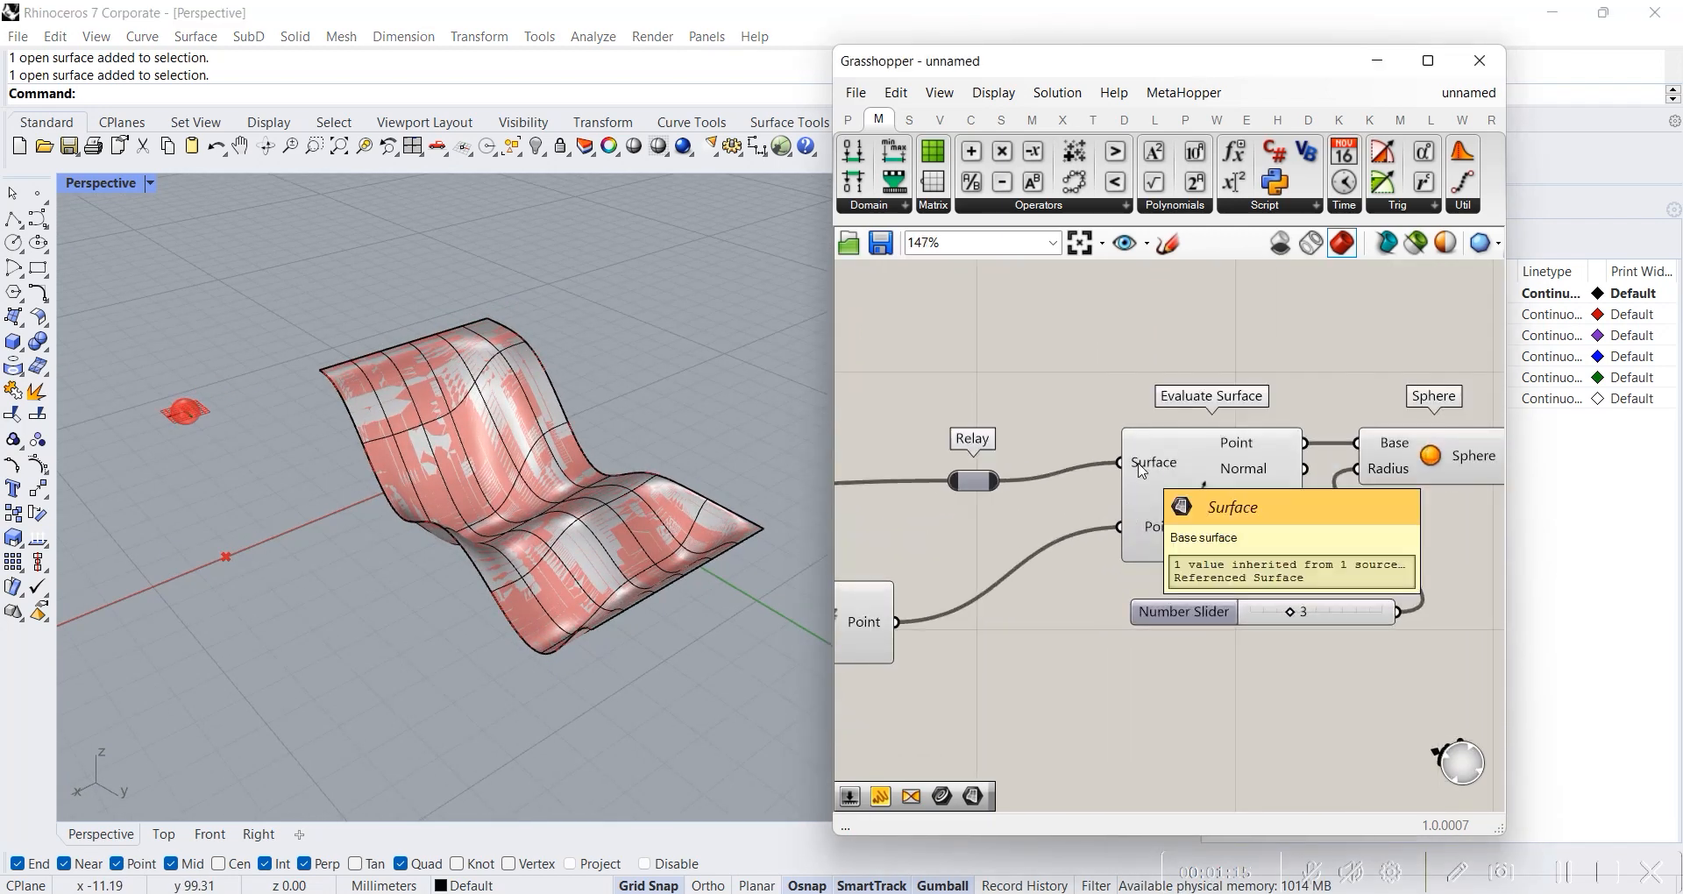
right_click(1138, 463)
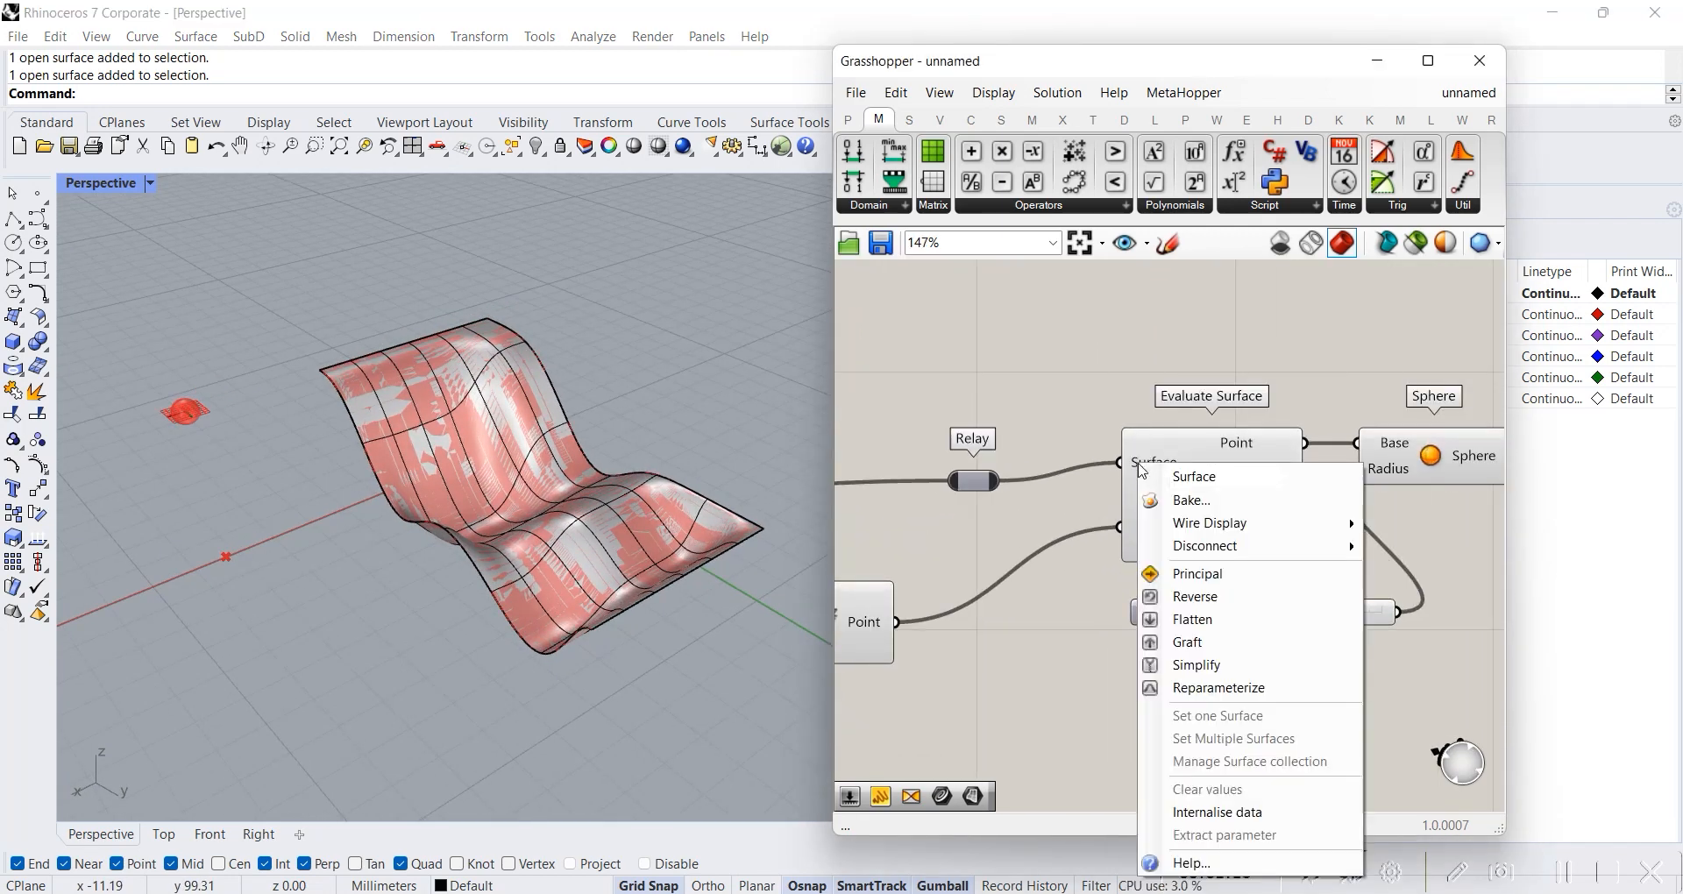
left_click(1213, 688)
scroll(1101, 465, "up", 3)
scroll(1078, 449, "down", 6)
- Delete the Dimensions and Deconstruct Domain² components and the two multiplier number sliders
right_click_drag(1065, 487, 1459, 488)
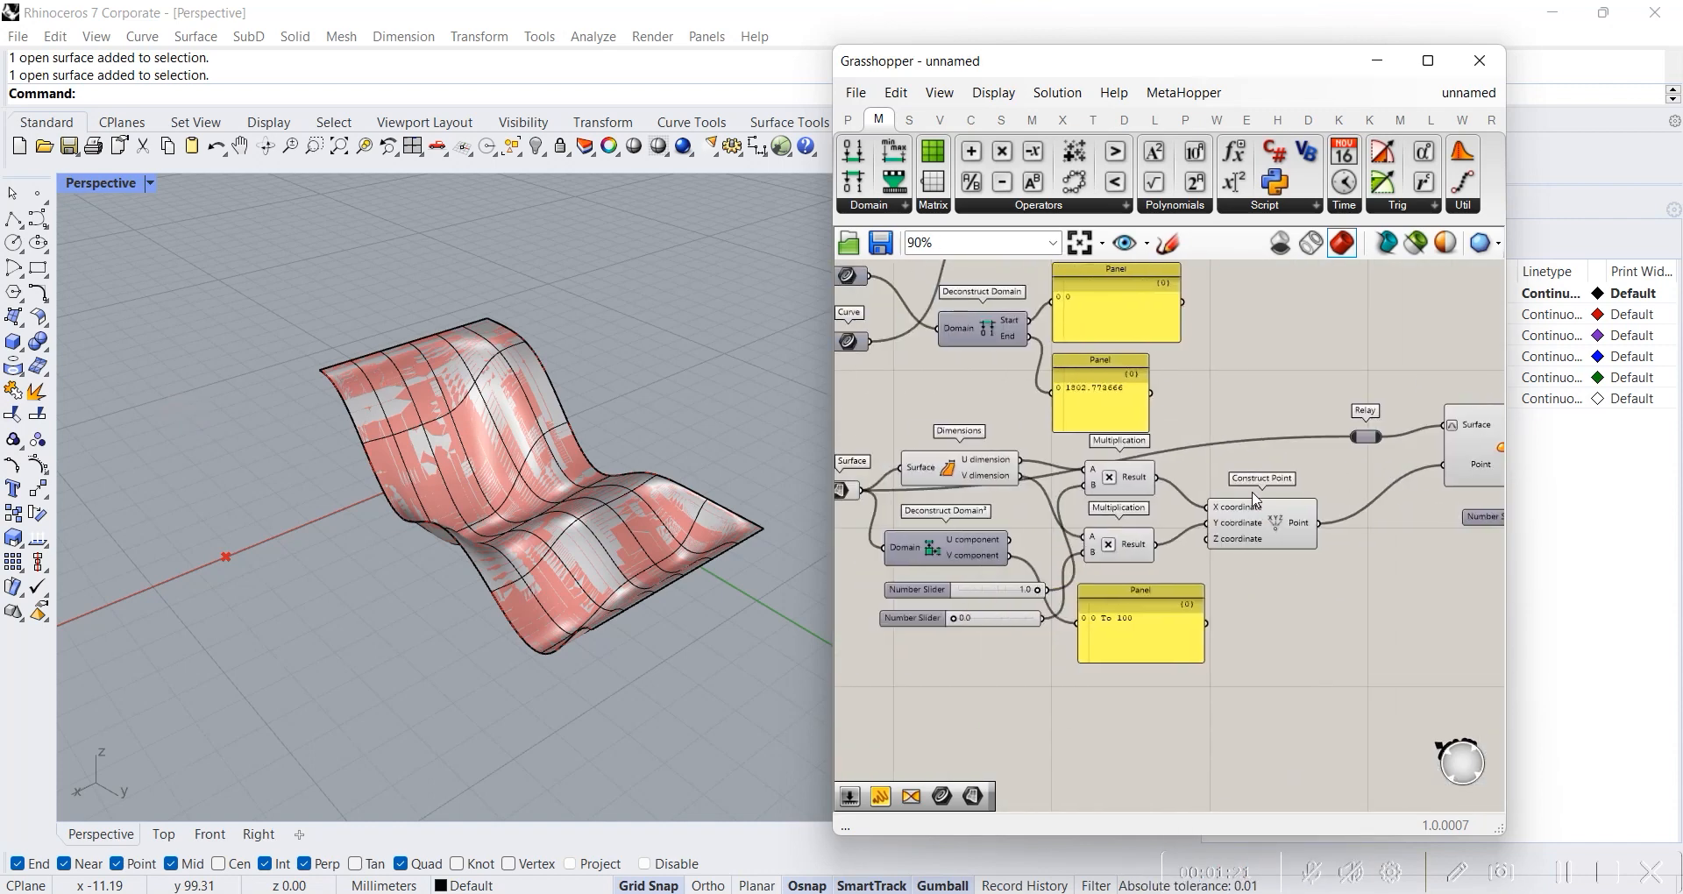
left_click(955, 471)
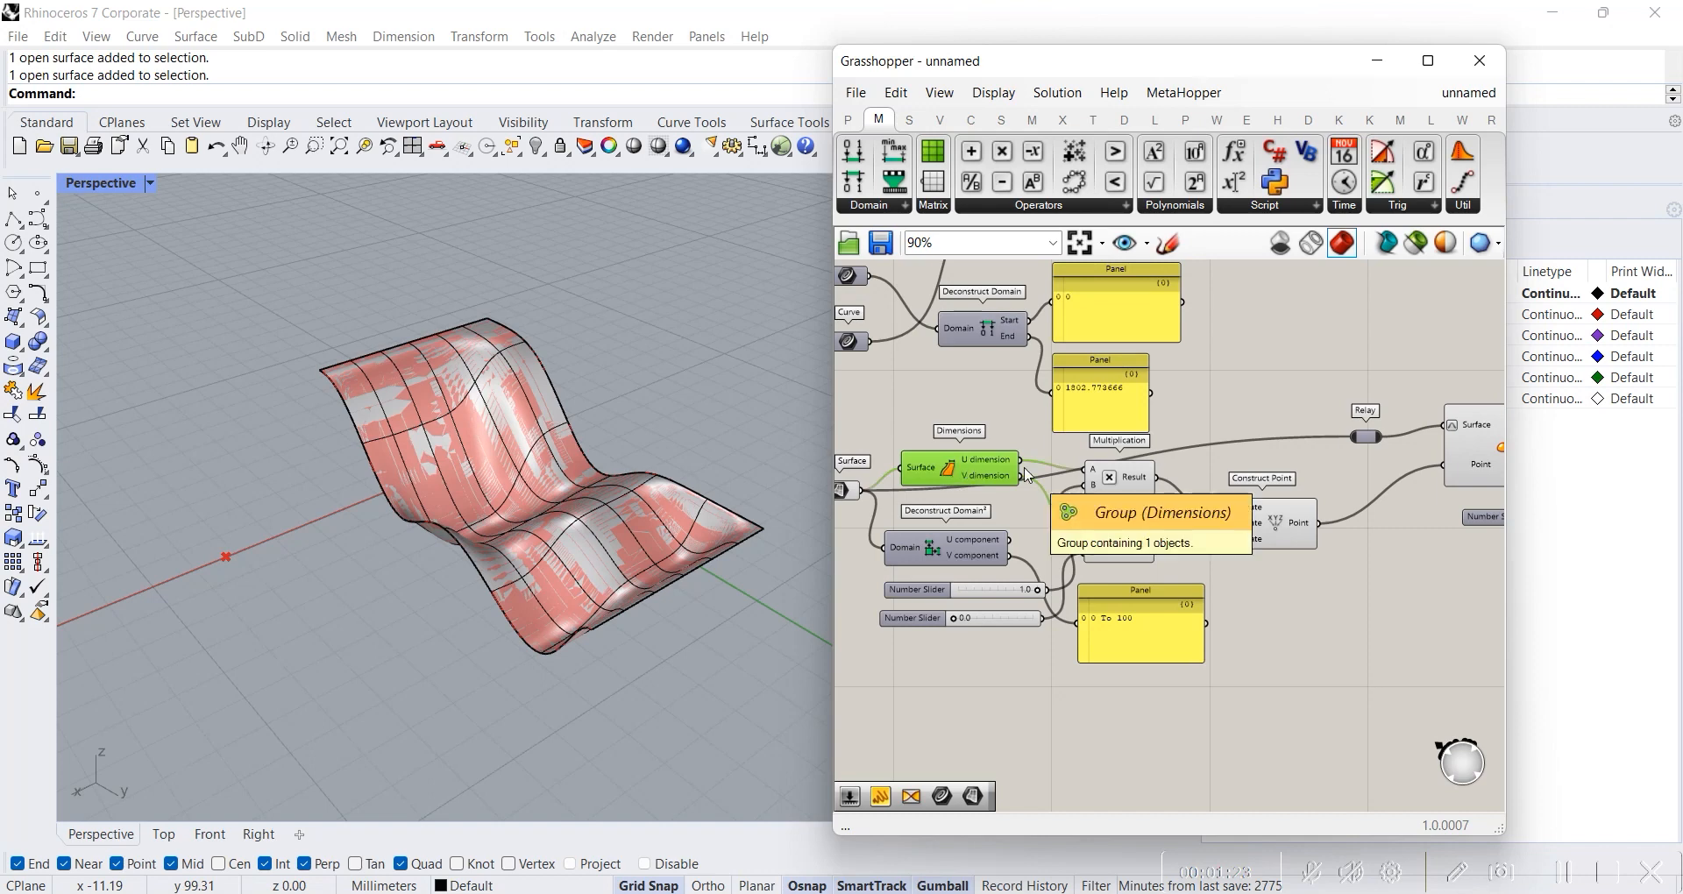
key("Delete")
left_click(955, 545)
key("Delete")
left_click(929, 594)
key("Delete")
left_click(912, 618)
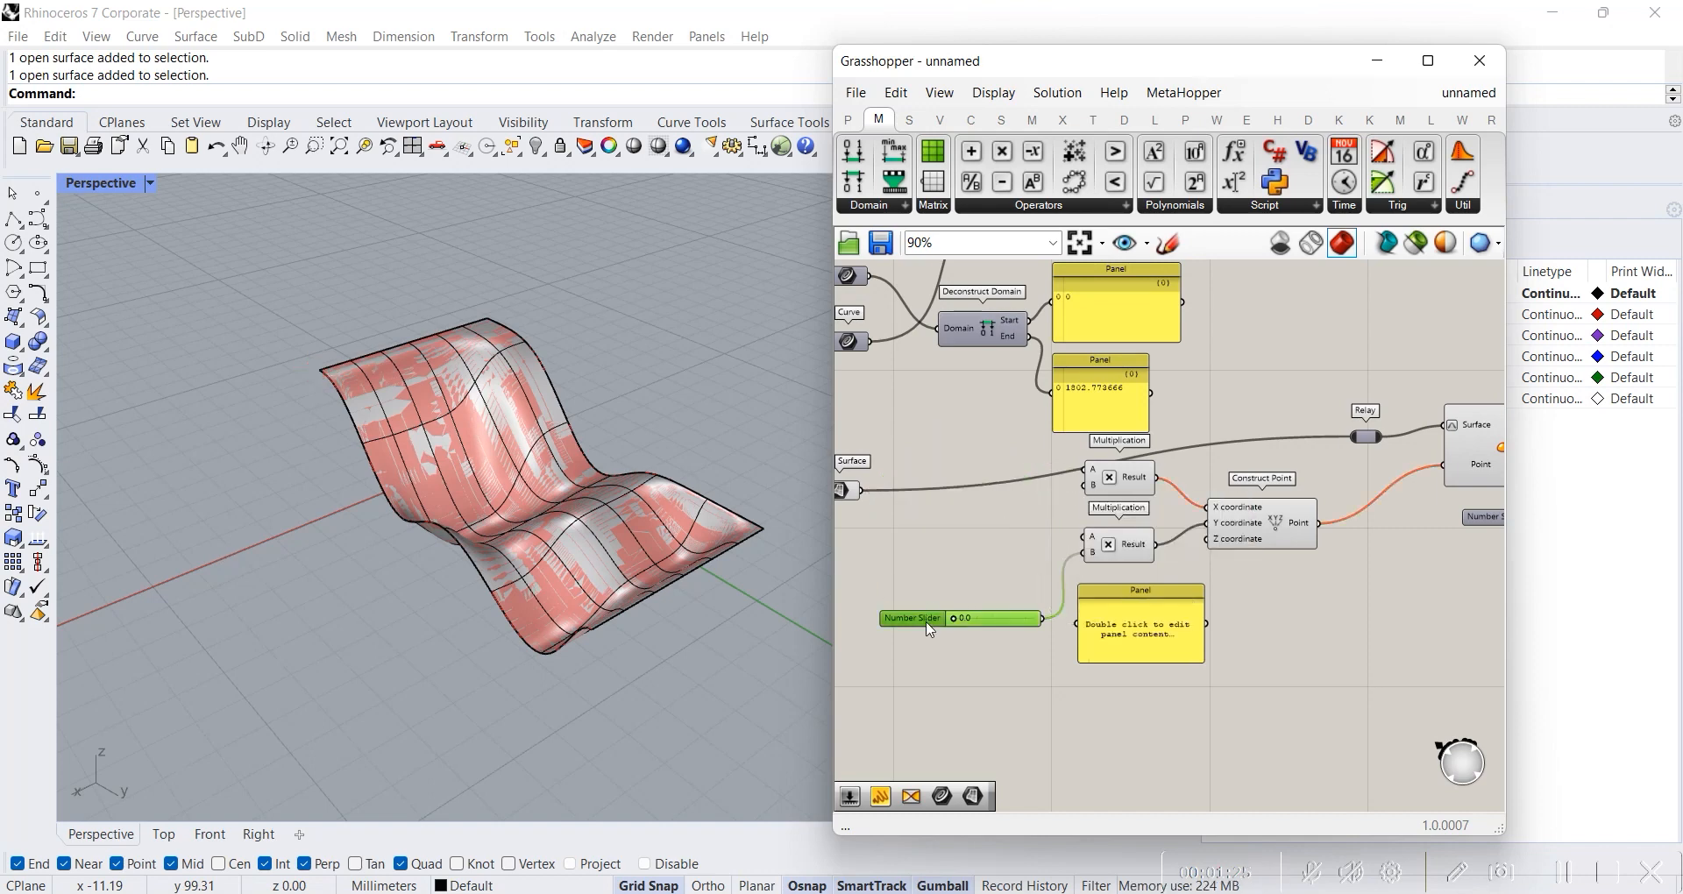
key("Delete")
- Delete the panel below the Multiplication components and both Multiplication components, leaving Construct Point's inputs unconnected
left_click(1139, 613)
key("Delete")
left_click(1118, 551)
key("Delete")
left_click(1120, 495)
key("Delete")
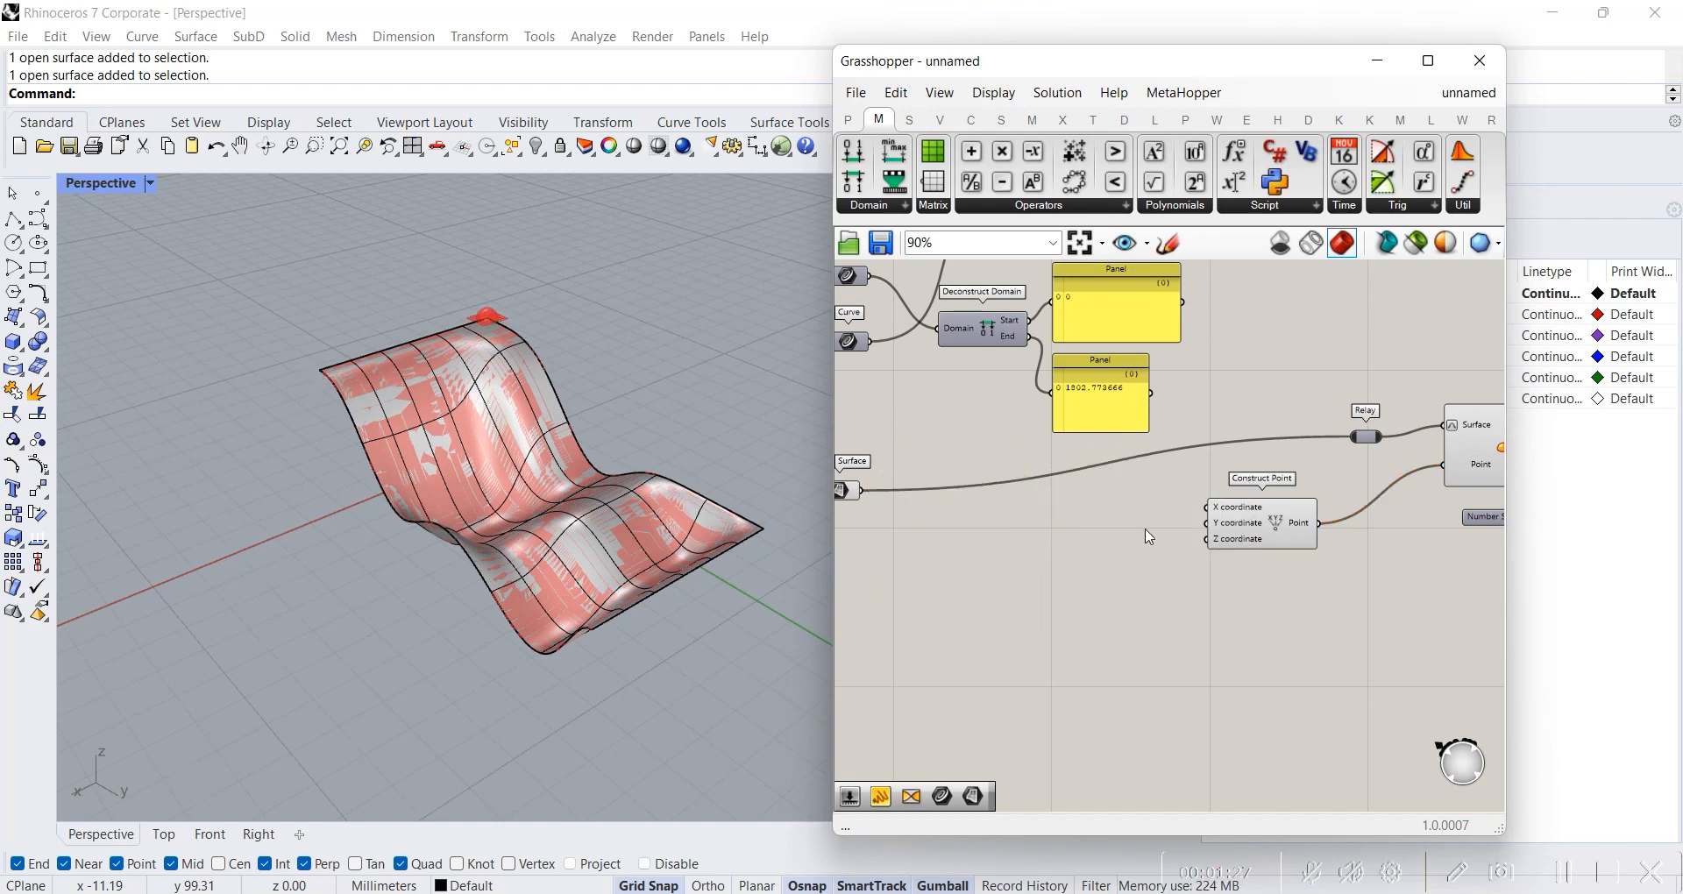
- Create a number slider ranging from 0.0 to 1.0 with the value 0.5 beside the Construct Point component
right_click_drag(469, 337, 508, 410)
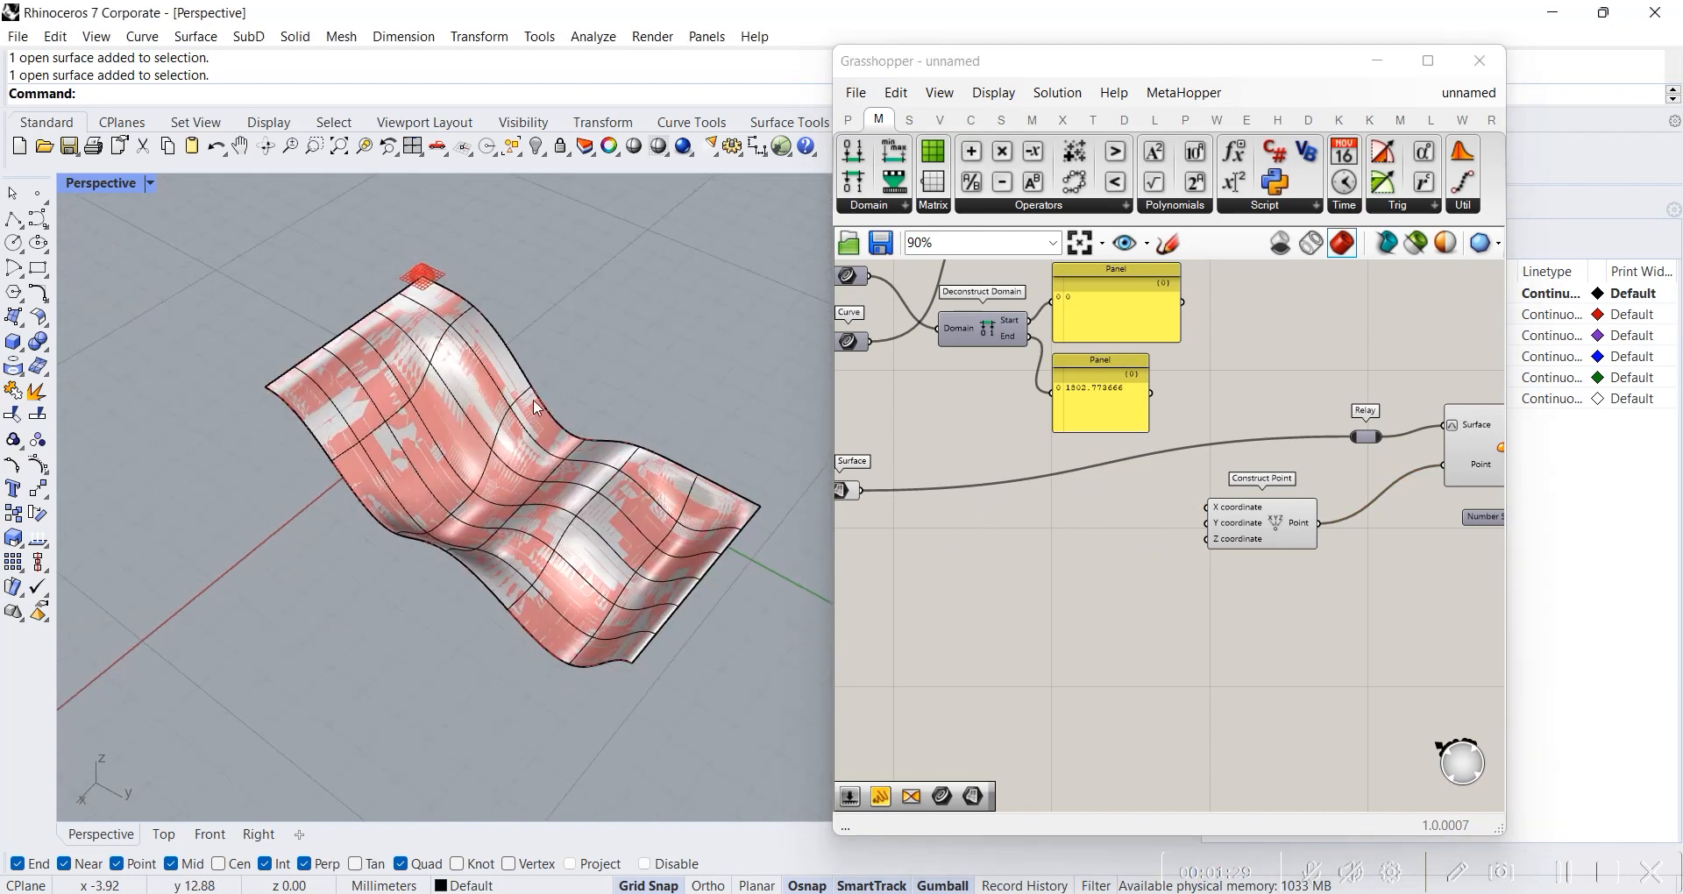
double_click(1056, 522)
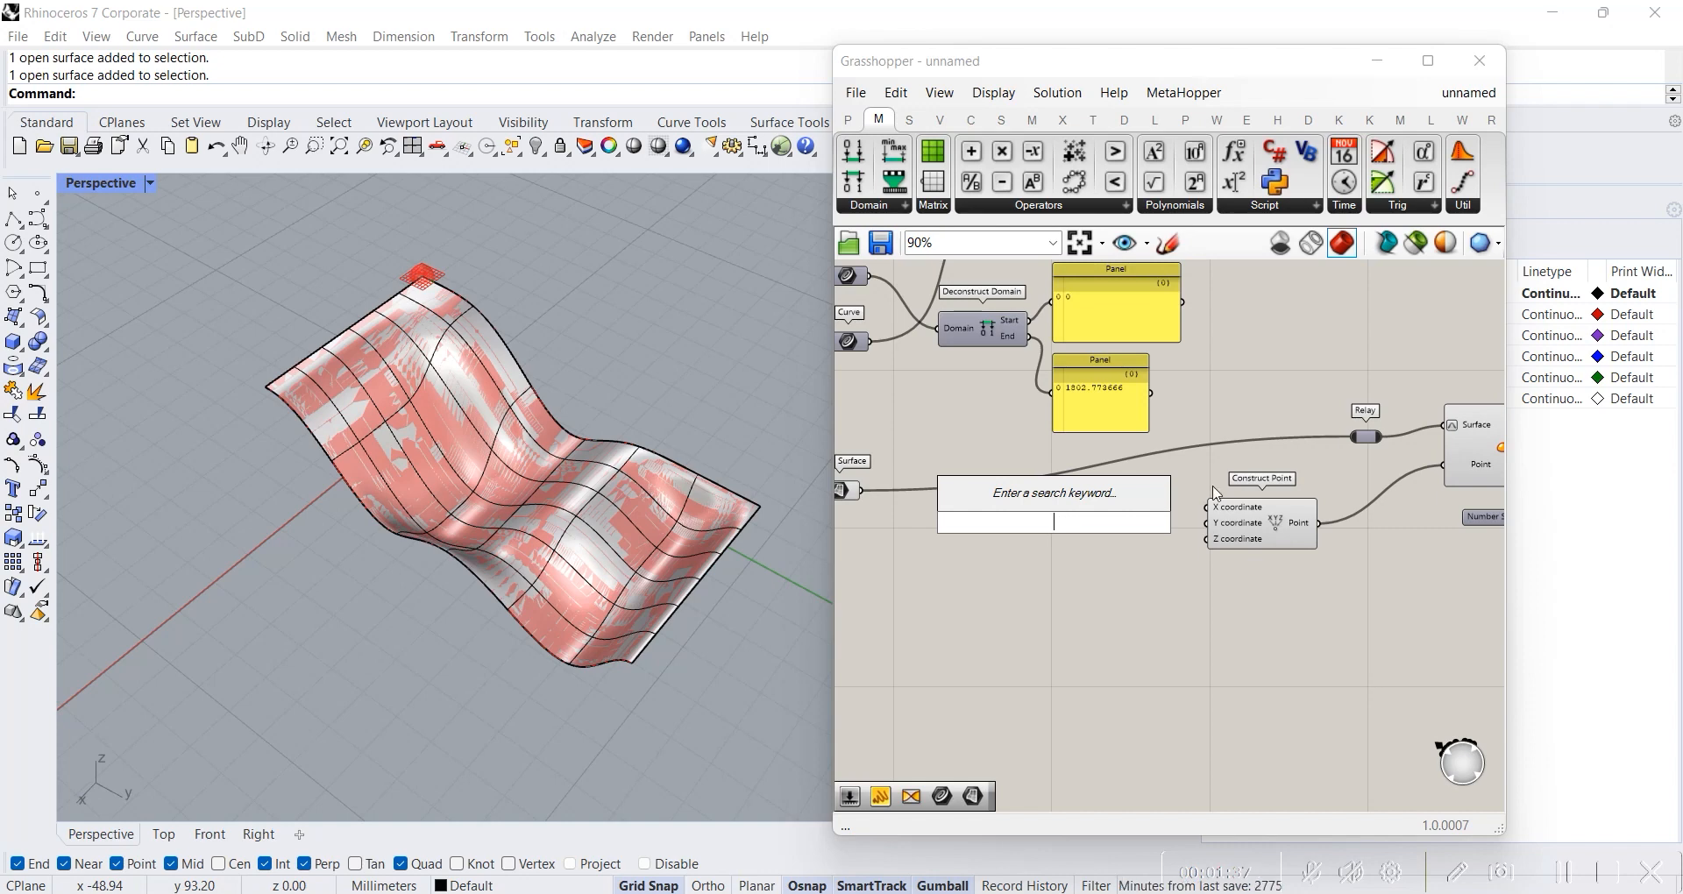
scroll(1402, 438, "up", 5)
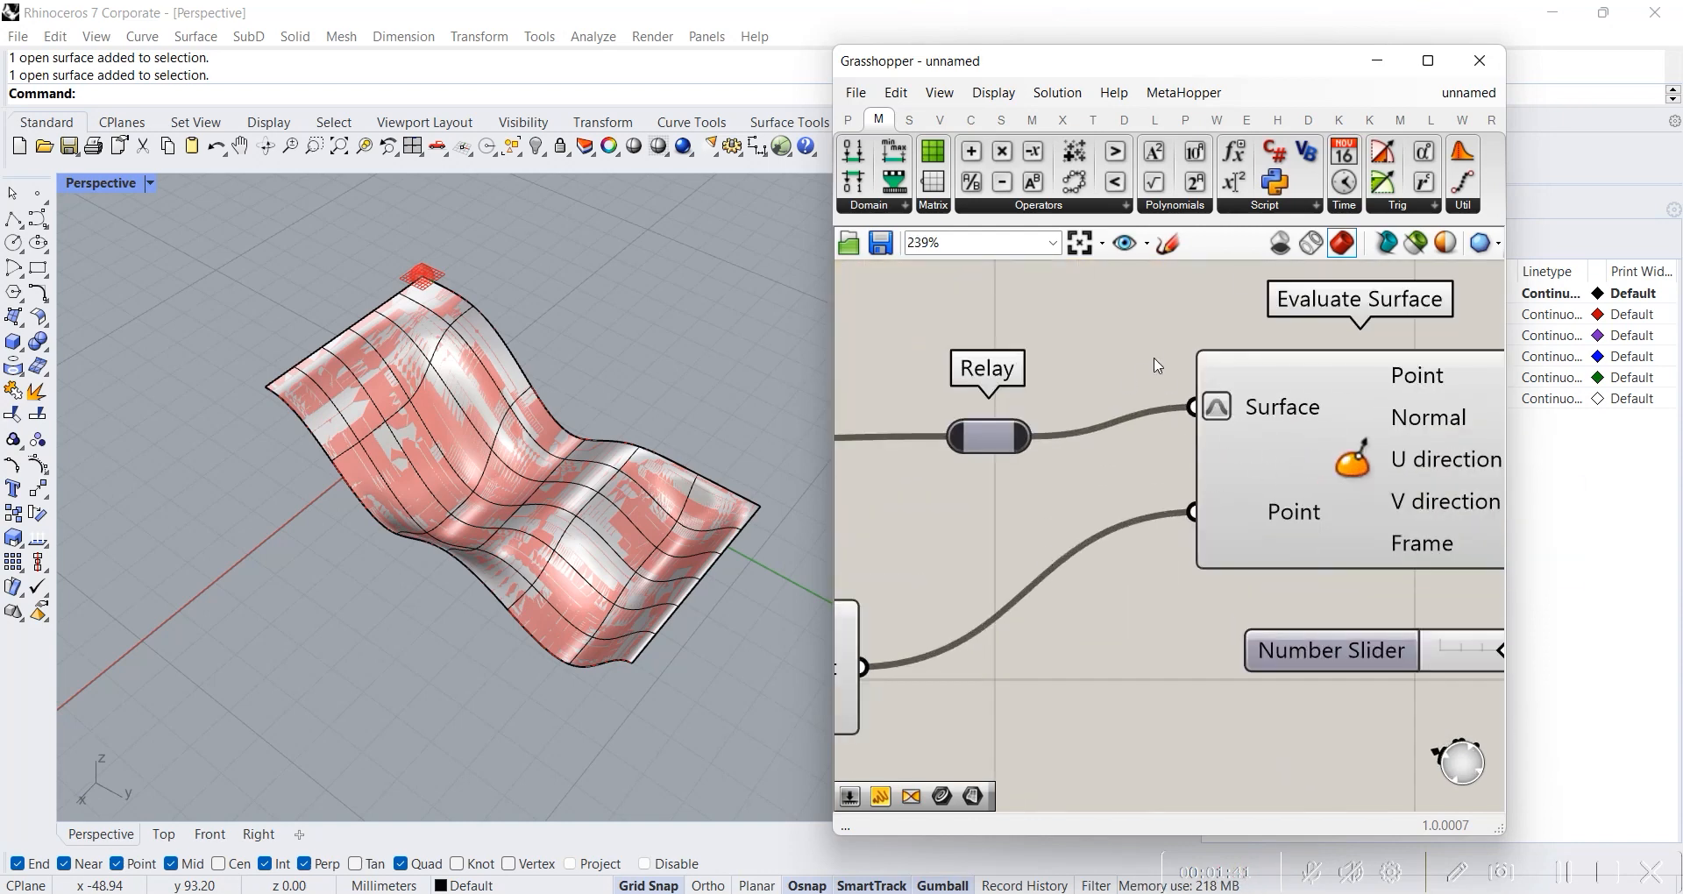
scroll(1359, 565, "down", 2)
right_click_drag(1085, 597, 1428, 516)
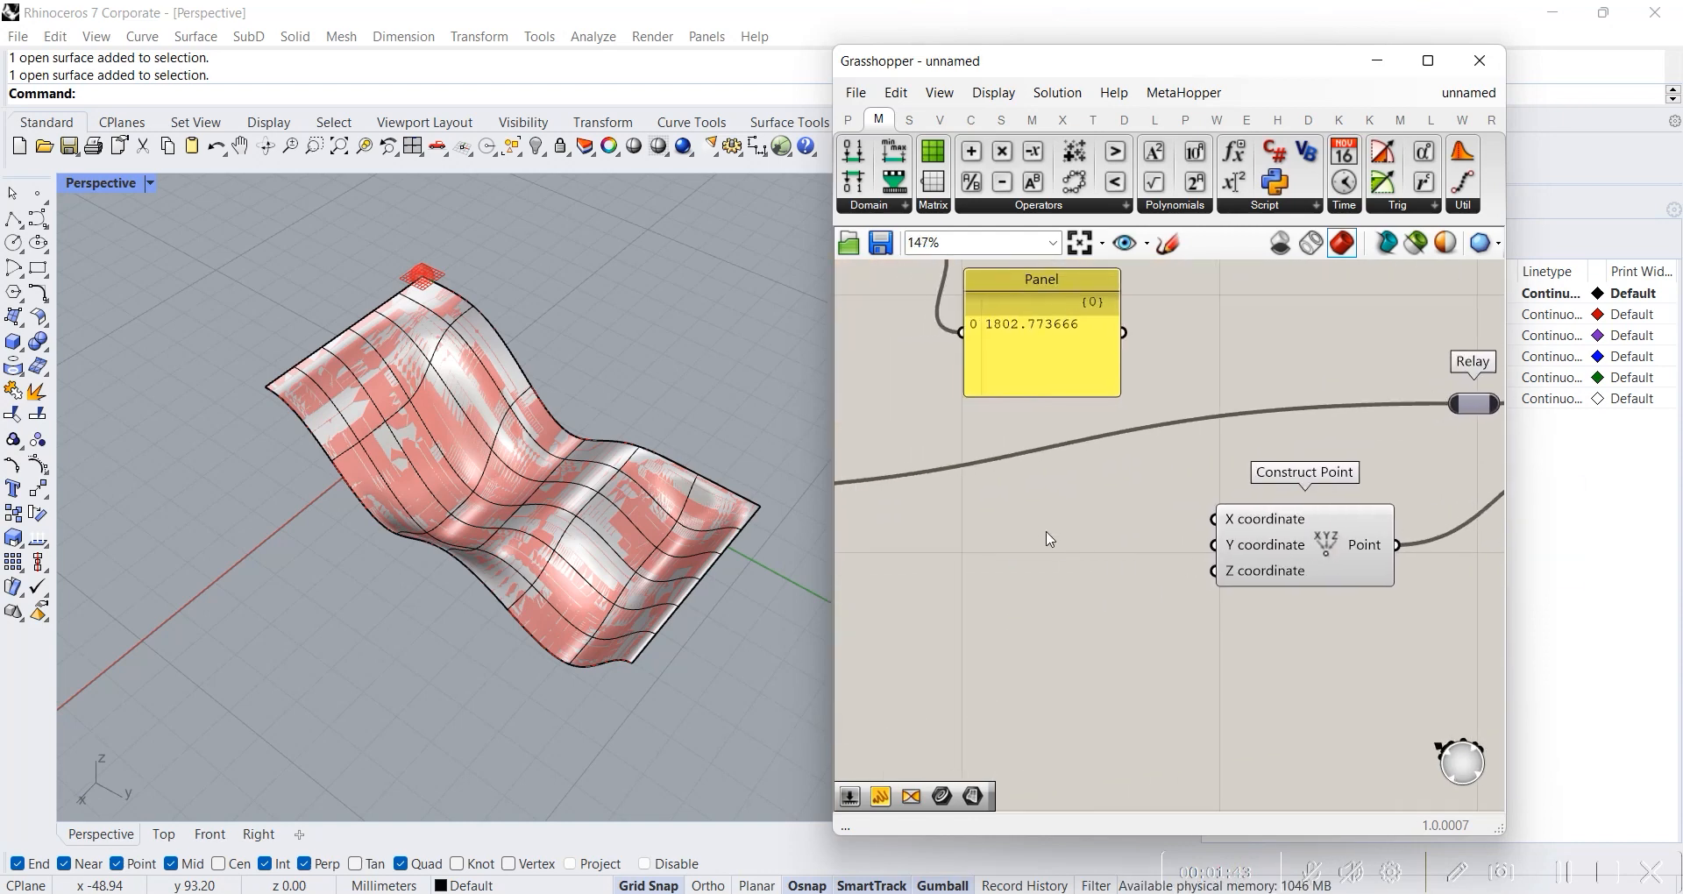
double_click(1046, 532)
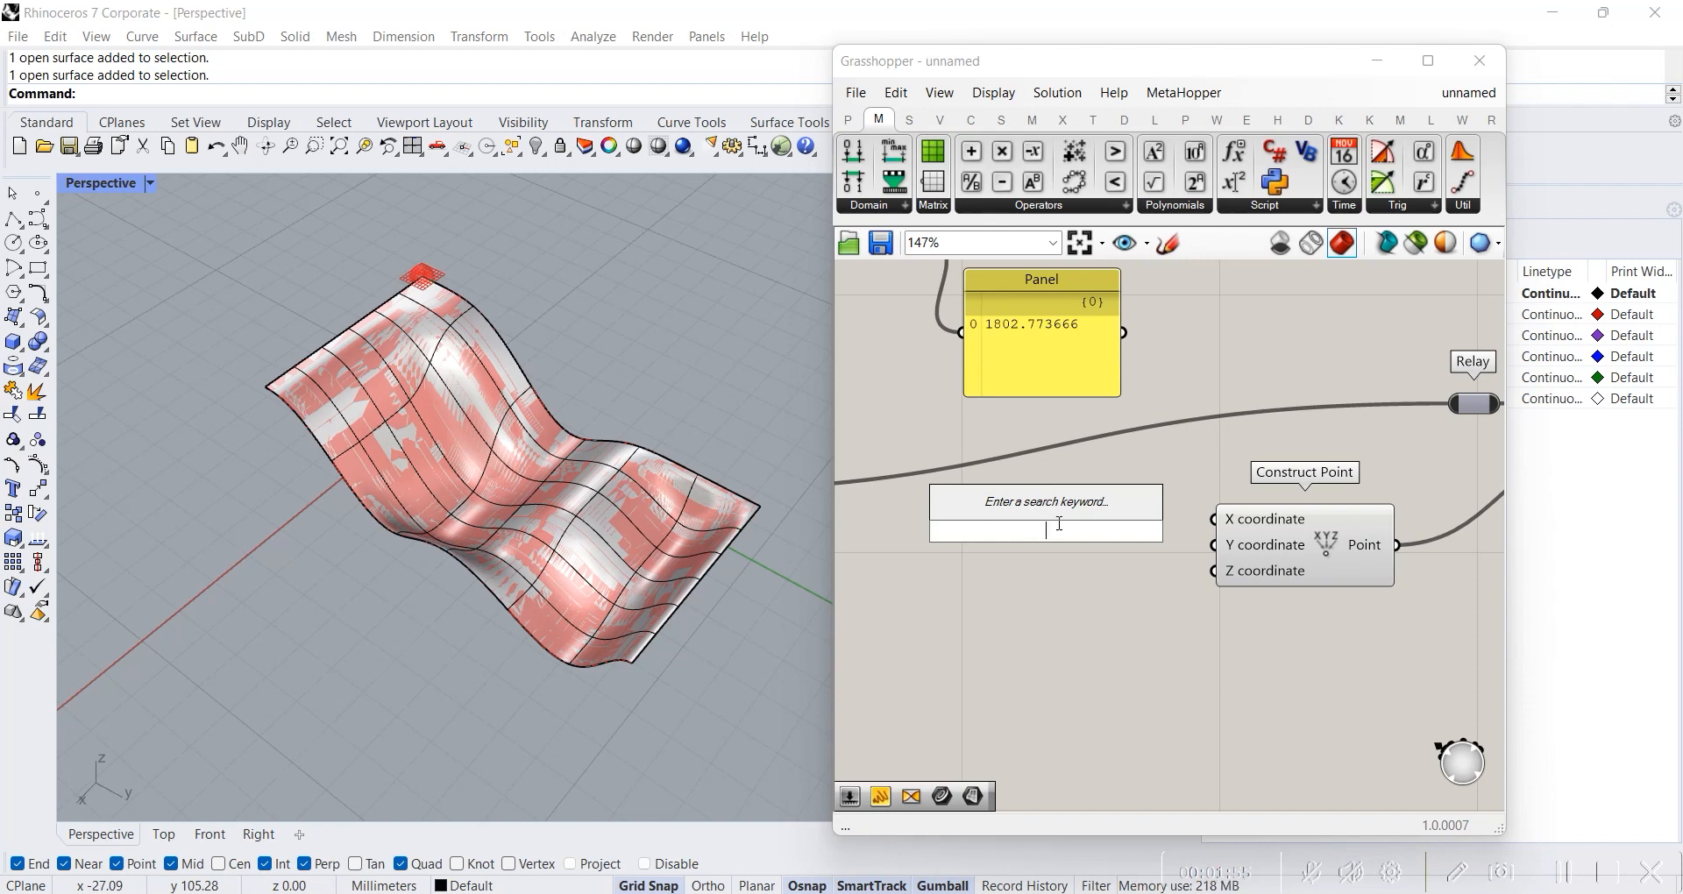
type("0..")
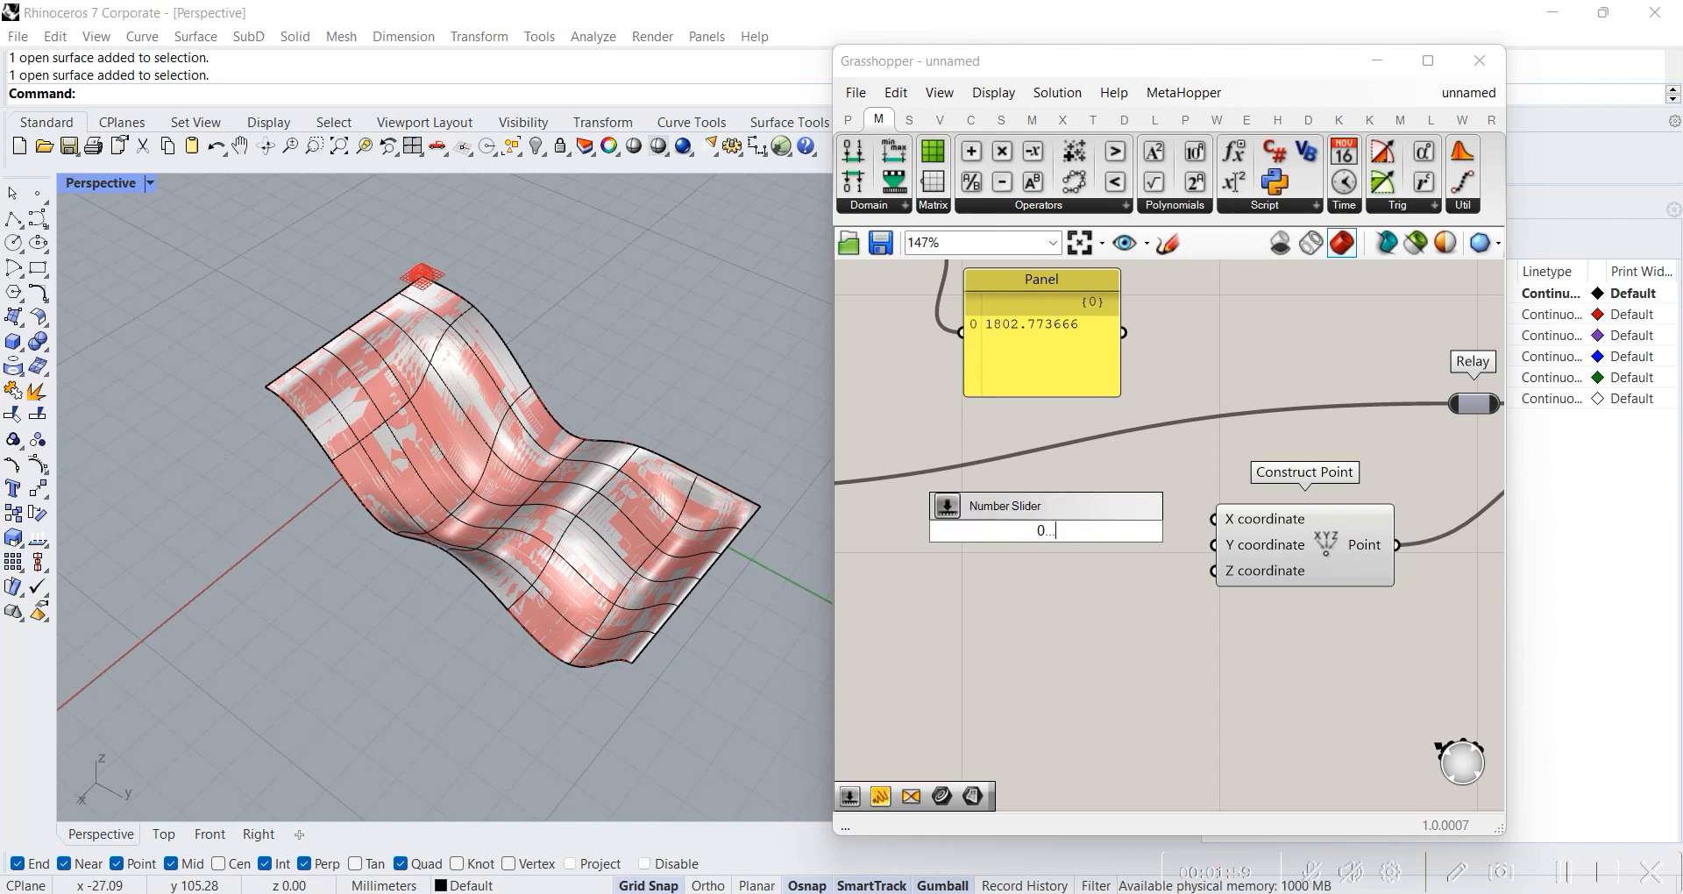
type("5...")
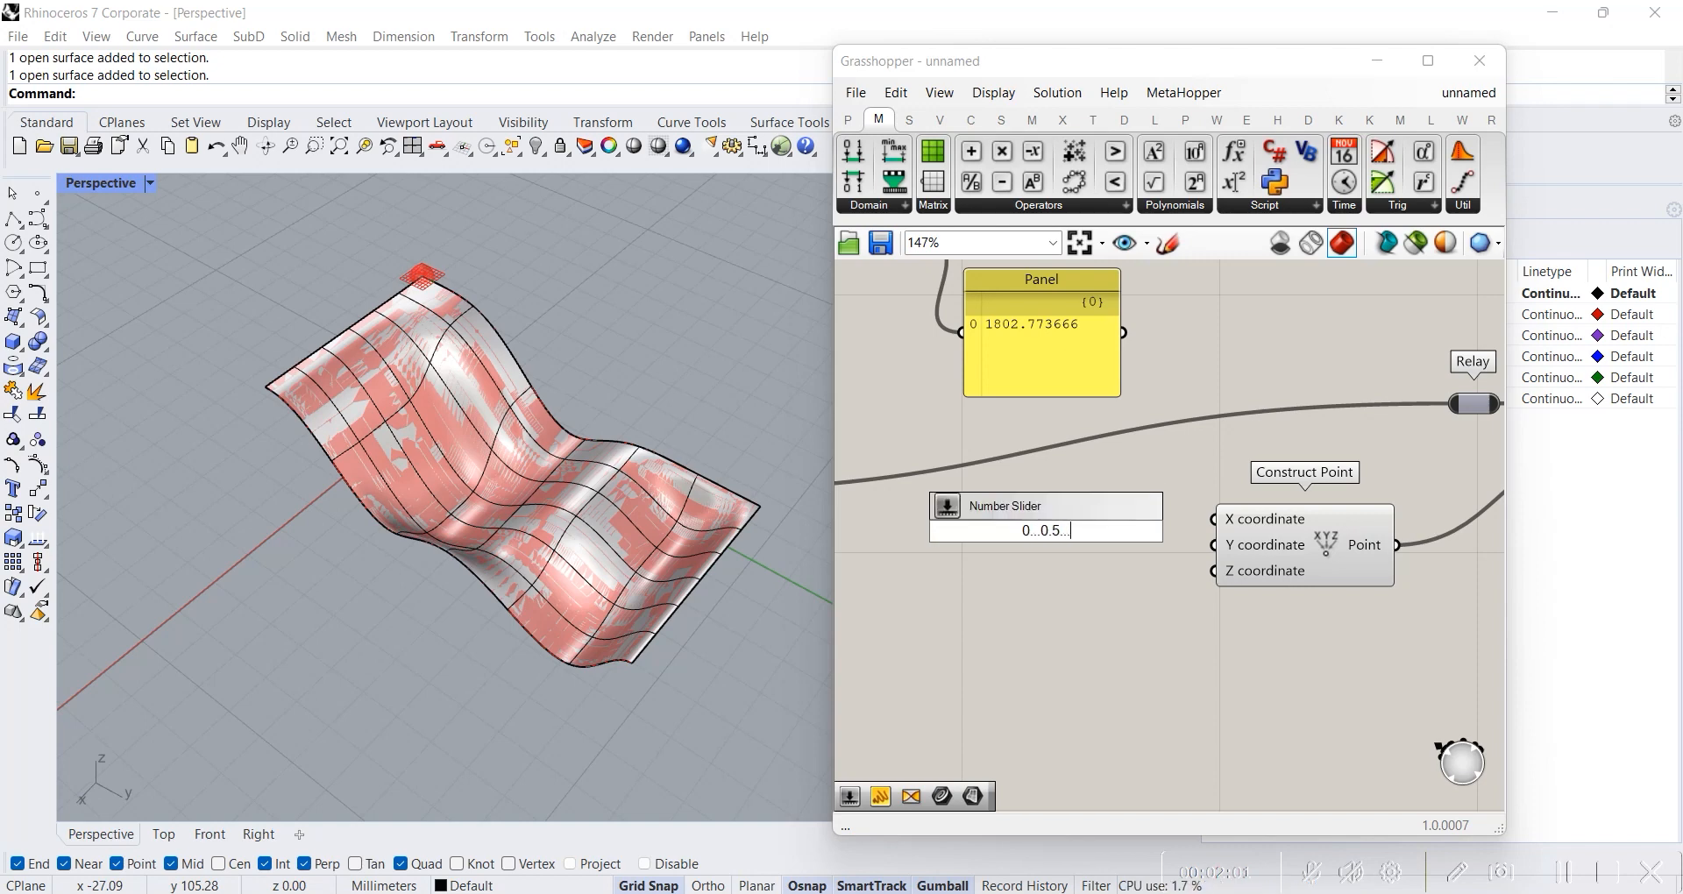
key("Return")
- Duplicate the 0.5 number slider below the original and connect the two sliders to Construct Point's X and Y coordinate inputs
left_click(1044, 527)
key("ctrl+c")
key("ctrl+v")
left_click_drag(1050, 545, 1014, 586)
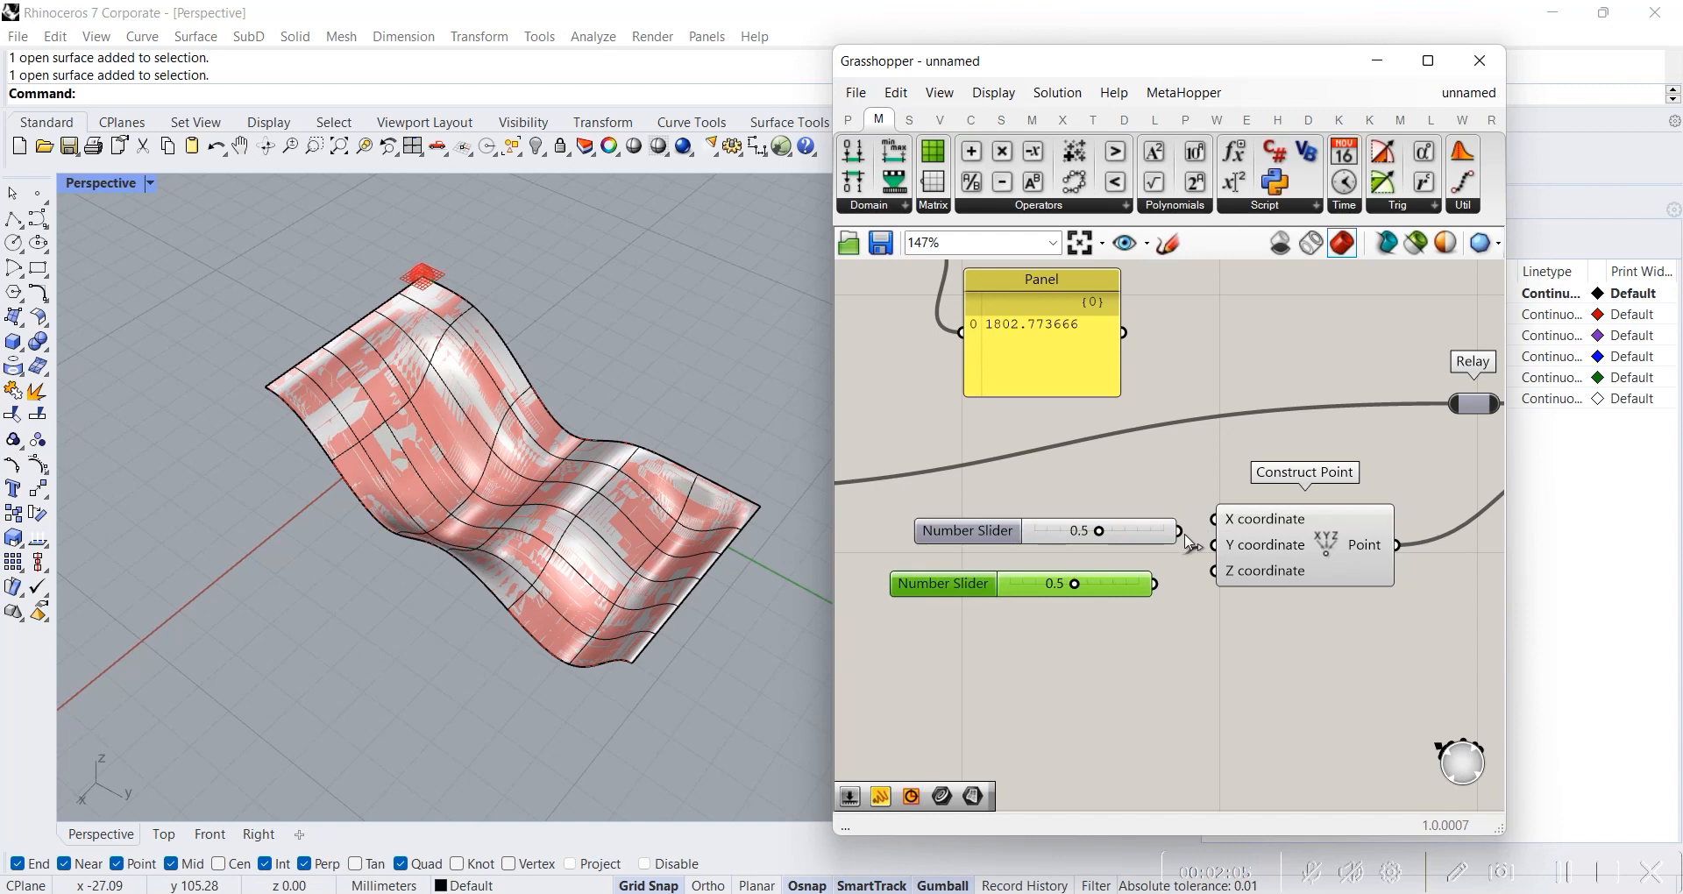
left_click_drag(1178, 530, 1214, 519)
left_click_drag(1155, 584, 1214, 545)
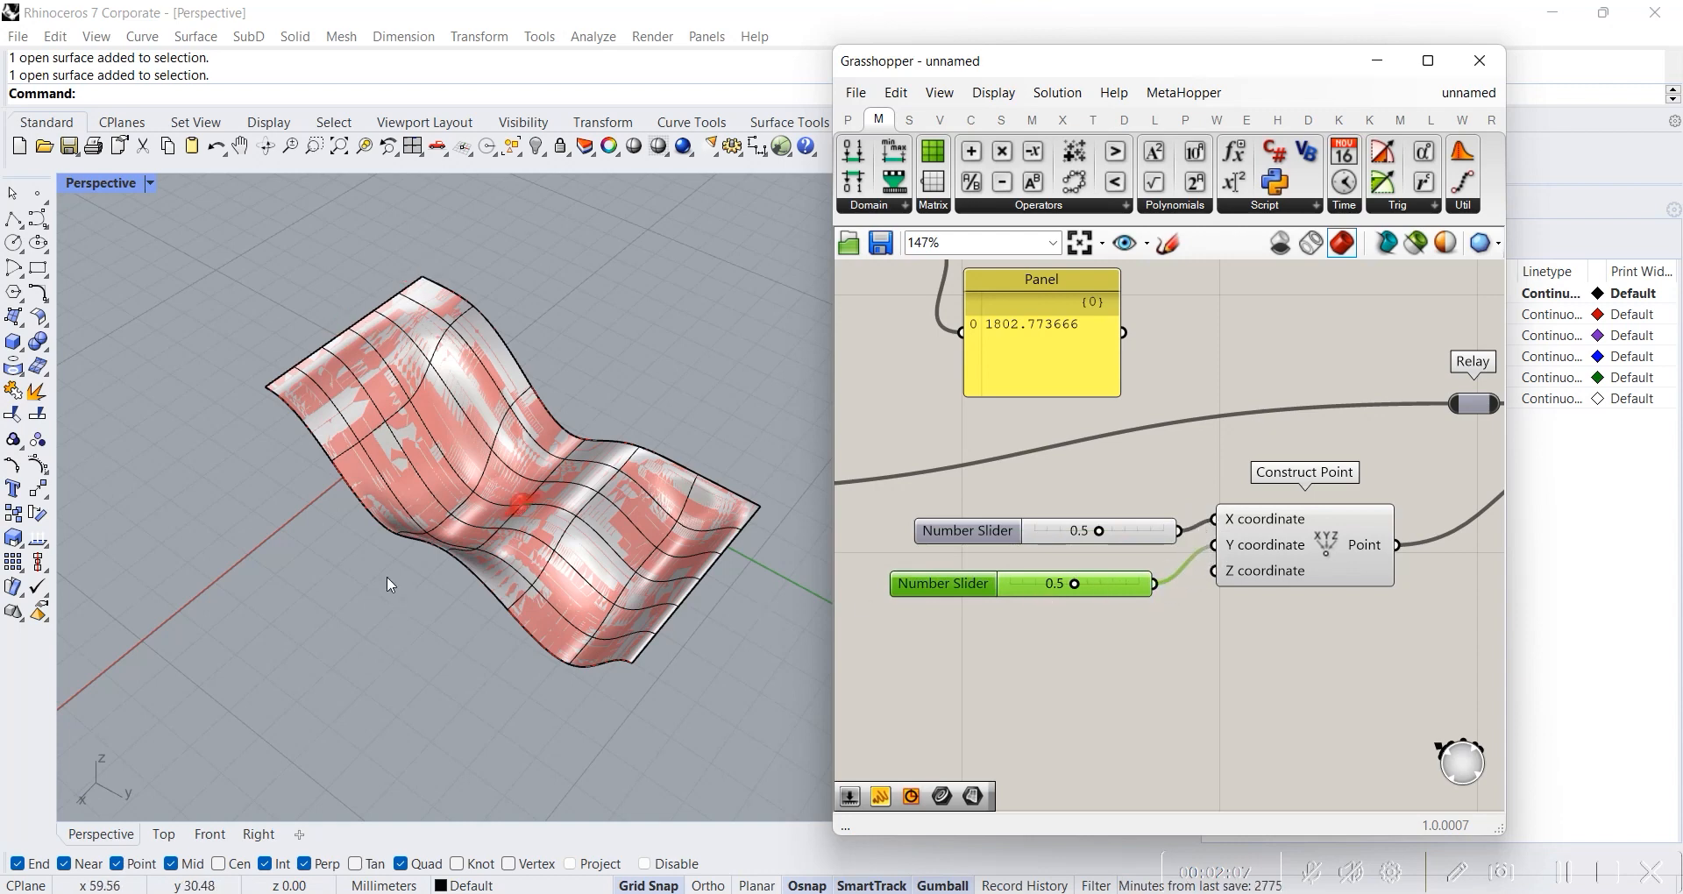
- Set the Y coordinate slider to 0.3 and the X coordinate slider to 1.0, inspecting the sphere's position on the wavy surface
mouse_move(1074, 583)
left_mouse_down()
mouse_move(1140, 585)
mouse_move(1008, 583)
mouse_move(1051, 588)
left_mouse_up()
scroll(524, 443, "up", 2)
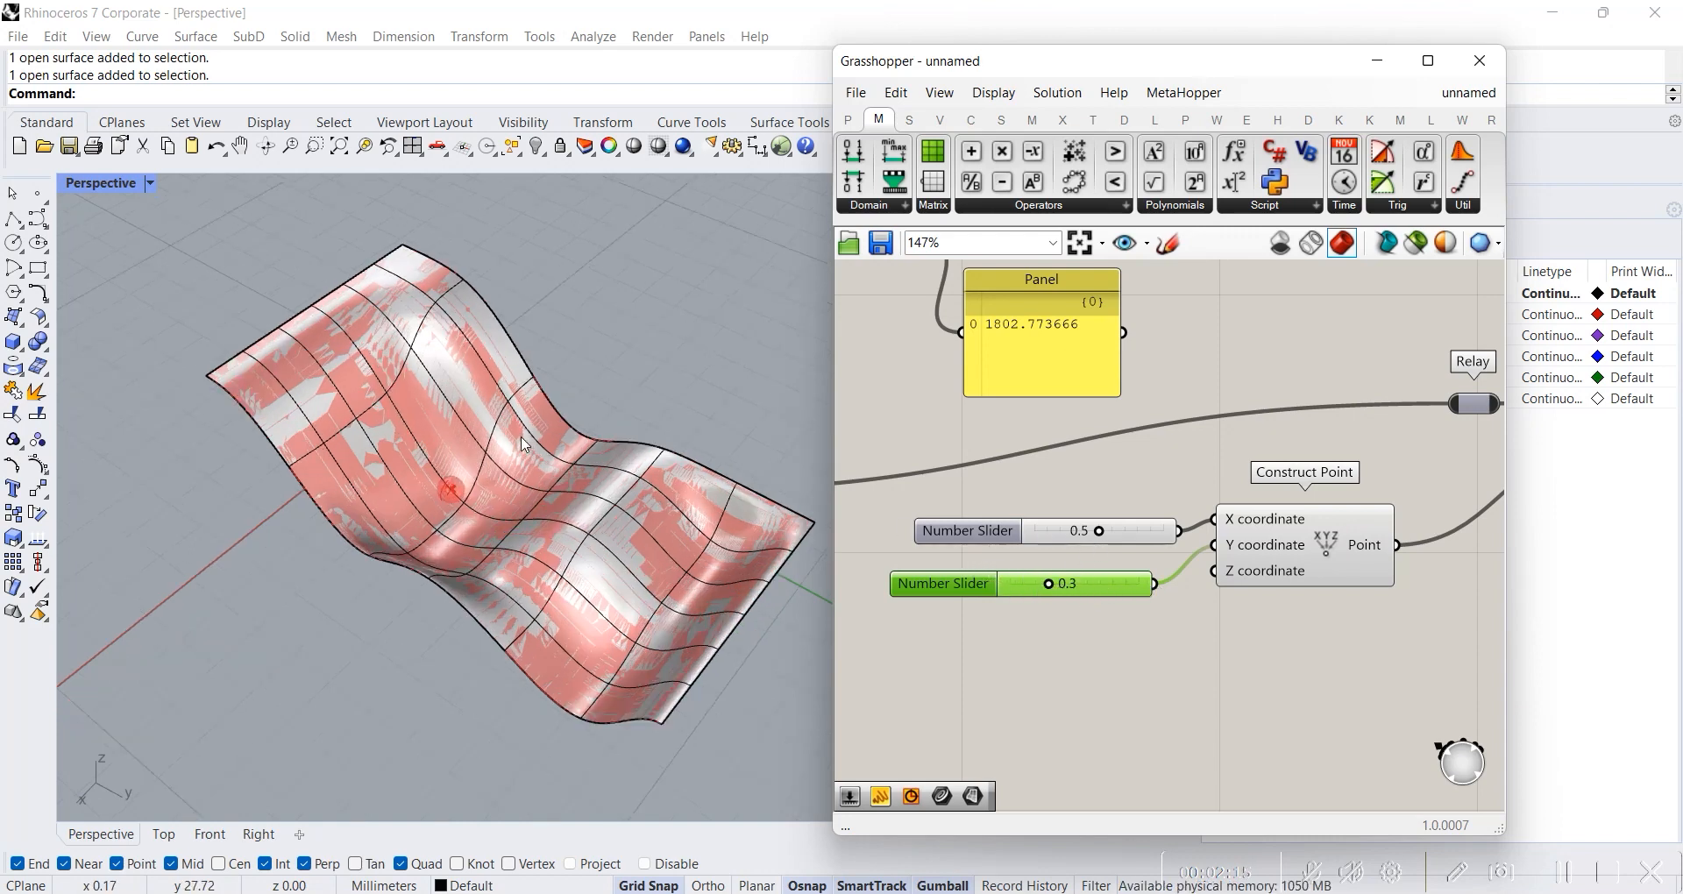
right_click_drag(579, 572, 664, 504)
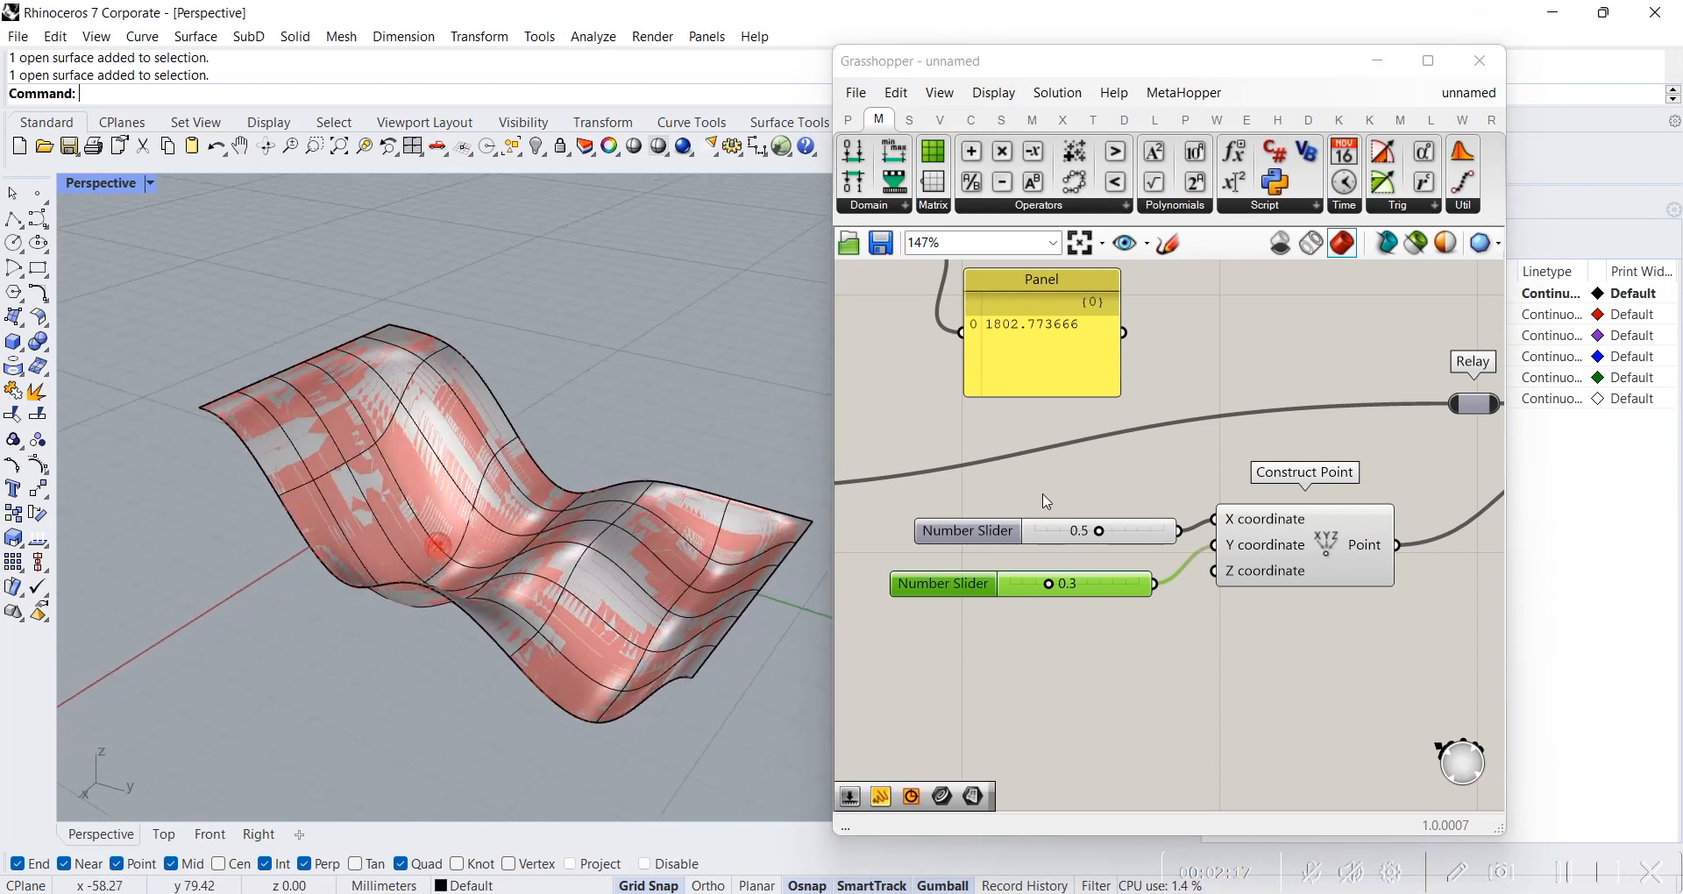
left_click_drag(1109, 538, 1168, 514)
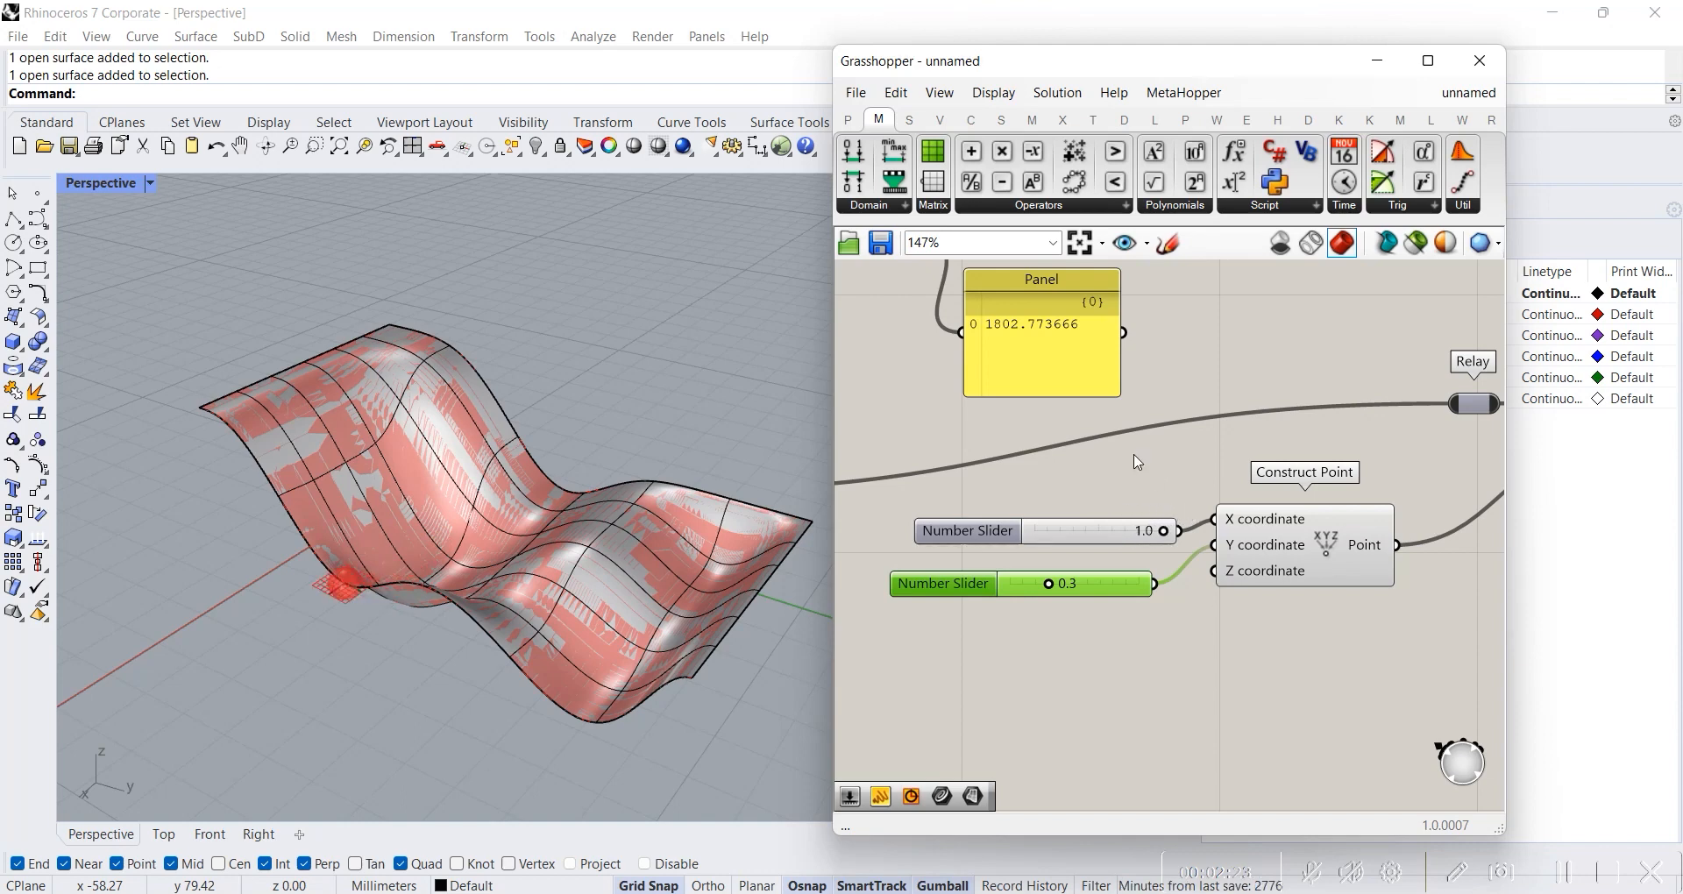
right_click_drag(638, 423, 614, 460)
right_click_drag(621, 699, 284, 598)
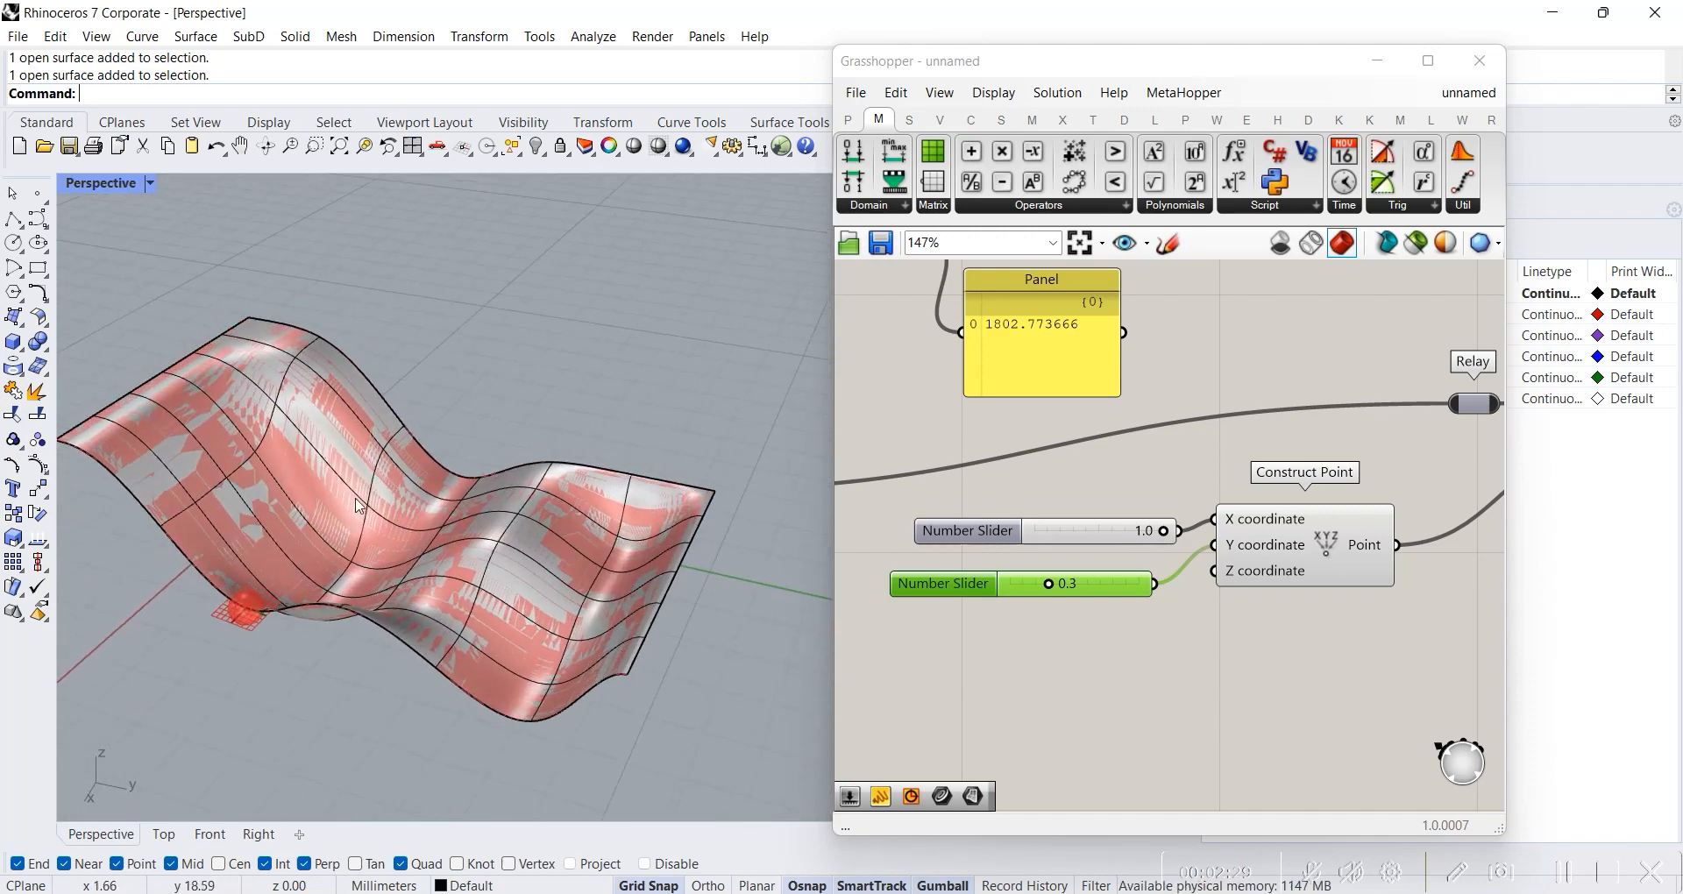
scroll(396, 544, "down", 5)
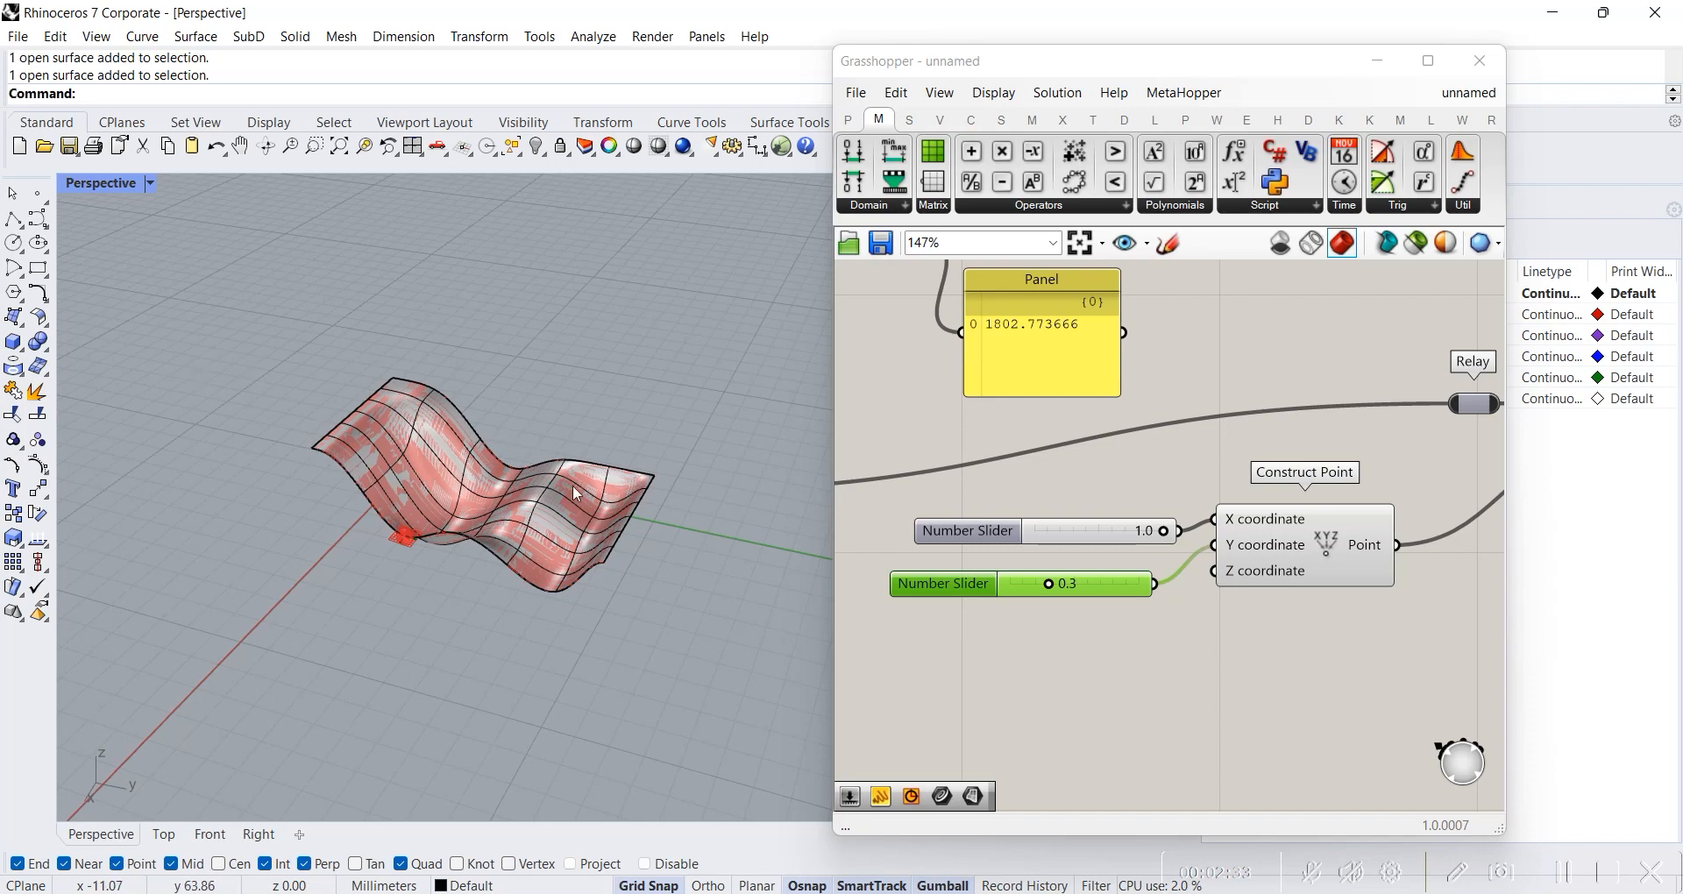
right_click_drag(617, 603, 438, 450)
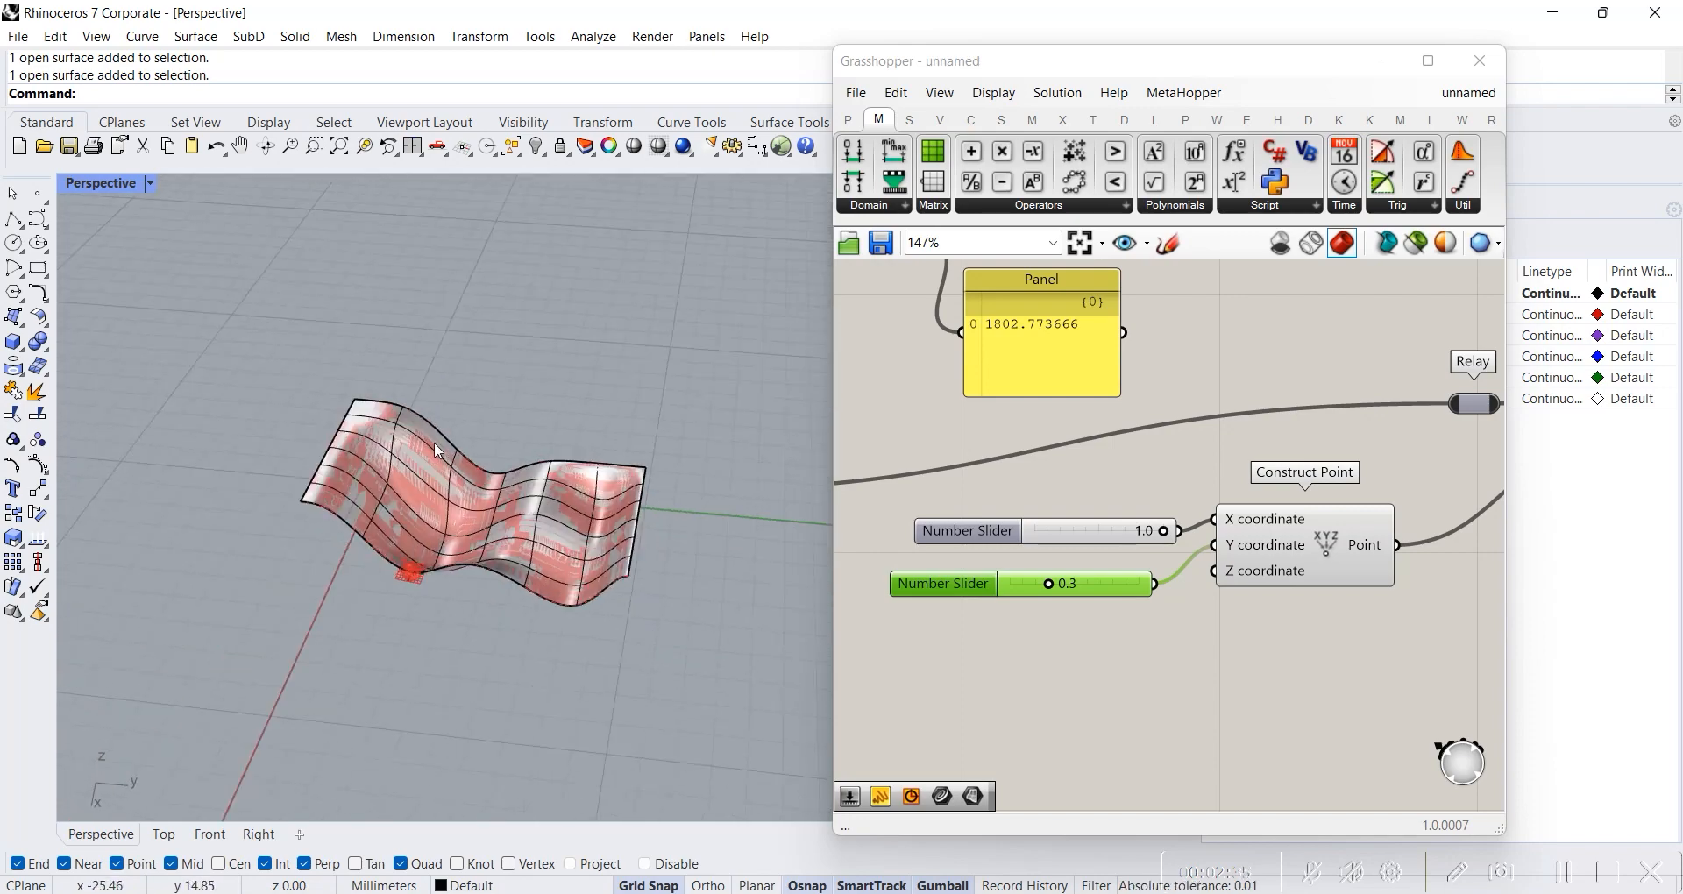
scroll(435, 445, "up", 6)
scroll(590, 550, "down", 6)
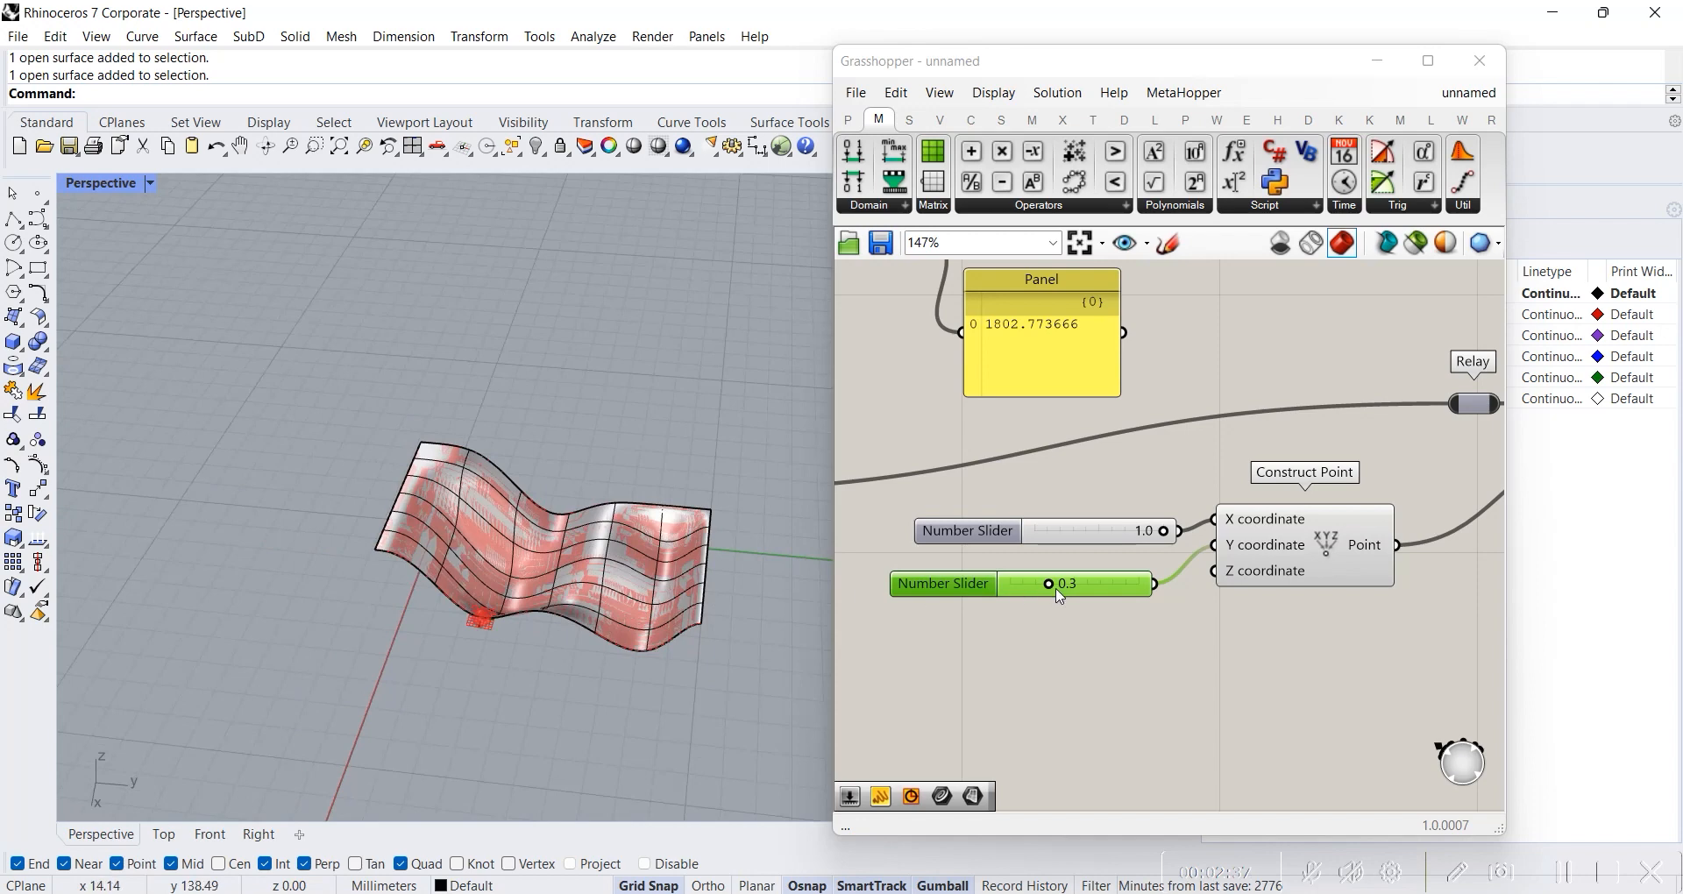
- Move the X coordinate slider to 0.0 and back to 1.0 to follow the sphere across the surface
left_click_drag(1118, 536, 1094, 551)
left_click(1178, 595)
scroll(1029, 619, "up", 4)
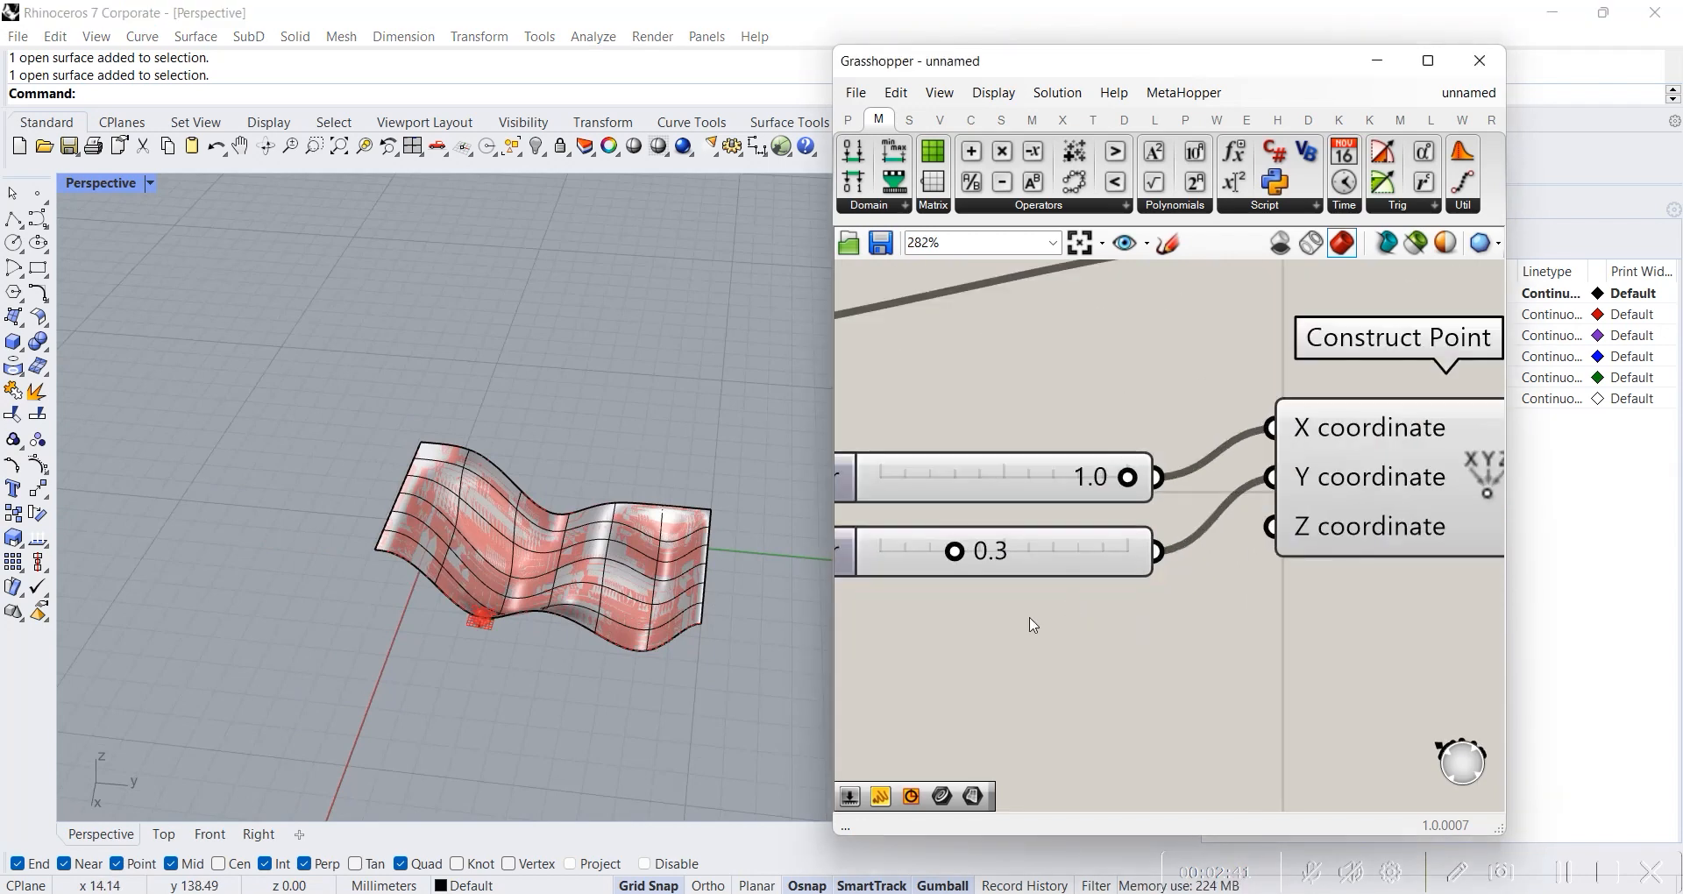
left_click_drag(1306, 522, 1046, 545)
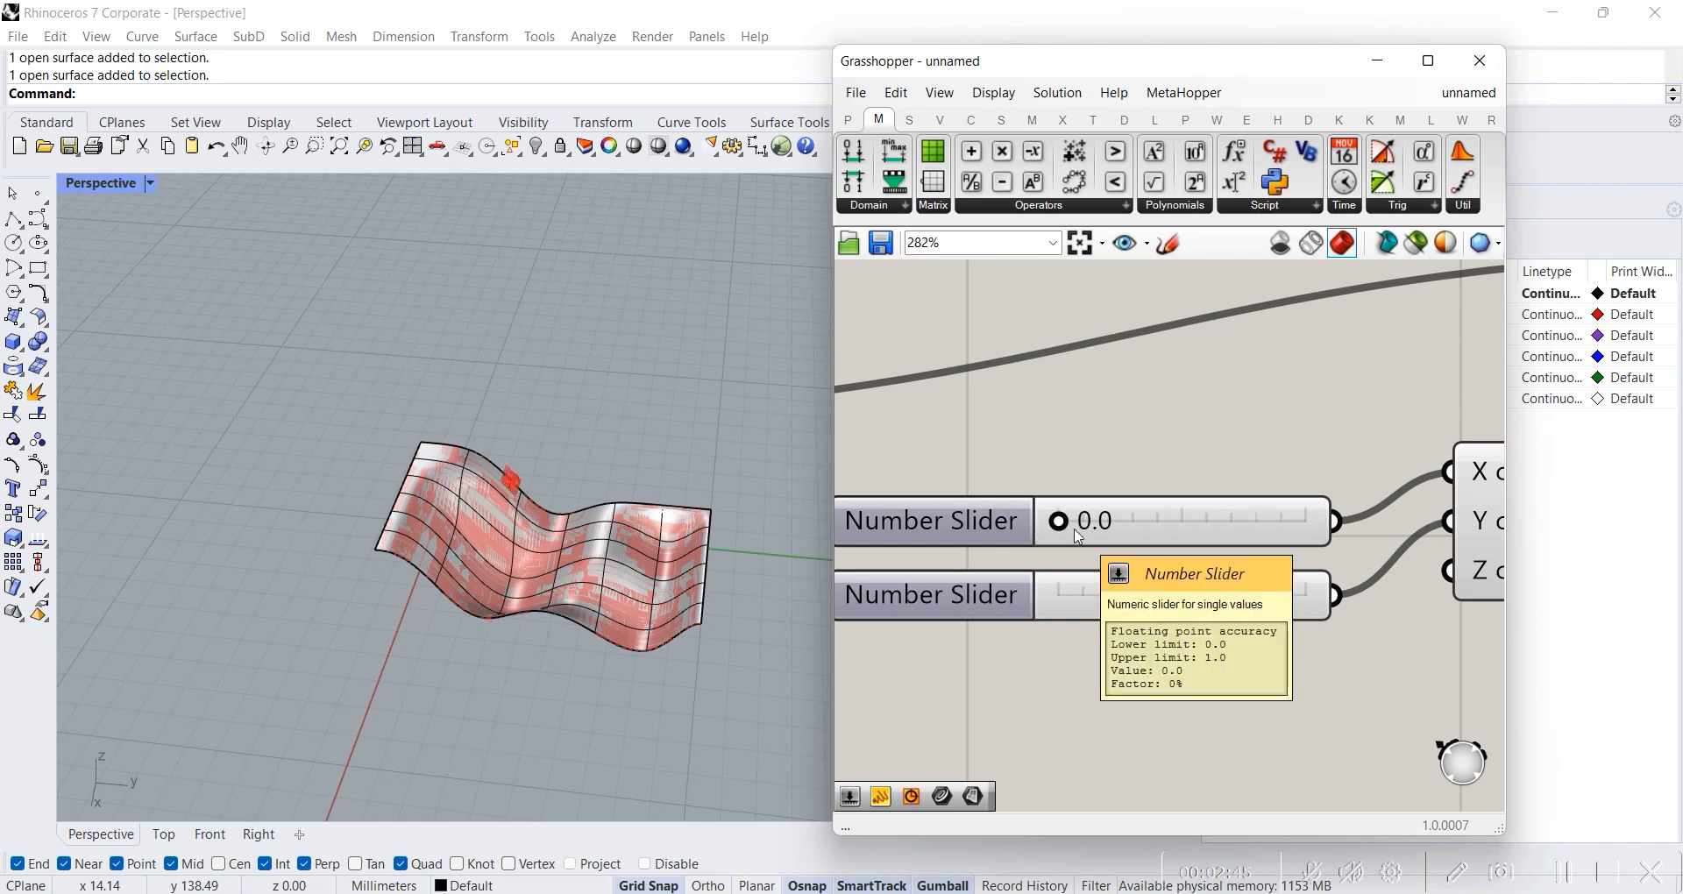
left_click_drag(1059, 524, 1304, 528)
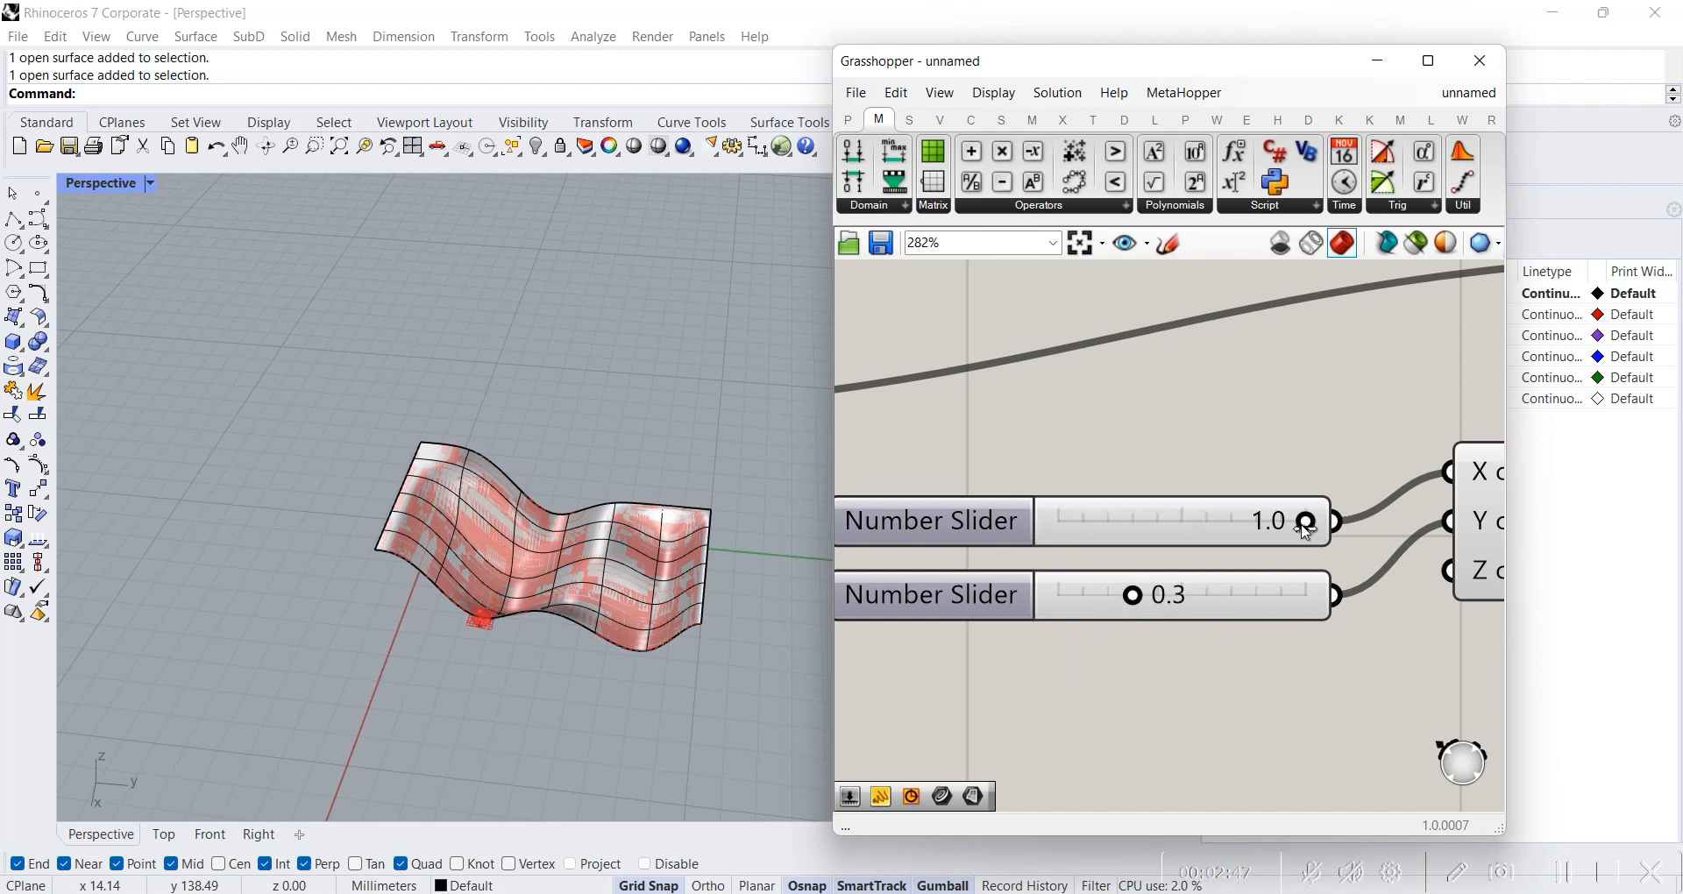
- Set the Y coordinate slider to 0.6 and the X coordinate slider to 0.4
left_click_drag(1133, 595, 1212, 598)
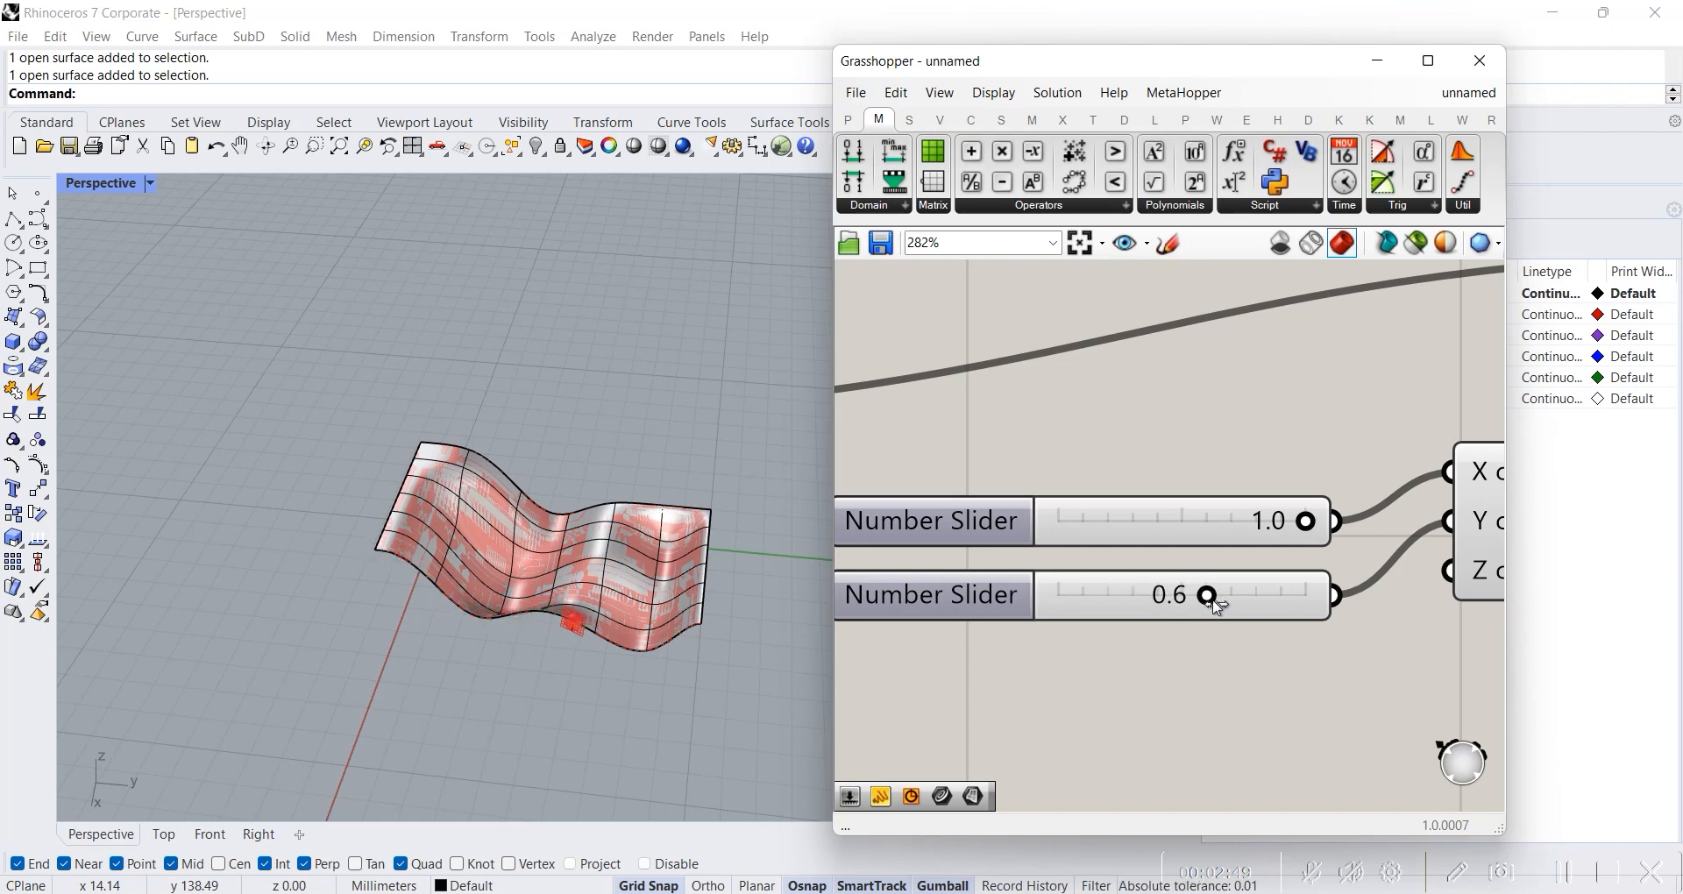
left_click_drag(1313, 523, 1164, 523)
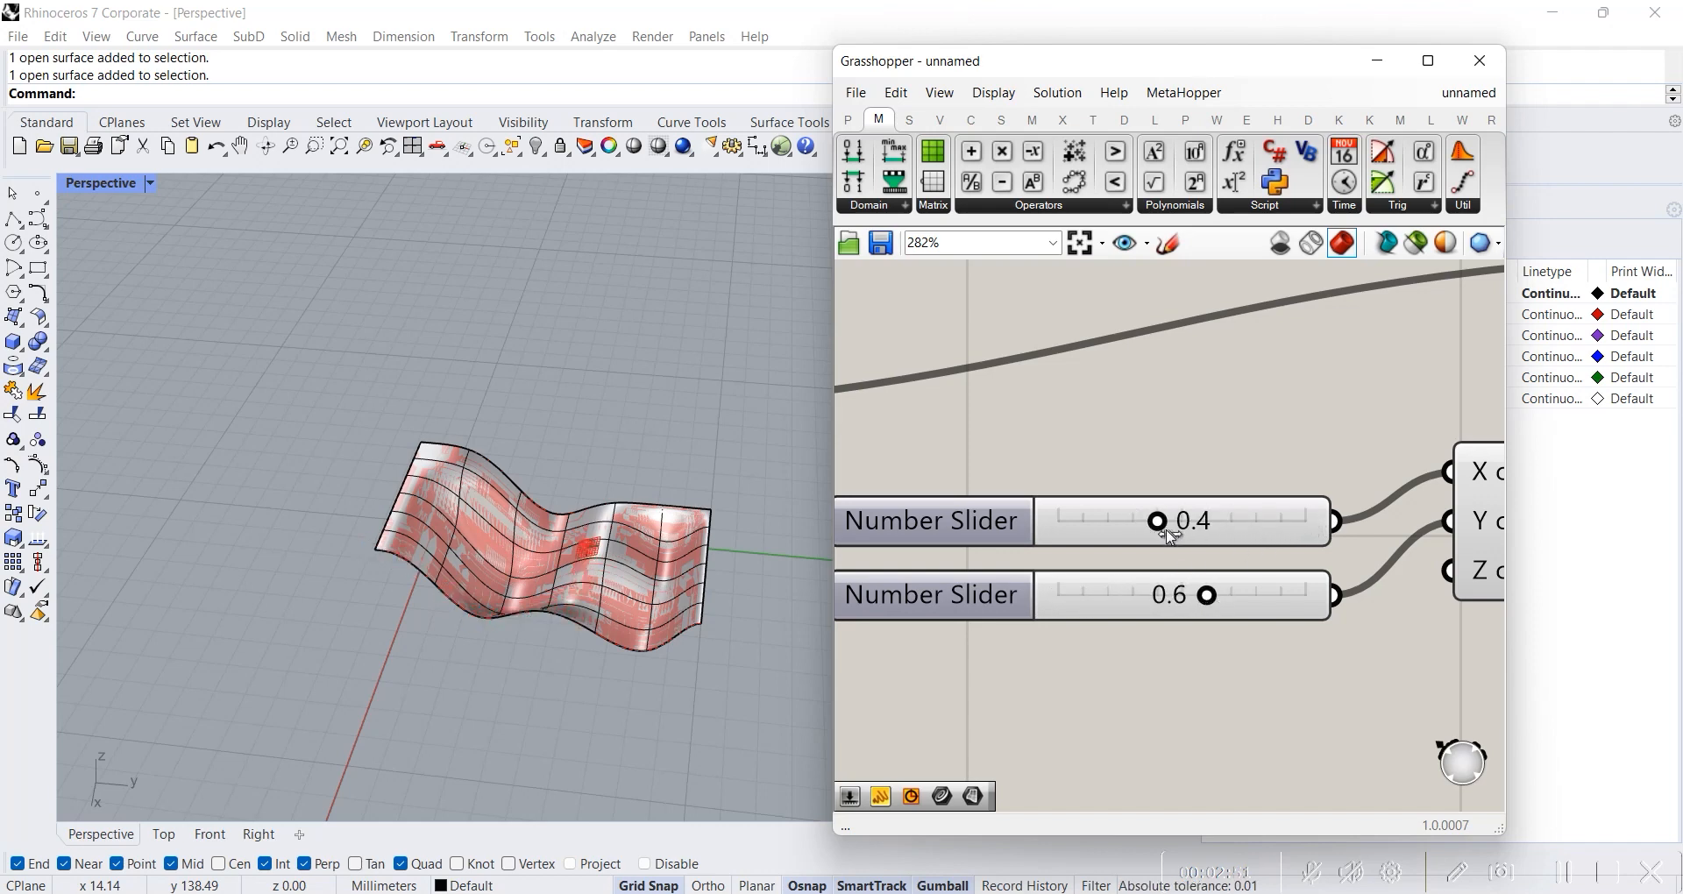
left_click_drag(231, 335, 792, 696)
left_click(517, 305)
- Examine the evaluated sphere on the wavy surface from several angles, along with the simplified Evaluate Surface definition
scroll(580, 554, "up", 4)
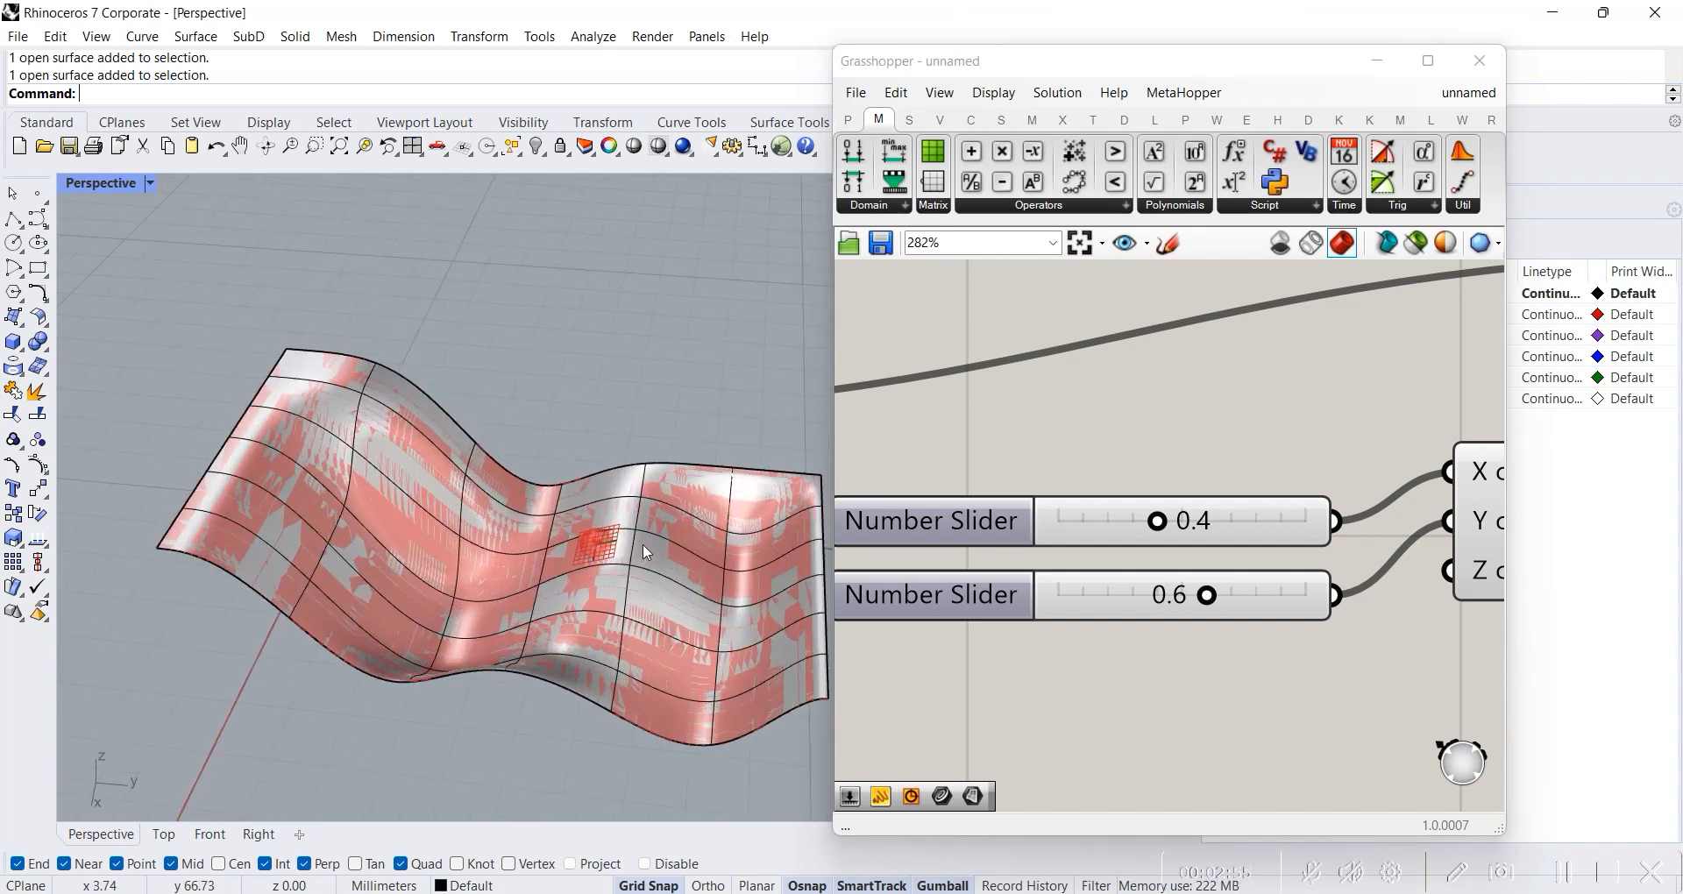
scroll(467, 532, "down", 3)
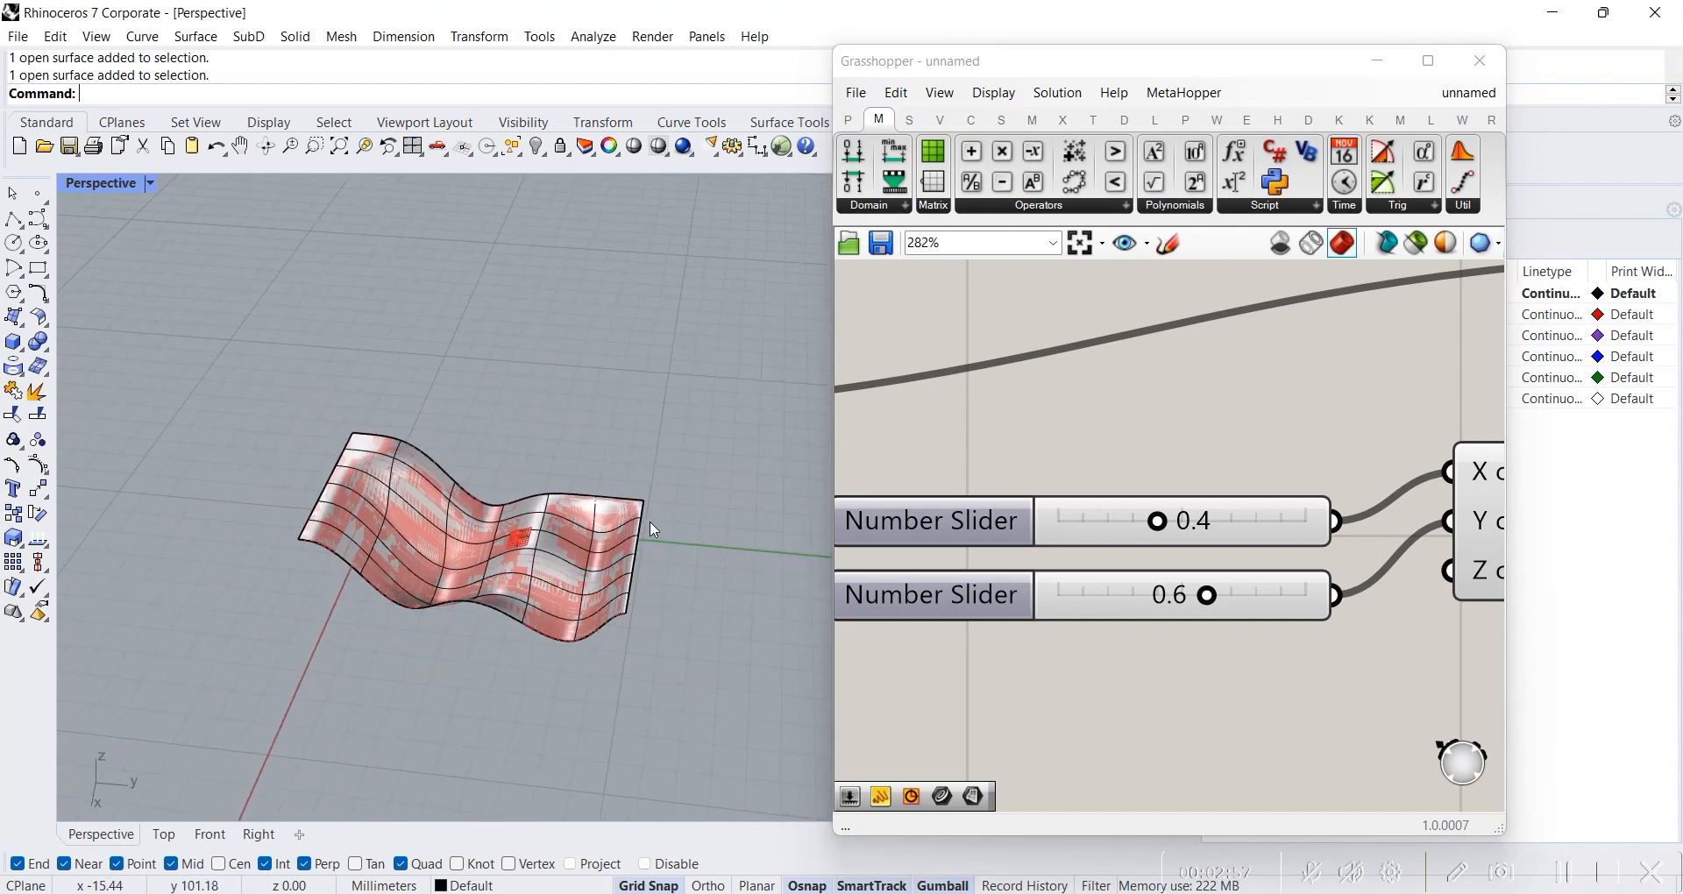
right_click_drag(659, 631, 633, 681)
scroll(1130, 523, "down", 4)
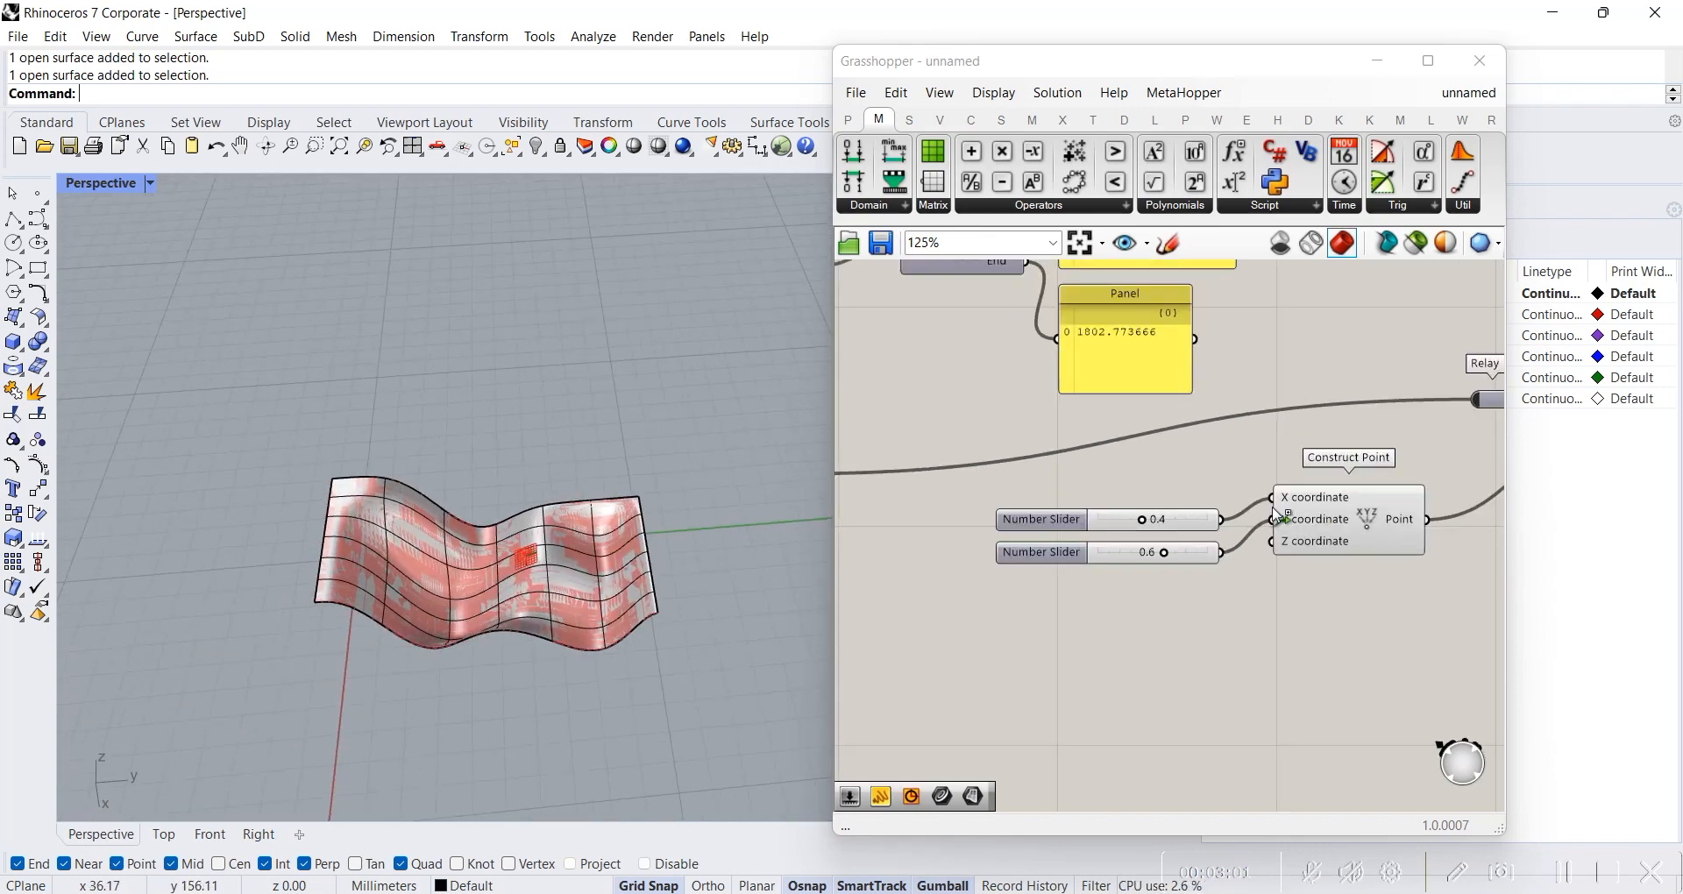
scroll(1276, 515, "down", 3)
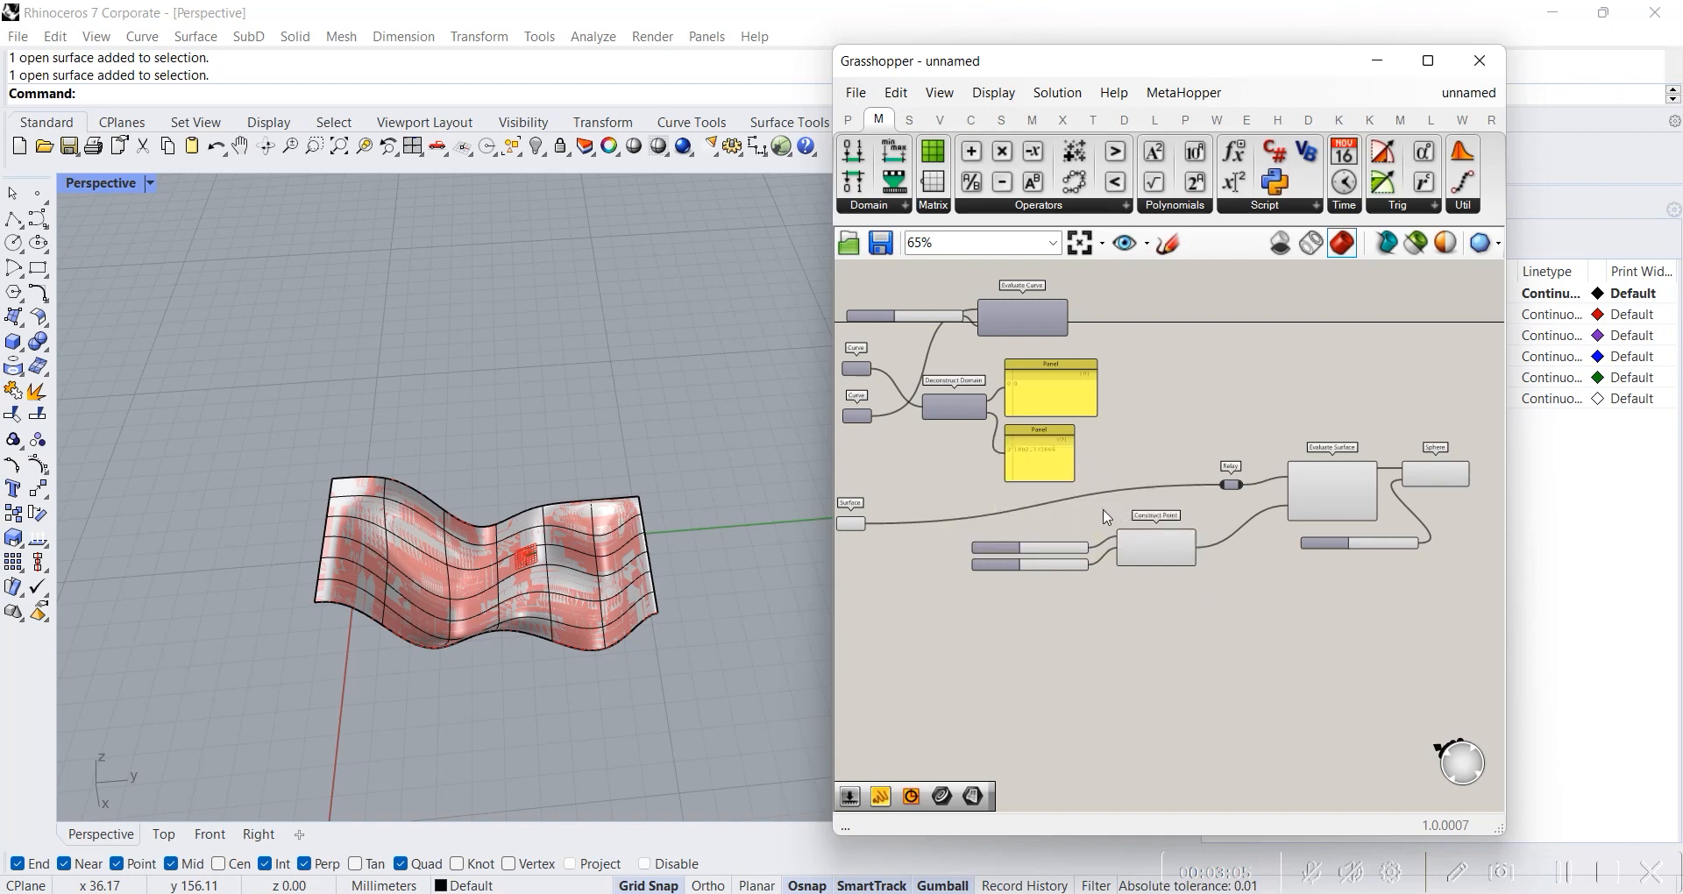
mouse_move(683, 631)
right_mouse_down()
mouse_move(556, 657)
mouse_move(628, 627)
mouse_move(650, 598)
mouse_move(525, 561)
mouse_move(627, 609)
right_mouse_up()
scroll(596, 601, "up", 5)
scroll(729, 649, "up", 6)
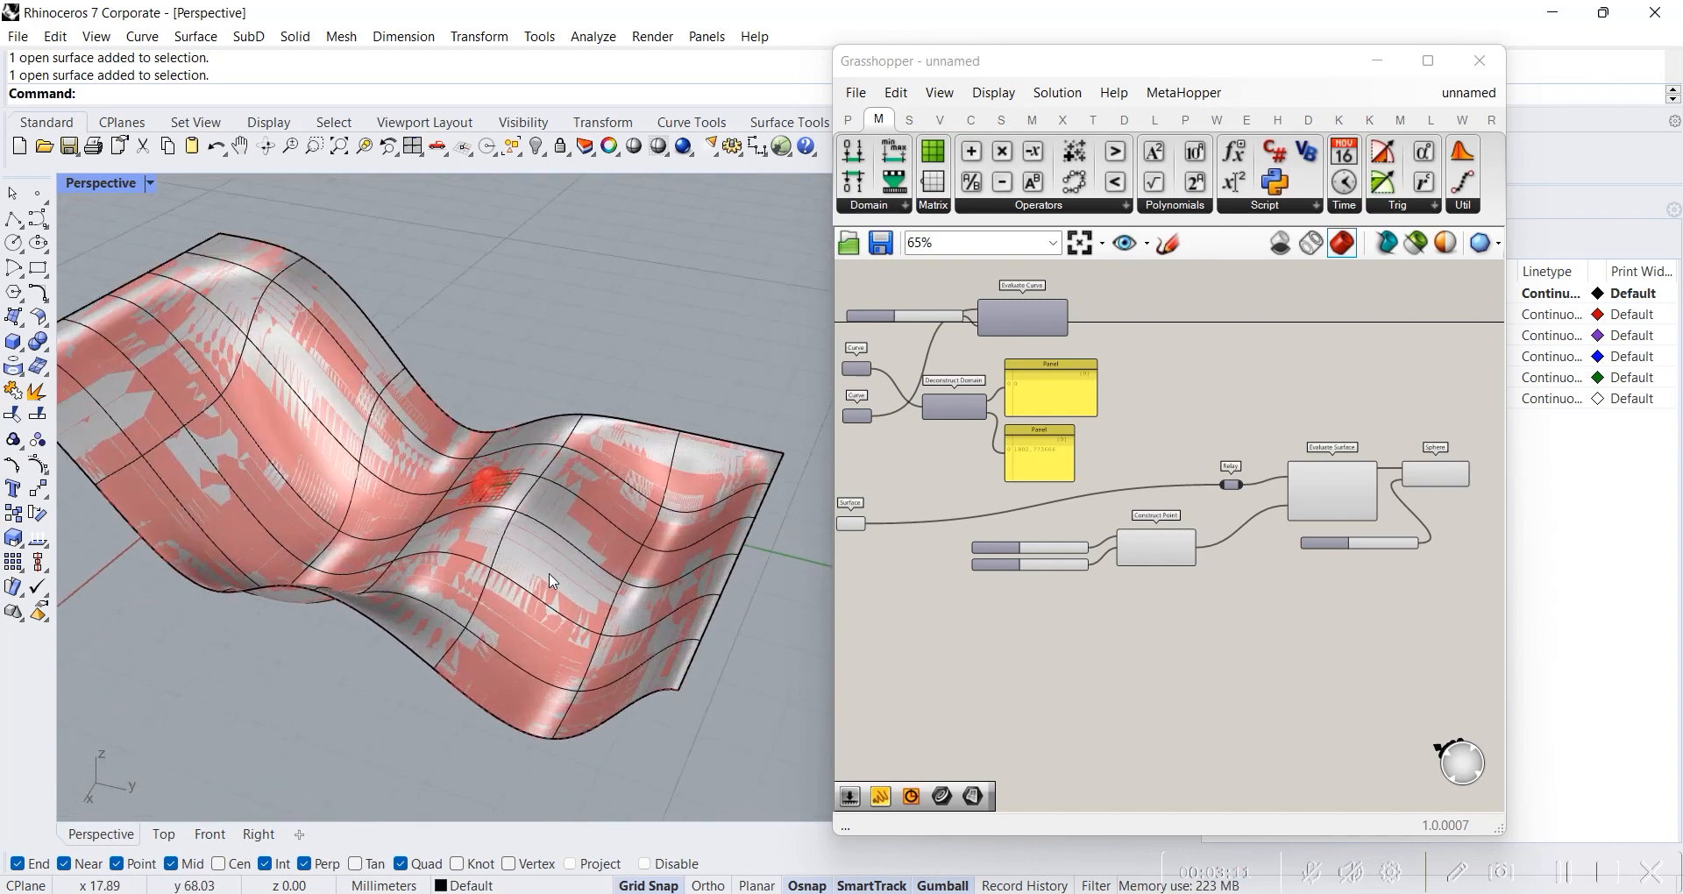
right_click_drag(491, 552, 555, 555)
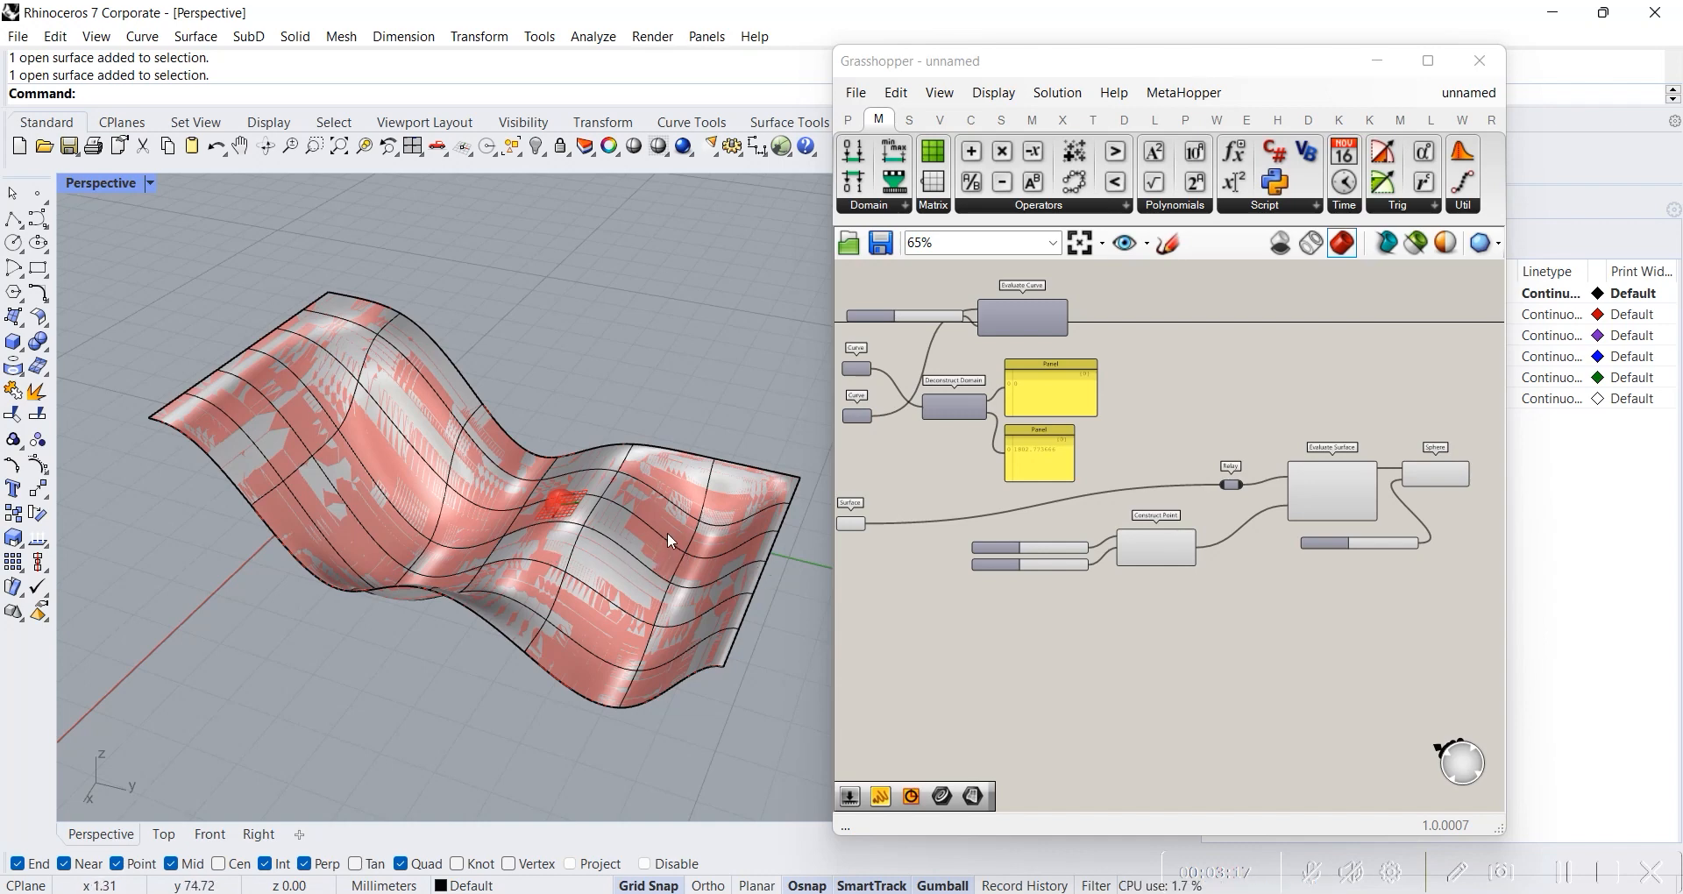
mouse_move(682, 528)
right_mouse_down()
mouse_move(557, 614)
mouse_move(692, 561)
mouse_move(726, 510)
mouse_move(691, 482)
mouse_move(687, 515)
mouse_move(612, 547)
right_mouse_up()
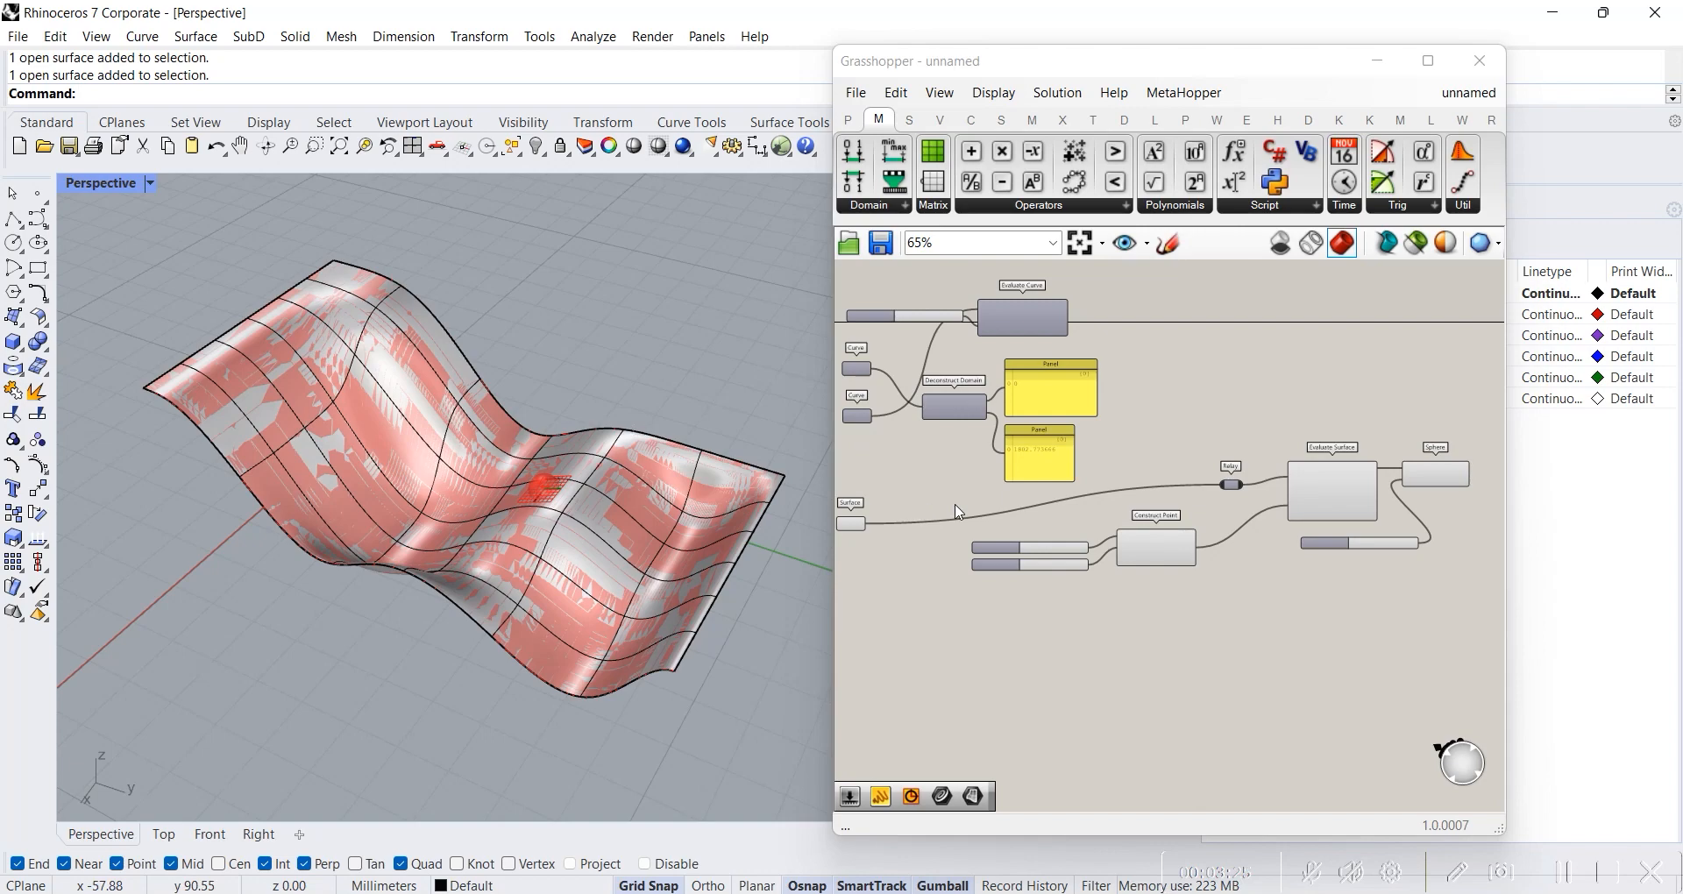
mouse_move(671, 433)
right_mouse_down()
mouse_move(678, 334)
mouse_move(637, 509)
right_mouse_up()
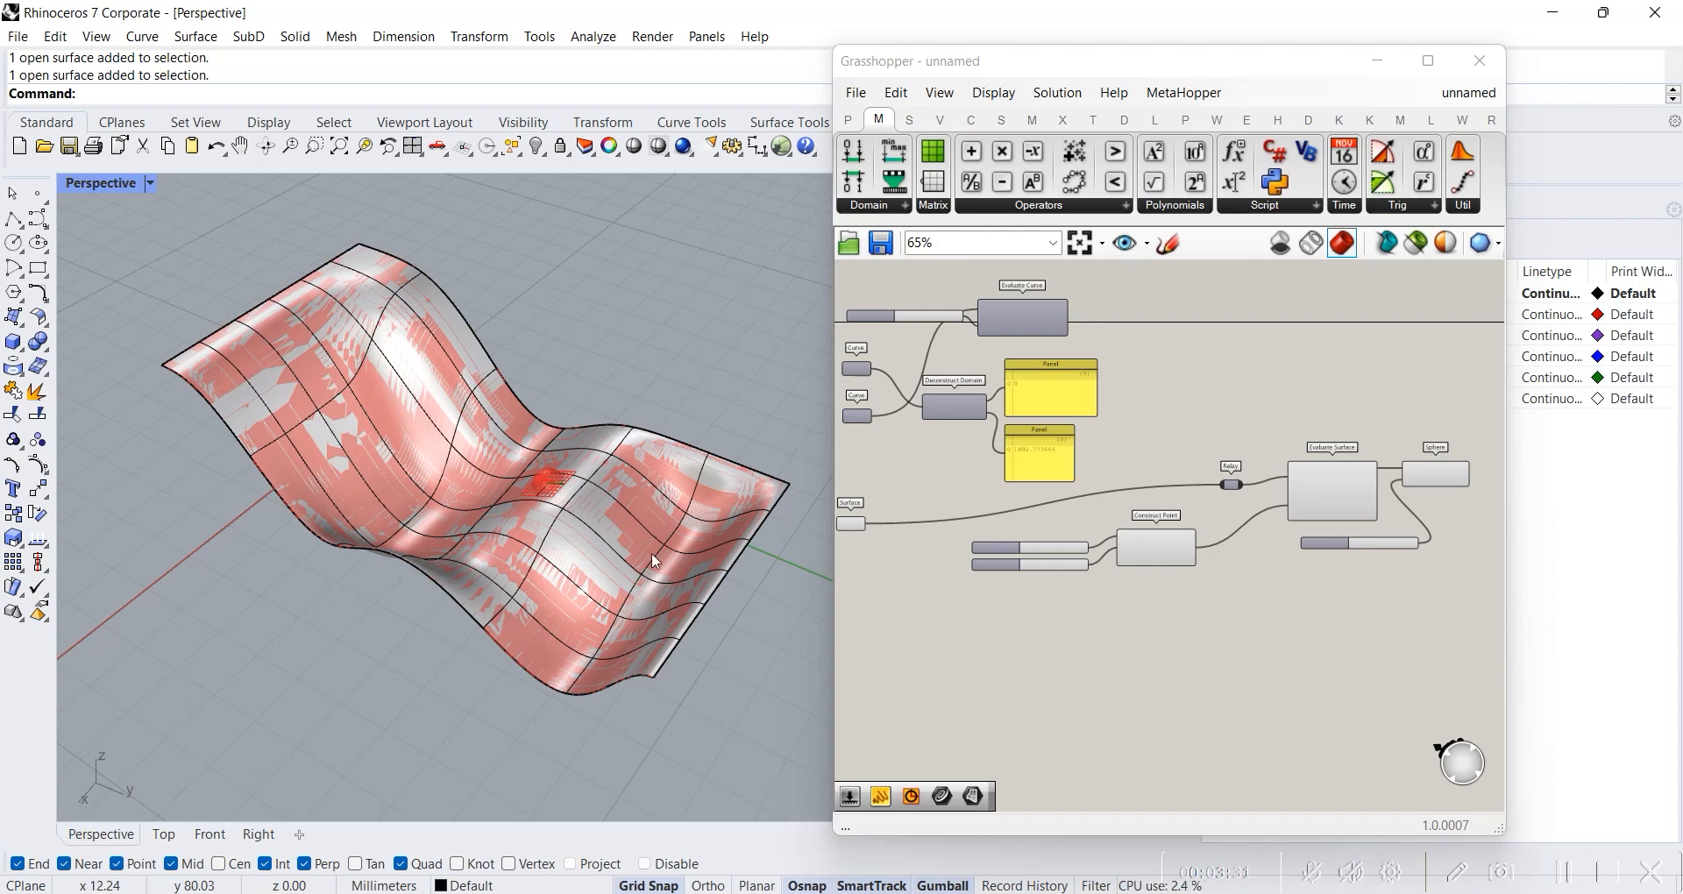